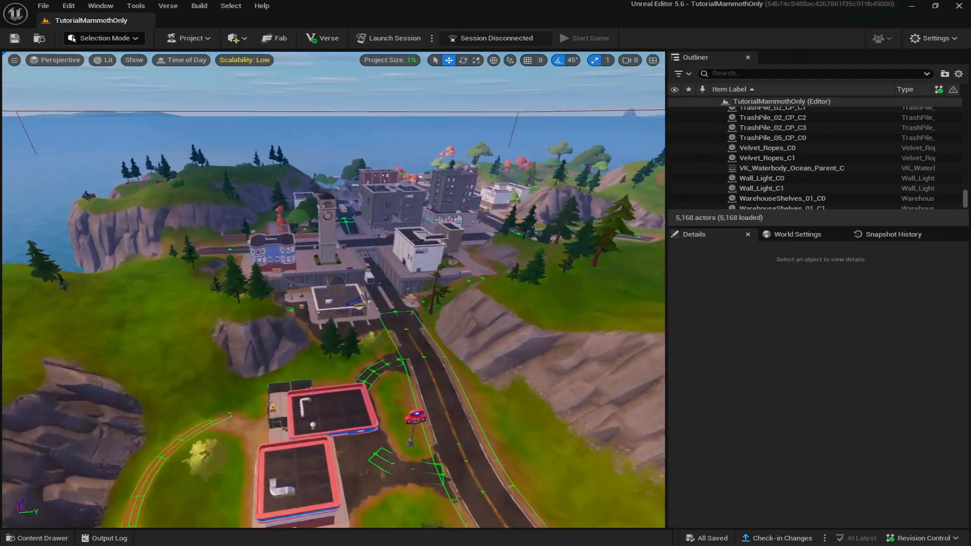
Fly around the island to examine the town, the roads, the cliffs and the open sea beyond them
key(s)
key(s)
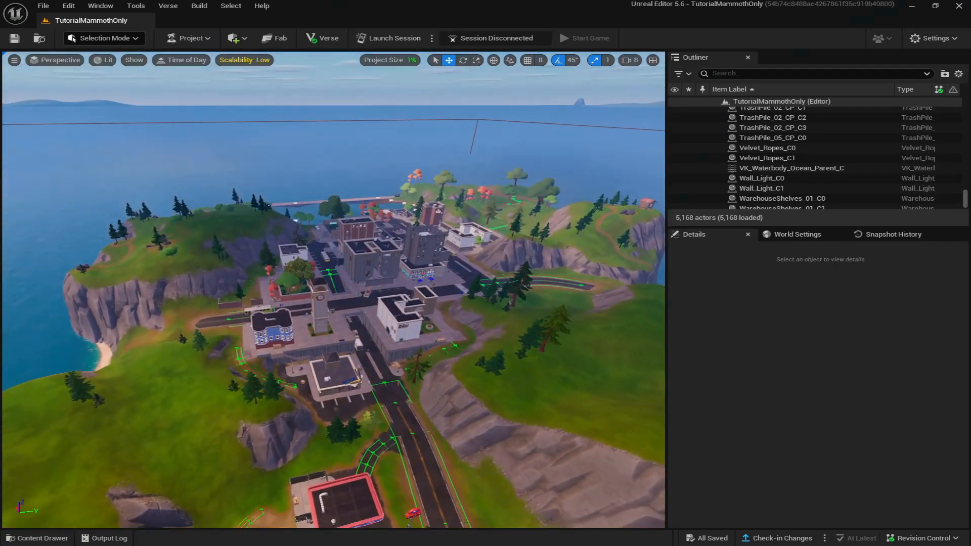
key(w)
right_drag(246, 263, 498, 266)
key(s)
key(w)
right_drag(211, 295, 116, 287)
key(s)
key(s)
right_drag(322, 347, 375, 326)
key(s)
key(w)
key(q)
right_drag(212, 393, 341, 396)
key(w)
Search the Fortnite content for "wood floor" and place a wooden Floors Generic BasicTile on the grassy hill near the road
key(ctrl+space)
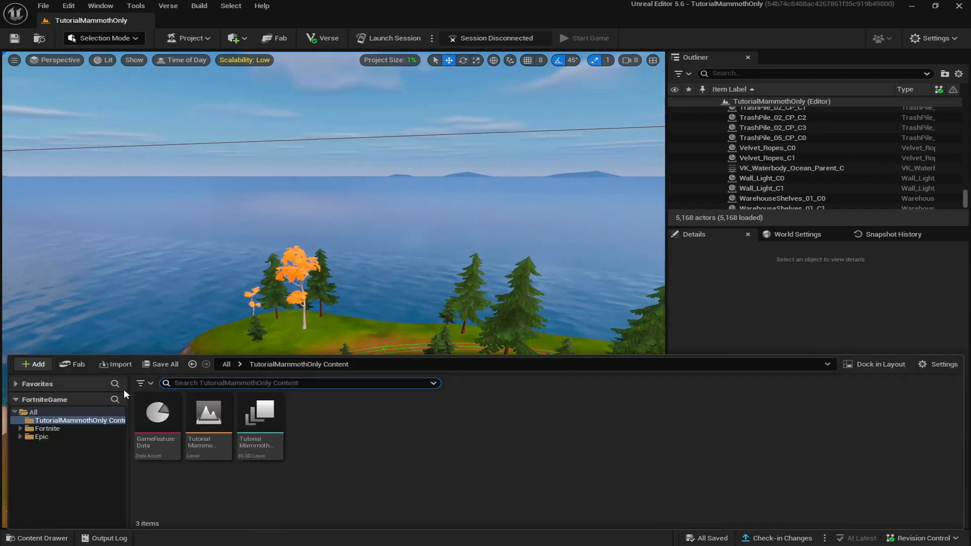
click(47, 428)
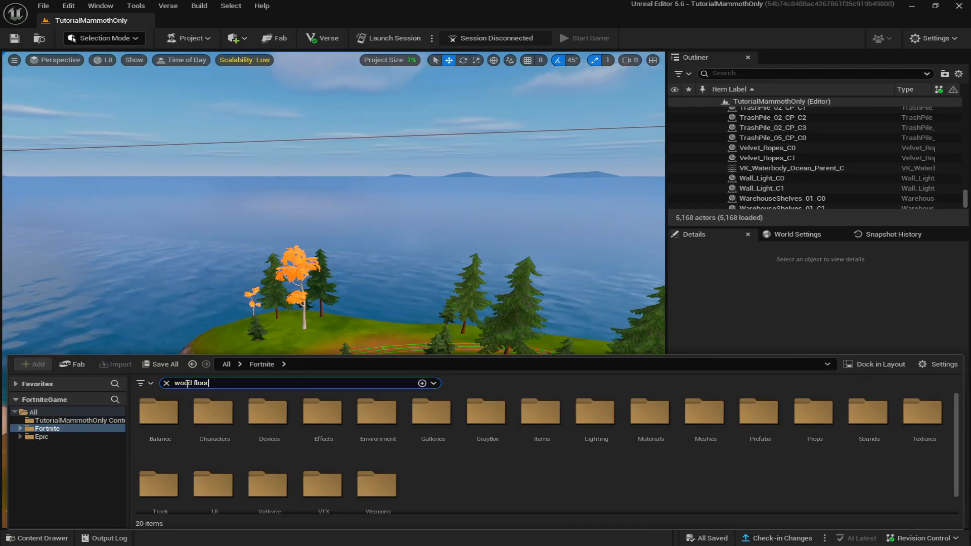
click(488, 375)
scroll(496, 424, down, 2)
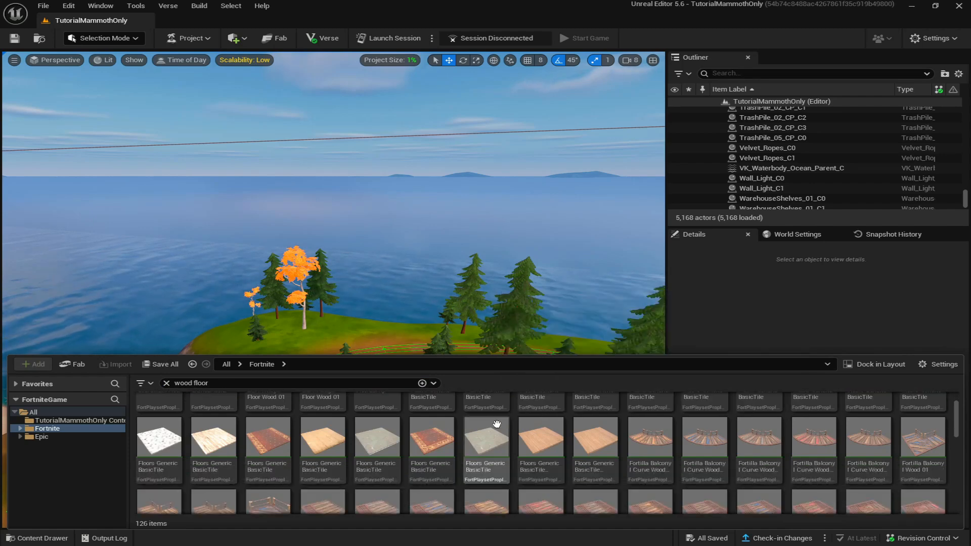
scroll(496, 424, down, 5)
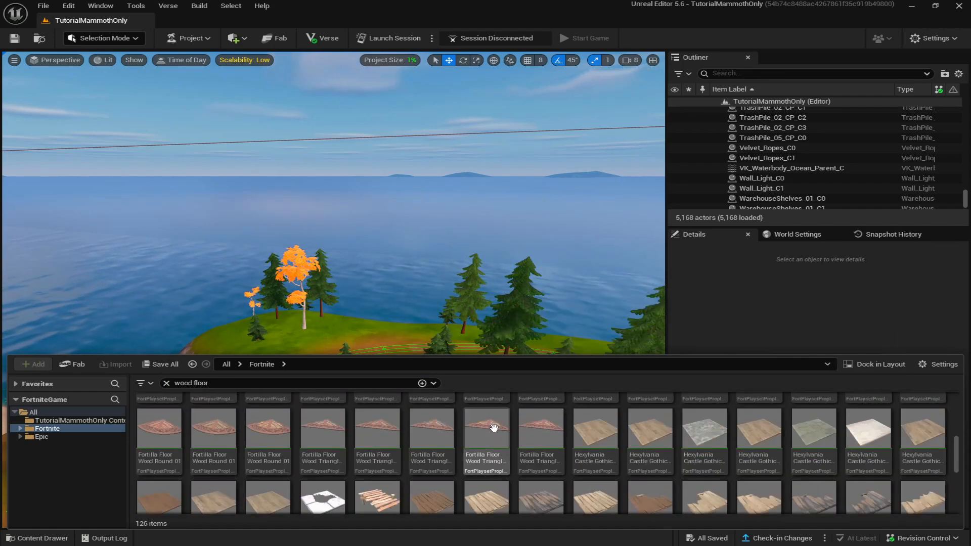
scroll(494, 429, up, 4)
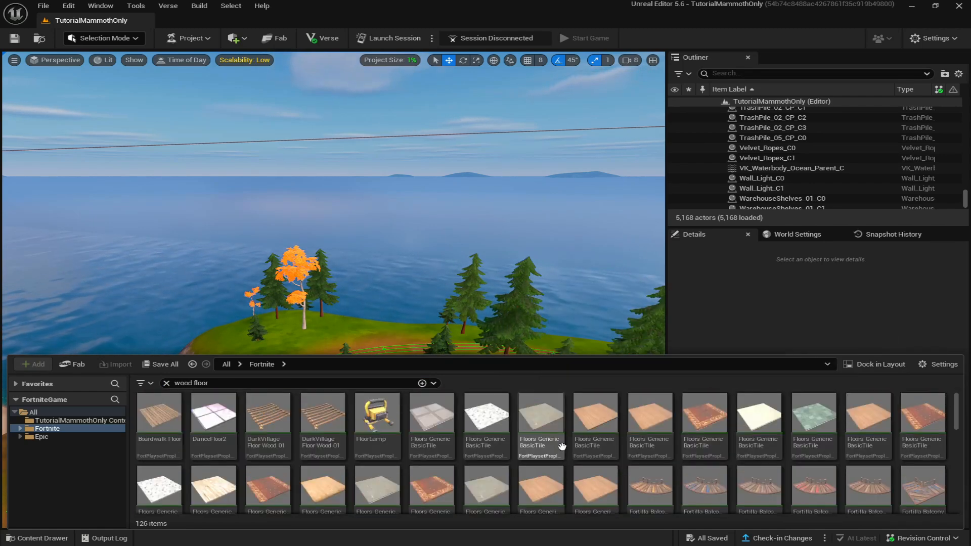
drag(562, 446, 368, 285)
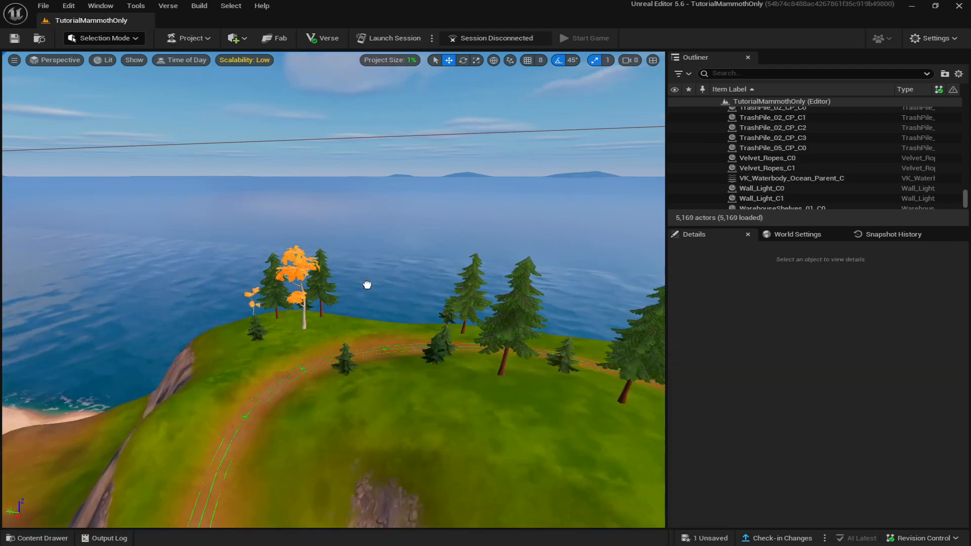
drag(366, 340, 366, 339)
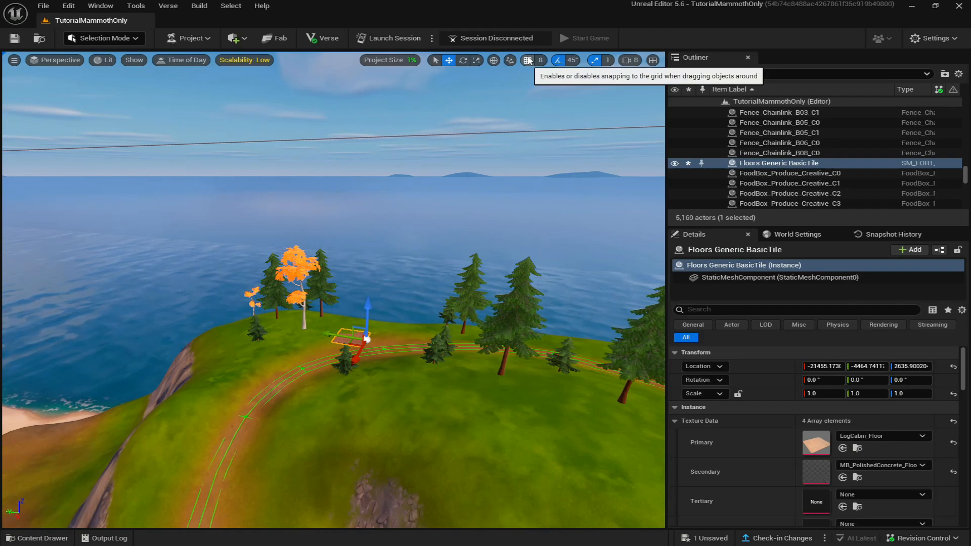
Enable grid snapping and raise the floor tile high above the hill, to a Z location of 12672
drag(370, 296, 370, 120)
right_drag(370, 120, 369, 265)
right_drag(324, 199, 324, 127)
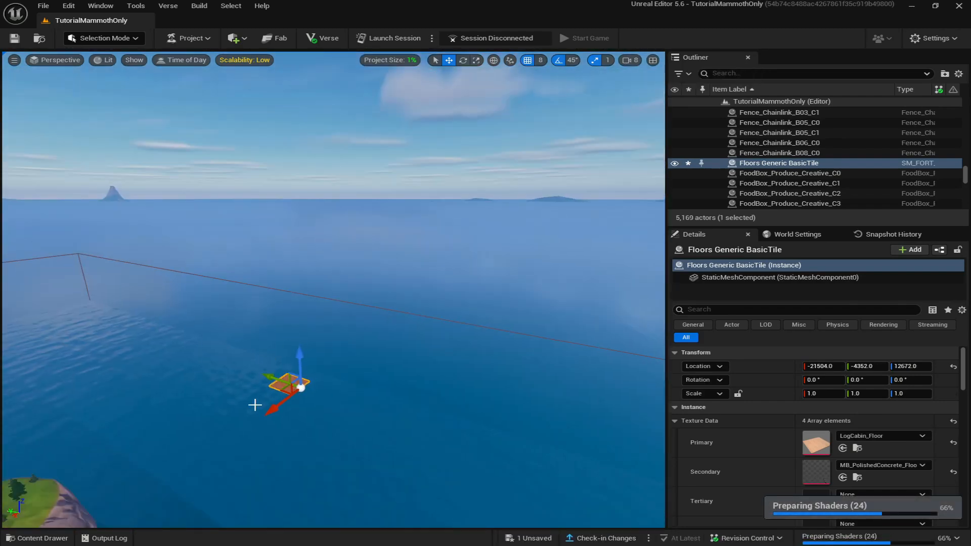
Move the raised floor tile out over the water in front of the island, to X -33792 and Y 256
drag(385, 362, 426, 331)
right_drag(426, 332, 192, 332)
key(w)
key(s)
right_drag(372, 267, 367, 267)
key(w)
drag(483, 235, 594, 237)
key(s)
right_drag(375, 318, 357, 317)
key(d)
scroll(464, 351, up, 3)
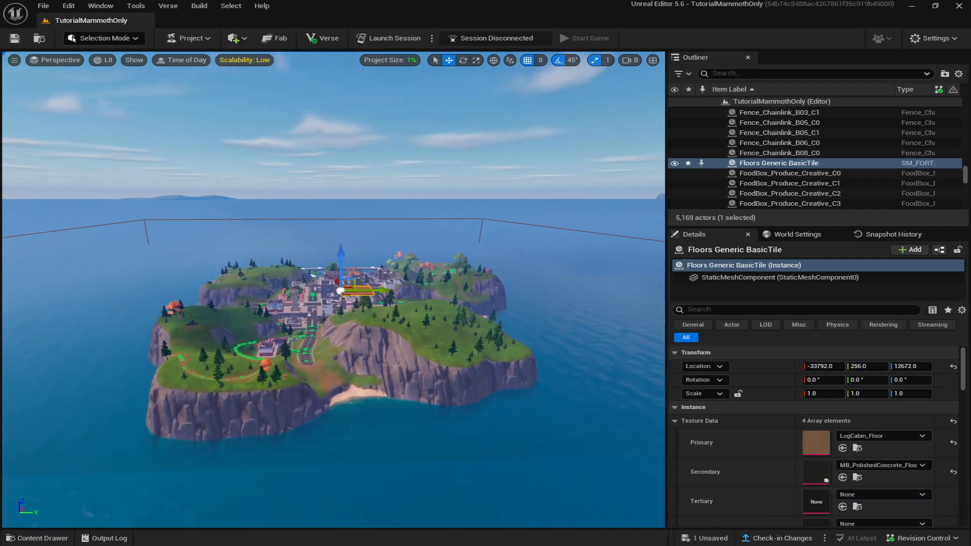
Duplicate the floor tile along the Y axis, singly and in pairs, to form a straight row of six tiles facing the island
key(f)
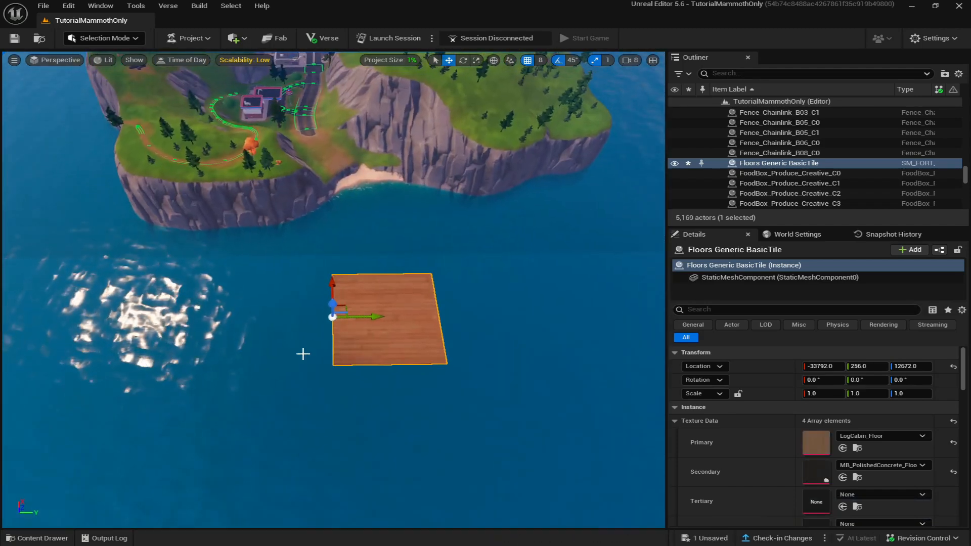
key(ctrl+d)
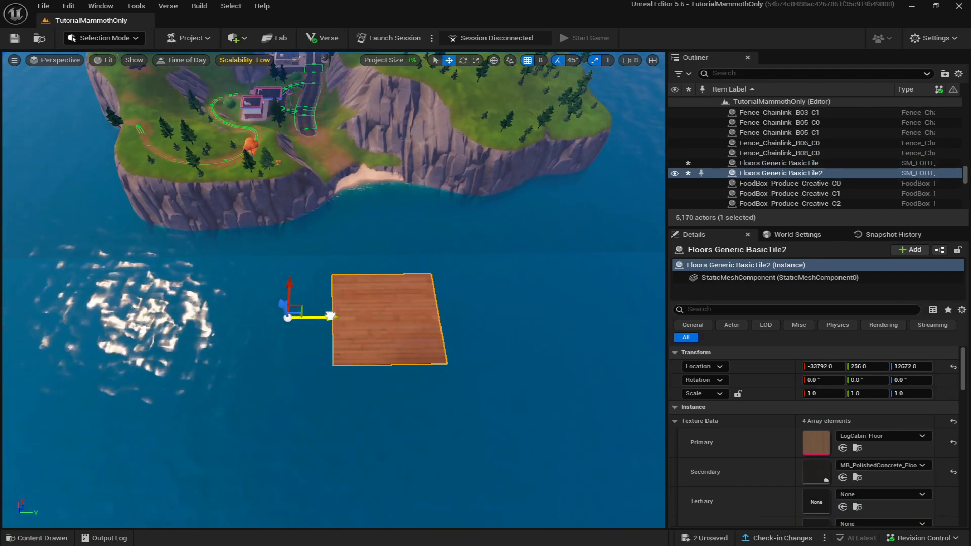
drag(329, 316, 224, 315)
scroll(271, 303, down, 5)
ctrl+click(386, 316)
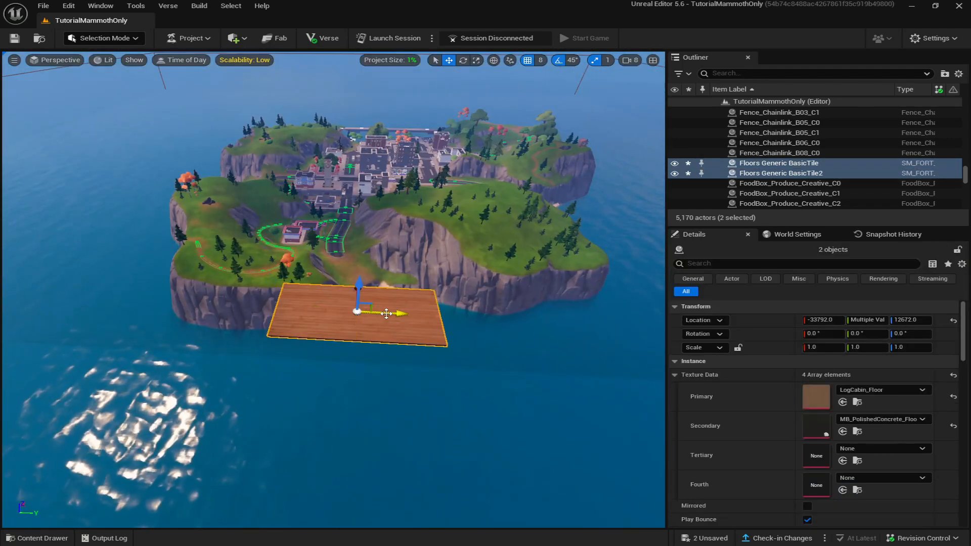
key(ctrl+d)
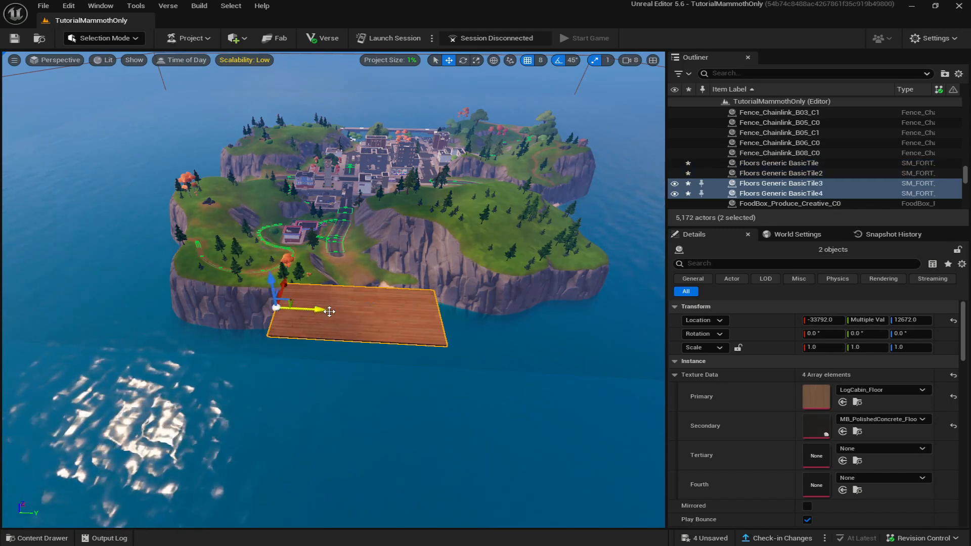
drag(330, 312, 524, 316)
key(ctrl+d)
Add three duplicated tiles at a right angle to the end of the row, pointing away from the island to X -35328
click(177, 298)
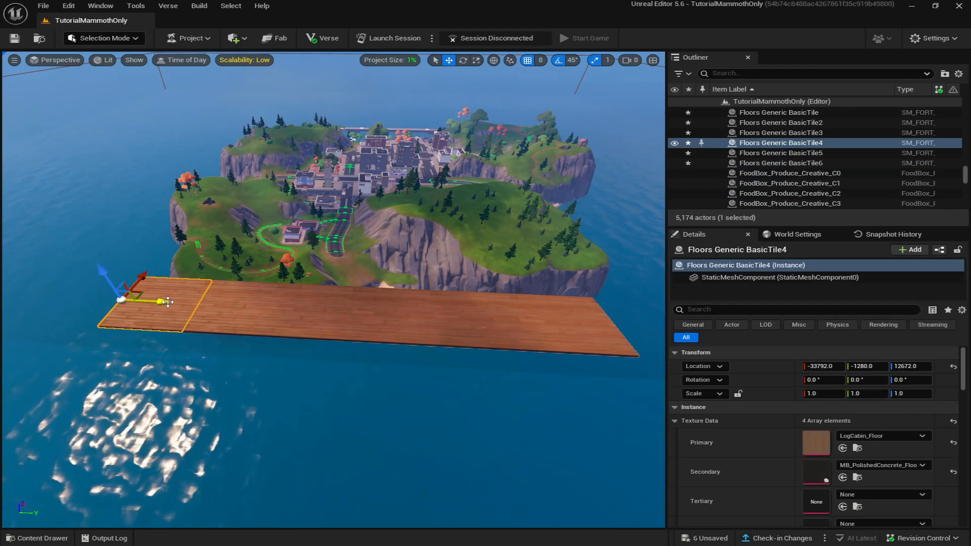
click(234, 308)
click(315, 311)
click(397, 315)
click(546, 329)
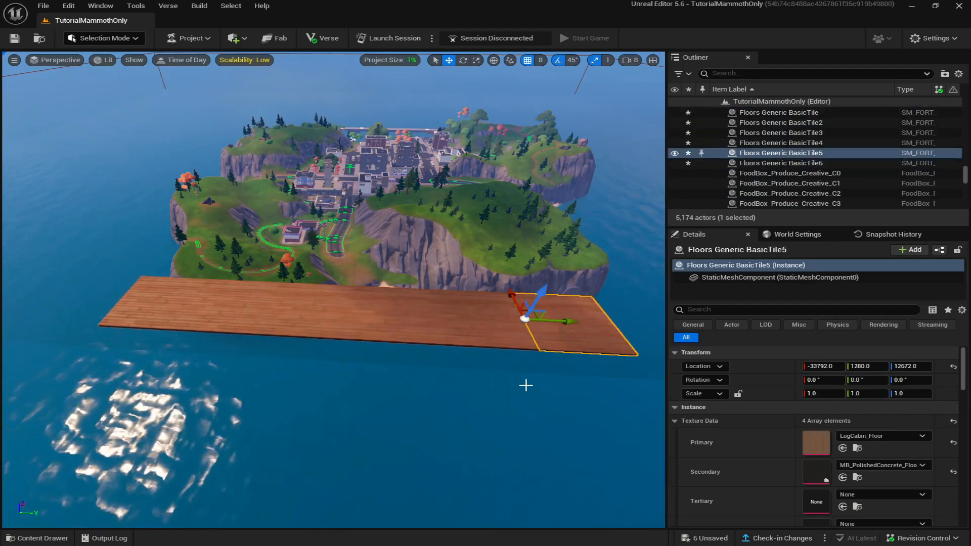
key(f)
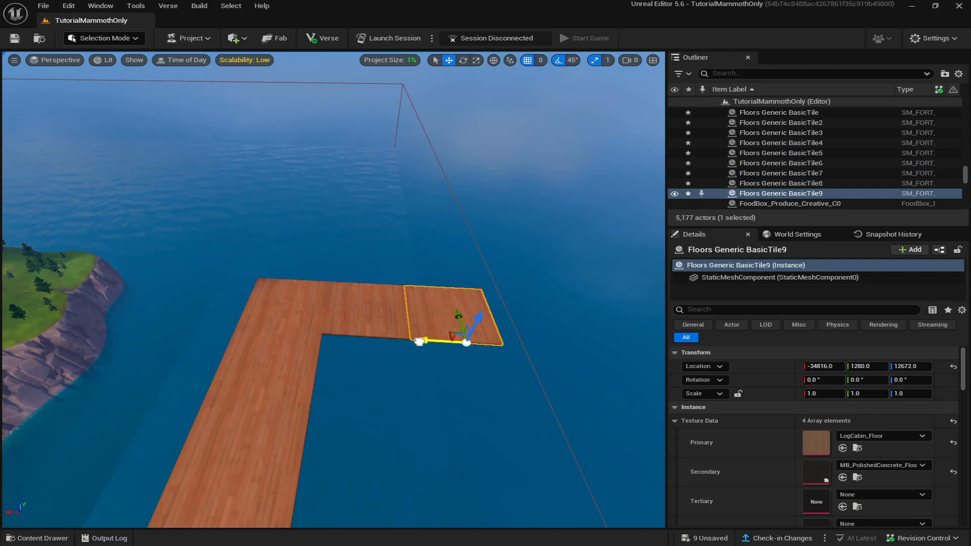
drag(419, 342, 514, 348)
Select the three tiles of the side arm and duplicate them five times along the row to fill the rectangular platform
right_drag(301, 375, 354, 373)
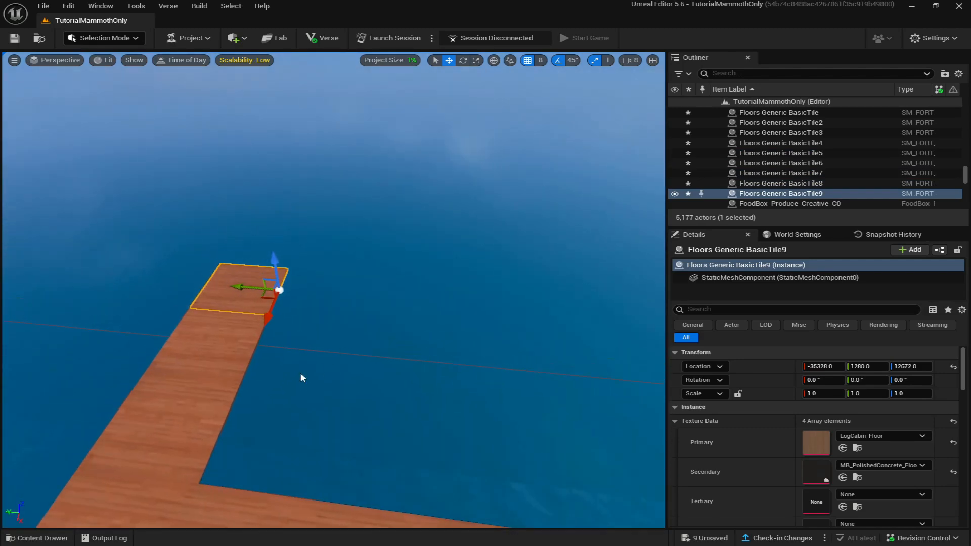
ctrl+click(230, 333)
right_drag(275, 337, 305, 307)
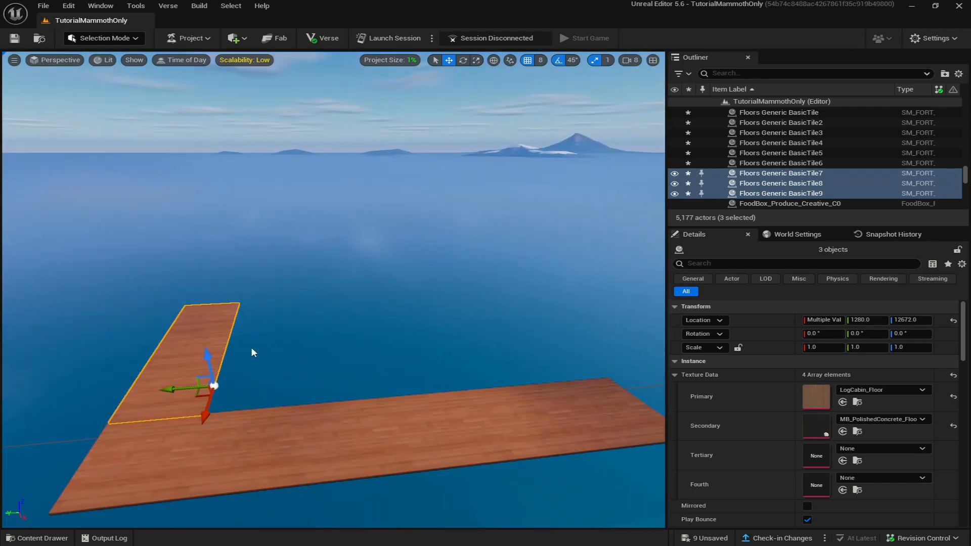
alt+drag(179, 390, 457, 302)
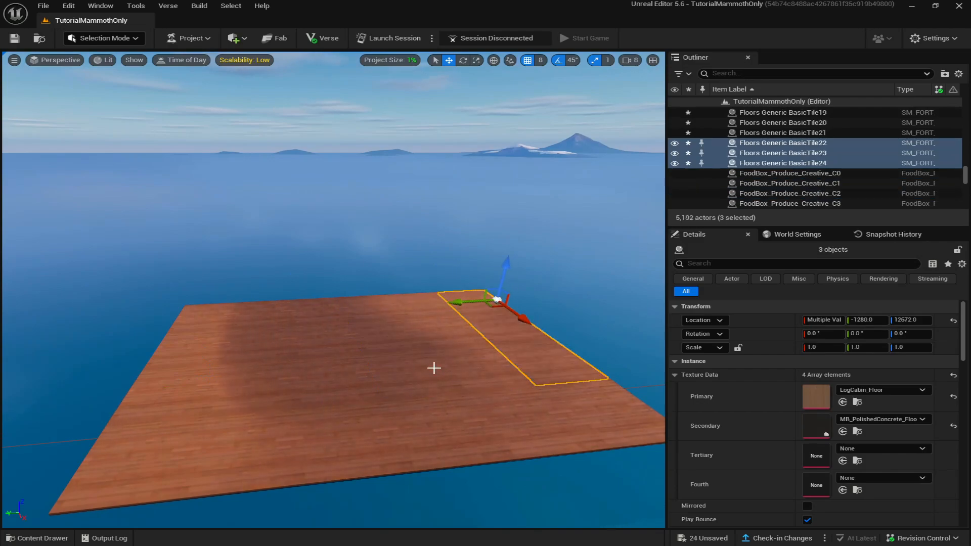
Duplicate the two middle tiles of the platform's island-facing edge and move the copies outward to form a projecting section
mouse_move(434, 368)
right_down()
mouse_move(622, 372)
mouse_move(432, 375)
right_up()
click(244, 345)
right_drag(245, 346, 162, 344)
ctrl+click(386, 347)
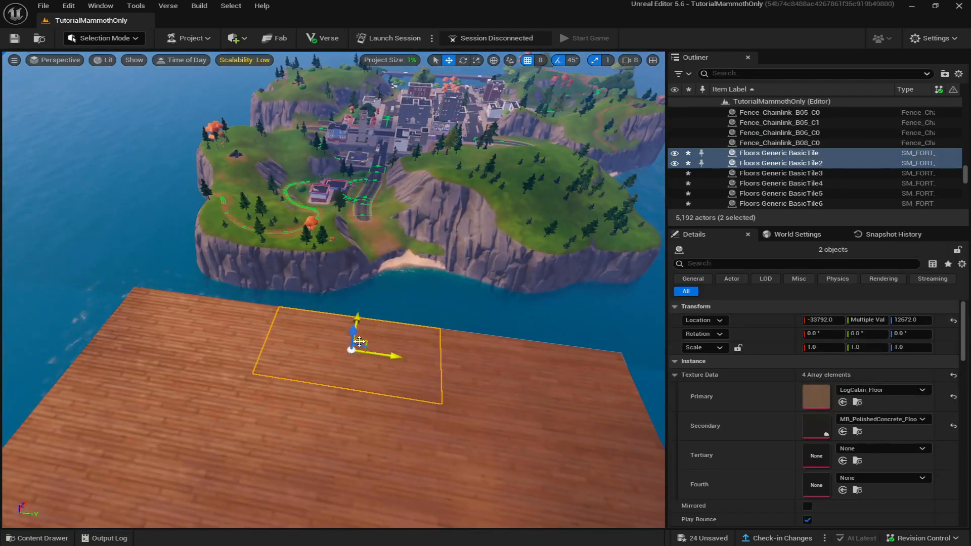
key(ctrl+d)
drag(284, 307, 299, 263)
right_drag(303, 260, 516, 248)
click(383, 191)
Search the Fortnite content for "floor balc" and place the Agency IntBalcony Str piece on the wooden platform
right_drag(349, 359, 130, 494)
click(42, 539)
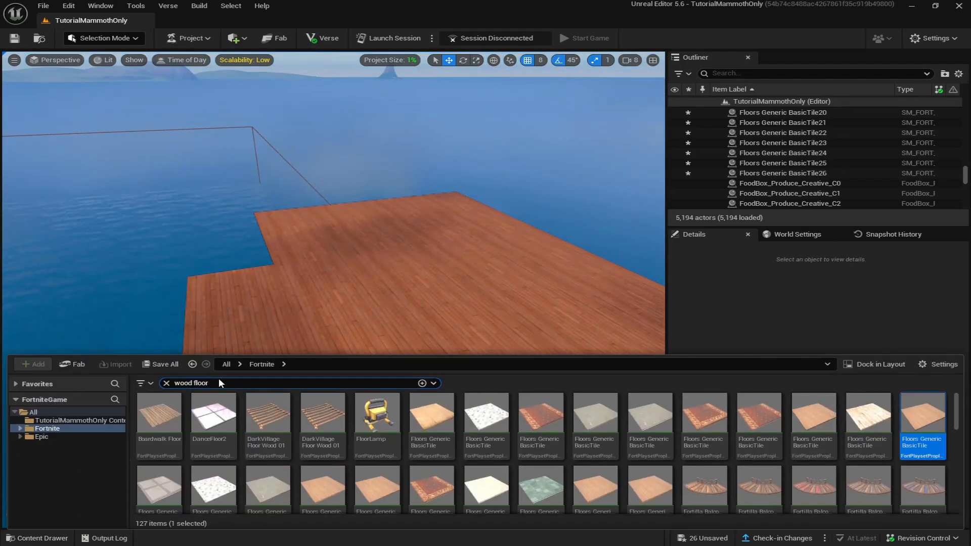
text(floor bal)
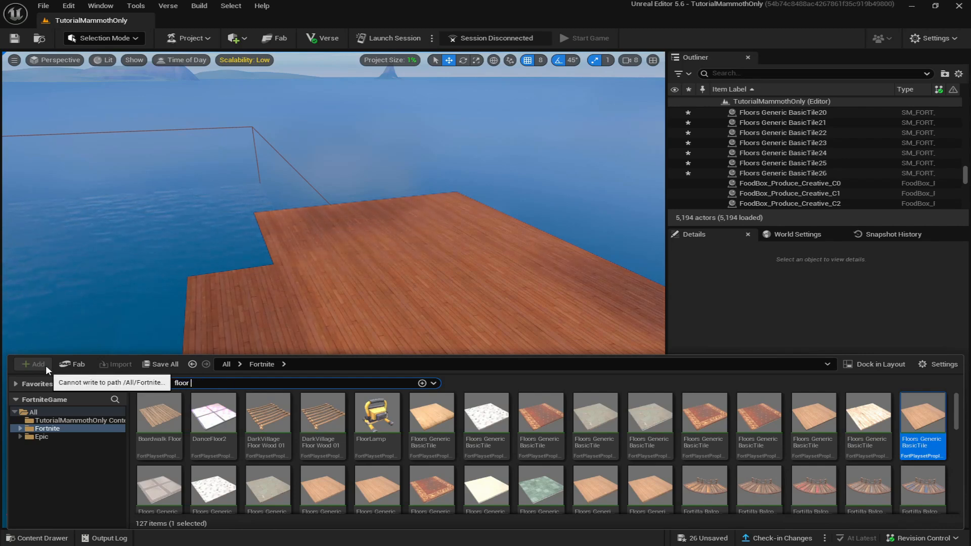
text(c)
scroll(399, 488, up, 12)
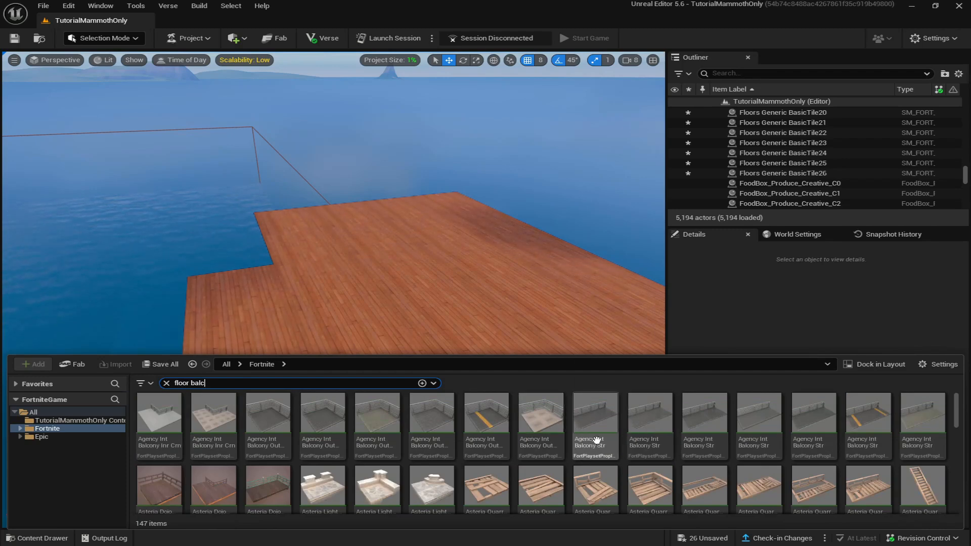
drag(596, 432, 427, 244)
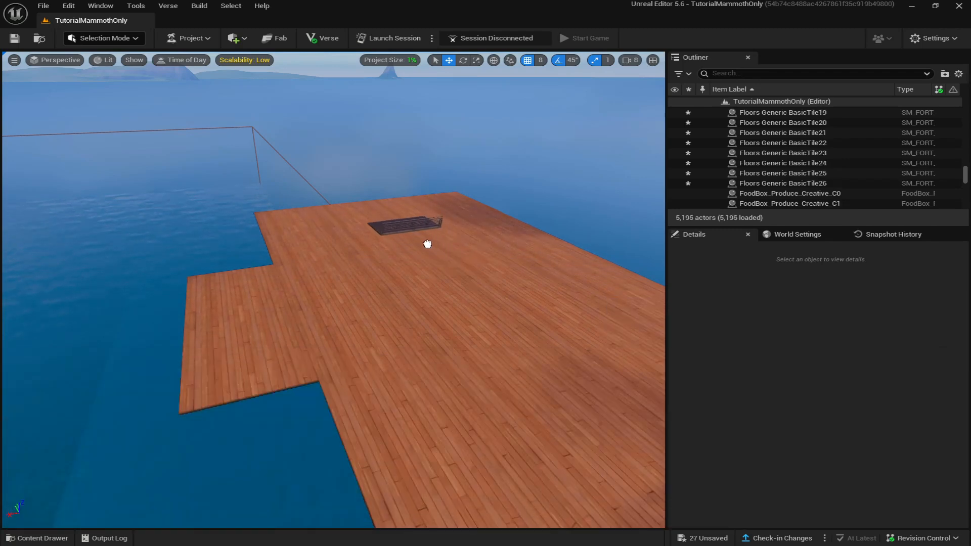
Rotate the balcony piece 180 degrees about its vertical axis
key(f)
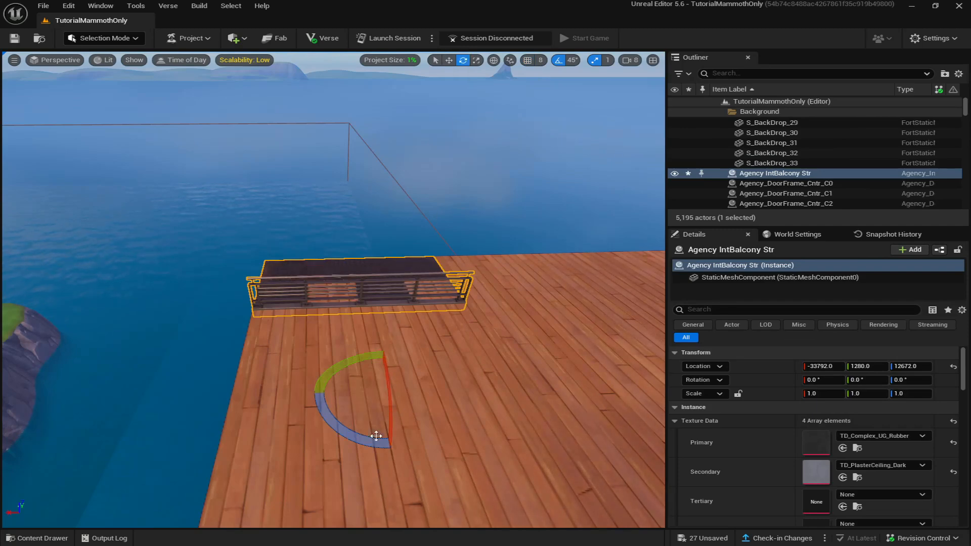
drag(376, 436, 446, 434)
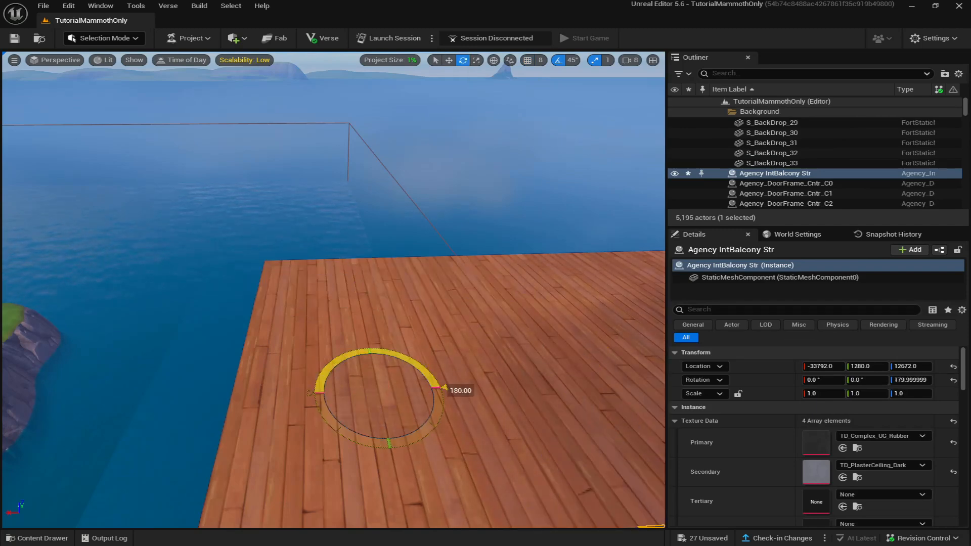
click(449, 60)
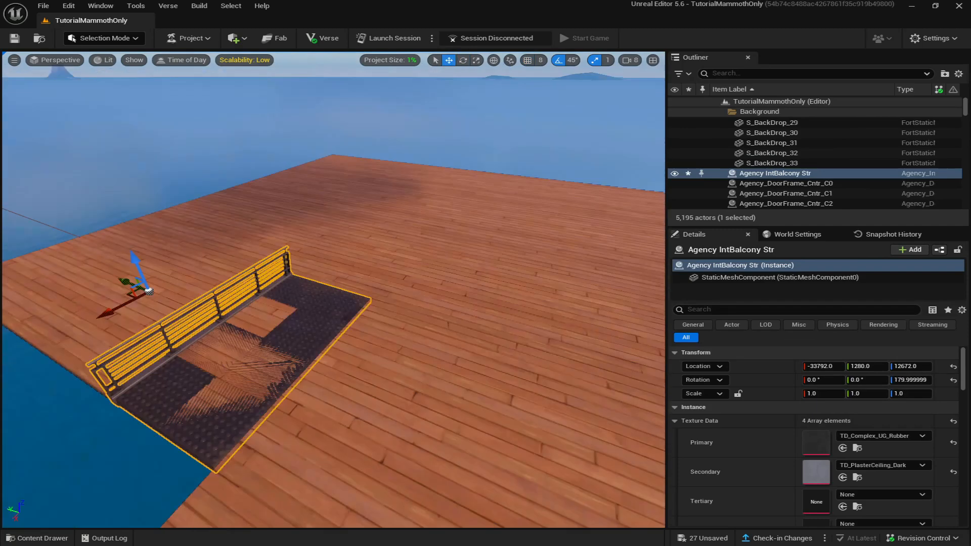
Align the balcony railing with the platform's side edge and sink its dark floor just beneath the planks, without grid snapping
right_drag(379, 249, 418, 251)
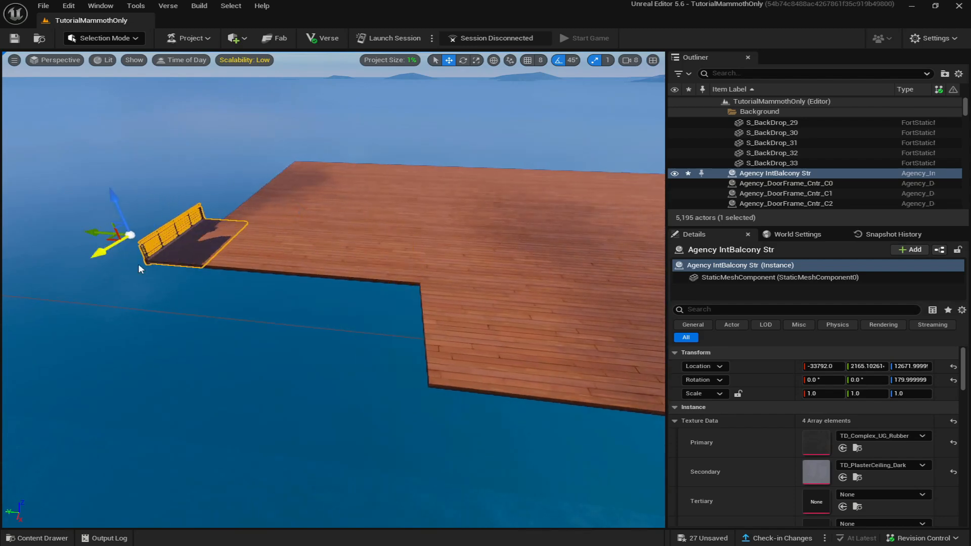
right_drag(141, 269, 253, 159)
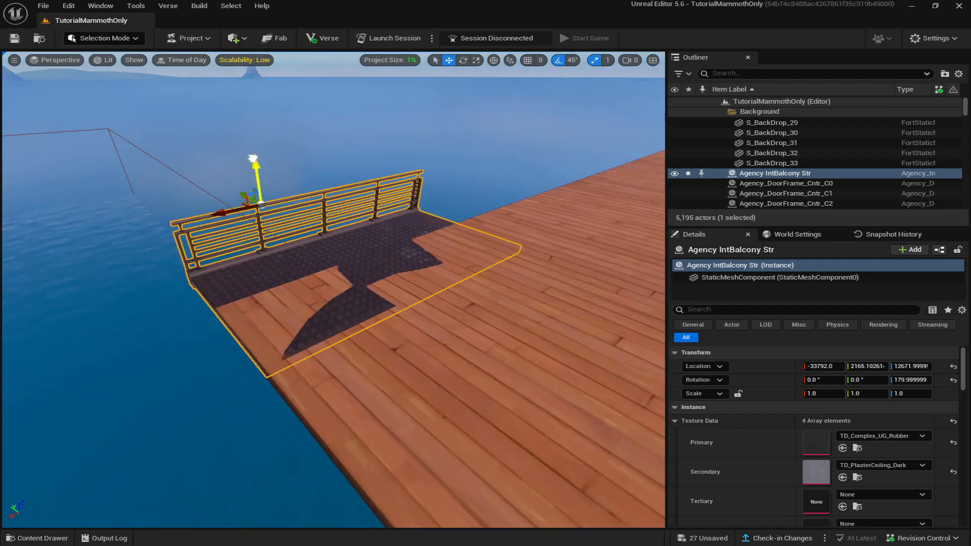
drag(253, 159, 254, 160)
drag(242, 197, 264, 207)
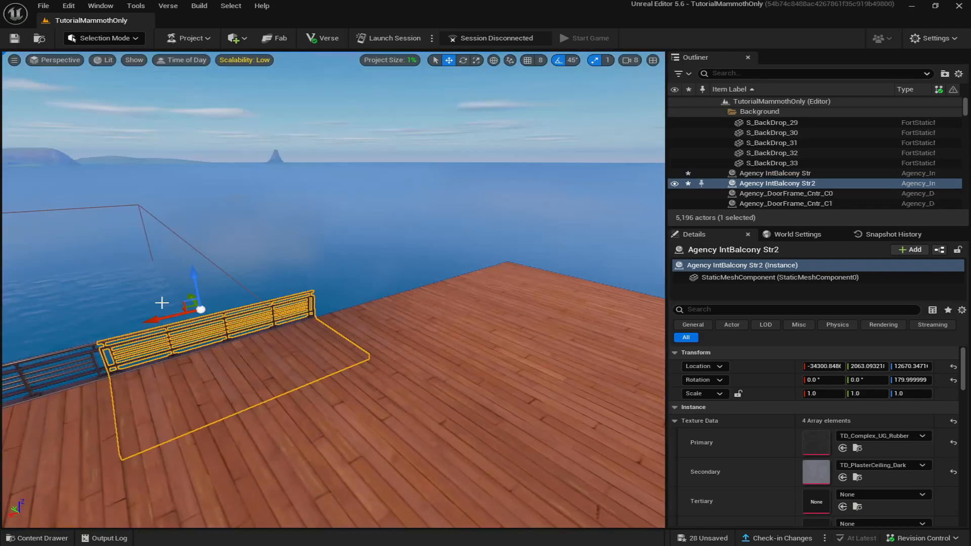
Duplicate the railing section along the platform's side edge until four sections run up to the far corner
drag(320, 295, 315, 297)
right_drag(314, 297, 615, 295)
key(w)
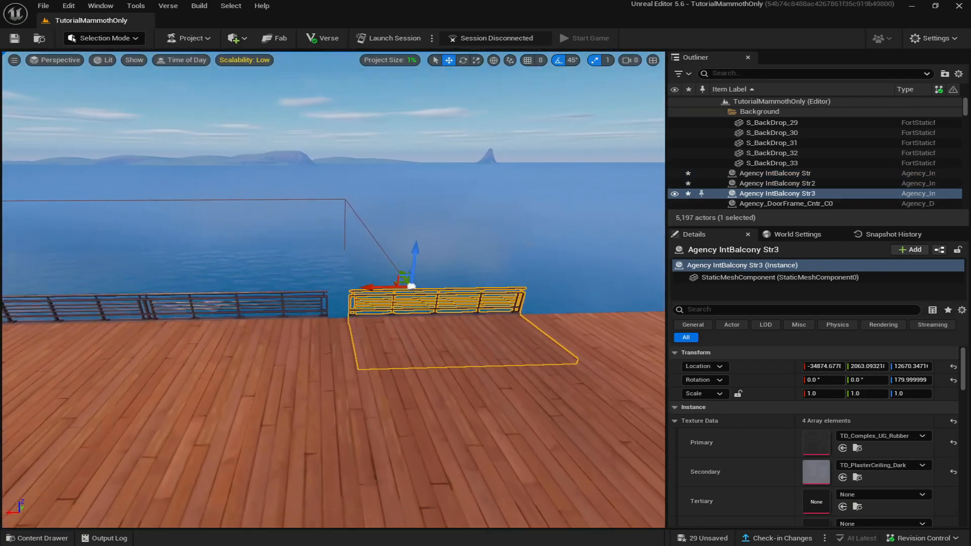
drag(402, 279, 288, 302)
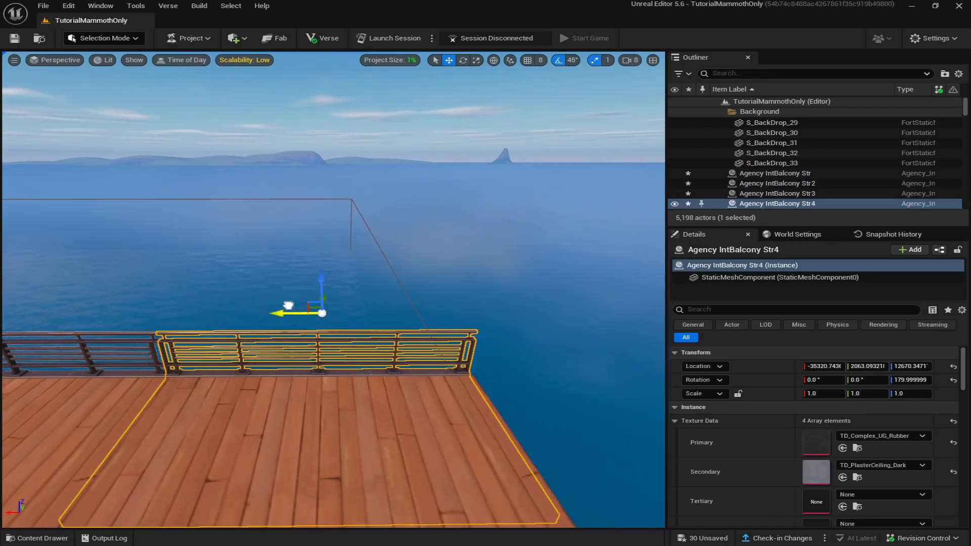
Select all four railing sections, duplicate them and rotate the copies 90 degrees to suit the platform's adjacent edge
right_drag(354, 355, 303, 354)
key(s)
ctrl+click(372, 406)
ctrl+click(253, 392)
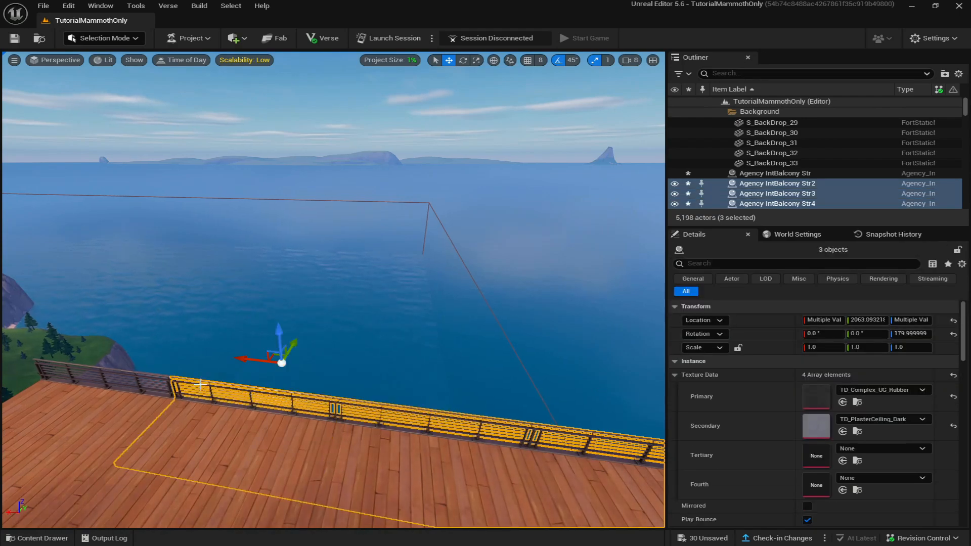
ctrl+click(109, 375)
key(ctrl+d)
click(462, 60)
right_drag(404, 304, 355, 303)
drag(393, 257, 503, 266)
Move the rotated row of four railings onto the platform's adjacent edge, lined up with the corner
click(449, 60)
right_drag(262, 234, 314, 202)
drag(315, 172, 572, 194)
right_drag(385, 253, 435, 263)
drag(299, 162, 334, 164)
Duplicate the row of four railings, rotate the copies to -90 degrees and line them up with the platform's next edge and corner
right_drag(334, 253, 202, 217)
key(ctrl+d)
key(e)
right_drag(503, 210, 462, 239)
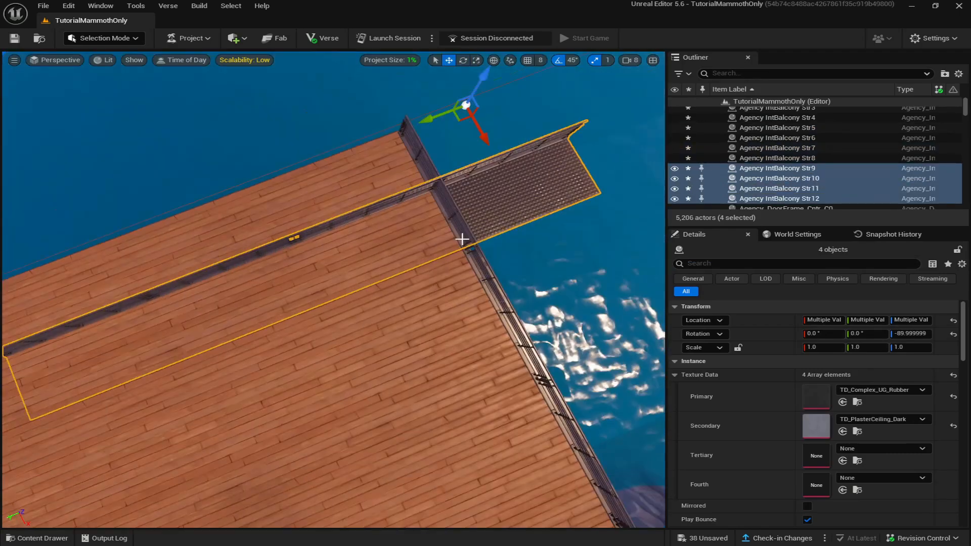
right_drag(412, 202, 340, 219)
scroll(340, 219, down, 2)
drag(423, 131, 301, 132)
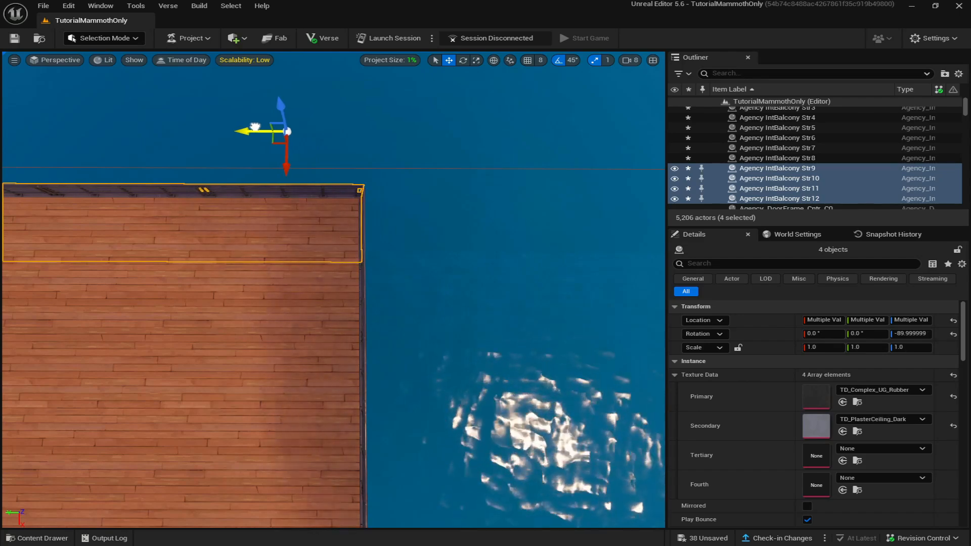
Duplicate two railings of the new row and slide the copies along the edge to fill it up to the other corner
right_drag(255, 152, 238, 203)
click(238, 223)
ctrl+click(303, 223)
key(ctrl+d)
shift+drag(290, 151, 270, 153)
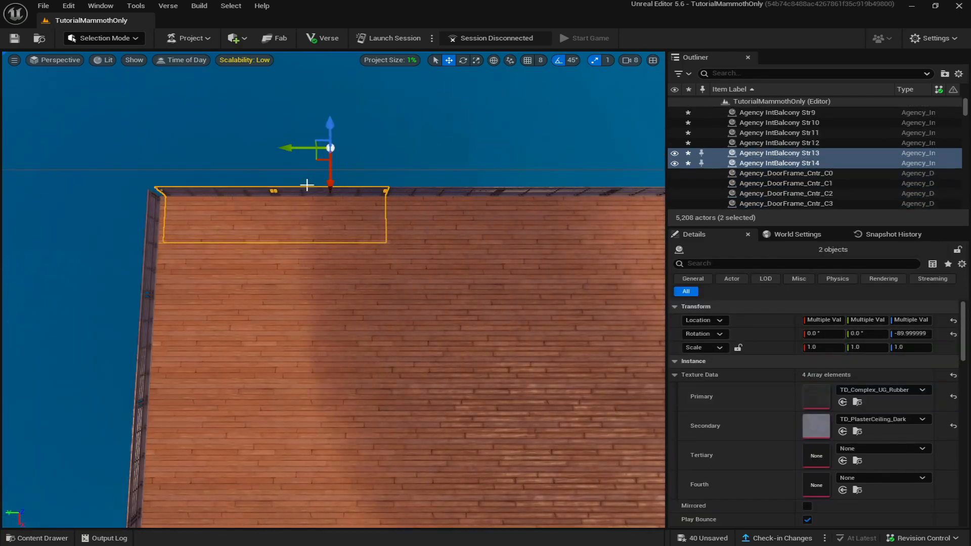
ctrl+click(243, 153)
ctrl+click(341, 155)
right_drag(307, 185, 322, 230)
ctrl+click(304, 184)
ctrl+click(354, 184)
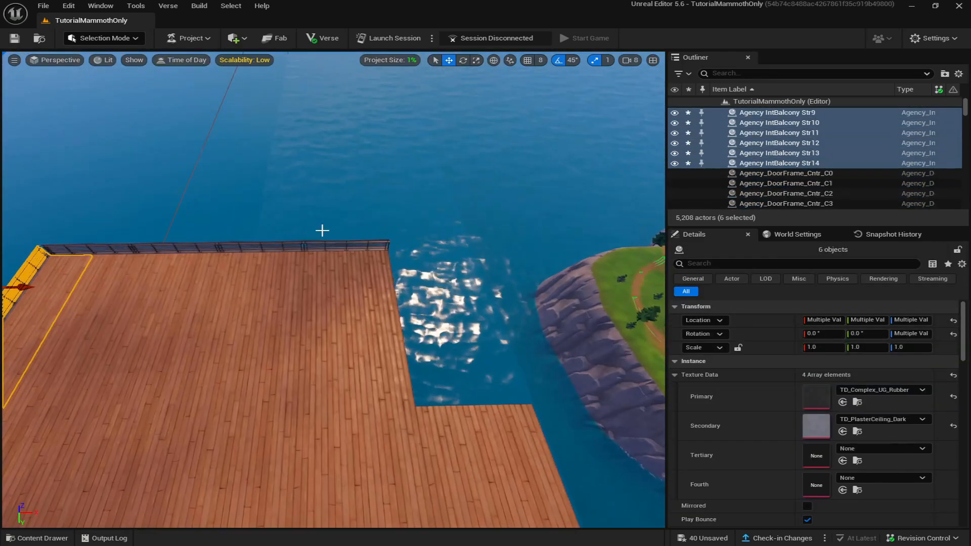
Duplicate two railings from the side row and rotate the copies to 90 degrees for the edge facing the island
click(344, 246)
ctrl+click(256, 246)
key(ctrl+z)
ctrl+click(258, 248)
key(ctrl+d)
key(e)
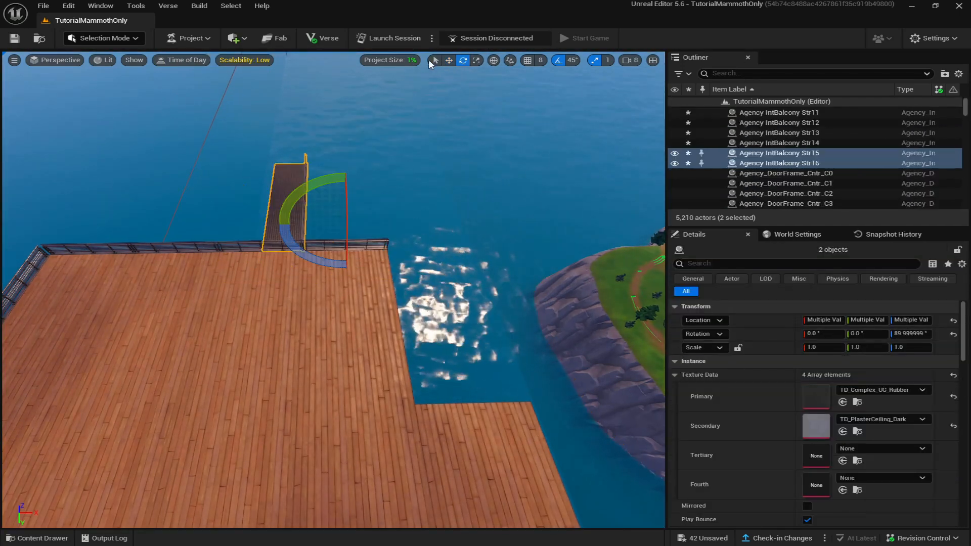
Move the rotated pair of railings onto the island-facing edge between the side corner and the protruding section
key(w)
drag(347, 243, 349, 324)
right_drag(349, 303, 349, 334)
drag(530, 179, 549, 235)
right_drag(548, 235, 657, 223)
Duplicate the railing pair and slide the copy along to the matching edge on the other side of the protruding section
key(ctrl+d)
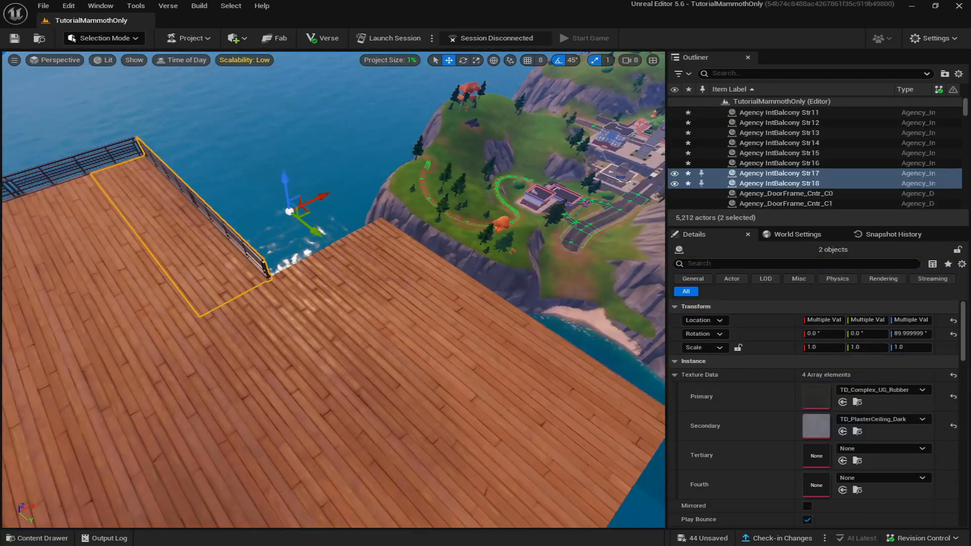
right_drag(324, 208, 384, 213)
drag(112, 107, 607, 190)
right_drag(607, 189, 653, 202)
Duplicate the railing pair again and place the copy along the protruding section's outer edge facing the island
key(ctrl+d)
drag(483, 252, 245, 224)
right_drag(246, 225, 192, 222)
drag(420, 294, 387, 288)
right_drag(273, 202, 258, 200)
Duplicate a single outer railing, rotate the copy to 0 degrees and fit it along one side of the protruding section
click(259, 199)
key(ctrl+d)
click(463, 60)
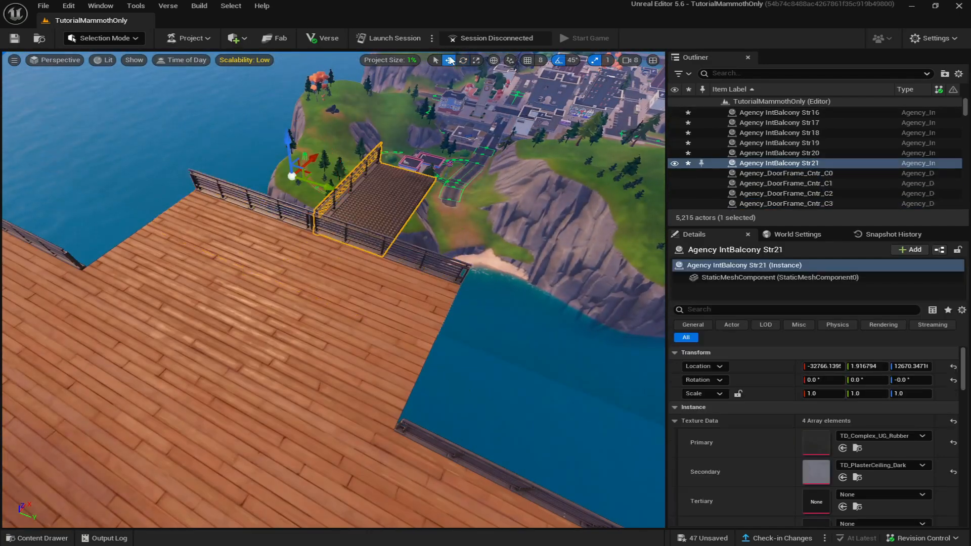
drag(326, 187, 253, 163)
right_drag(253, 163, 435, 203)
drag(478, 132, 255, 170)
drag(246, 215, 244, 198)
Duplicate the side railing, rotate the copy to 180 degrees and move it to the protruding section's opposite side
right_drag(244, 198, 384, 132)
key(ctrl+d)
drag(88, 348, 395, 349)
right_drag(323, 309, 338, 309)
key(e)
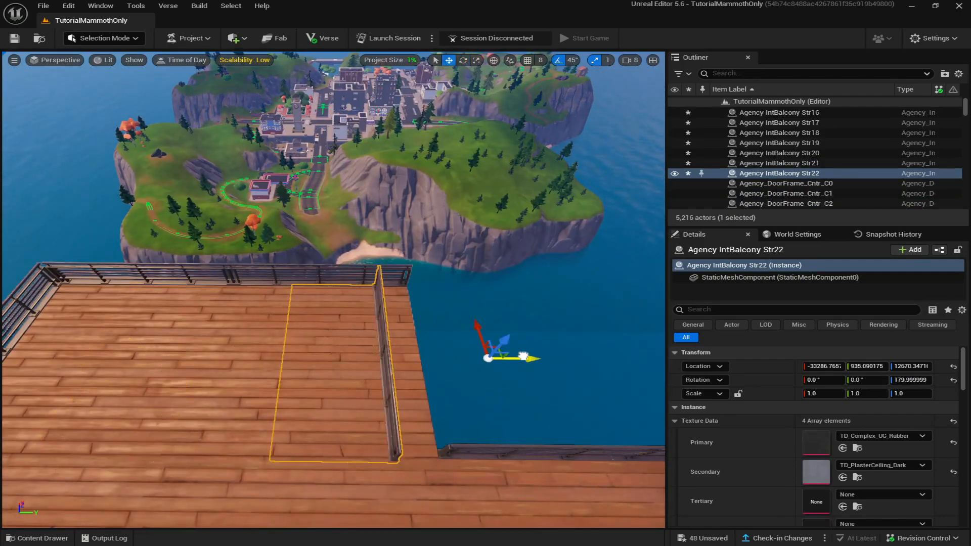
right_drag(552, 336, 121, 243)
key(Escape)
Add a cube shape onto the platform's planks in front of the rear railing
key(w)
key(w)
key(s)
right_drag(334, 312, 365, 312)
key(w)
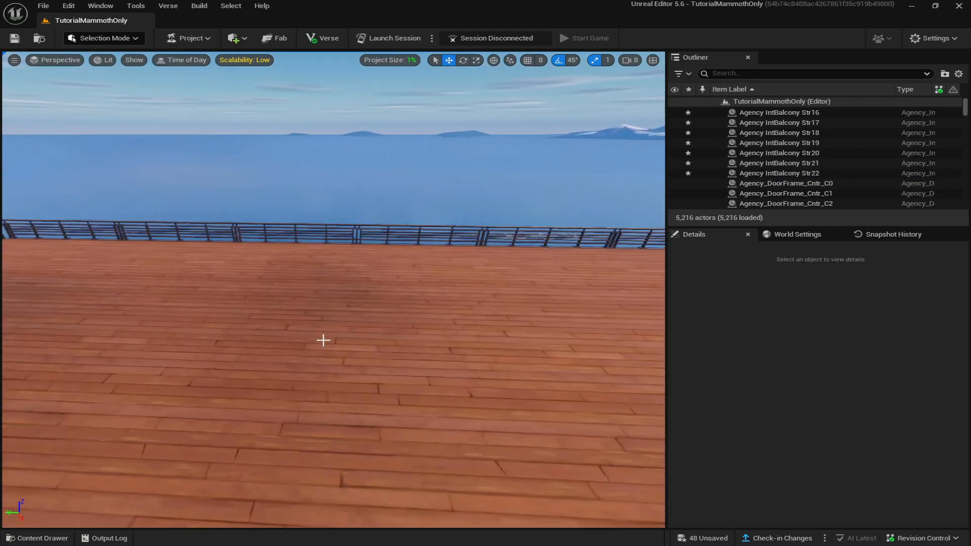
key(w)
right_drag(323, 341, 336, 340)
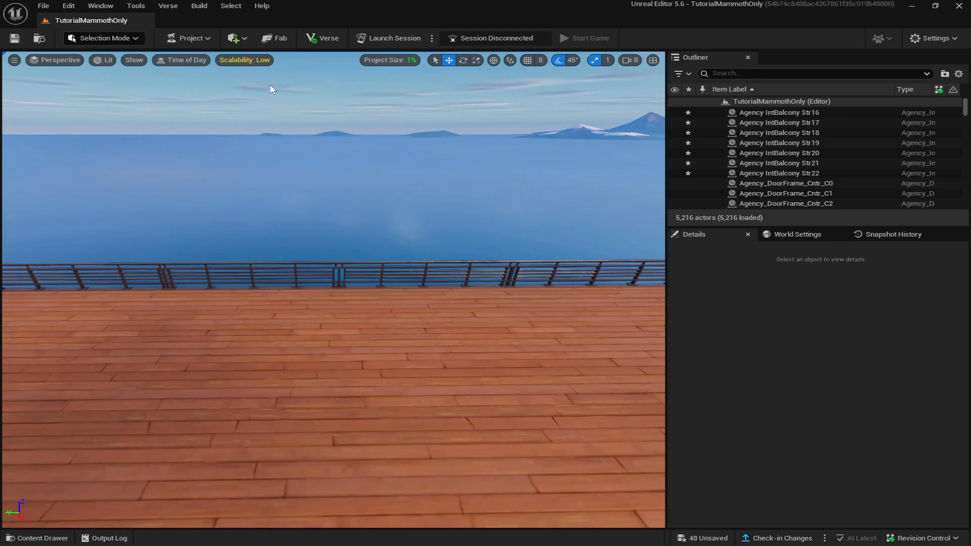
click(240, 37)
mouse_move(248, 91)
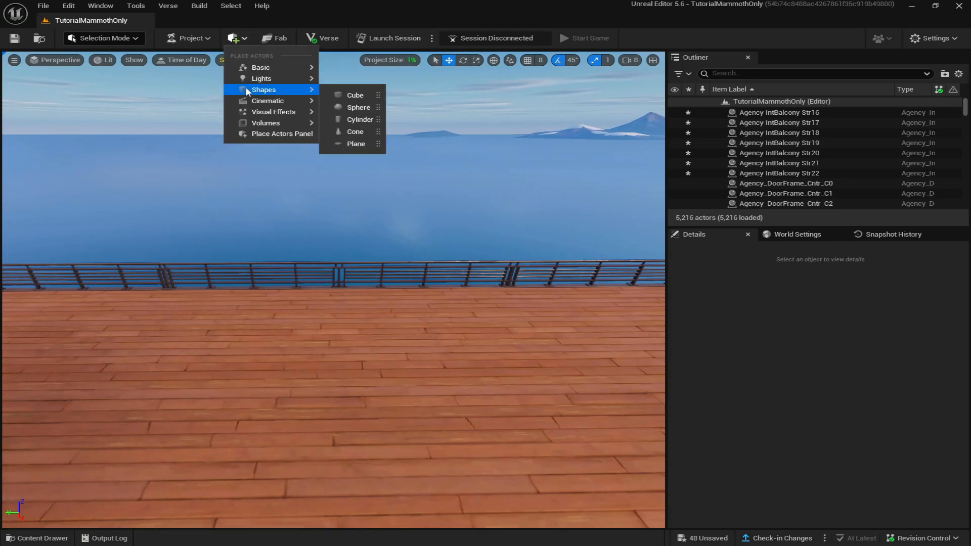
click(344, 94)
scroll(346, 202, up, 2)
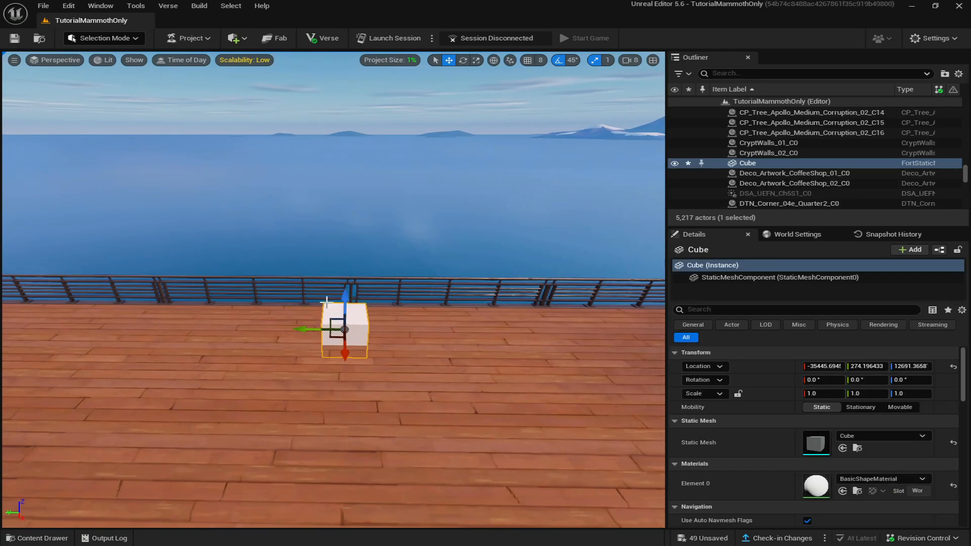
Shift the cube towards the rear railing and scale it to 19 on Y and 7 on Z to form a wall
key(a)
right_drag(327, 302, 263, 302)
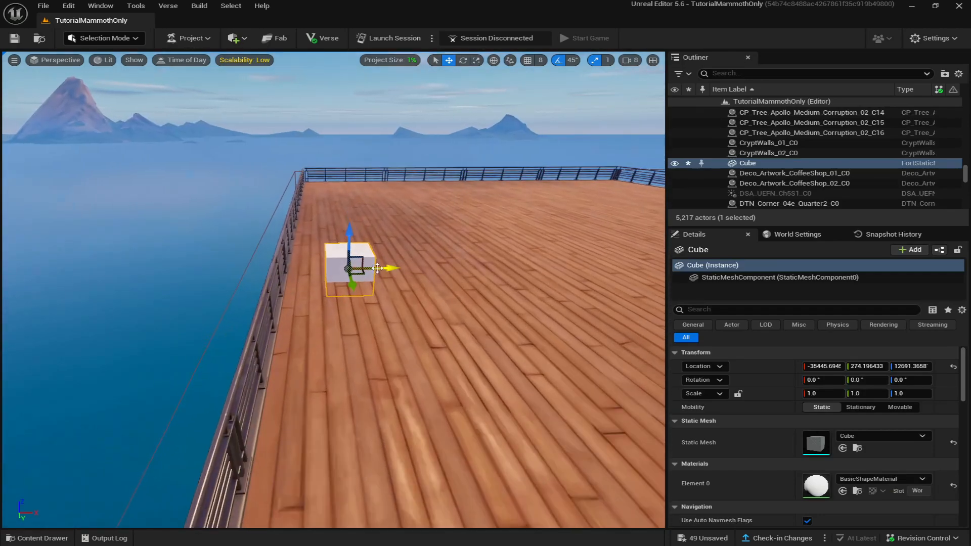
key(d)
right_drag(313, 323, 202, 323)
key(s)
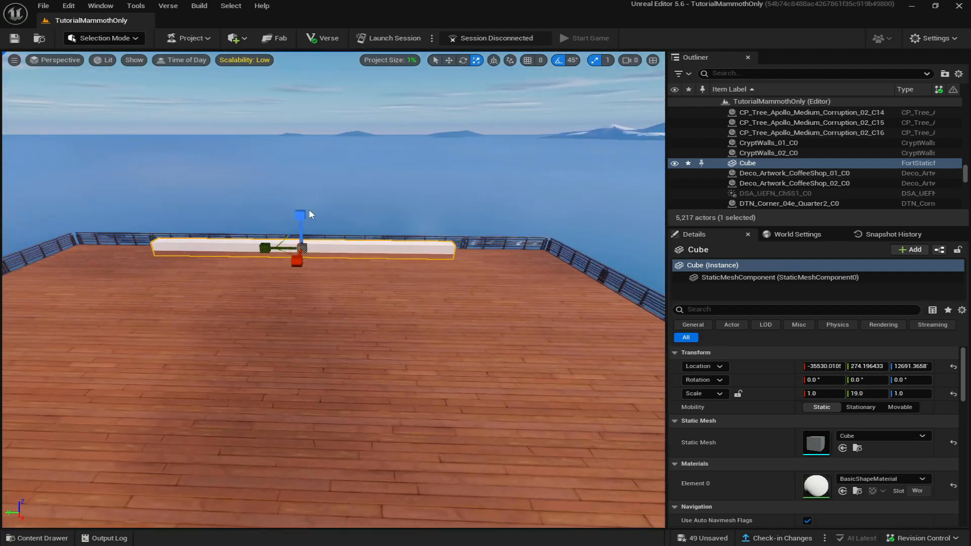
drag(300, 215, 300, 195)
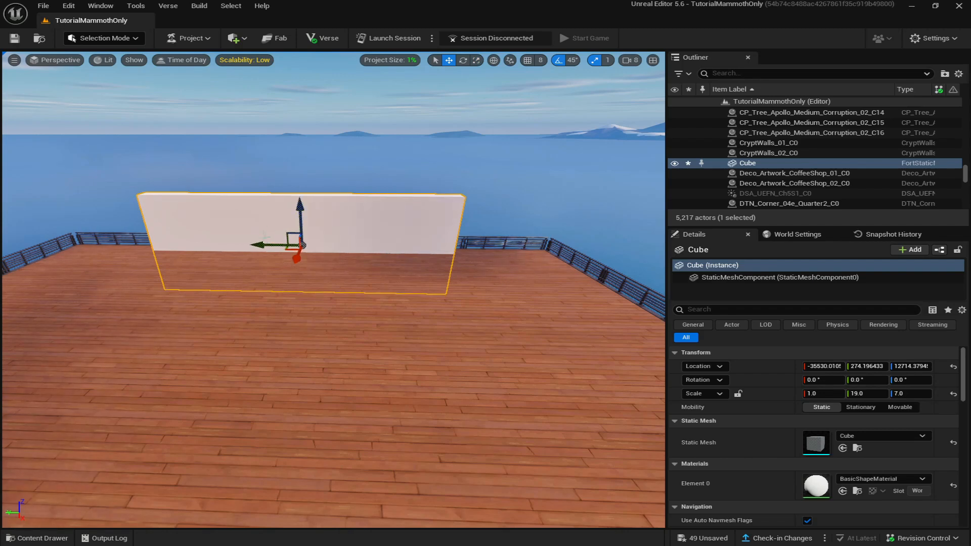
Apply the MI_Simple_PureYellow_Flat material to the wall cube
click(870, 479)
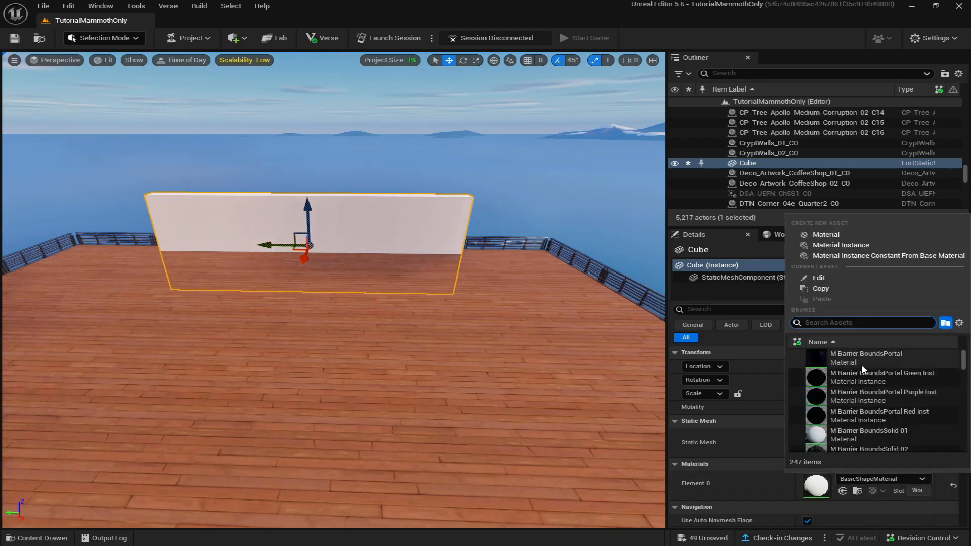
text(yellow)
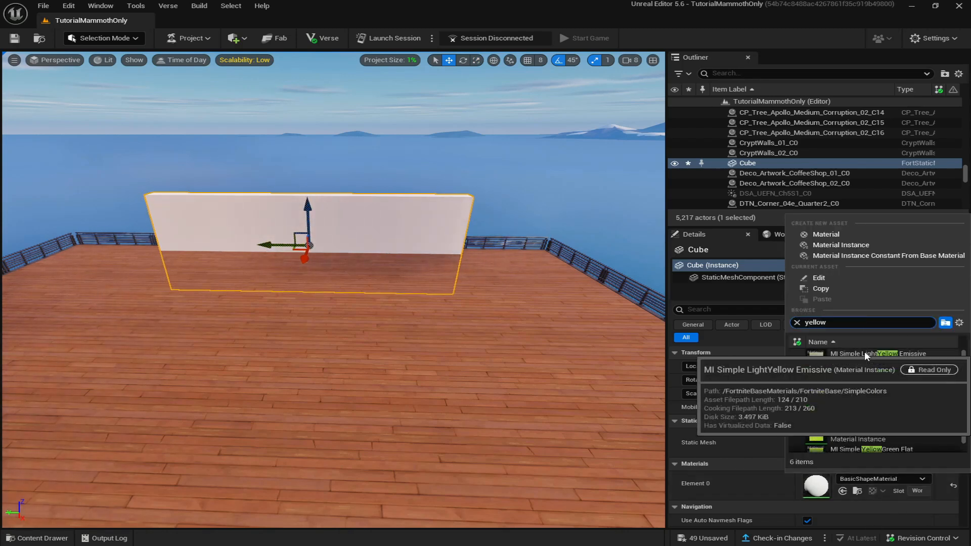
click(885, 407)
right_drag(456, 297, 451, 273)
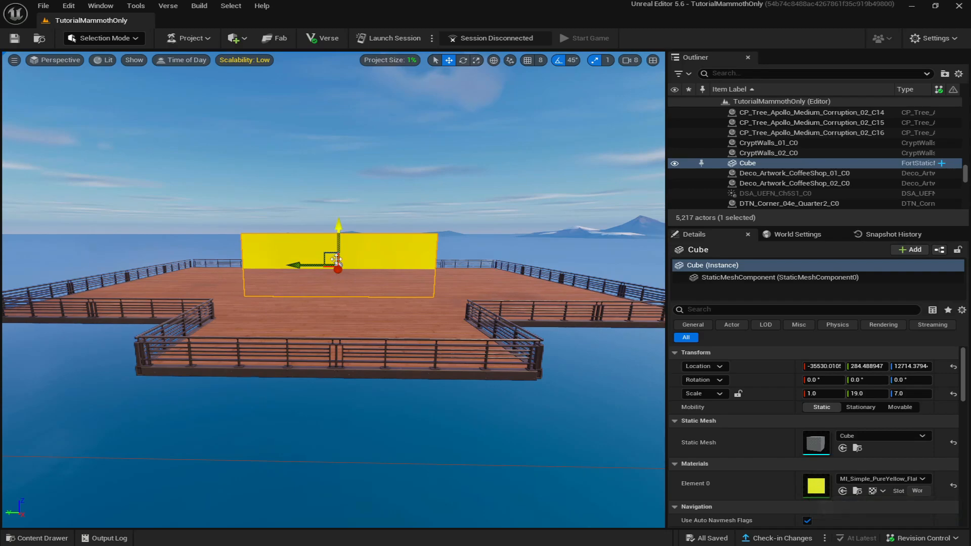
right_drag(345, 368, 455, 355)
key(f)
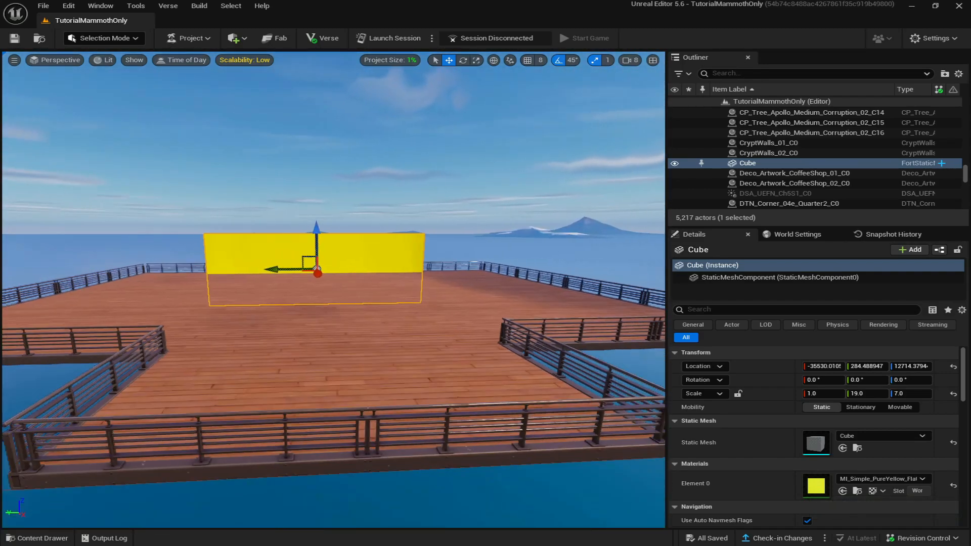
Duplicate the yellow wall and move the copy in front of the original along the X axis
scroll(325, 315, up, 5)
drag(373, 359, 417, 397)
key(ctrl+d)
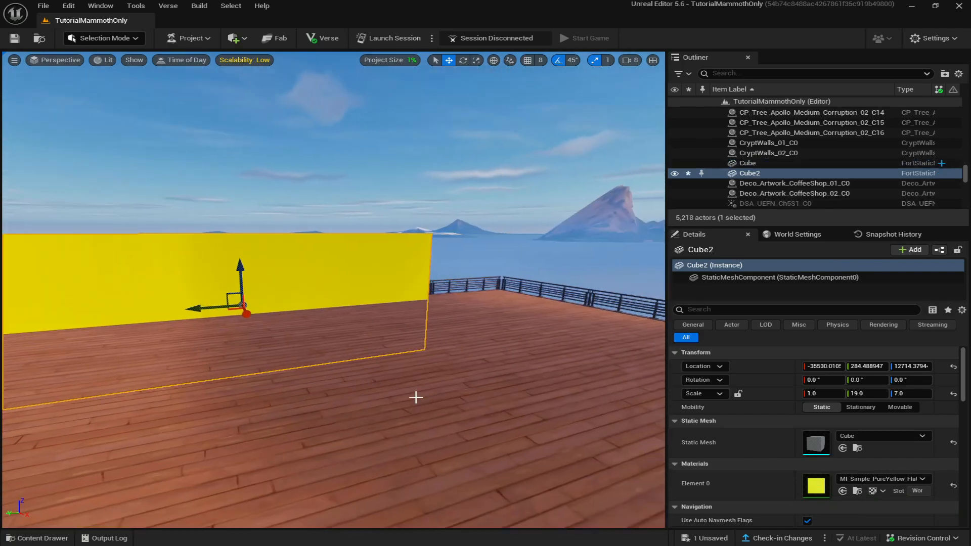
right_drag(417, 396, 441, 415)
drag(421, 384, 478, 419)
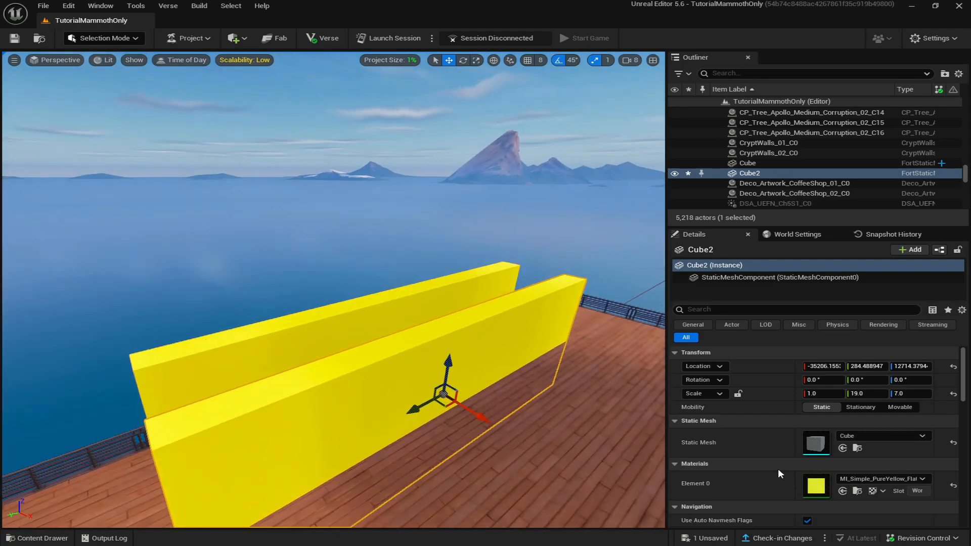
Apply the MI_Simple_PureWhite_Flat material to the duplicated wall
click(857, 479)
text(white)
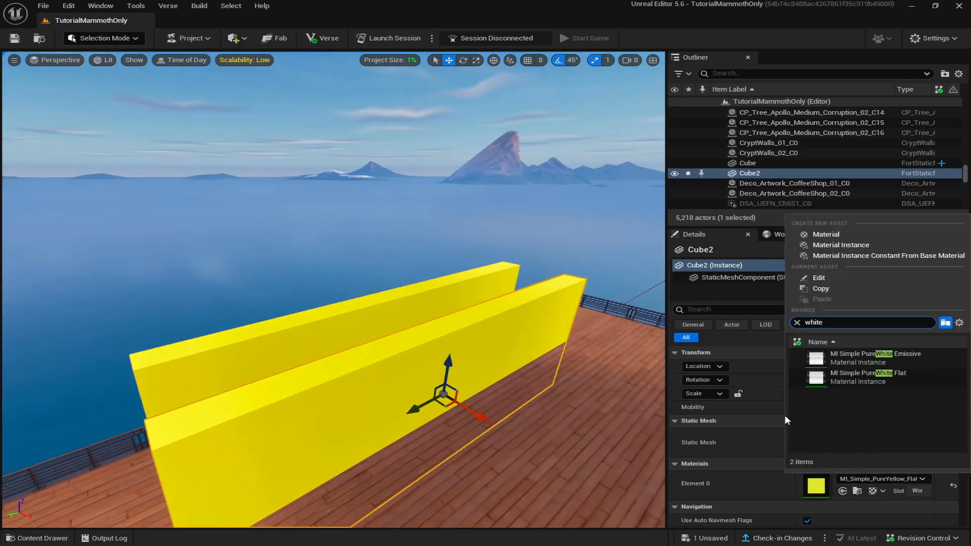
click(870, 373)
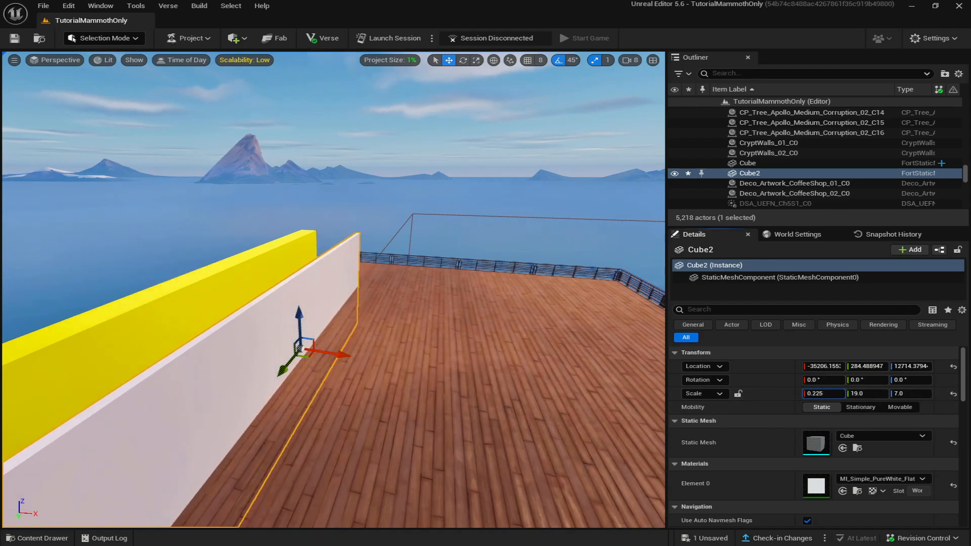
Thin the white wall to an X scale of 0.1425 and set it flush against the yellow wall's front face
middle_drag(345, 375, 420, 334)
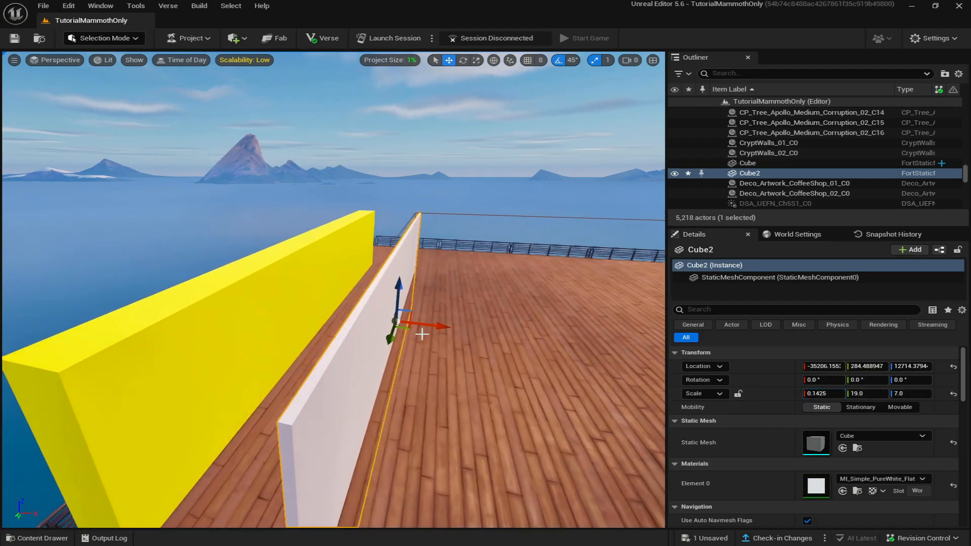
drag(431, 326, 364, 304)
drag(361, 301, 365, 301)
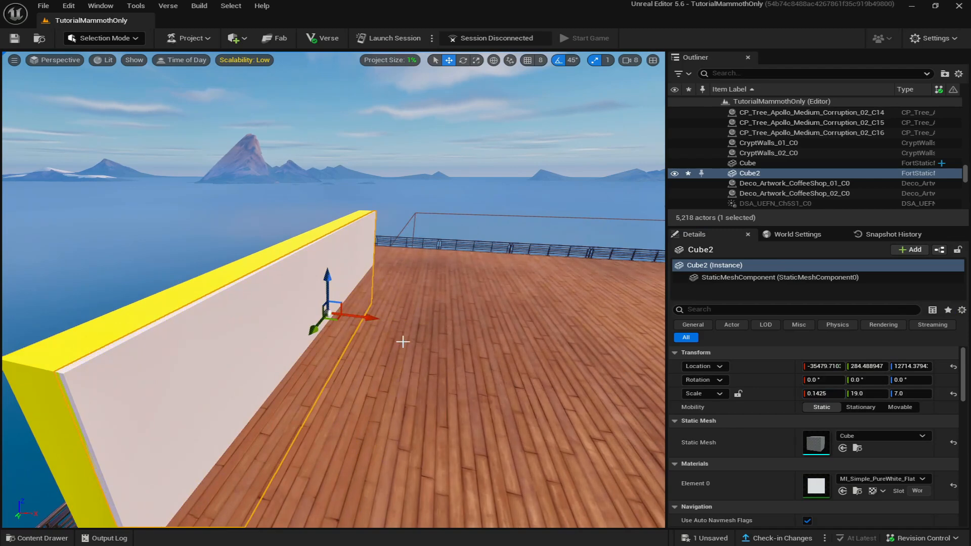
Lower the white panel, reduce its Y scale to 17.9225 and center it so the yellow wall frames it
key(d)
right_drag(403, 341, 289, 328)
drag(397, 327, 415, 365)
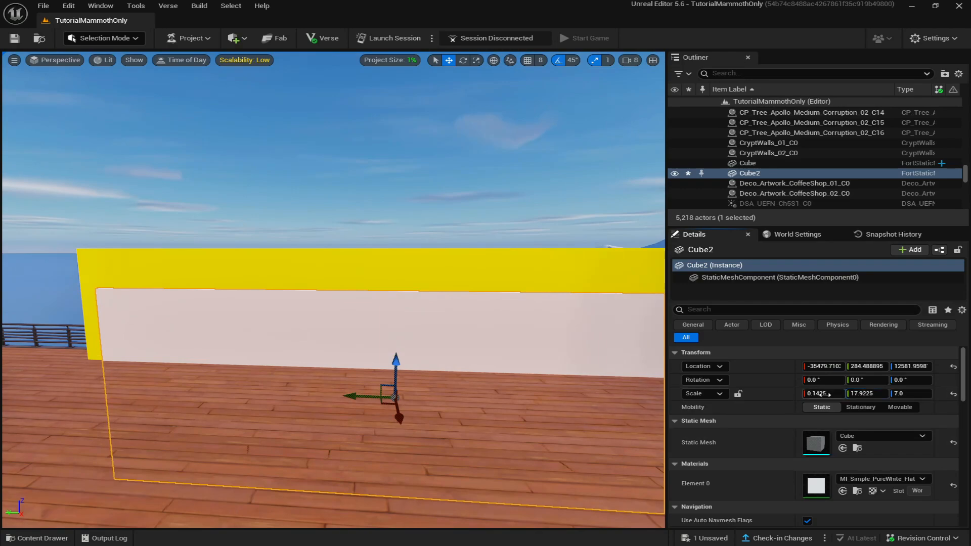
right_drag(387, 319, 405, 346)
drag(373, 348, 362, 347)
right_drag(444, 338, 455, 311)
key(Escape)
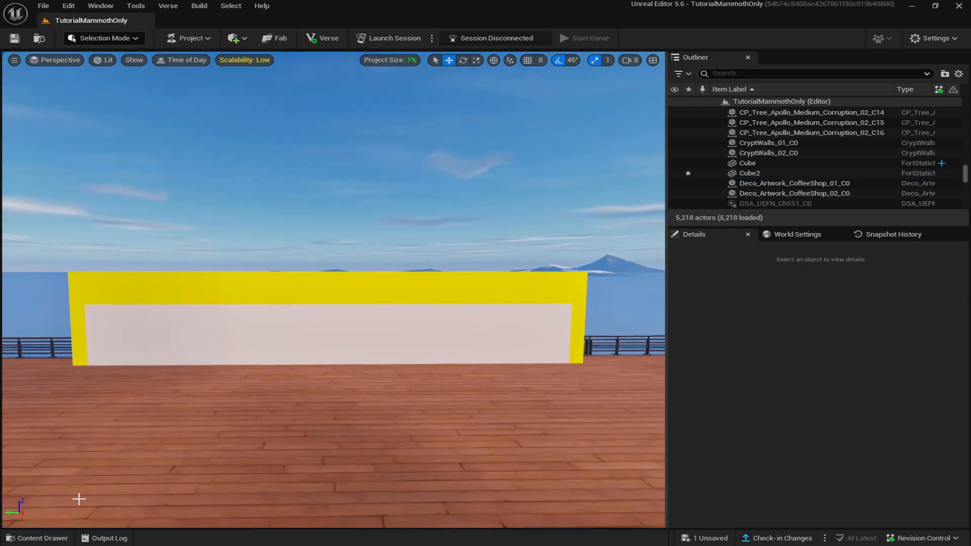
Find the Vending Machine device by searching "vending" and place it on the platform in front of the wall
click(43, 539)
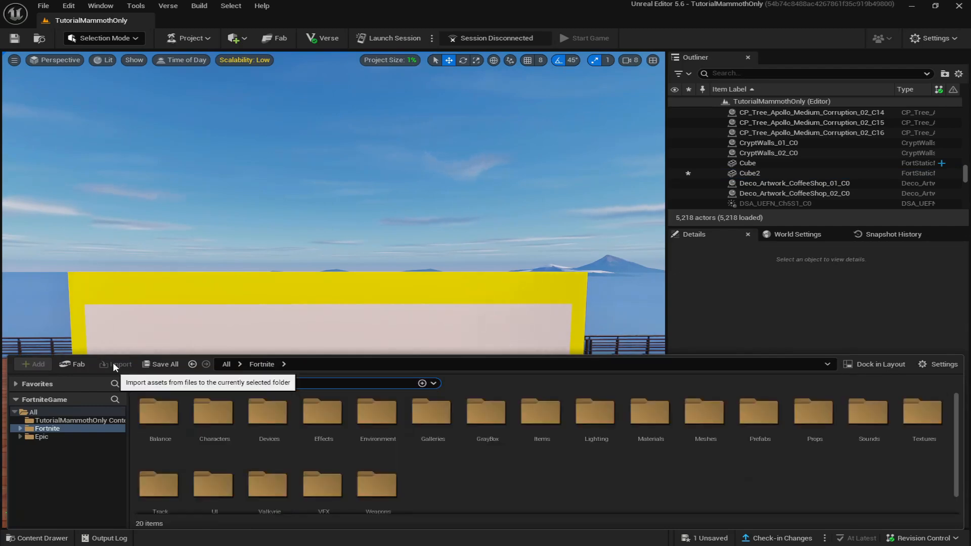
text(vending)
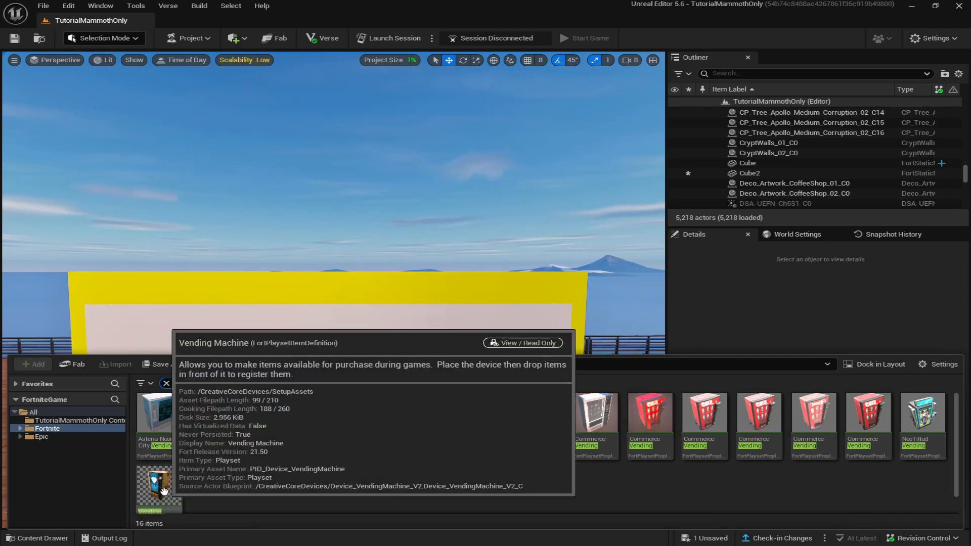
click(164, 490)
drag(163, 492, 220, 388)
right_drag(220, 388, 195, 387)
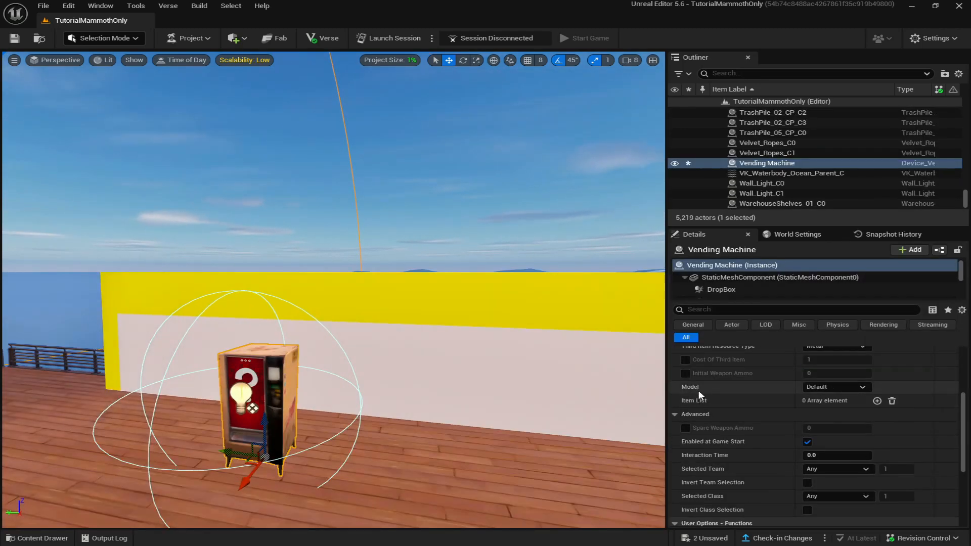
Set the vending machine's Model option to Screen Only
scroll(700, 399, up, 2)
click(848, 421)
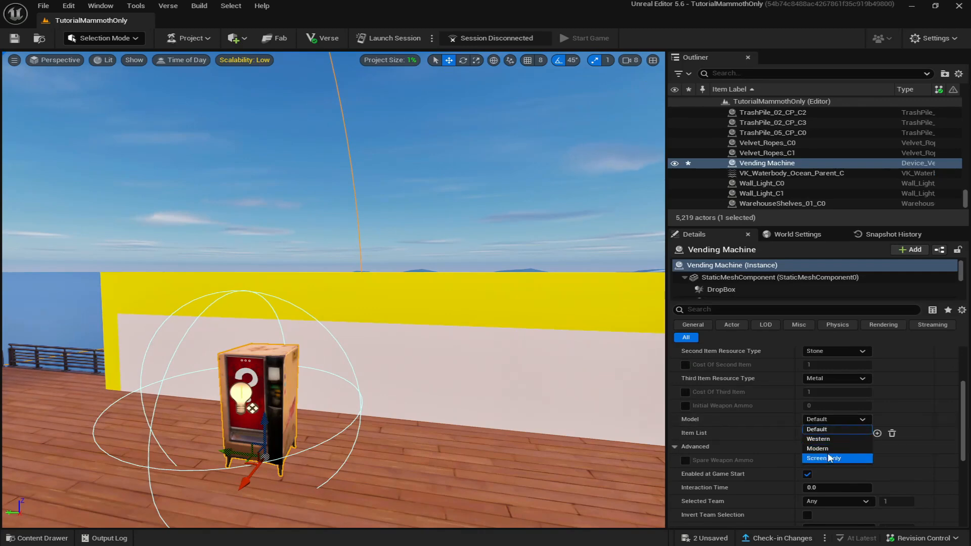
click(831, 459)
right_drag(487, 431, 489, 446)
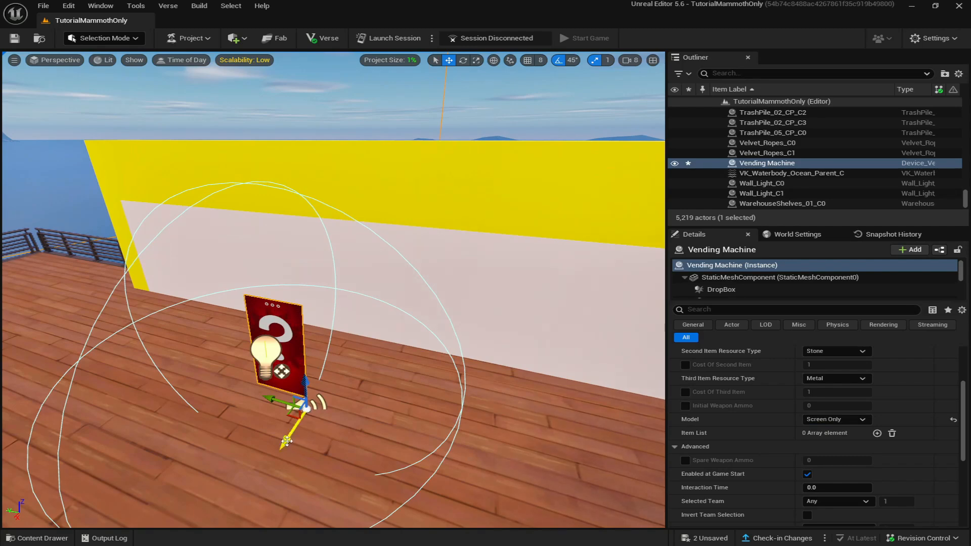
Move the vending machine screen back against the white panel and adjust its height
drag(296, 424, 376, 343)
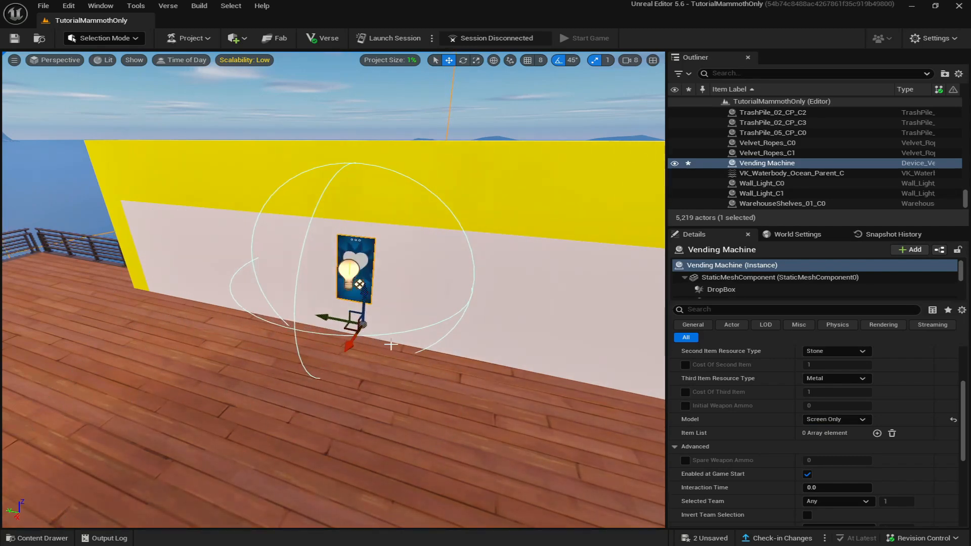
right_drag(390, 342, 446, 319)
drag(377, 245, 387, 306)
key(s)
right_drag(427, 284, 383, 408)
Slide the vending machine screen along the white panel toward its far end and duplicate it to form a side-by-side pair
key(w)
key(e)
key(w)
key(w)
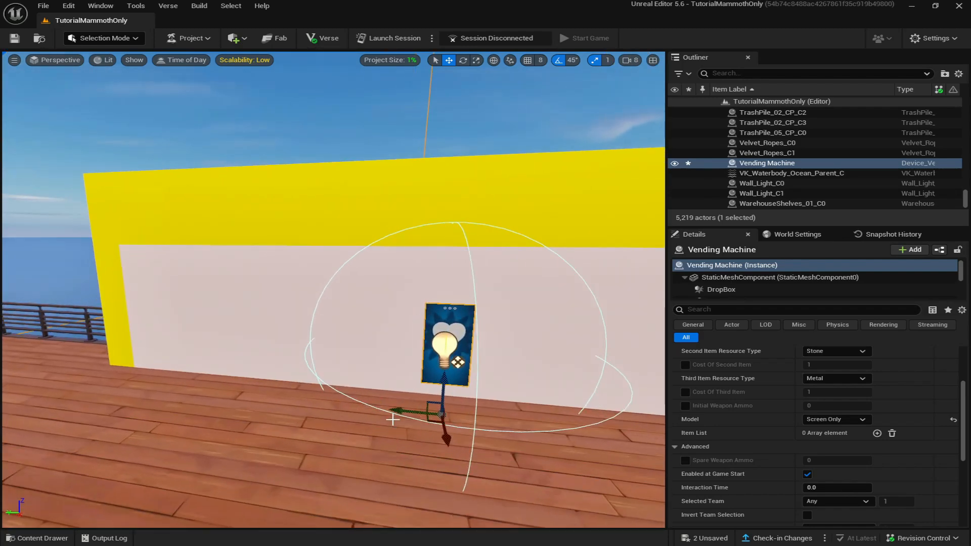
drag(403, 417, 287, 405)
key(ctrl+d)
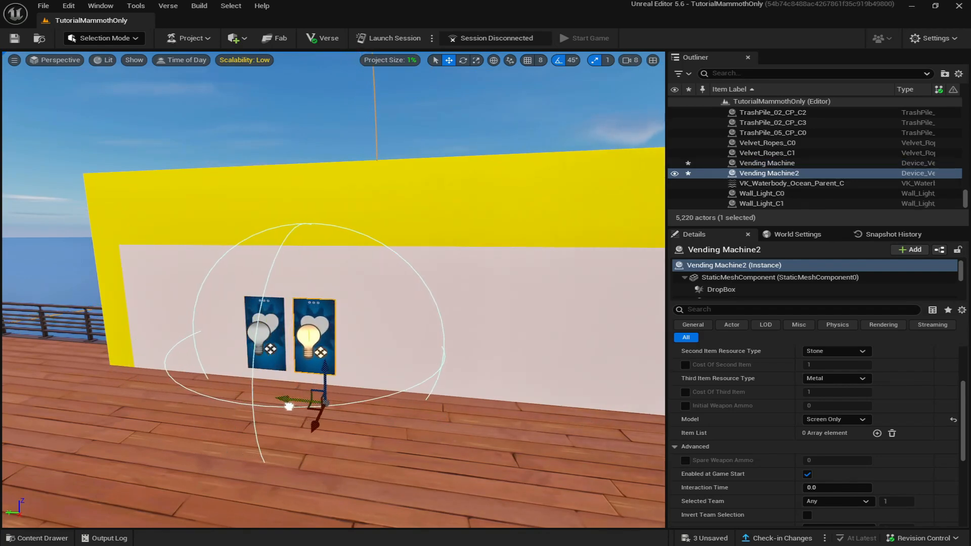
Duplicate the pair of vending machine screens along the wall and add two more single copies, making a row of six
ctrl+click(280, 322)
key(ctrl+d)
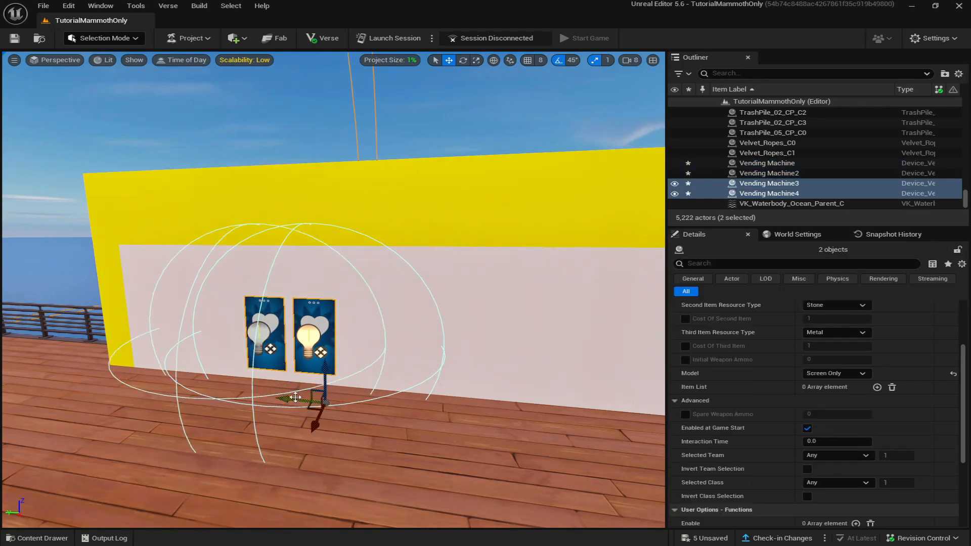
drag(276, 399, 430, 418)
click(418, 351)
key(ctrl+d)
drag(418, 355, 413, 319)
alt+drag(289, 384, 346, 384)
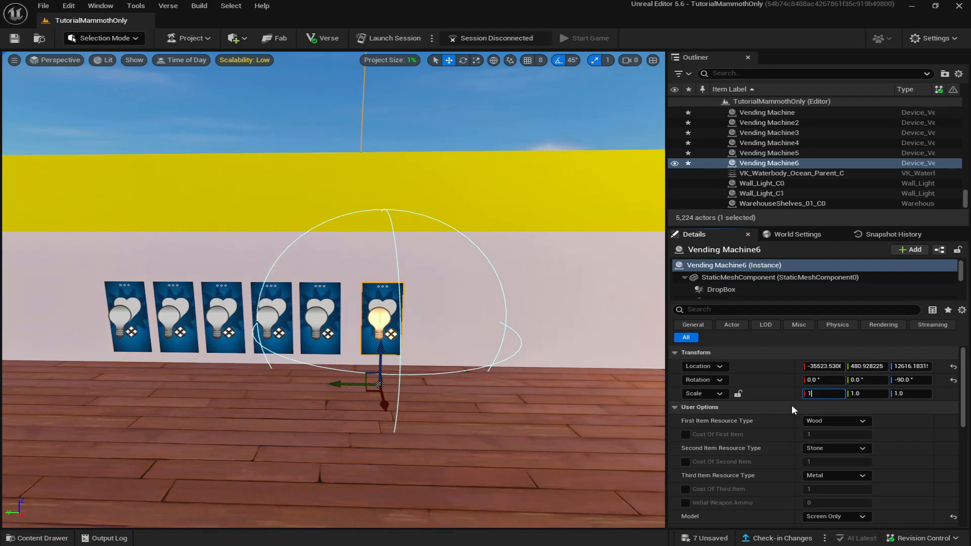
Scale the sixth vending machine screen to 1.5 on X, Y and Z and lower it into line with the row
key(Return)
key(ctrl+c)
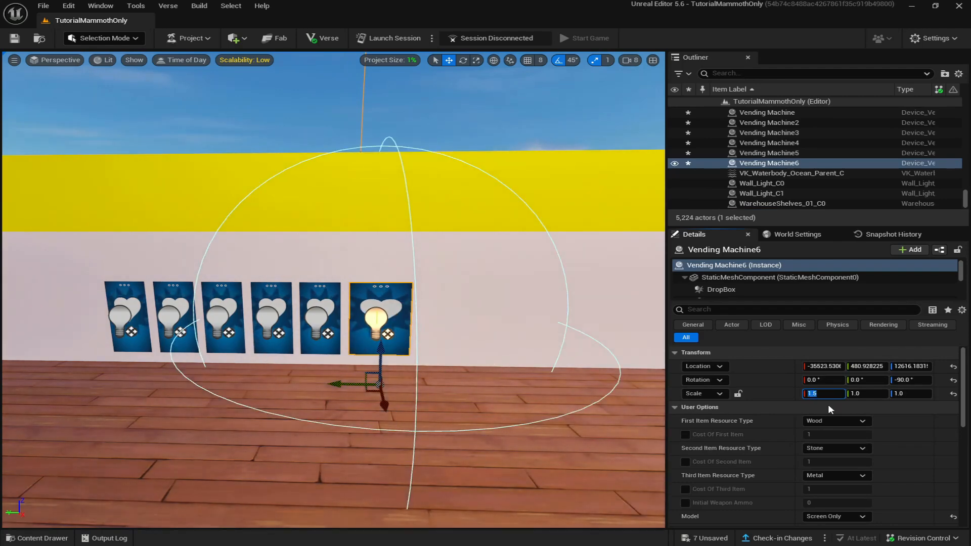
click(867, 394)
key(ctrl+v)
click(909, 392)
key(Return)
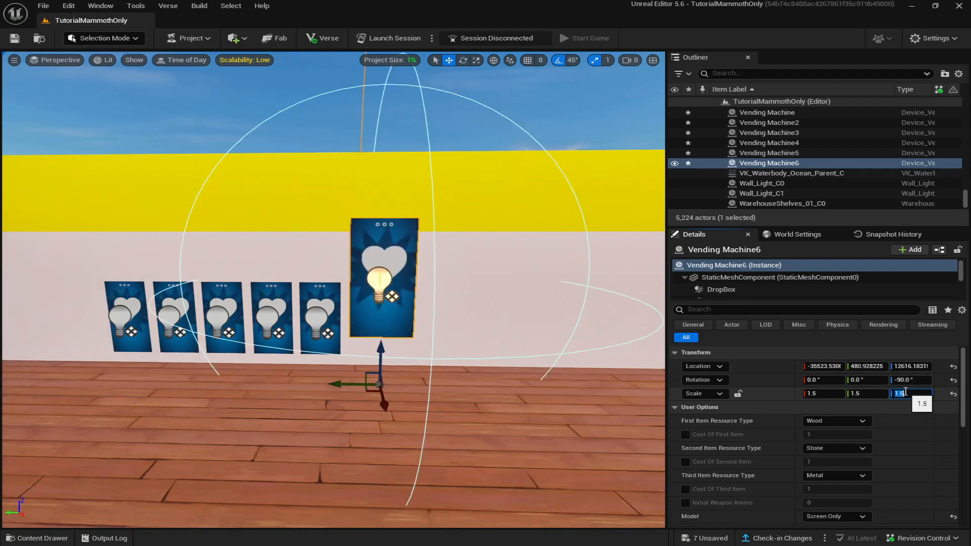
drag(380, 361, 376, 372)
drag(341, 400, 341, 401)
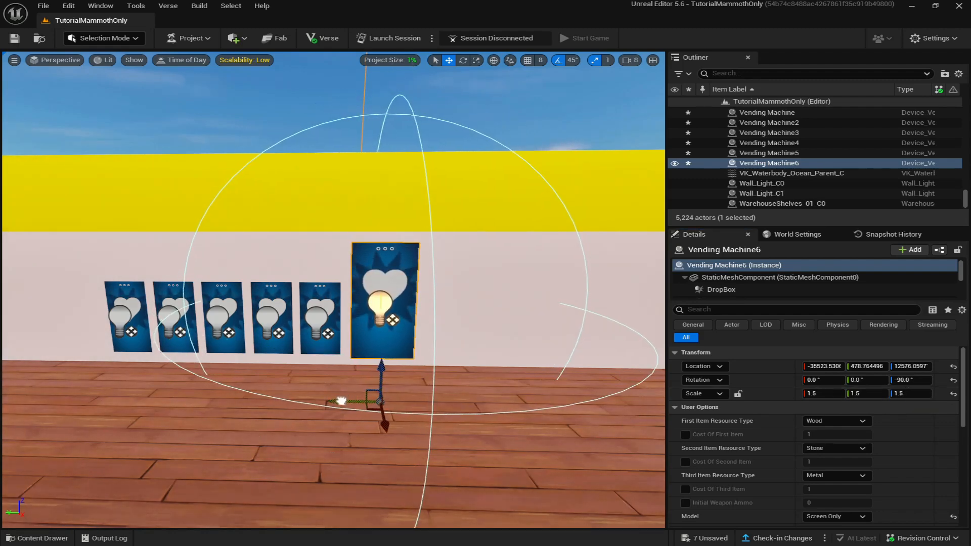
Duplicate the five small vending machine screens together and place the copies on the other side of the large screen
click(318, 321)
shift+click(267, 321)
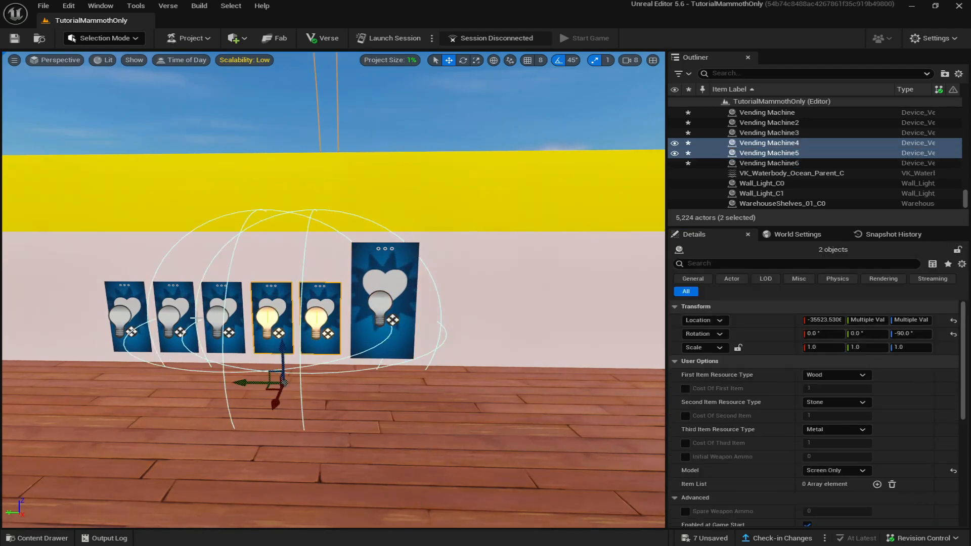
shift+click(215, 323)
shift+click(157, 322)
shift+click(120, 315)
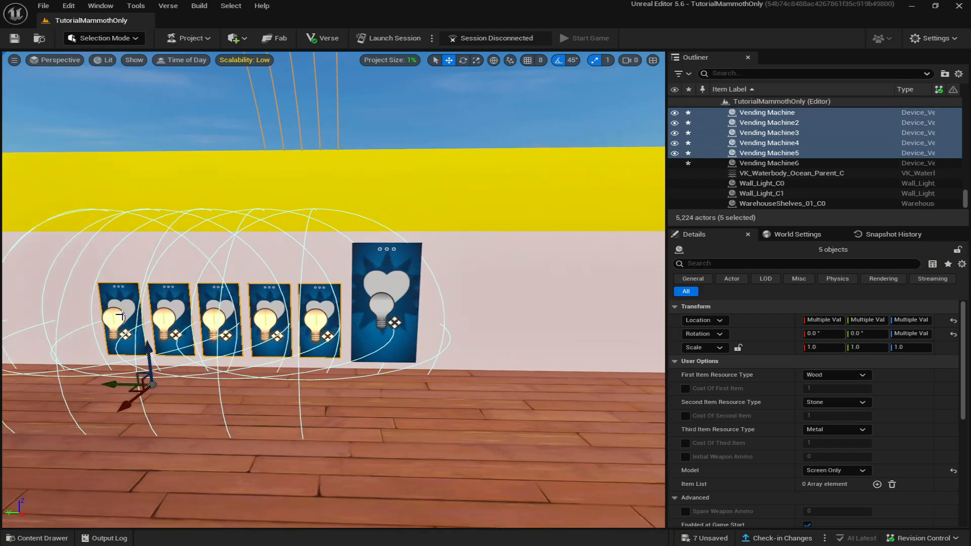
key(ctrl+d)
drag(275, 387, 574, 388)
key(s)
right_drag(575, 388, 602, 385)
key(w)
drag(411, 339, 427, 340)
Select all eleven vending machines and shift the whole row along Y to the middle of the wall
key(s)
mouse_move(396, 303)
right_down()
mouse_move(390, 296)
mouse_move(400, 302)
right_up()
key(w)
key(d)
click(771, 164)
scroll(774, 167, up, 5)
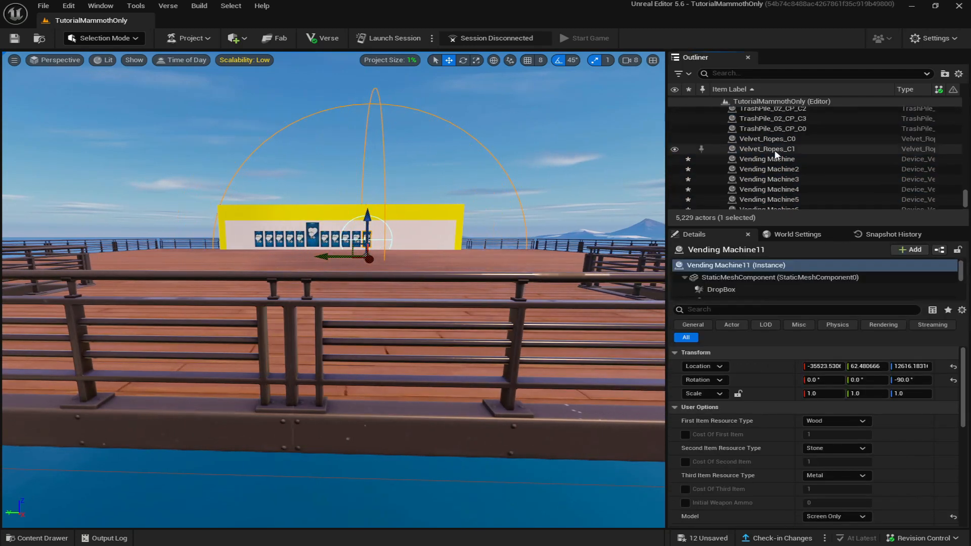
shift+click(801, 162)
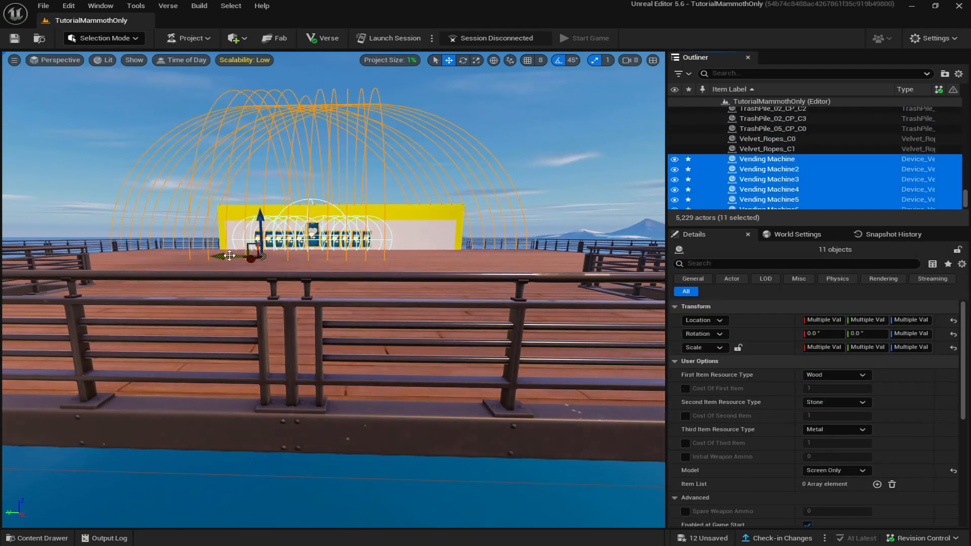
drag(229, 256, 242, 256)
key(a)
right_drag(272, 278, 271, 279)
key(d)
key(a)
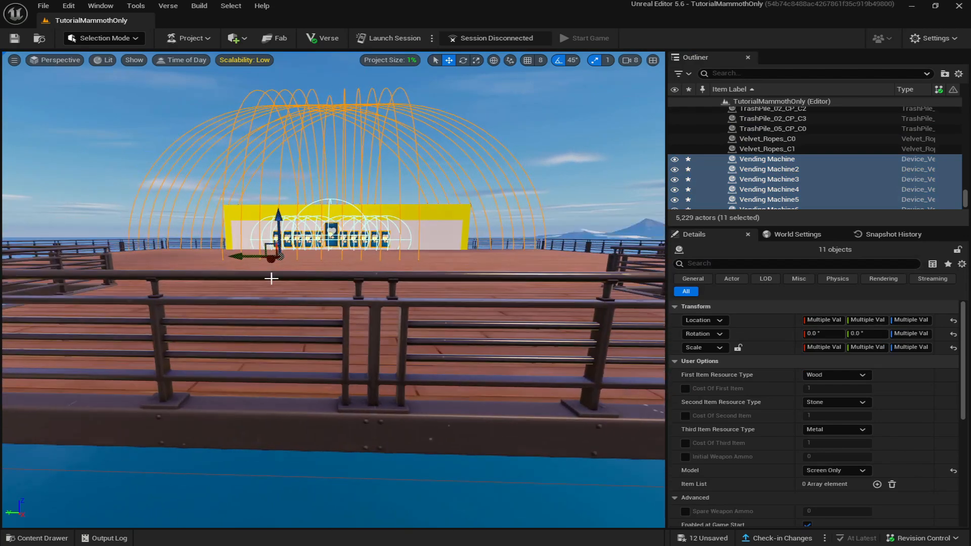
scroll(269, 293, down, 3)
middle_drag(269, 297, 265, 292)
drag(243, 259, 257, 260)
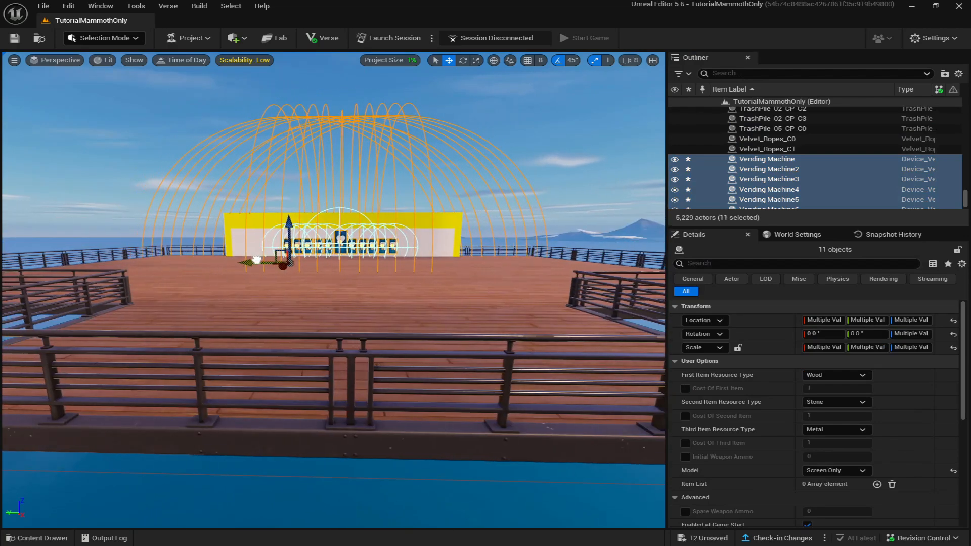
scroll(257, 260, down, 3)
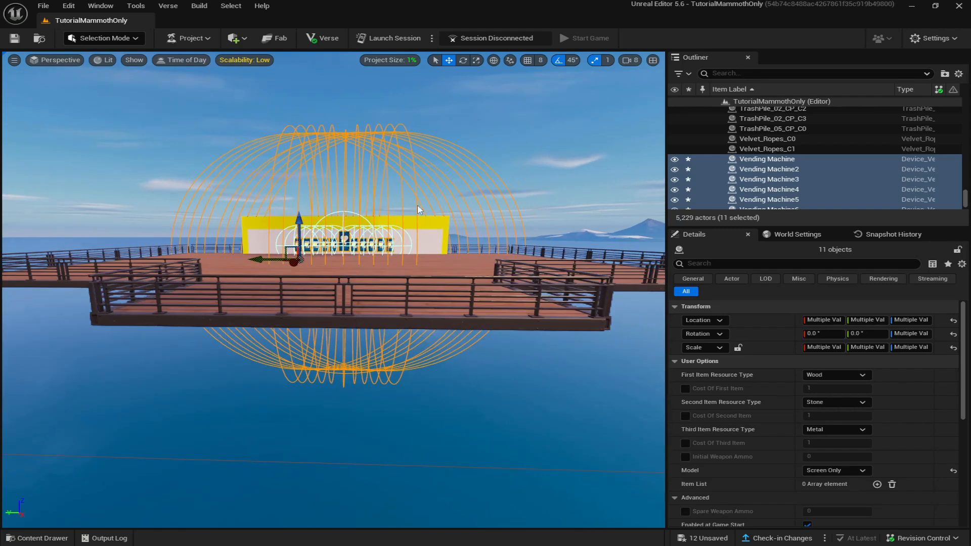
Reduce the white panel's Y scale so it fits closely around the row of vending machine screens
click(499, 231)
key(w)
mouse_move(474, 203)
right_down()
mouse_move(485, 203)
mouse_move(474, 203)
right_up()
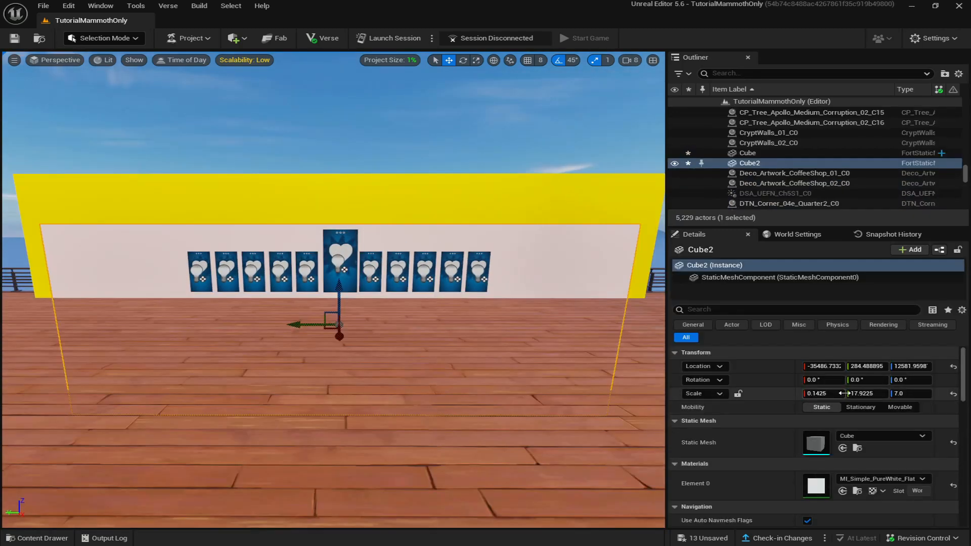
drag(861, 394, 866, 394)
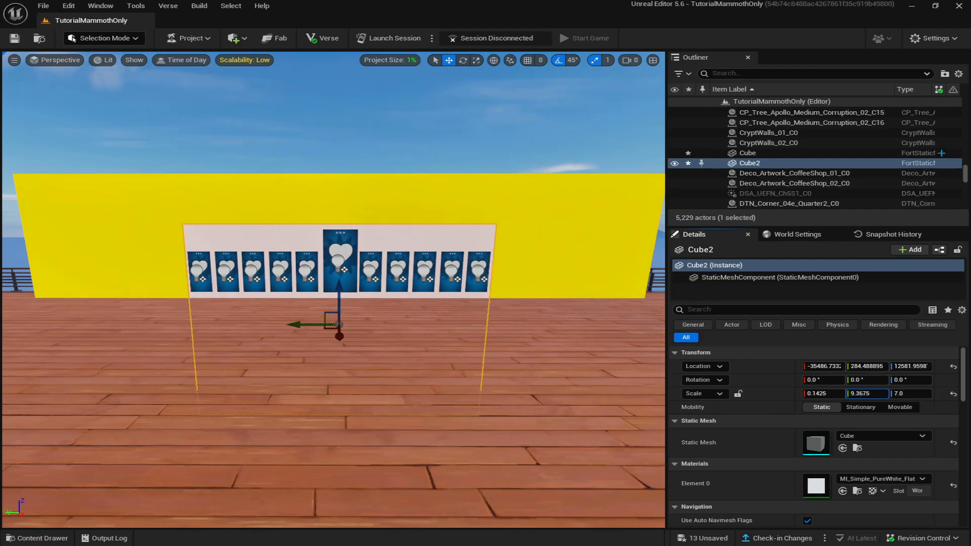
Reduce the yellow wall's Y scale to 10.8975 and Z scale to 6.2475 so it frames the white panel, then deselect it
click(532, 257)
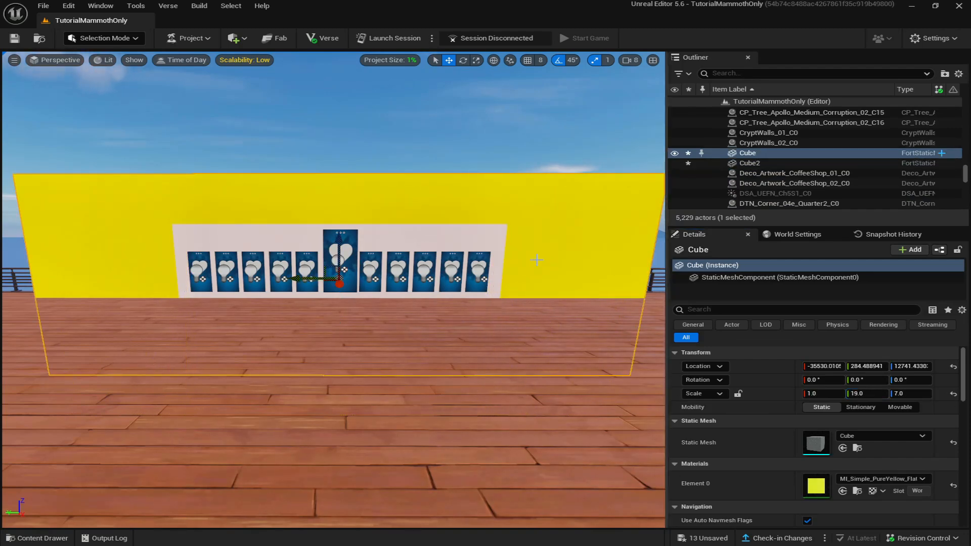
drag(866, 393, 825, 393)
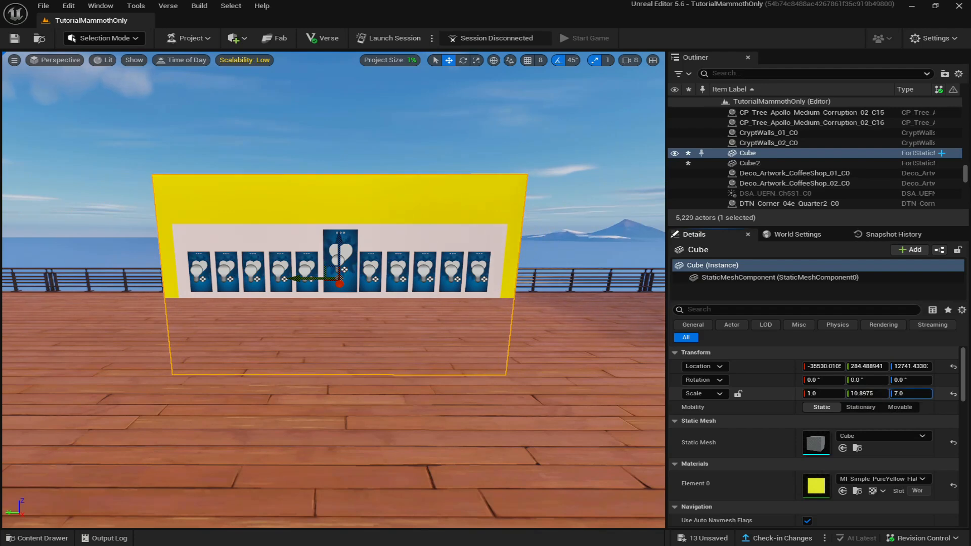
mouse_move(911, 393)
mouse_down()
mouse_move(896, 393)
mouse_move(907, 393)
mouse_up()
scroll(643, 325, down, 3)
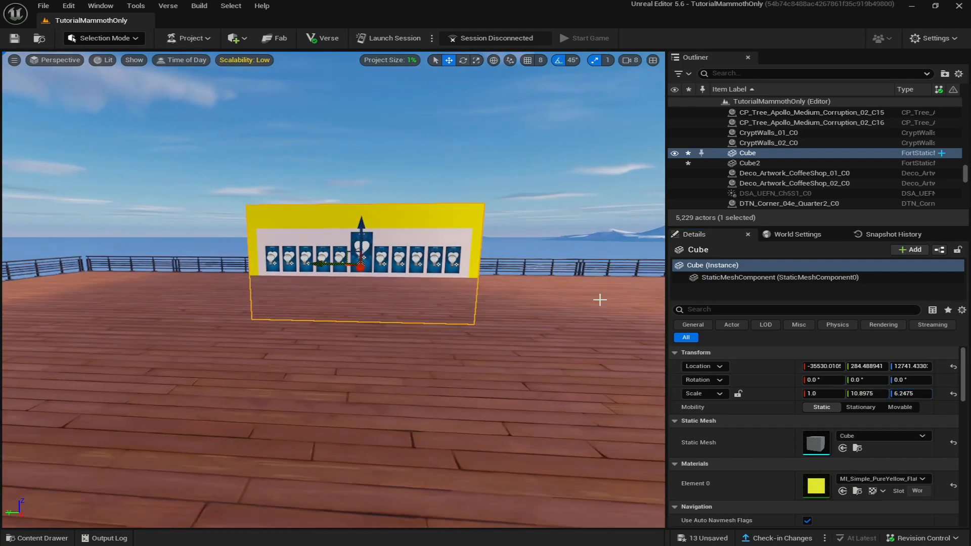
key(Escape)
Add an item to the first vending machine's Item List and set its pickup to Shockwave Grenade by searching "shock"
drag(303, 349, 273, 309)
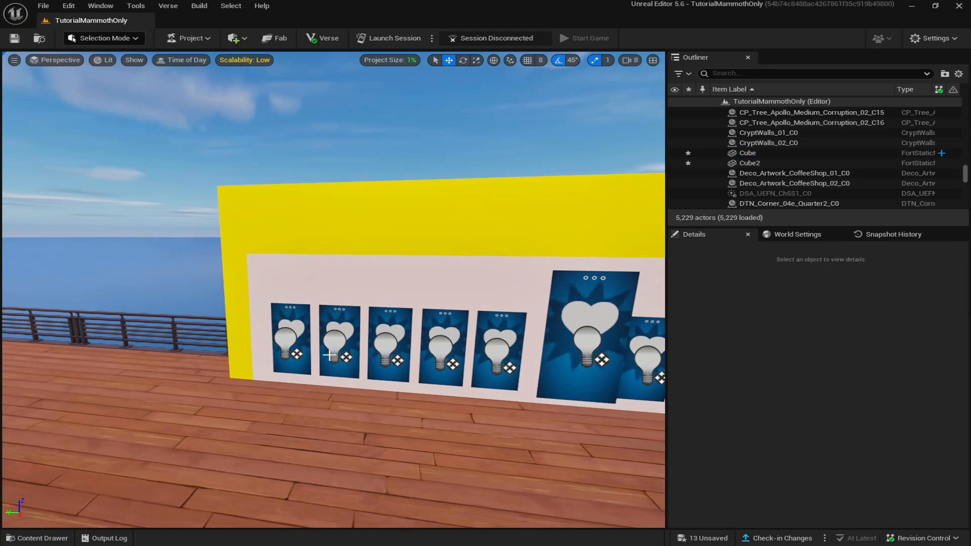
click(279, 343)
scroll(765, 445, down, 3)
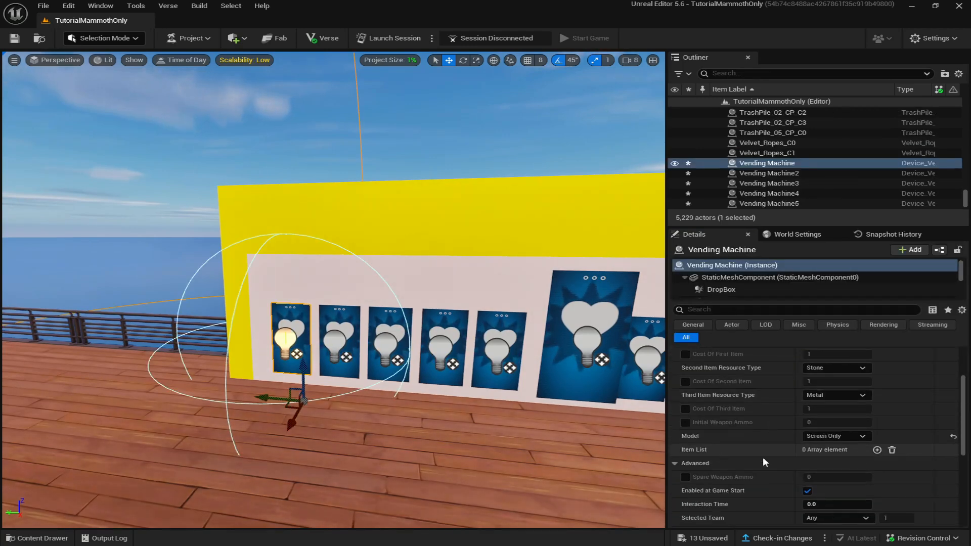
click(878, 450)
click(685, 464)
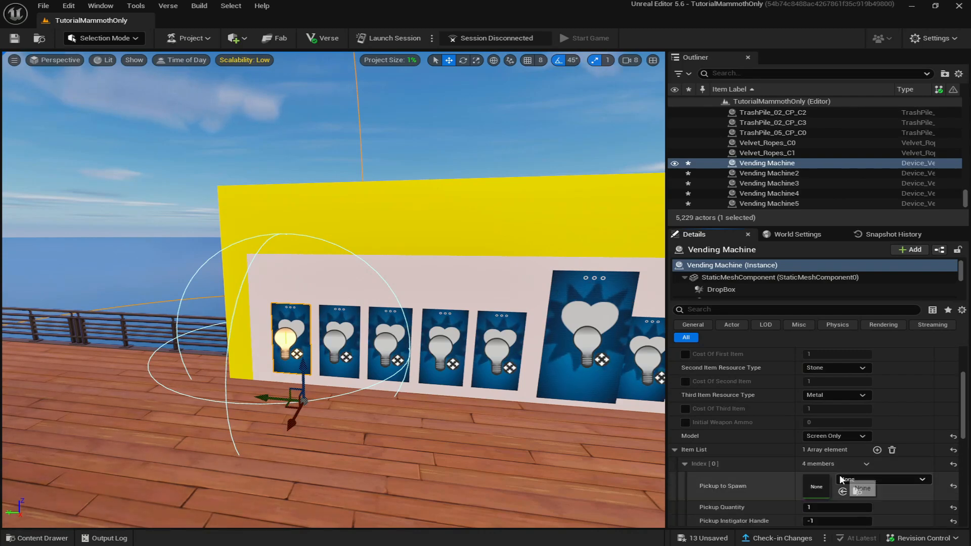
click(844, 480)
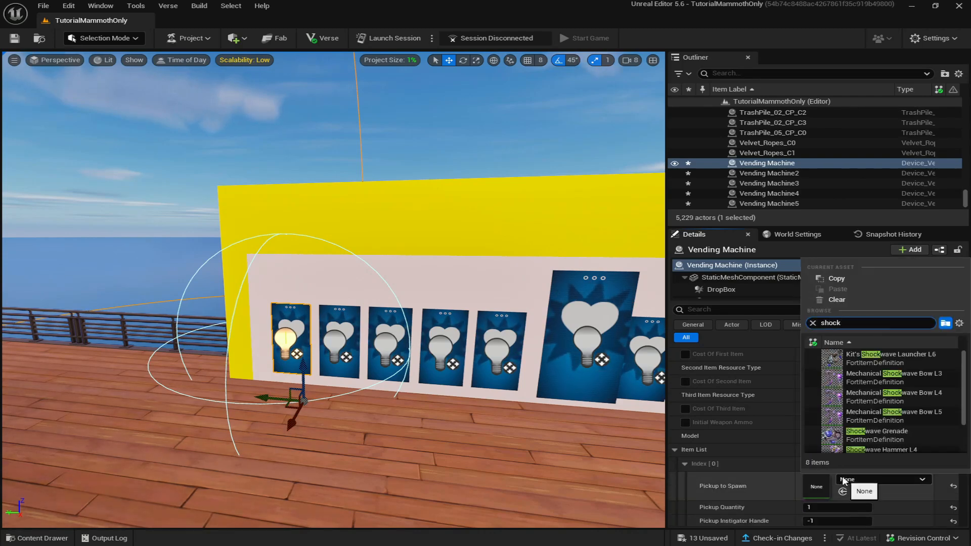
click(891, 408)
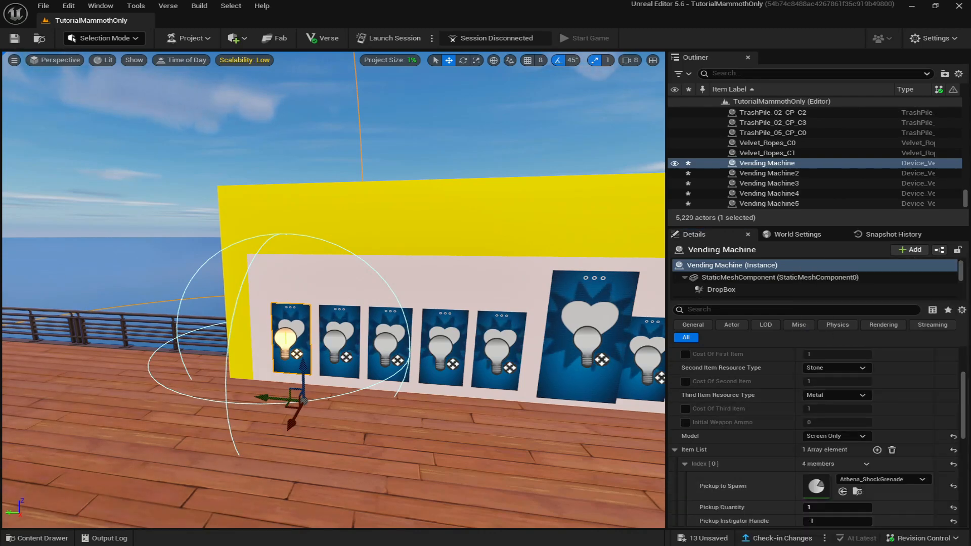
Add an item to the second vending machine's Item List and set its pickup to Grappler
click(338, 340)
click(878, 450)
click(685, 463)
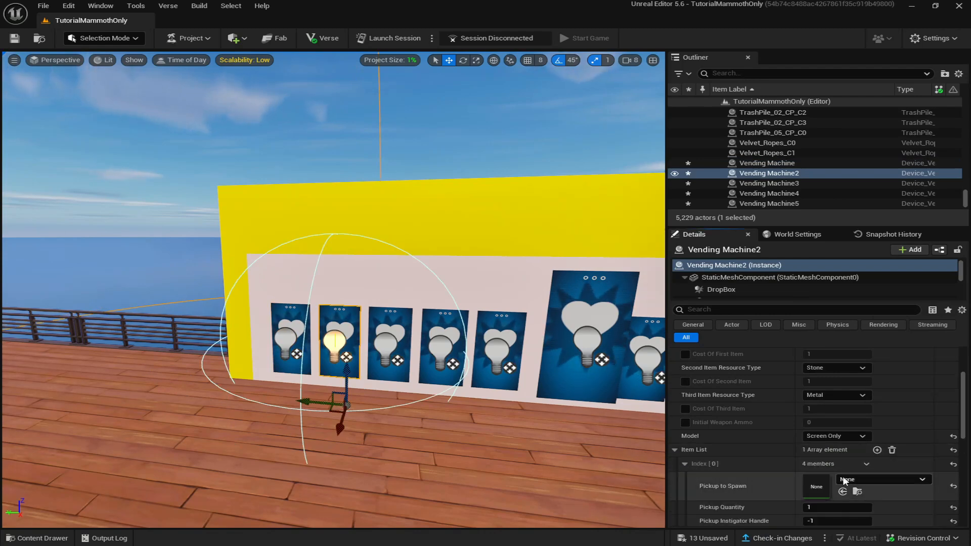
click(847, 479)
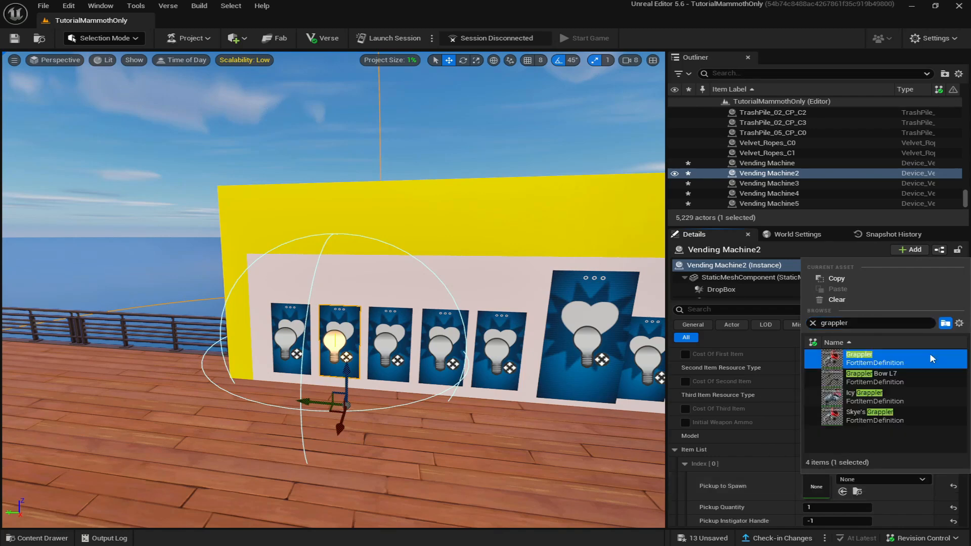
click(931, 356)
Add an item to the third vending machine's Item List and choose its pickup from a search for "hop"
drag(393, 343, 439, 357)
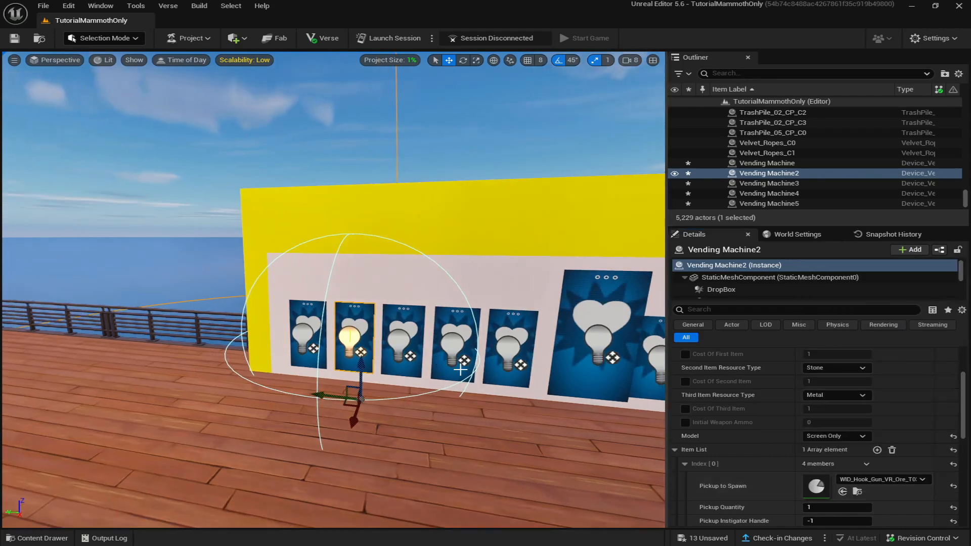
click(408, 349)
click(685, 464)
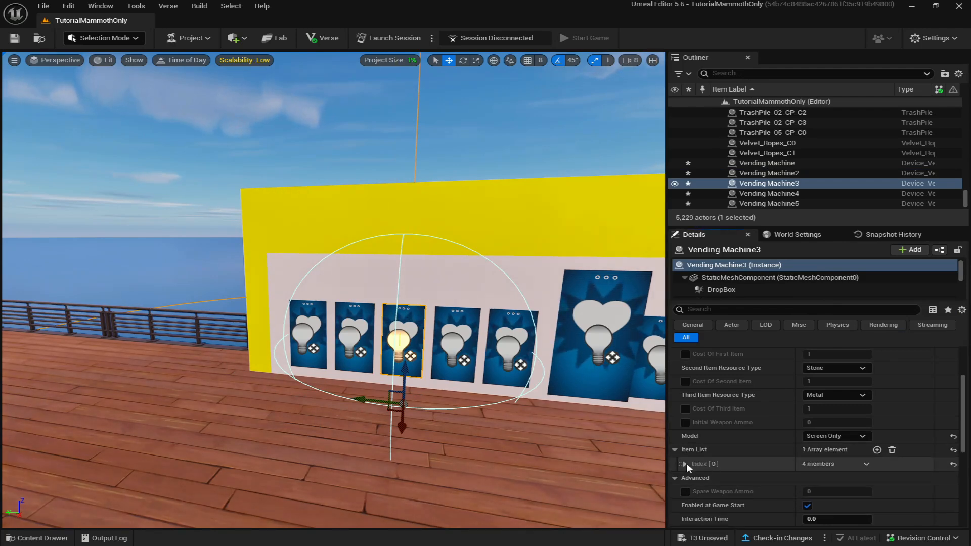
click(684, 464)
click(846, 478)
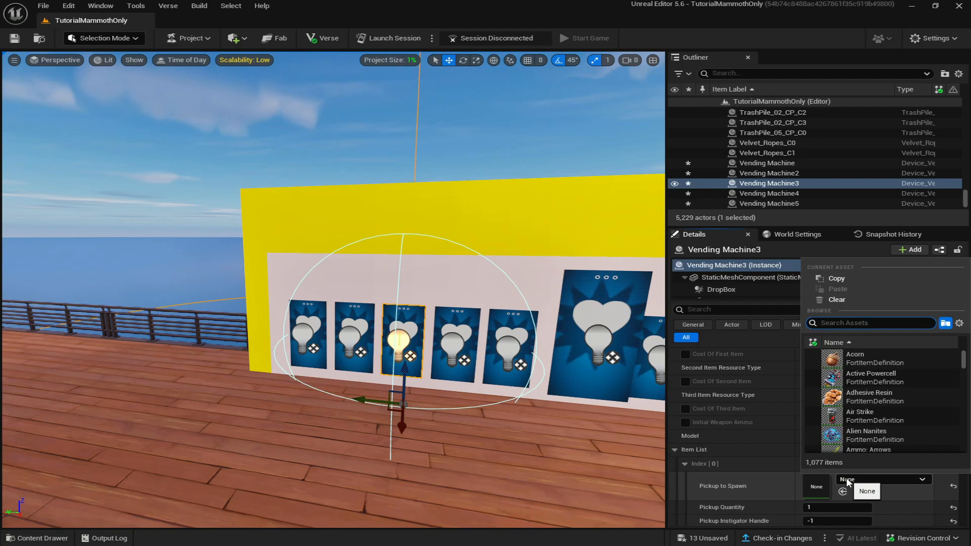
text(hop)
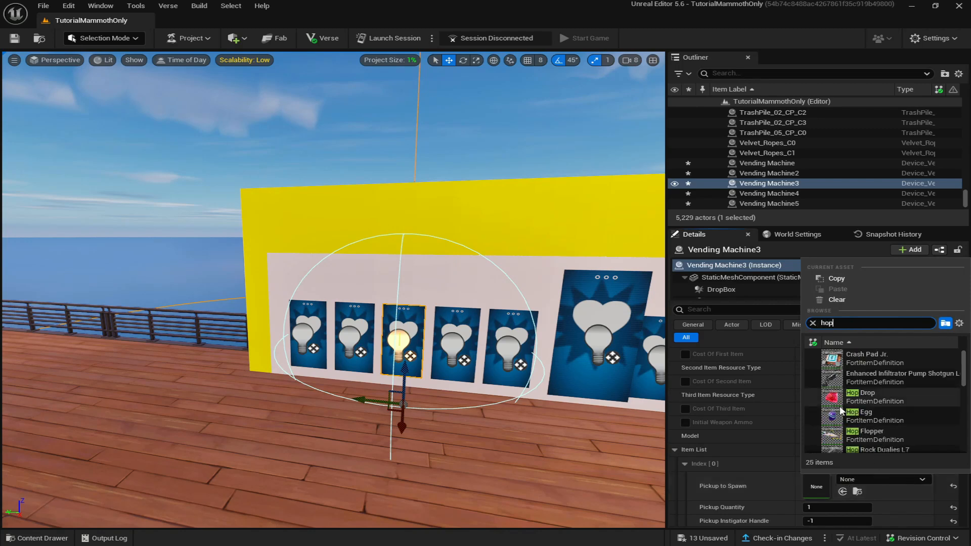
scroll(860, 397, down, 3)
click(879, 384)
Add an item to the fourth vending machine's Item List and choose its pickup from a search for "grappl"
click(458, 347)
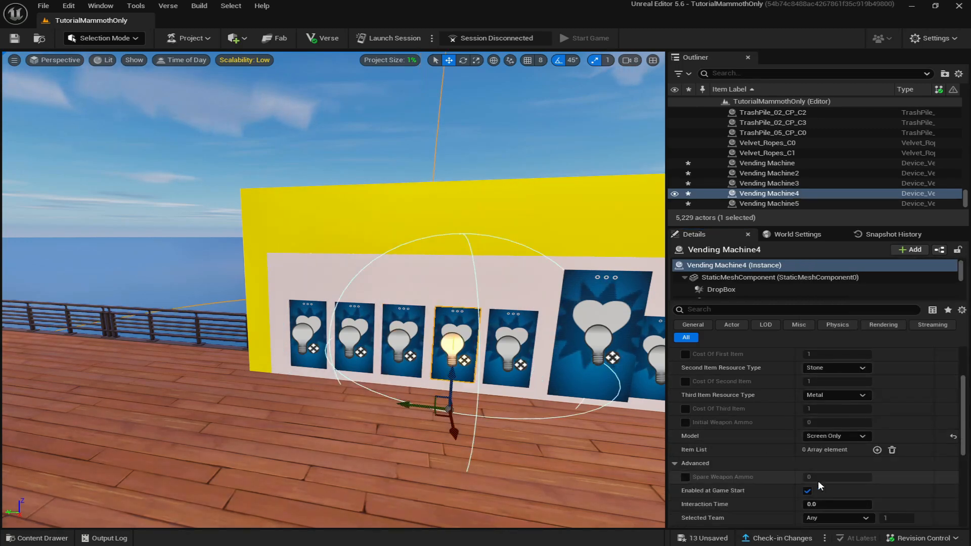
click(877, 450)
click(687, 463)
click(860, 480)
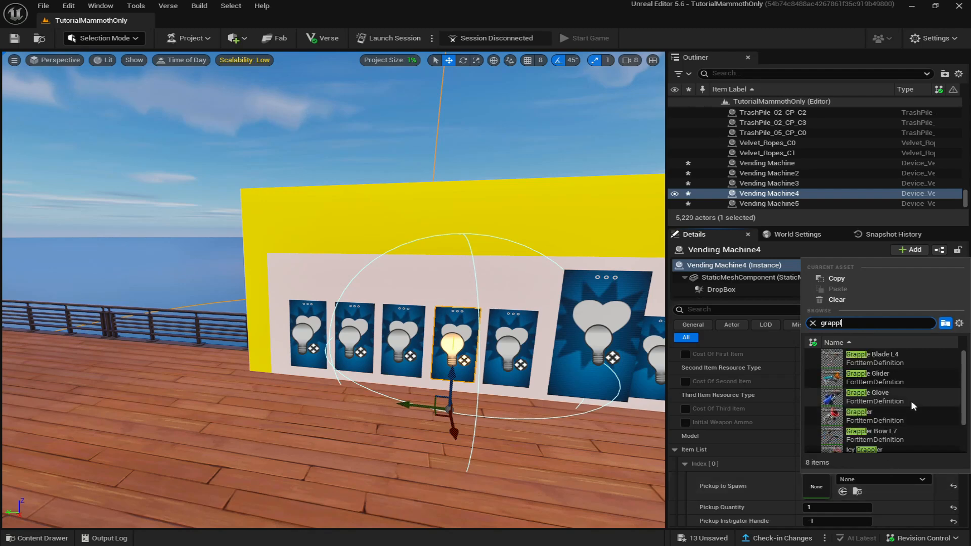
click(882, 382)
Add an item to the fifth vending machine's Item List and set its pickup to Icy Grappler
click(510, 350)
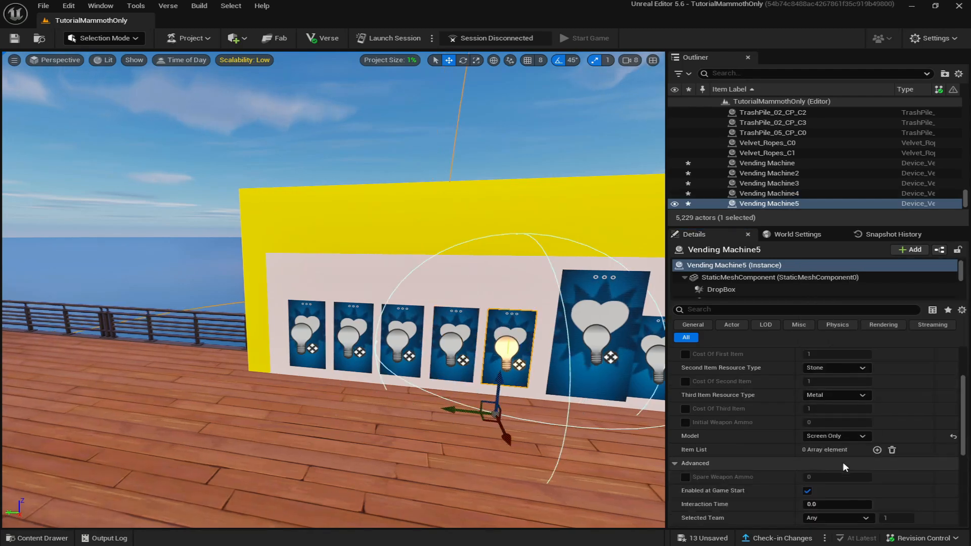
click(860, 479)
text(grappler)
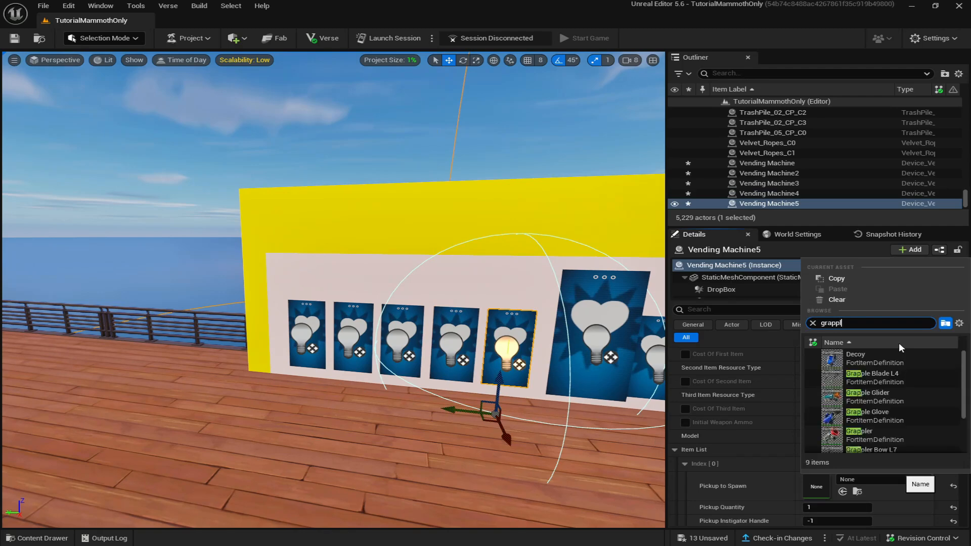
click(901, 392)
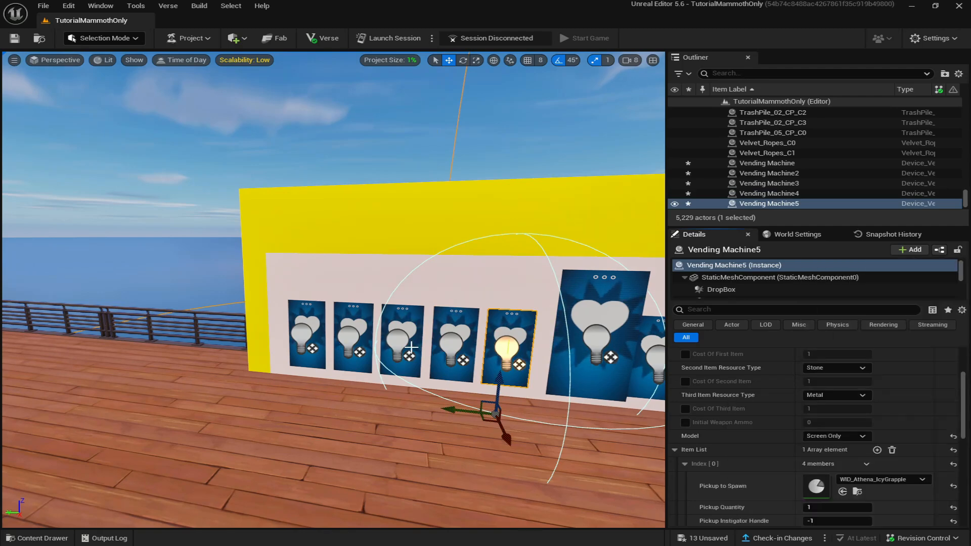
Add an item to the large central vending machine's Item List and set its pickup to Mammoth Pistol L5
key(w)
right_drag(401, 325, 369, 328)
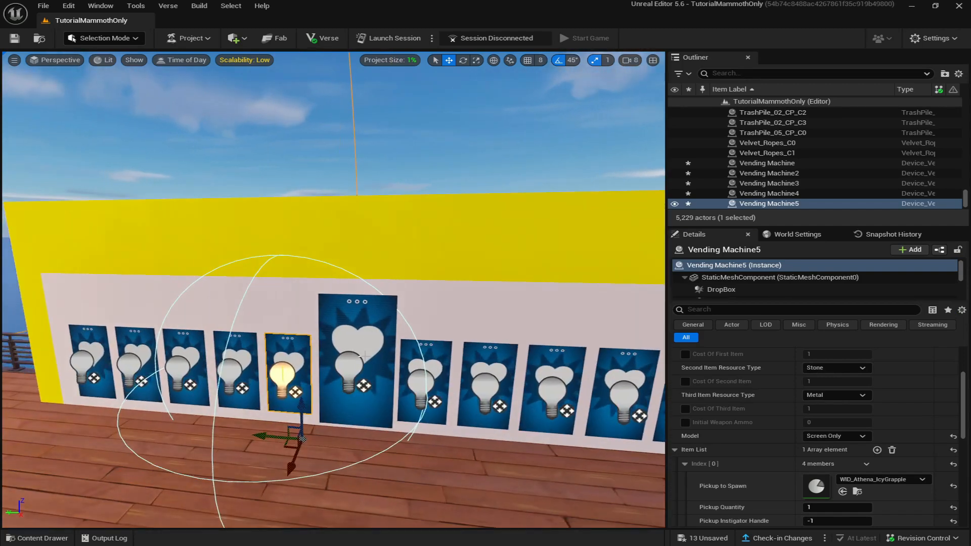
click(374, 354)
click(878, 450)
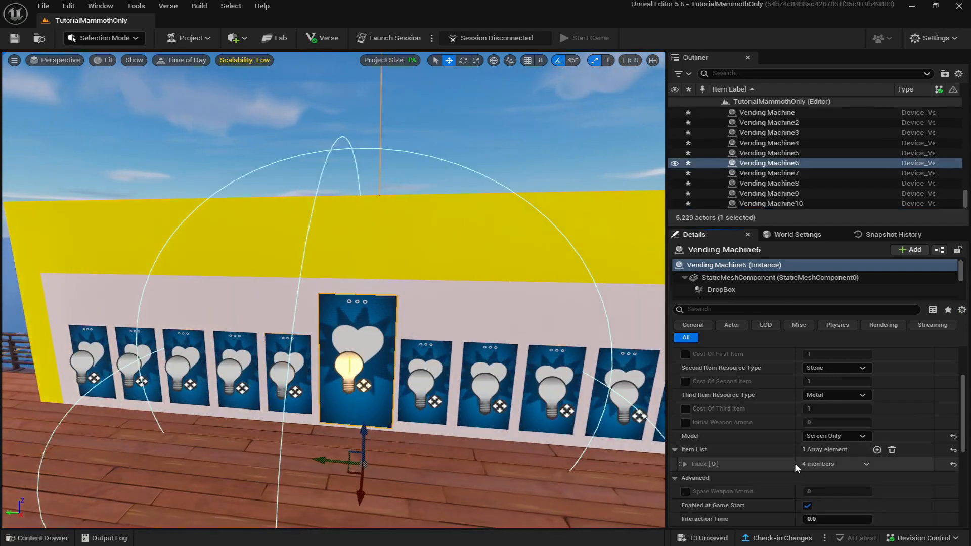
click(685, 464)
click(850, 480)
text(mammo)
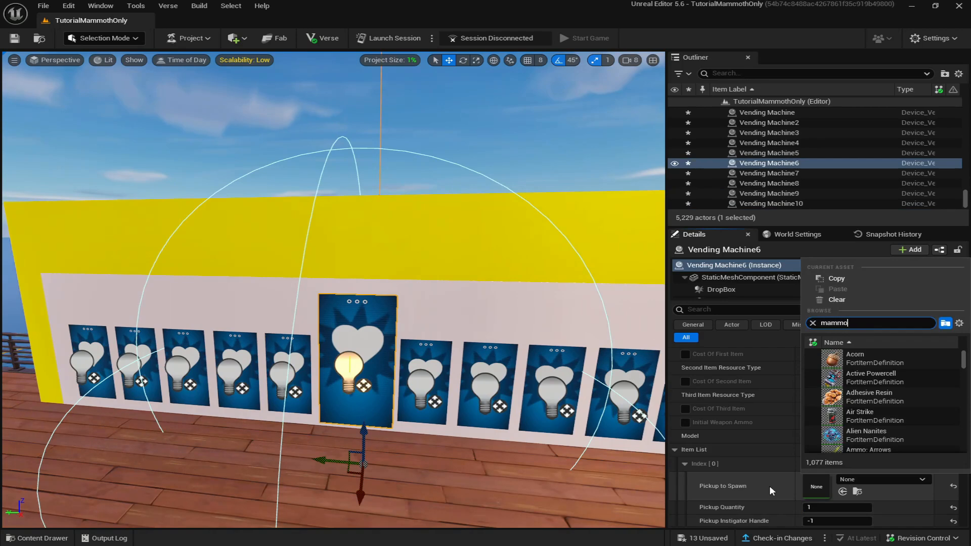
text(th)
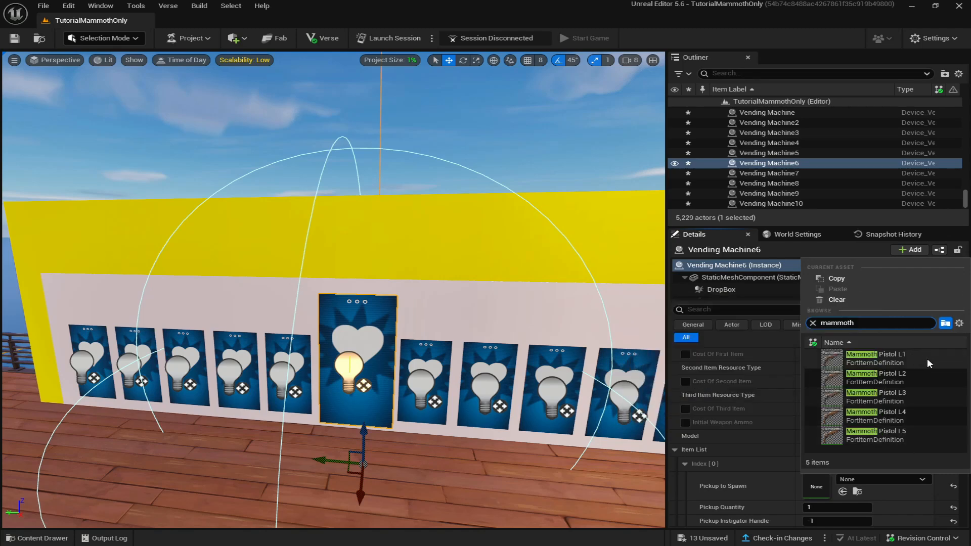
click(887, 438)
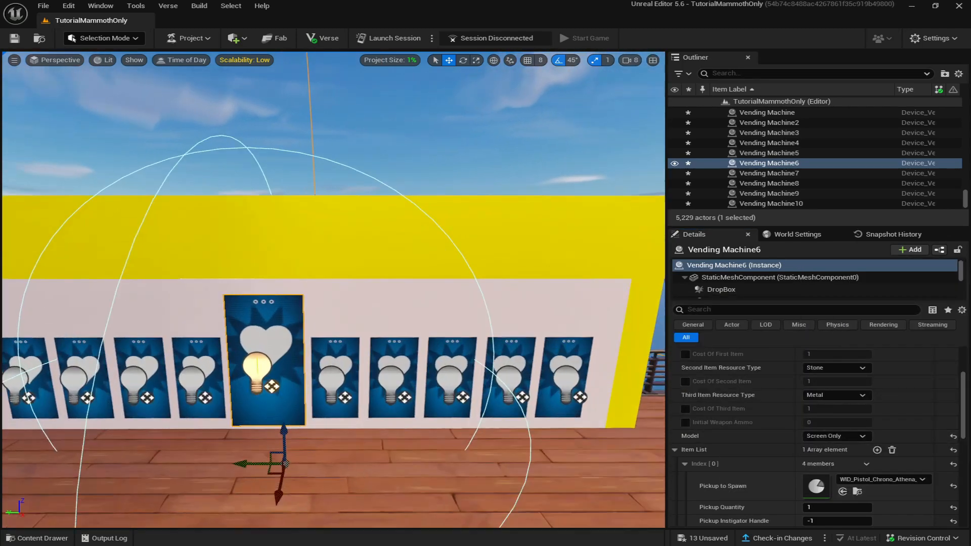
Add an item to the seventh vending machine's Item List and set its pickup to Inflate-A-Bull
double_click(769, 173)
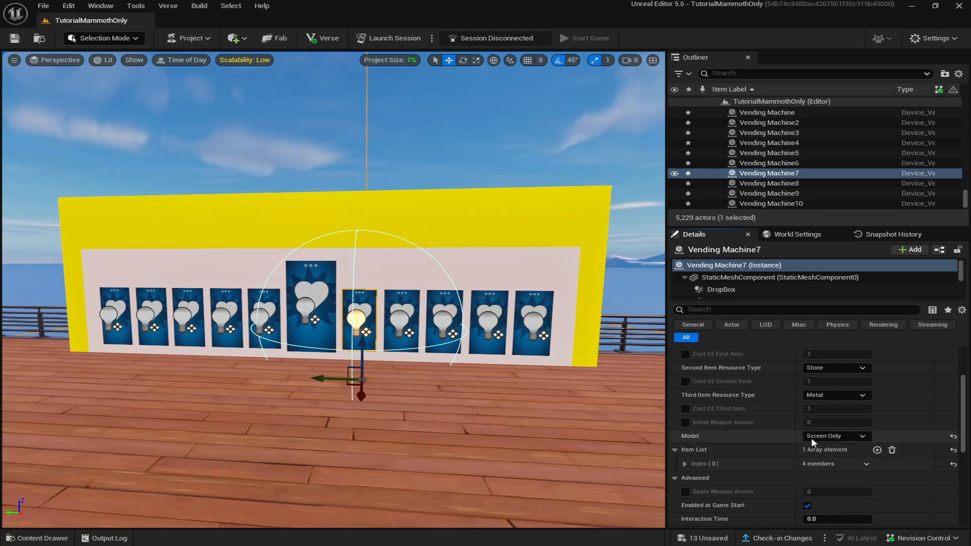
click(684, 464)
click(865, 479)
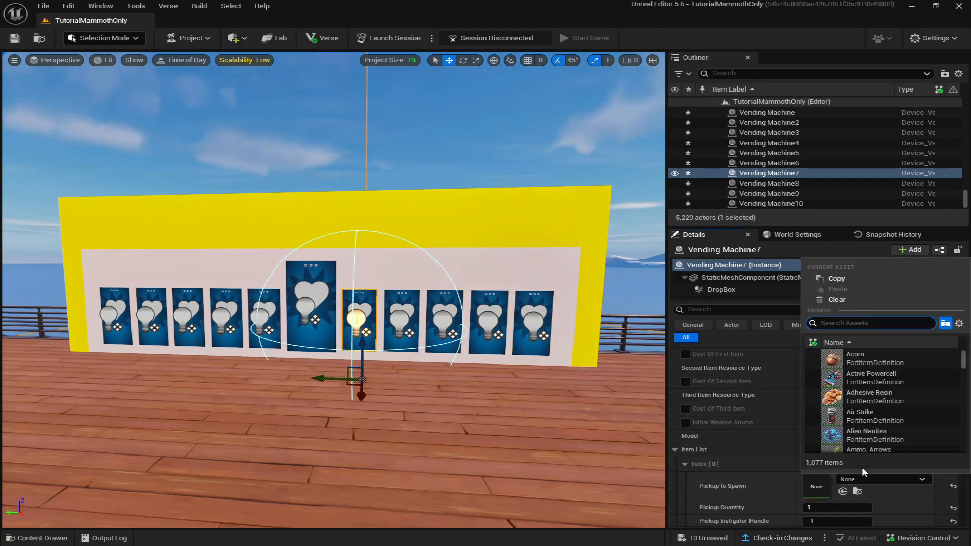
text(bull)
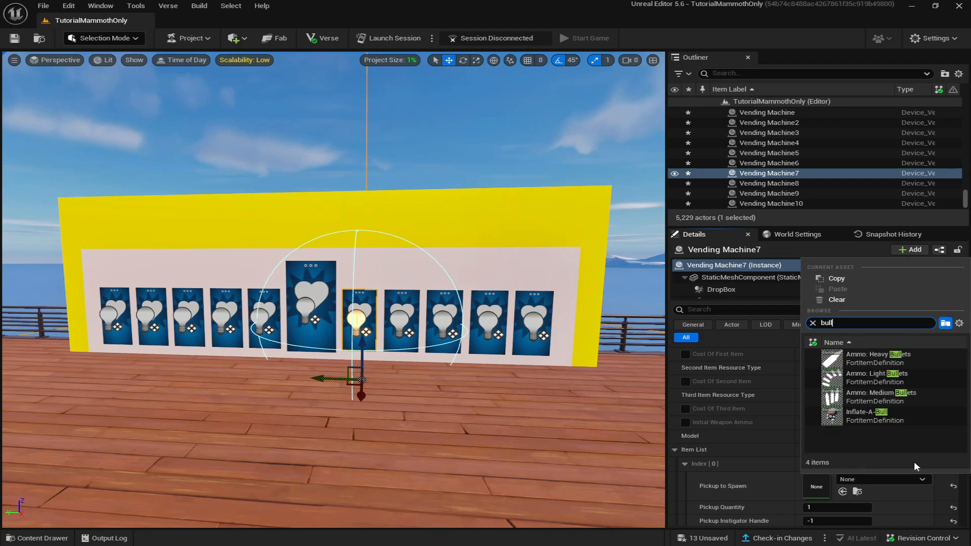
click(890, 415)
Add an item to the eighth vending machine's Item List and choose Athena_KnockGrenade from a search for "impulse"
click(402, 319)
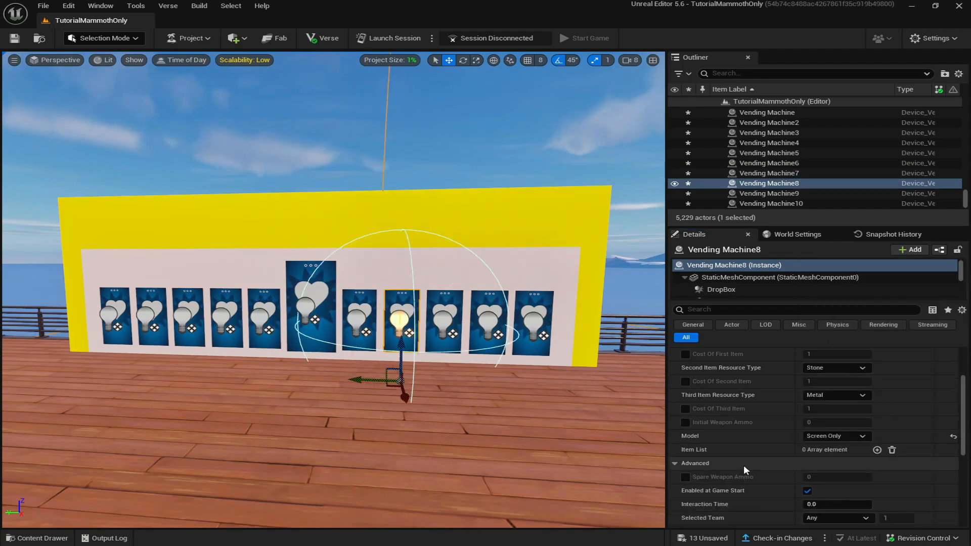
click(878, 450)
click(685, 464)
click(846, 481)
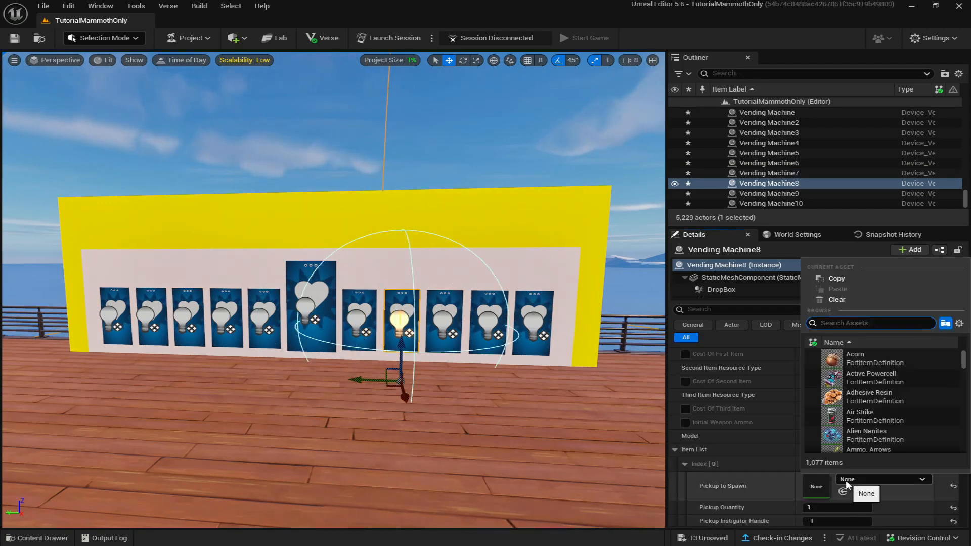
text(impulse)
click(871, 359)
Add an item to the ninth vending machine's Item List and set its pickup to Balloons
right_drag(486, 333, 478, 333)
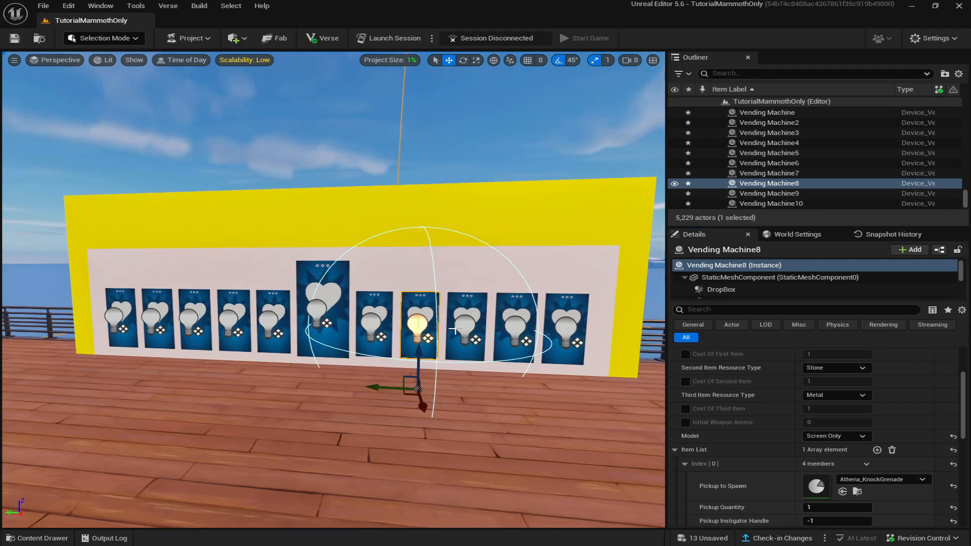
click(465, 327)
click(877, 451)
click(685, 464)
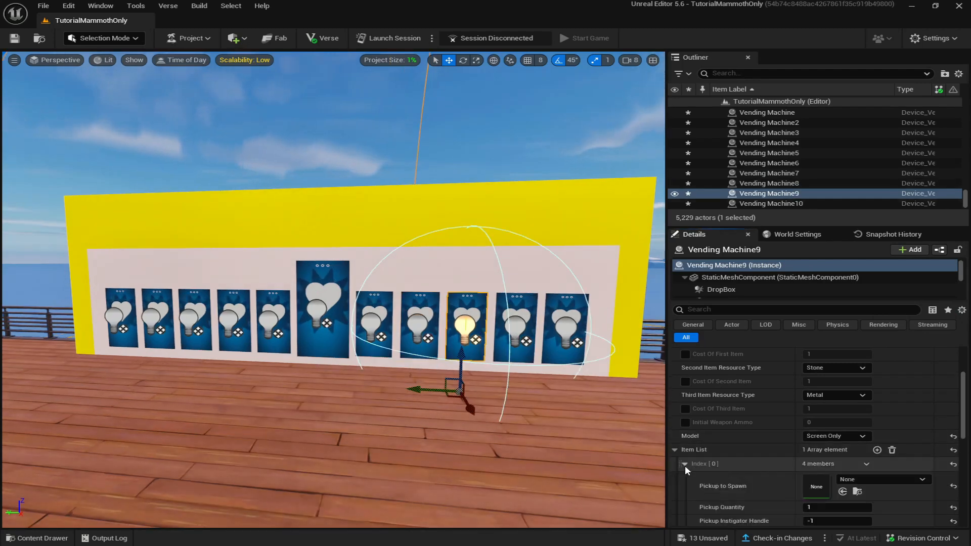
click(885, 480)
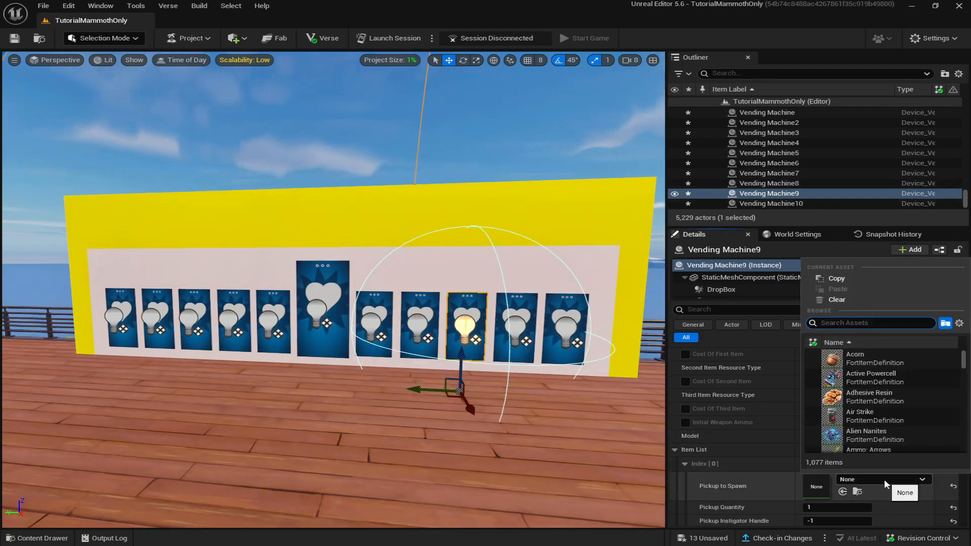
text(ball)
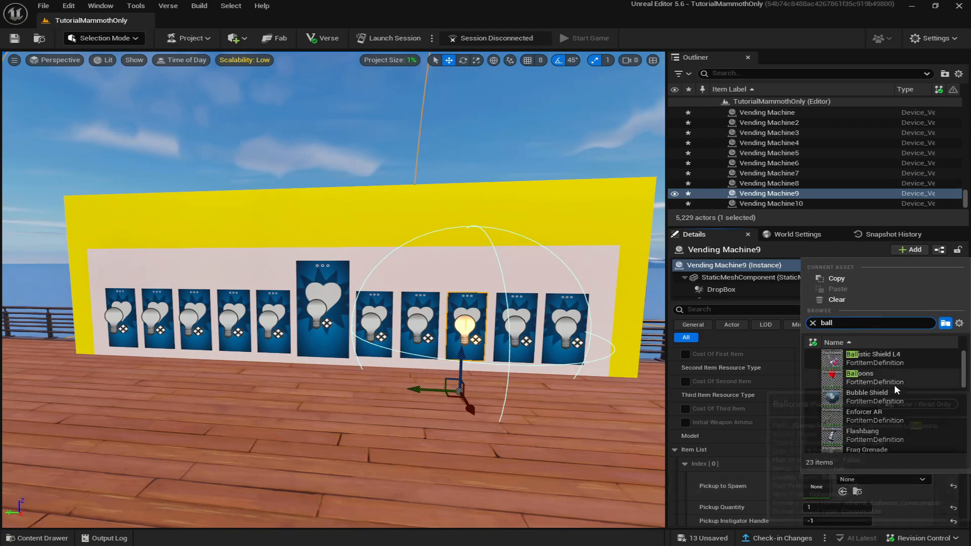
click(895, 384)
Add an item to the tenth vending machine's Item List and choose Athena_Glider_Item from a search for "glider"
click(517, 328)
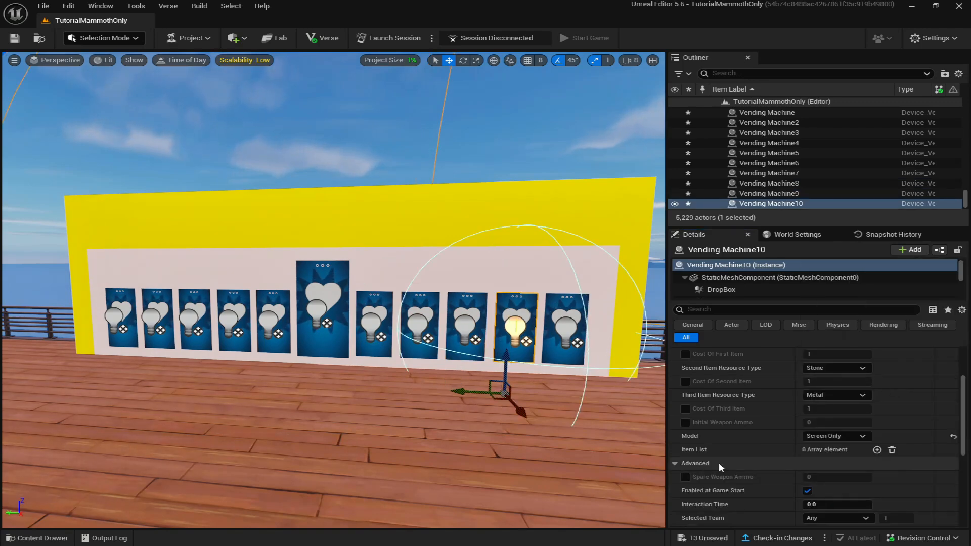
click(877, 451)
click(685, 464)
click(857, 479)
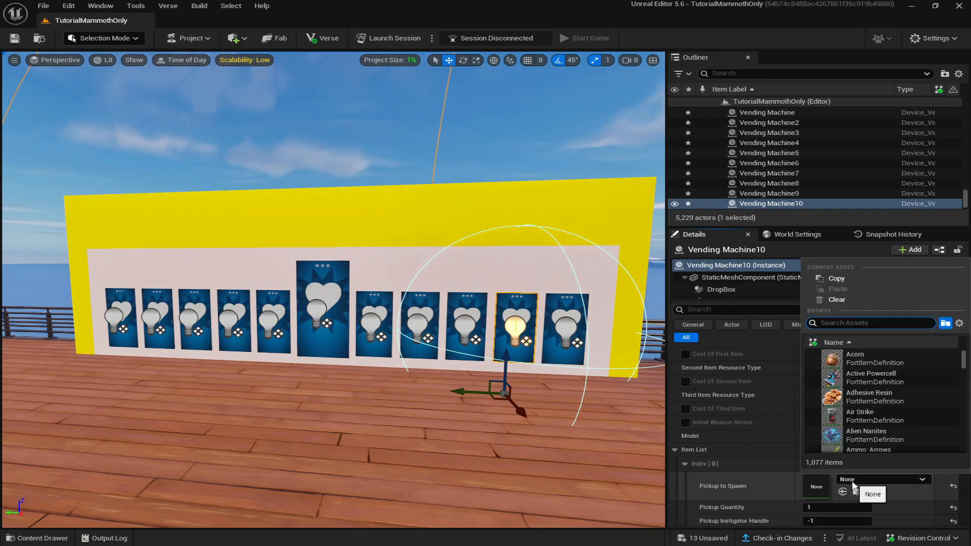
text(glider)
click(871, 363)
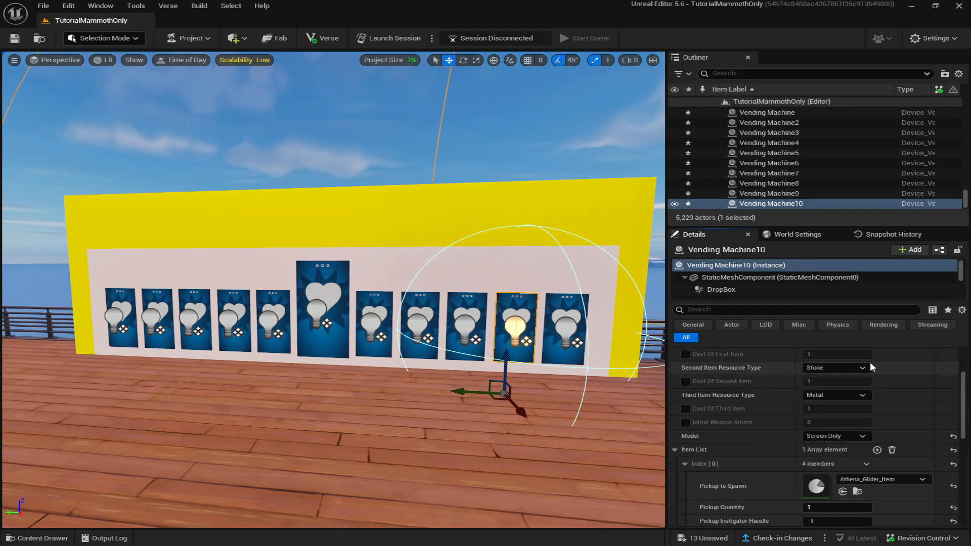
Add an item to the eleventh vending machine's Item List and set its pickup to Spicy Fish
click(571, 345)
click(878, 450)
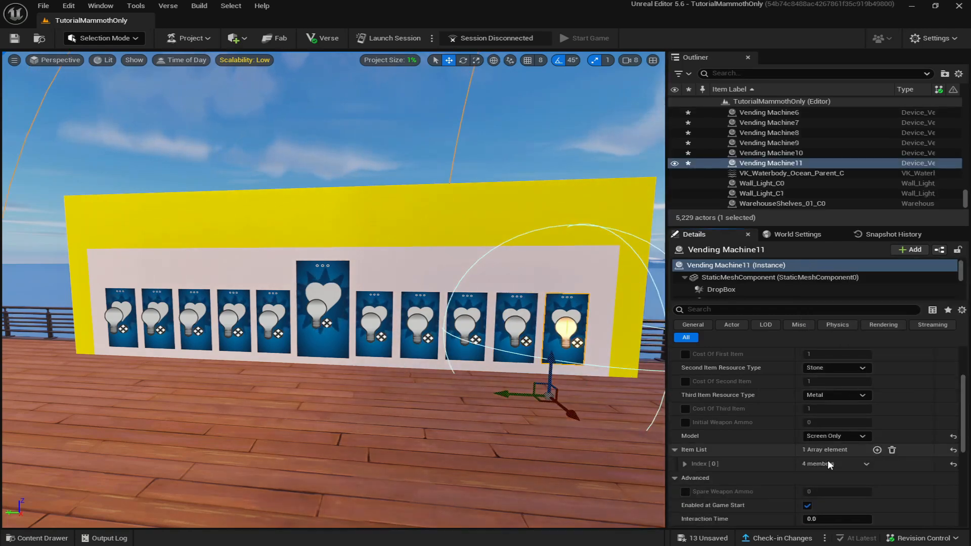
click(684, 464)
click(869, 477)
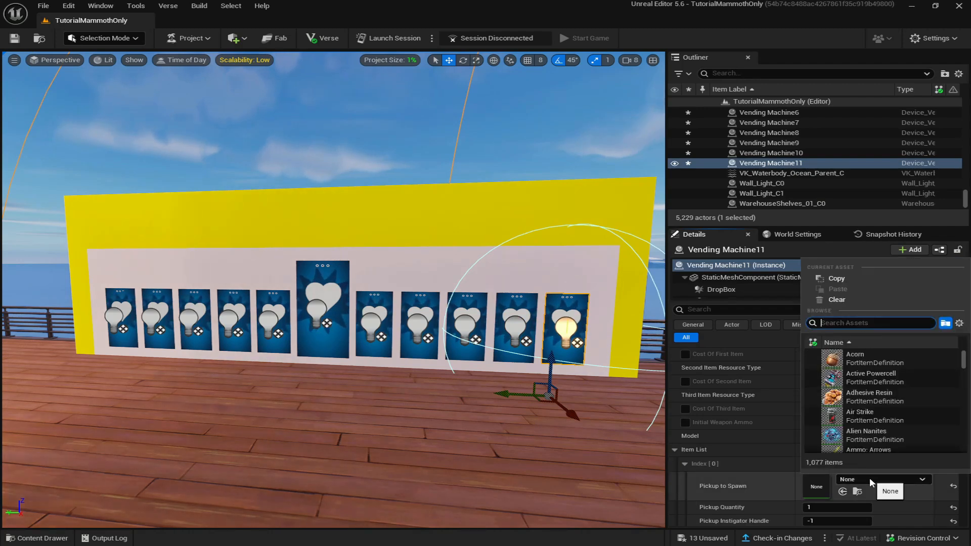
text(spicy)
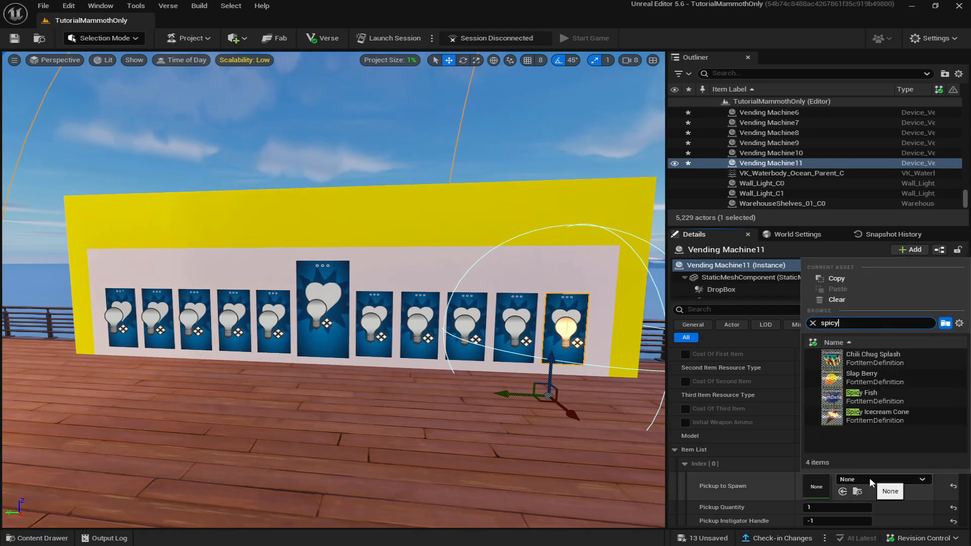
click(866, 397)
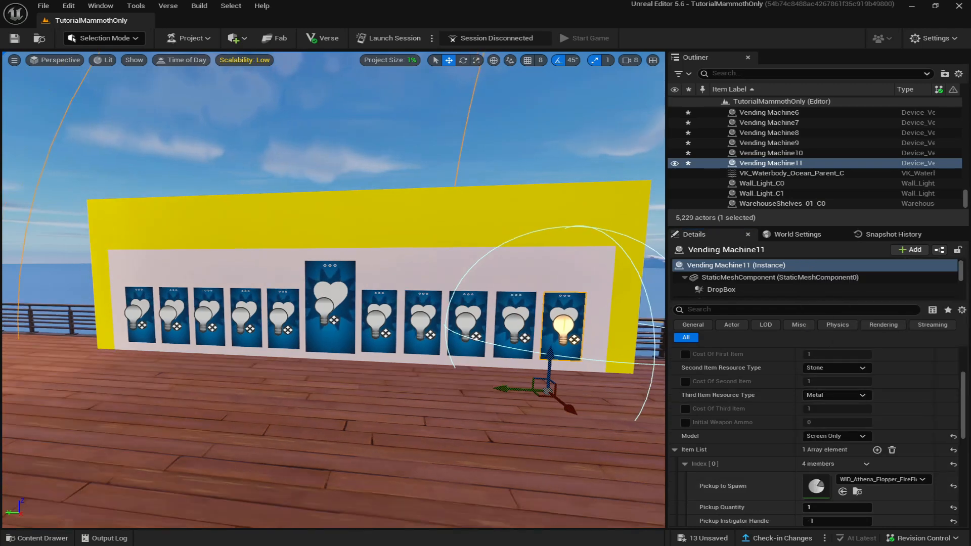
Select all eleven vending machines, undo their last move and clear the selection
scroll(788, 167, up, 5)
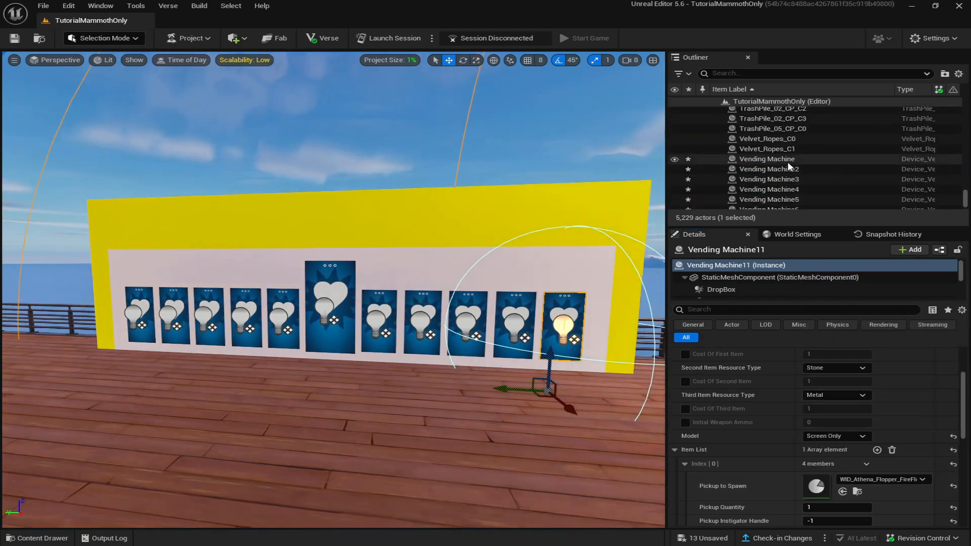
shift+click(803, 158)
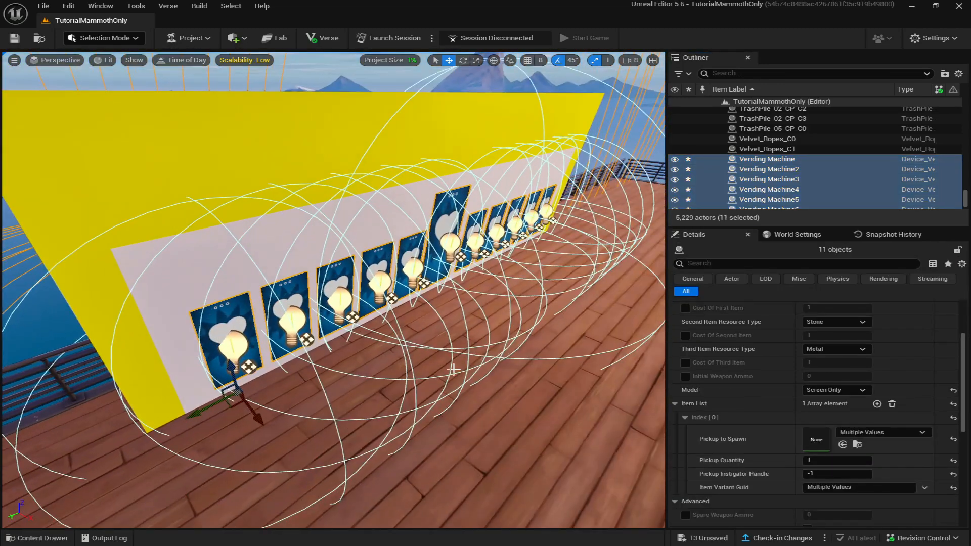
key(ctrl+z)
right_drag(465, 367, 354, 304)
click(644, 368)
Examine the item images shown on the row of vending machine screens
right_drag(643, 368, 643, 399)
key(w)
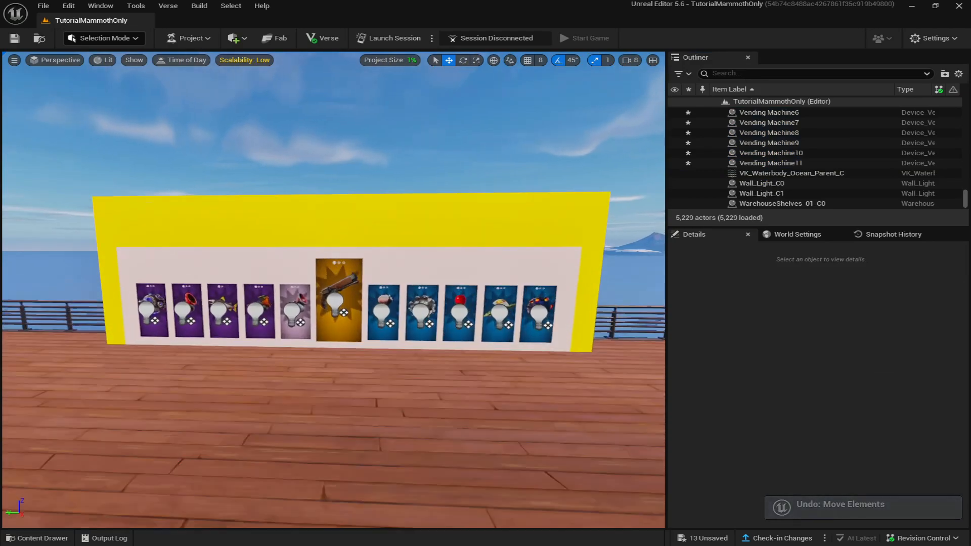
key(s)
key(w)
key(w)
key(a)
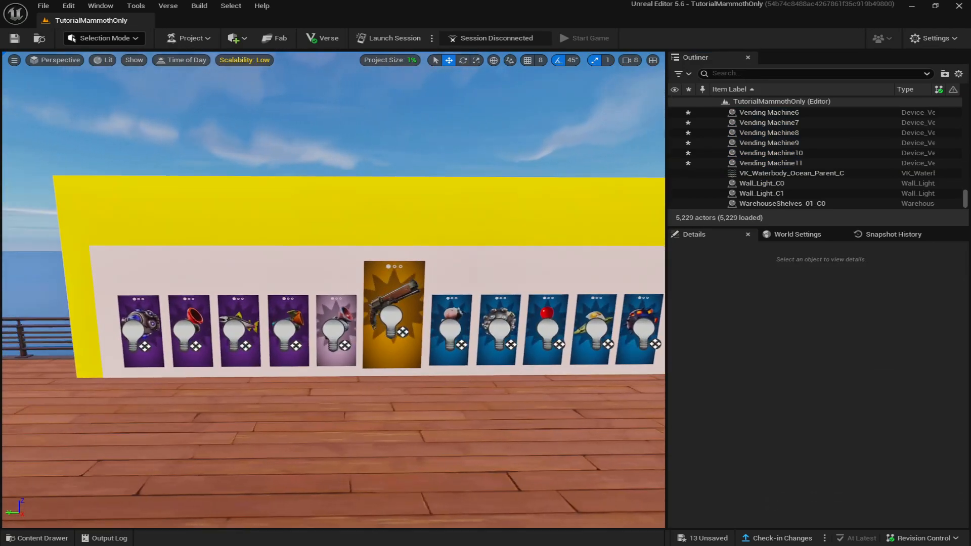
key(s)
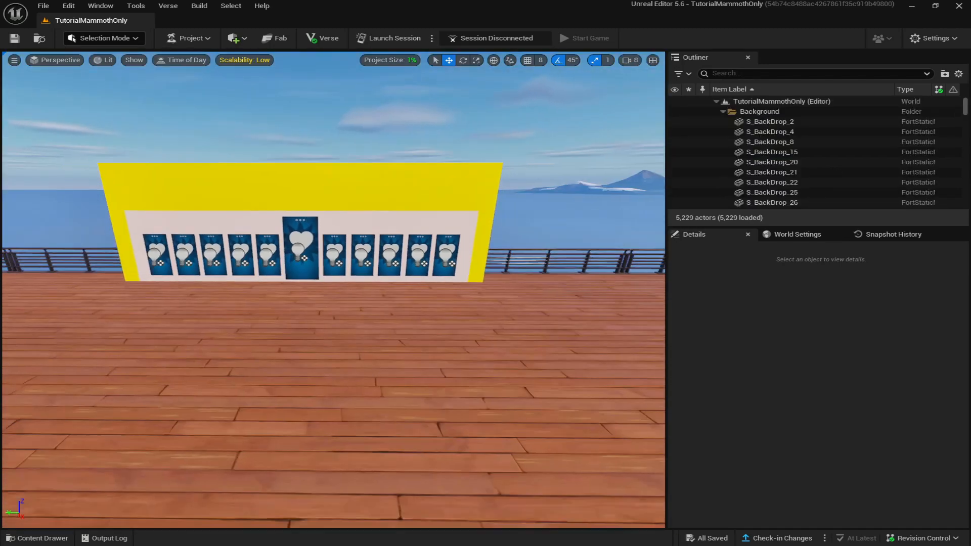
Add a Plane shape in front of the vending machine wall and rotate it -90° about Y to stand it upright
key(w)
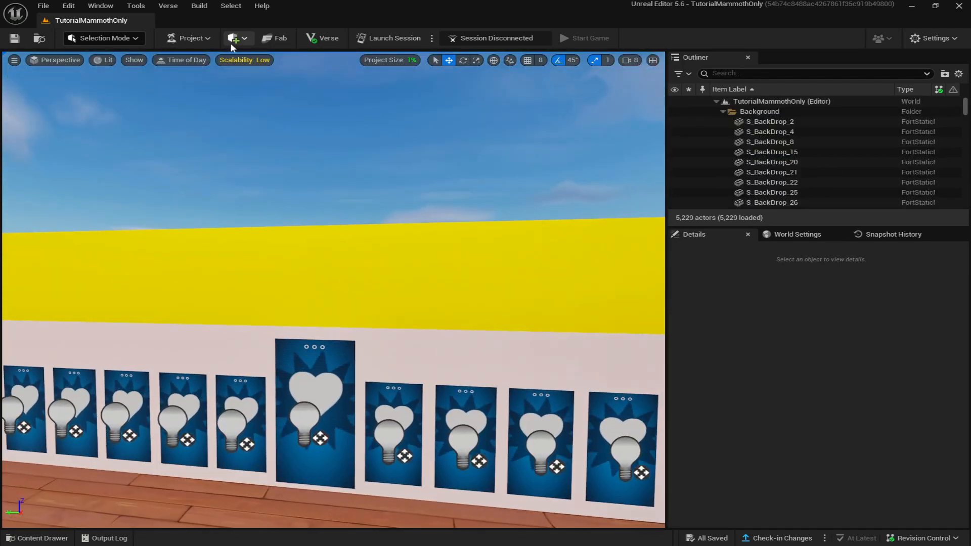
click(234, 39)
mouse_move(263, 89)
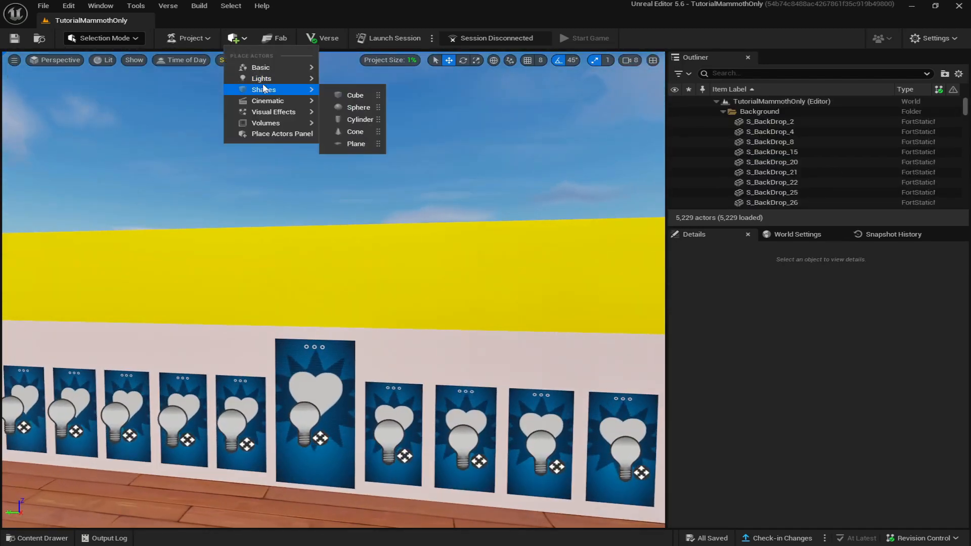
click(356, 143)
right_drag(356, 140, 329, 169)
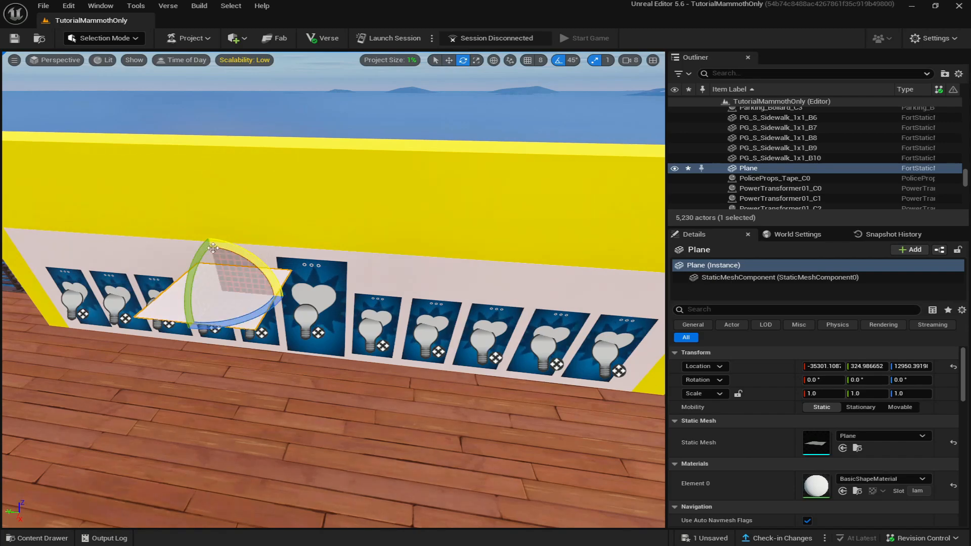
right_drag(212, 340, 185, 348)
Apply ConsumableGlintMaterial from the Graphics folder to the plane and rotate the plane so its lettering reads horizontally
click(42, 538)
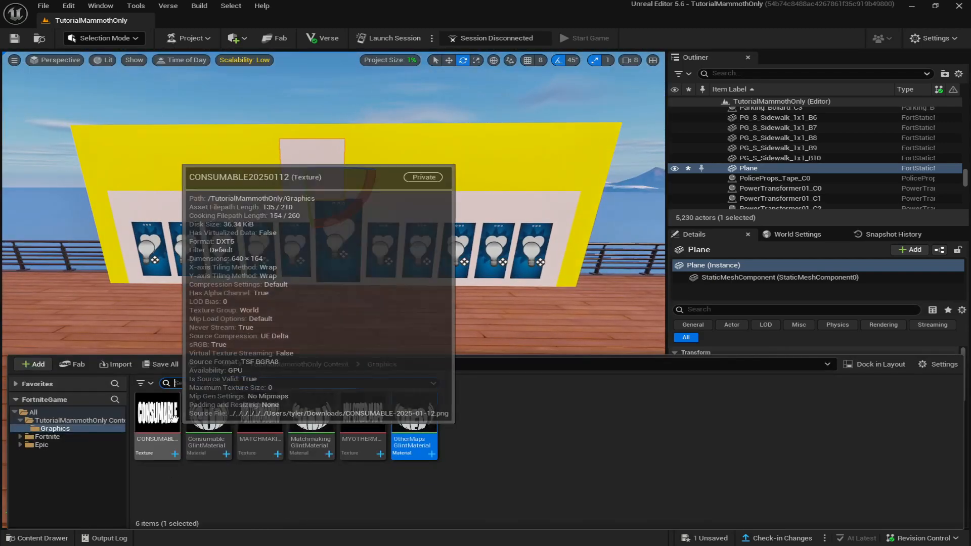
drag(209, 415, 309, 156)
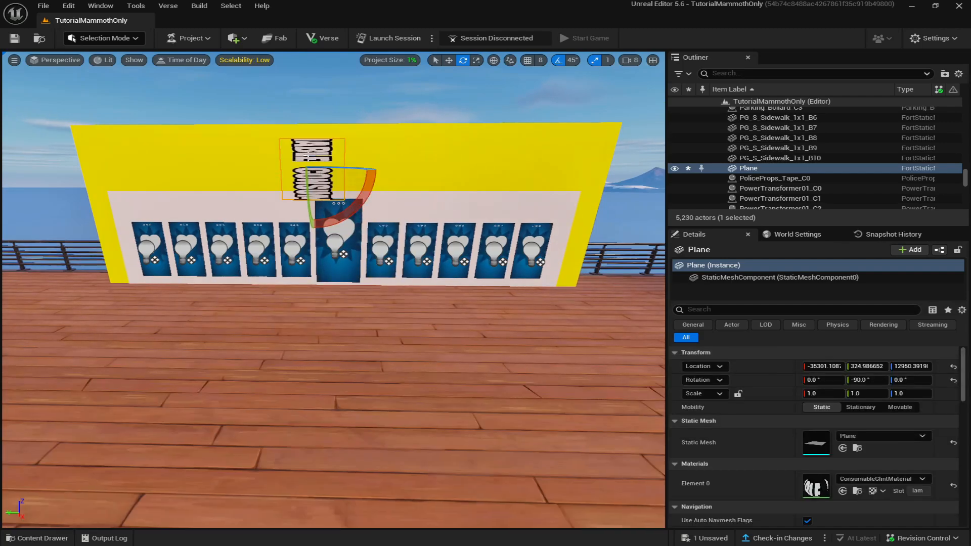
right_drag(314, 205, 325, 208)
drag(315, 195, 361, 163)
Scale the sign plane to 4.0 along X and move it onto the yellow band above the vending machines
click(476, 60)
mouse_move(360, 167)
right_down()
mouse_move(399, 177)
mouse_move(372, 175)
right_up()
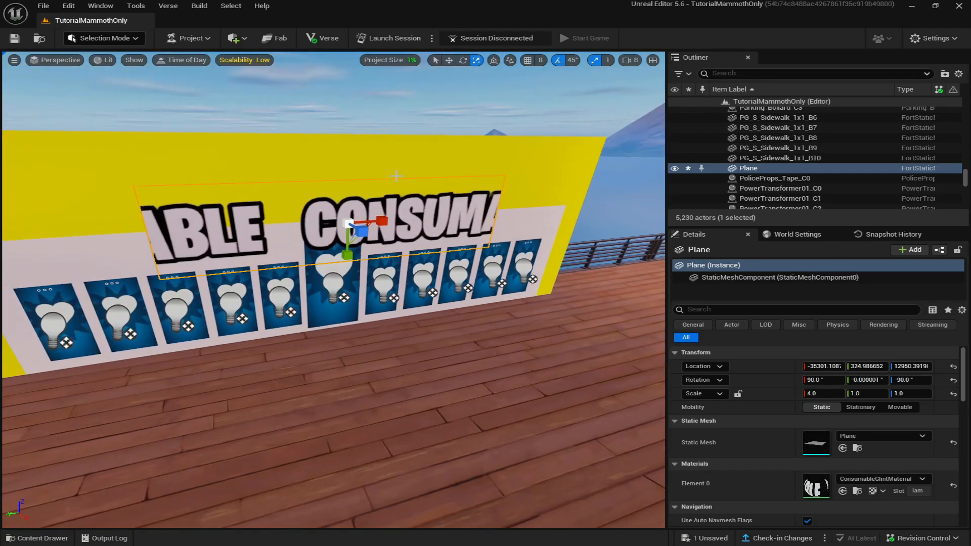
click(449, 60)
drag(368, 231, 361, 204)
right_drag(361, 203, 349, 188)
drag(343, 206, 342, 191)
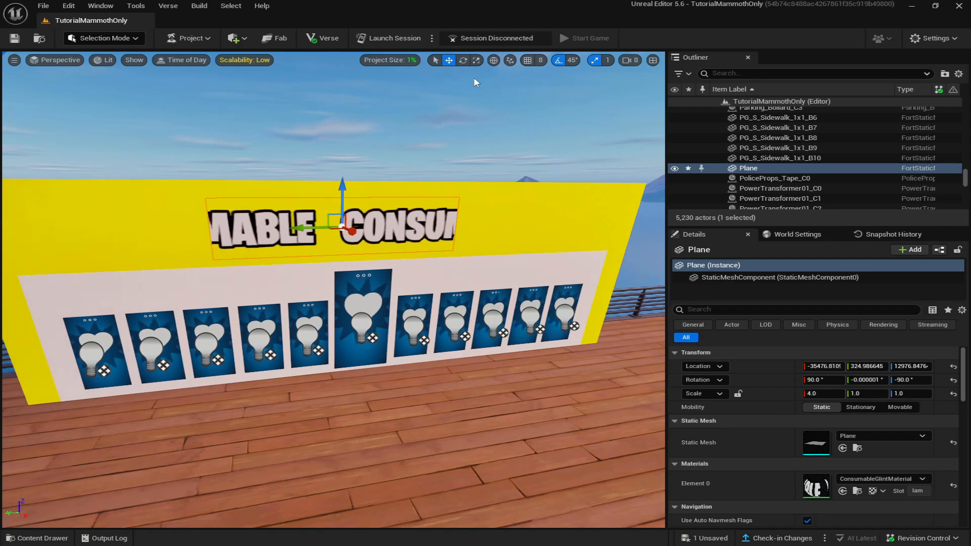
Scale the sign plane to 6.0 along X and 2.0 along Y
click(476, 60)
drag(379, 226, 387, 226)
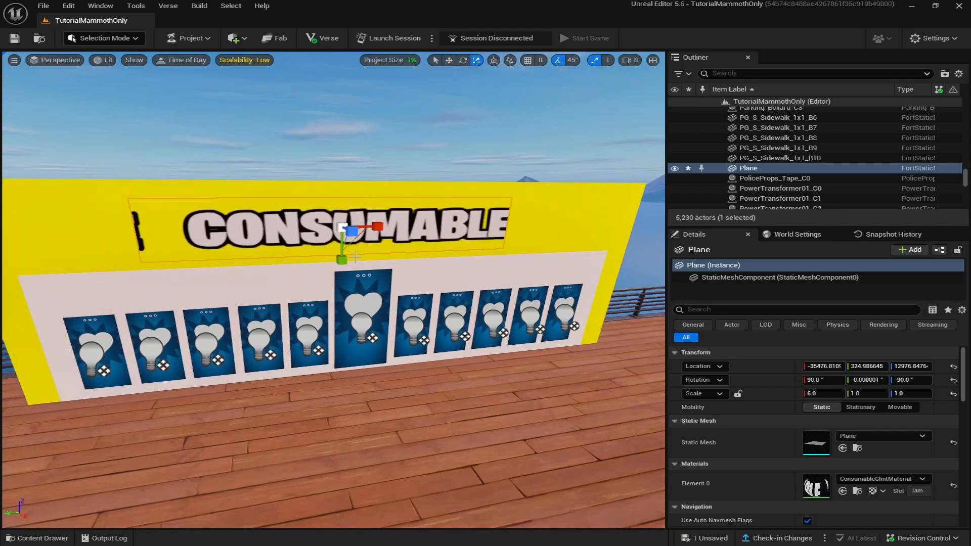
drag(342, 260, 342, 274)
right_drag(342, 275, 314, 256)
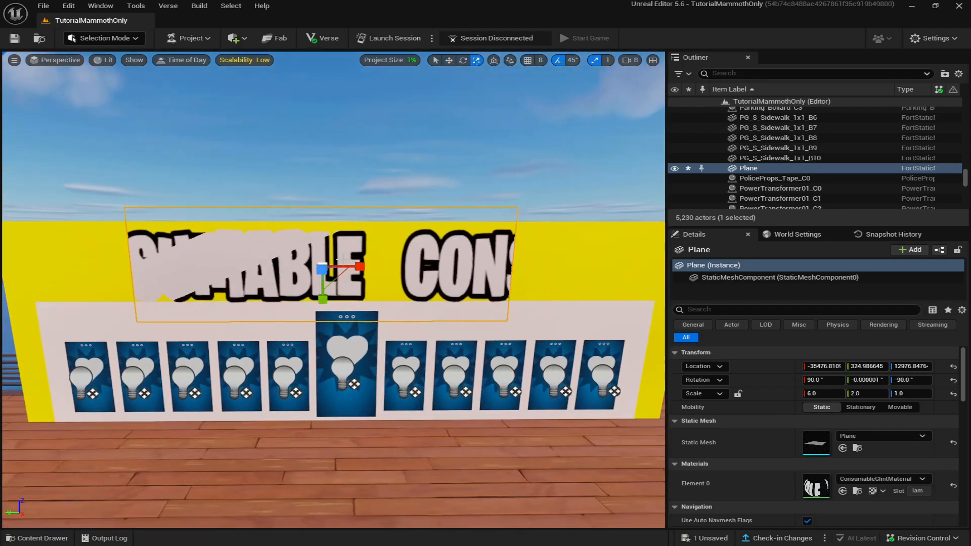
Scale the sign plane to 8.0 along X and 1.6575 along Y, and centre it on the yellow band
drag(360, 267, 368, 267)
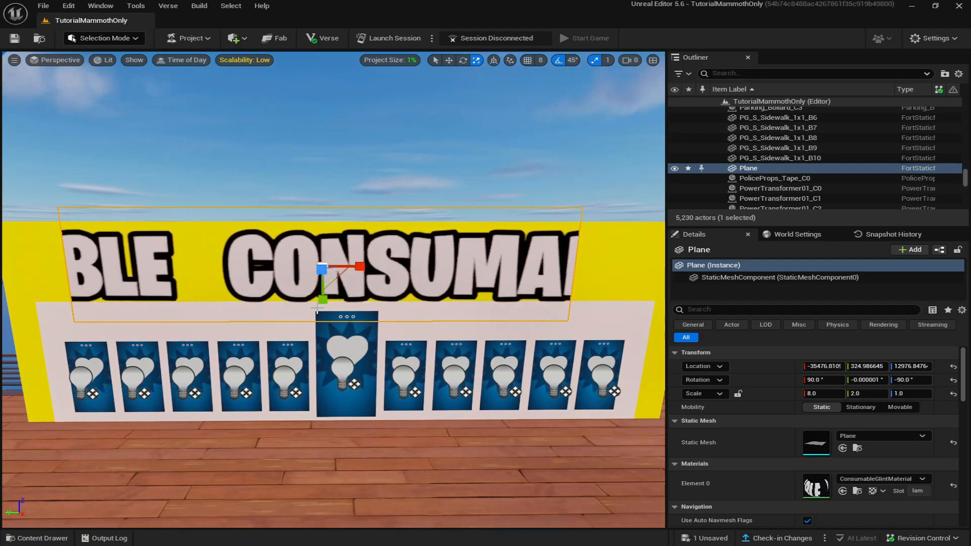
right_drag(368, 283, 378, 285)
drag(868, 394, 798, 394)
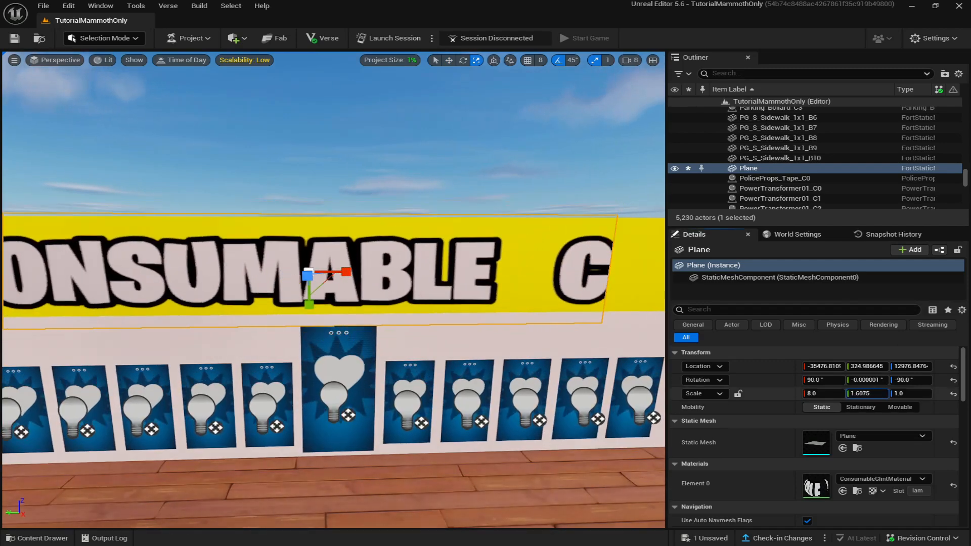
click(450, 61)
scroll(324, 233, down, 3)
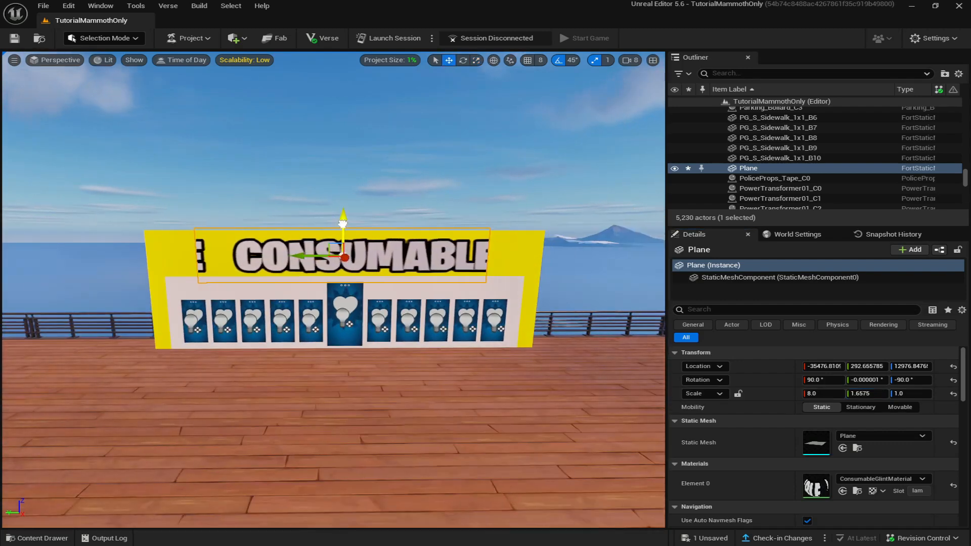
key(Escape)
Add a Cube shape near the railing at the platform's corner and move it up and inward onto the deck
mouse_move(537, 455)
right_down()
mouse_move(544, 458)
mouse_move(538, 454)
right_up()
key(w)
key(ctrl+space)
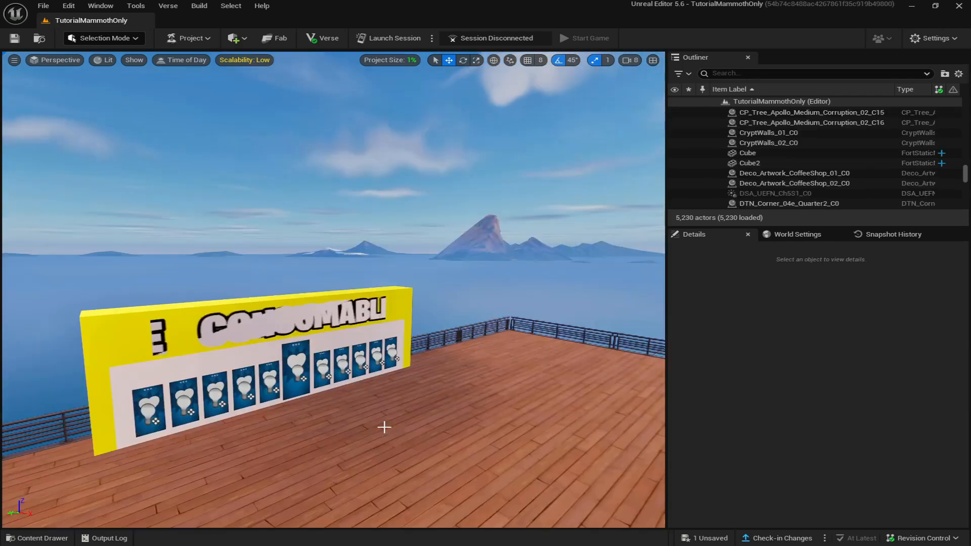
right_drag(375, 363, 319, 337)
click(235, 38)
mouse_move(268, 89)
click(368, 95)
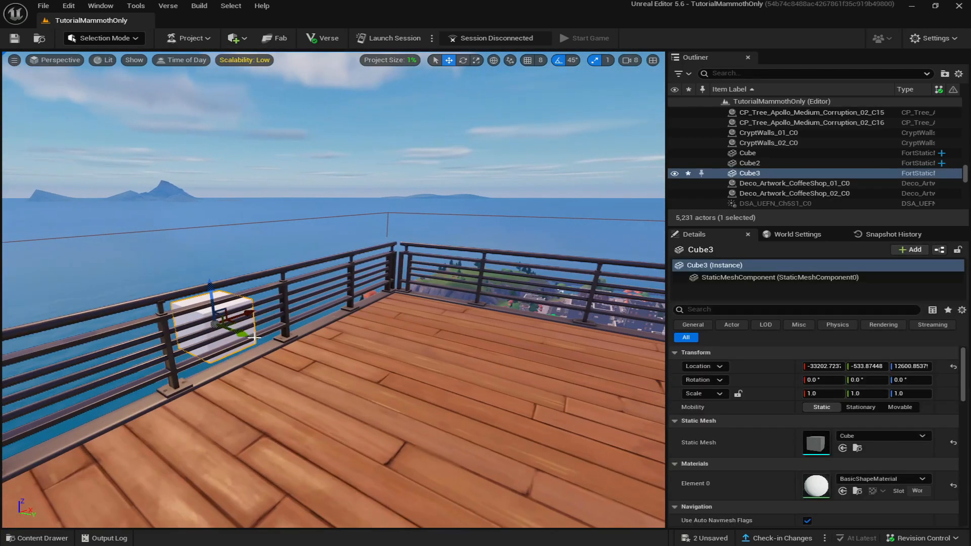
drag(383, 279, 383, 269)
right_drag(382, 269, 439, 269)
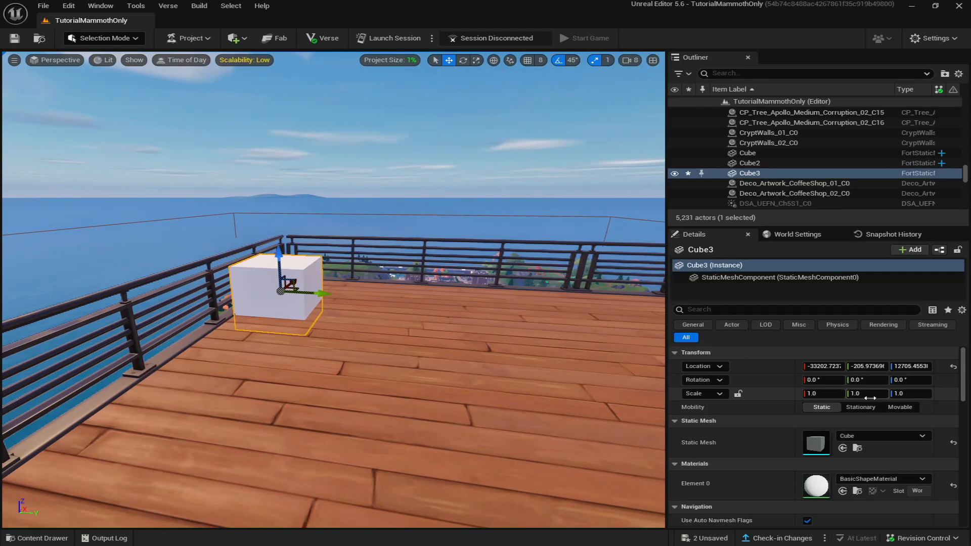
Scale the new cube to 4.5125 × 0.4075 × 2.2325 and reposition it as an upright panel on the deck
middle_drag(457, 366, 429, 349)
right_drag(397, 326, 268, 322)
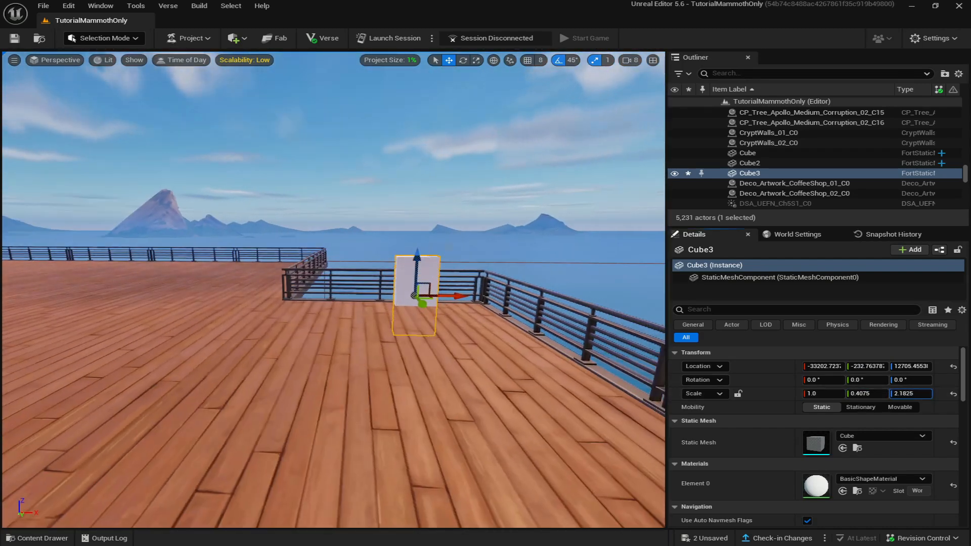
drag(823, 393, 823, 393)
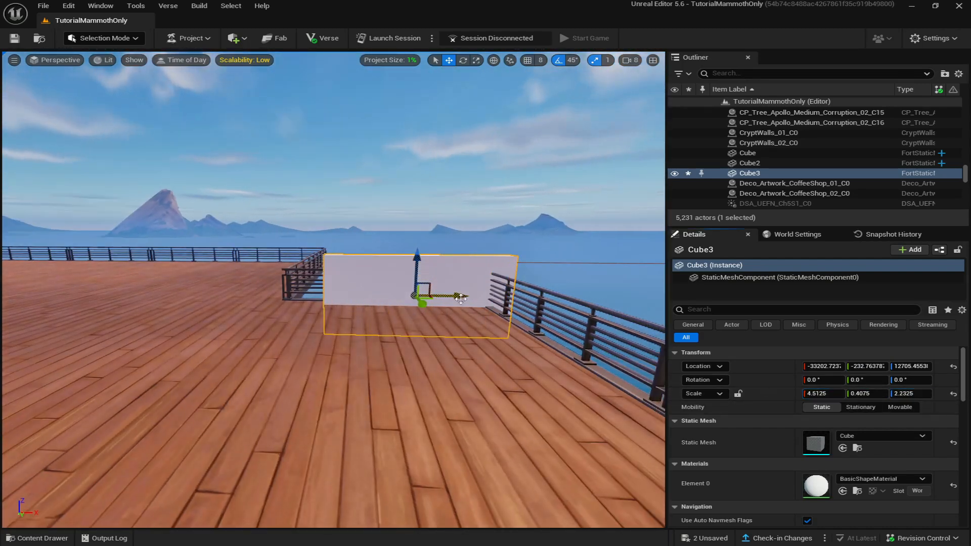
drag(460, 299, 428, 295)
drag(385, 259, 383, 230)
Find the Matchmaking Portal in the Fortnite folder and place it in front of the upright panel
right_drag(383, 230, 386, 231)
key(w)
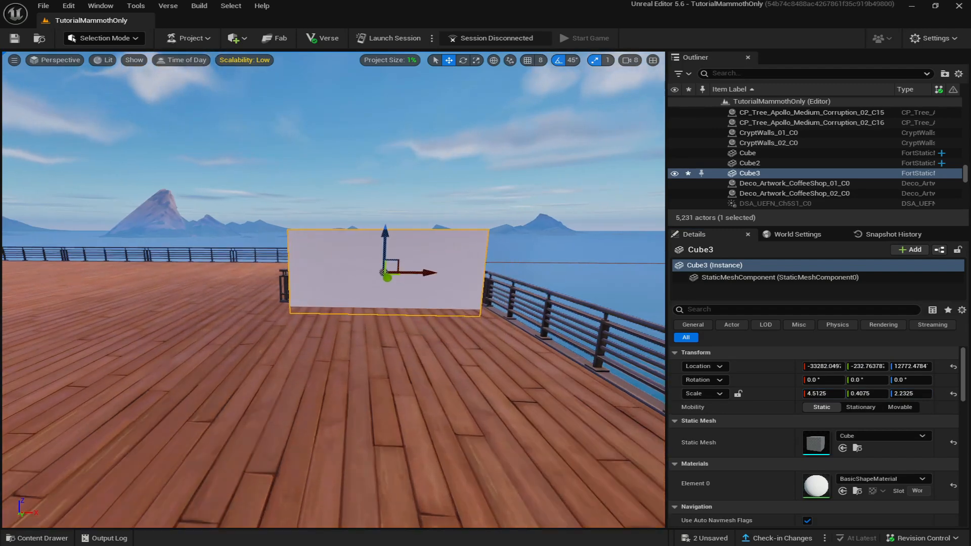
right_drag(111, 490, 122, 490)
key(w)
click(36, 539)
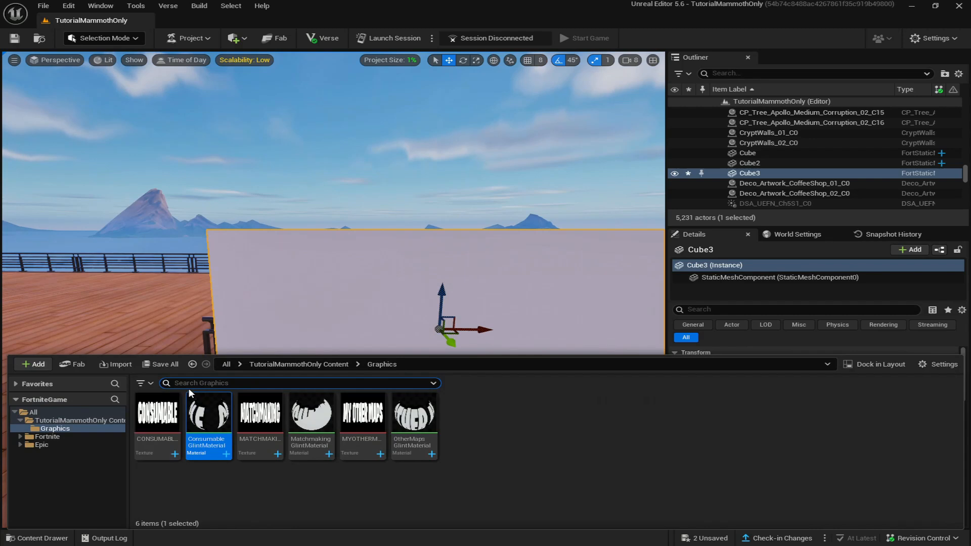
click(48, 437)
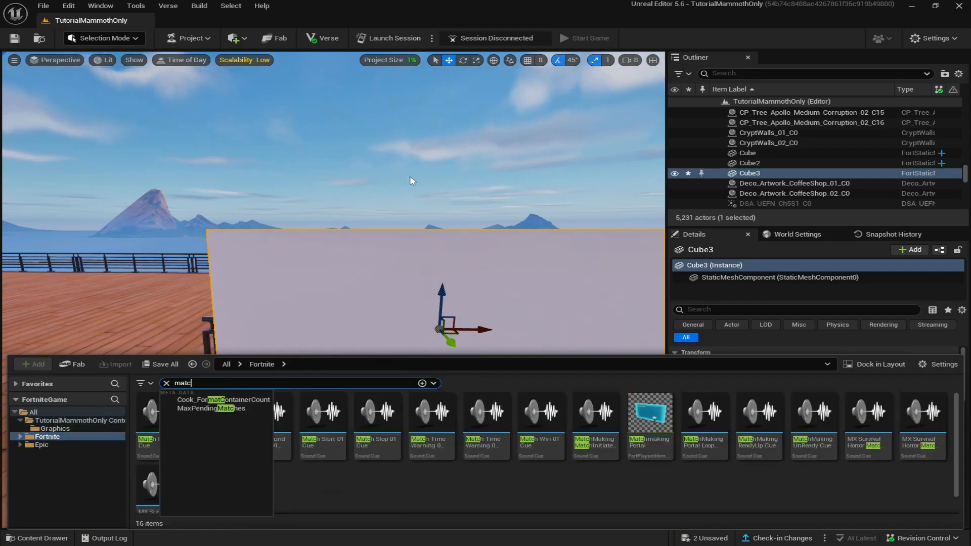
drag(660, 451, 442, 417)
right_drag(356, 371, 373, 366)
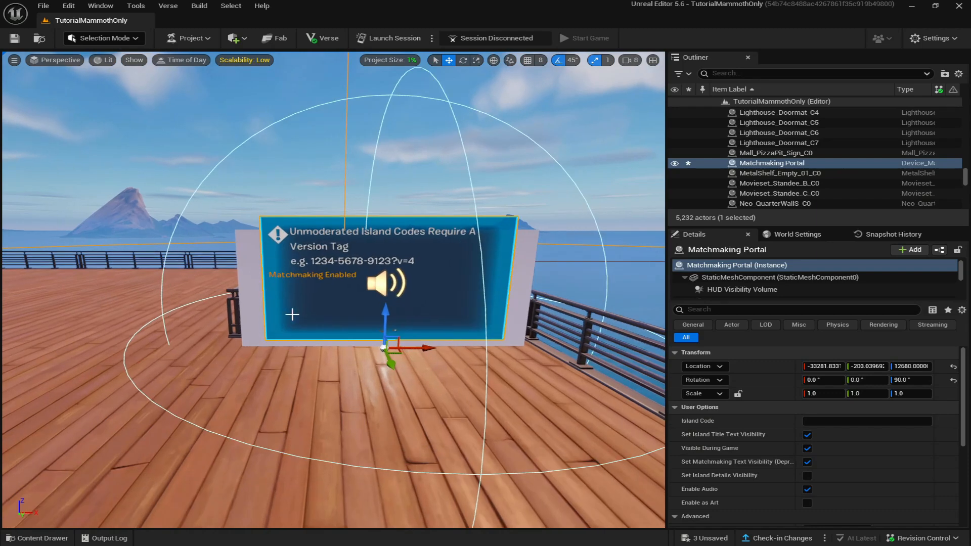
Scale the panel behind the portal to 2.865 along Z and raise it to frame the portal
click(257, 273)
drag(904, 394, 931, 394)
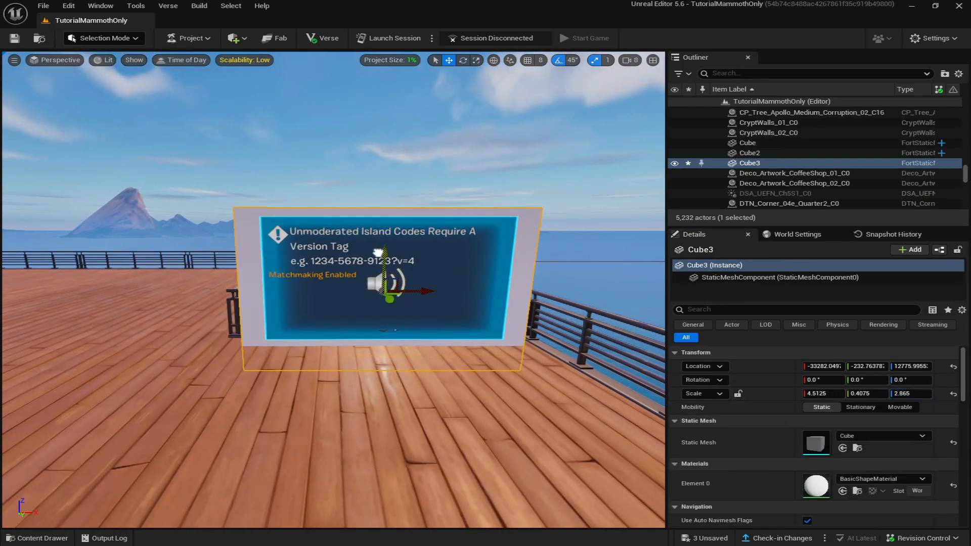
mouse_move(378, 252)
mouse_down()
mouse_move(366, 233)
mouse_move(380, 244)
mouse_up()
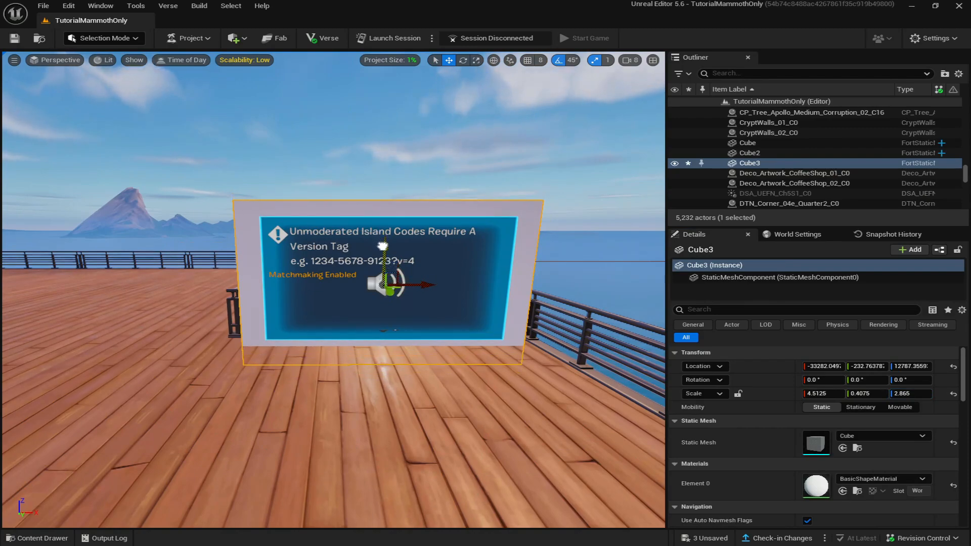
Move the Matchmaking Portal back against the front face of the panel
click(334, 298)
right_drag(334, 298, 381, 420)
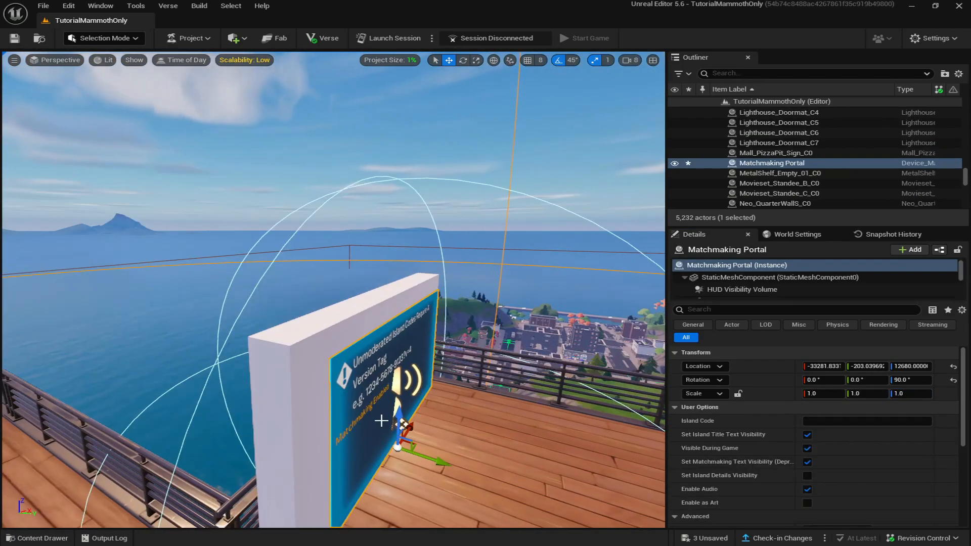
drag(440, 463, 435, 461)
Apply the MI_Simple_PureBlack_Flat material to the panel behind the portal
click(360, 401)
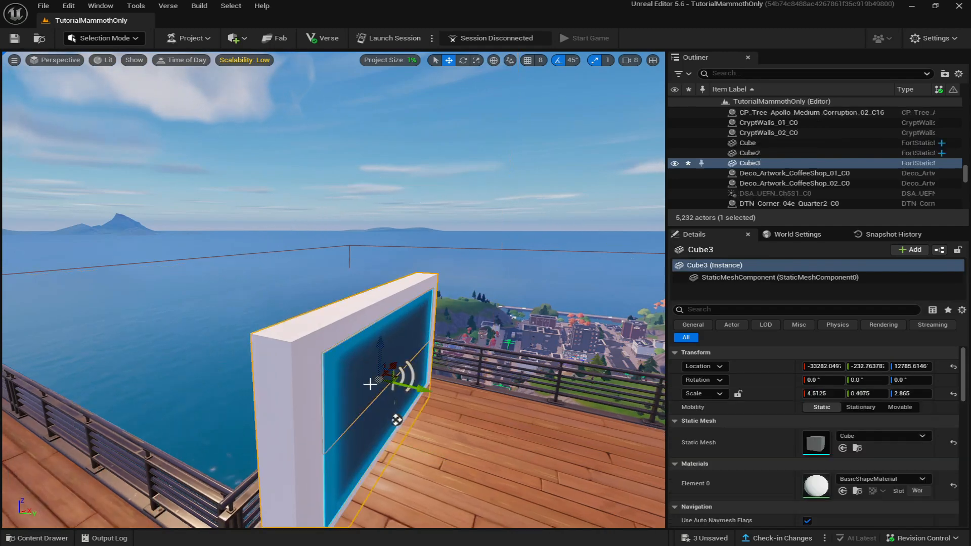
click(882, 478)
text(black)
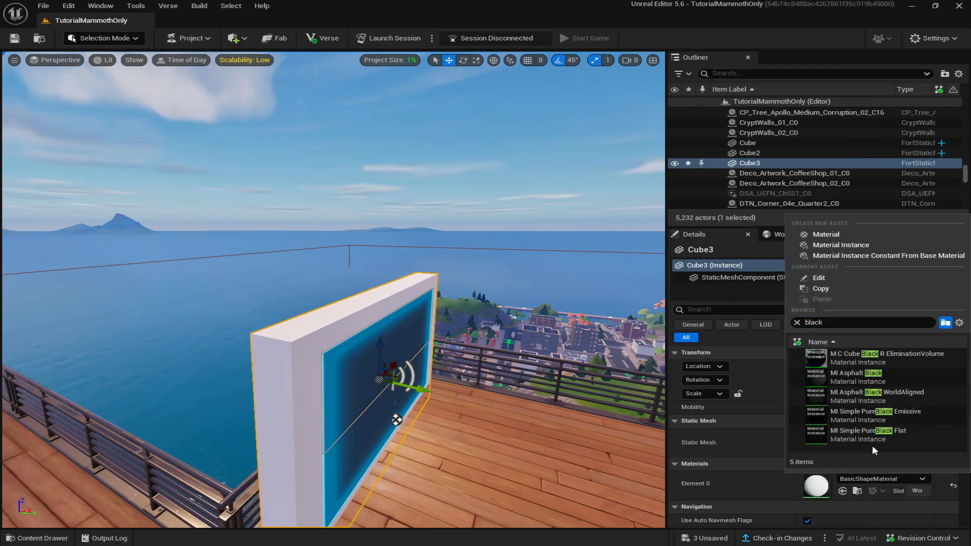
click(871, 435)
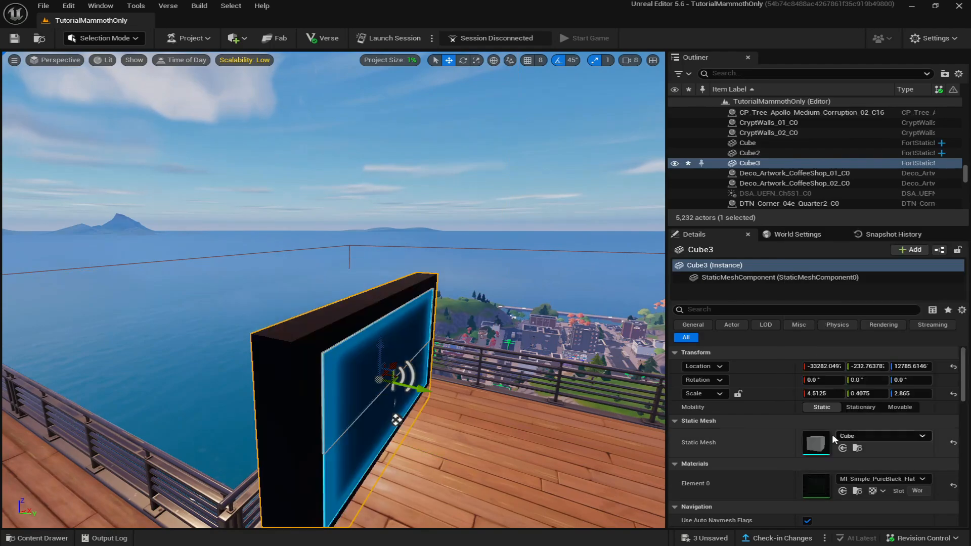
Duplicate the black panel straight upward above the portal
key(s)
right_drag(582, 415, 619, 428)
key(d)
right_drag(485, 364, 429, 361)
alt+drag(381, 410, 380, 284)
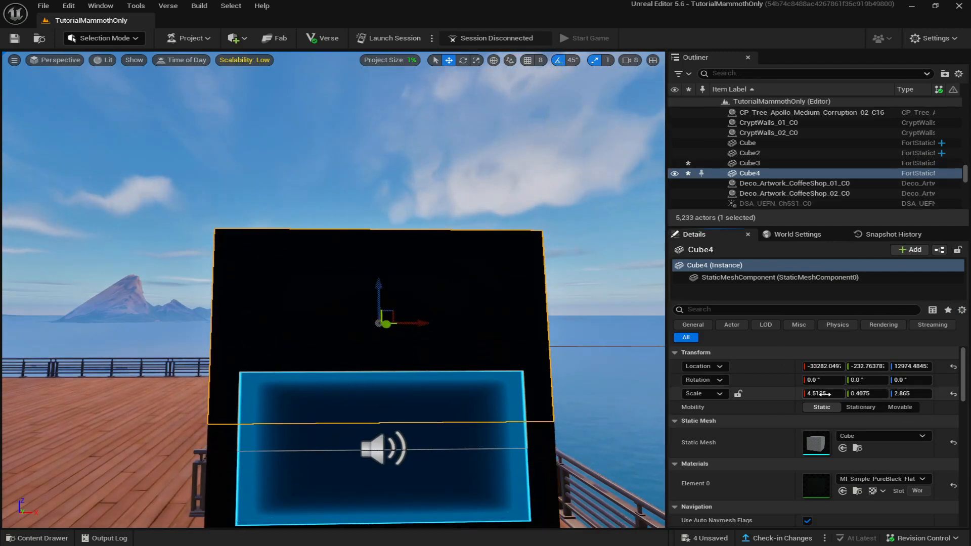
Scale the duplicated panel to 2.8025 along X and 1.0575 along Z, and lower it onto the portal's frame as a header
drag(824, 394, 829, 398)
drag(910, 394, 901, 394)
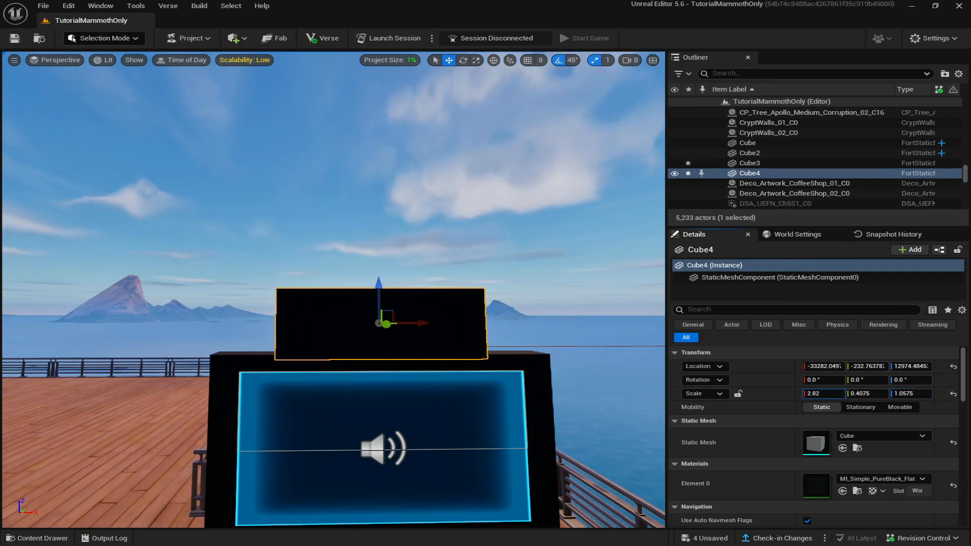
drag(376, 283, 386, 307)
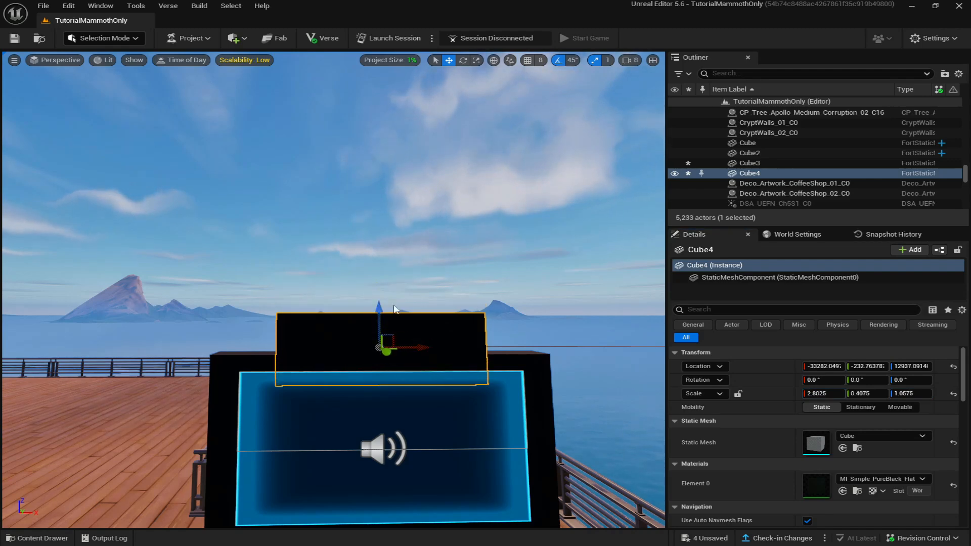
click(475, 281)
Add a Plane shape, bring it to the front of the portal and rotate it 90° about X to stand upright
right_drag(476, 281, 443, 285)
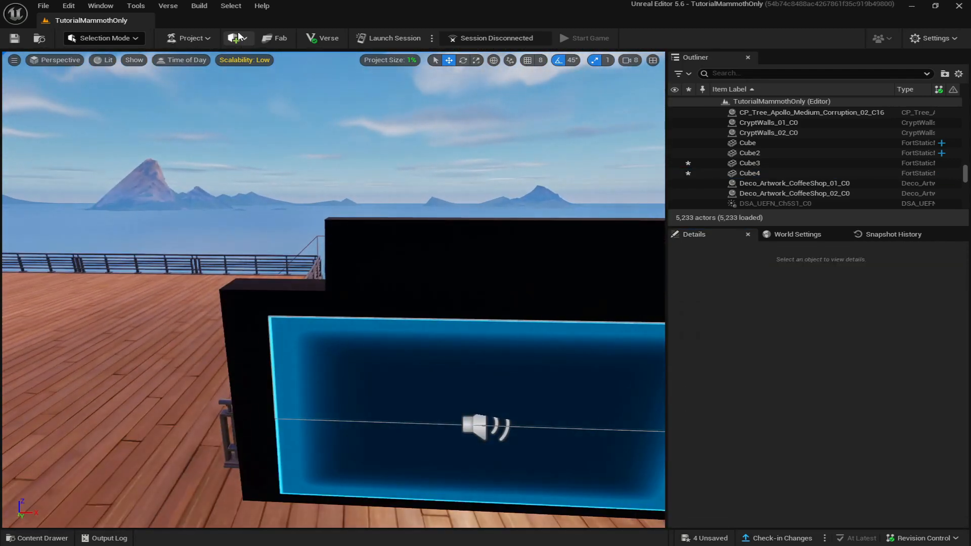
click(238, 39)
mouse_move(261, 90)
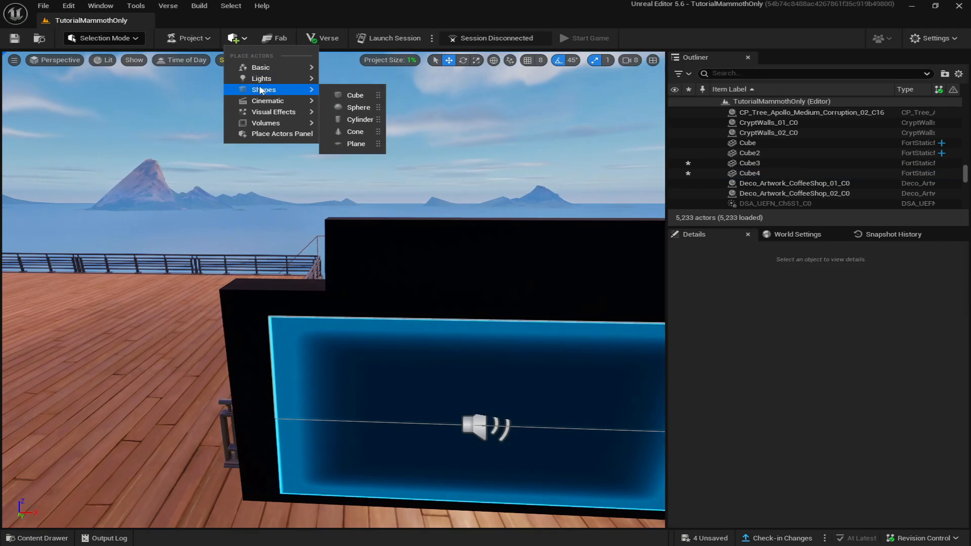
click(342, 143)
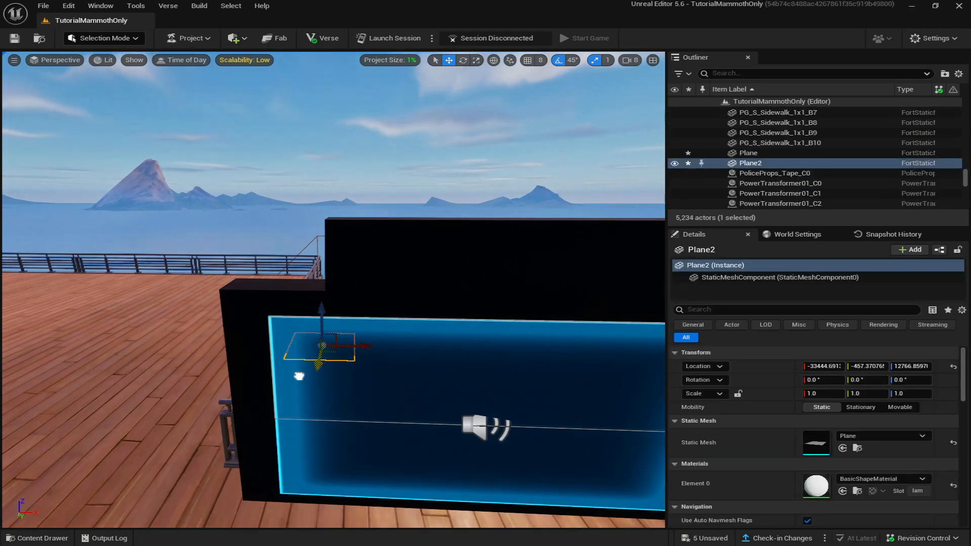
drag(299, 376, 299, 467)
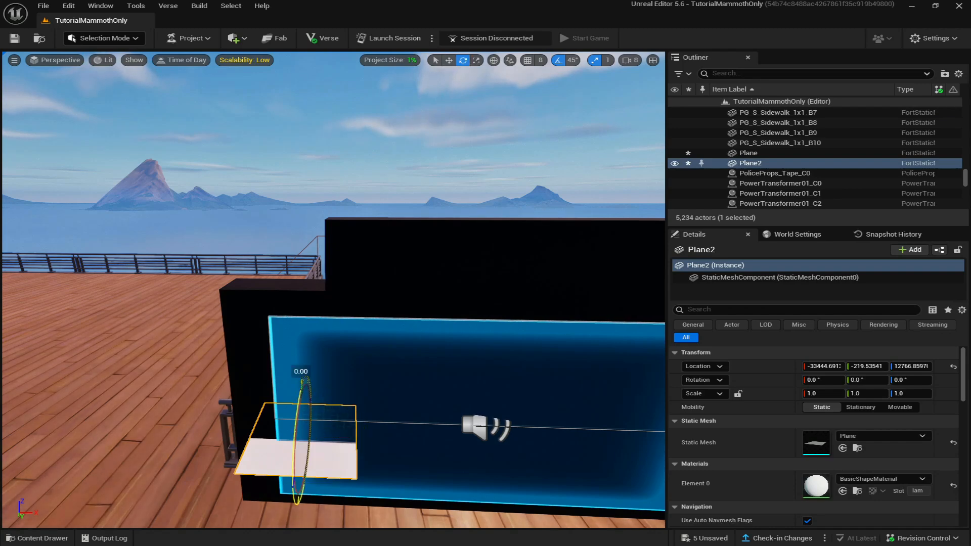
drag(304, 385, 310, 440)
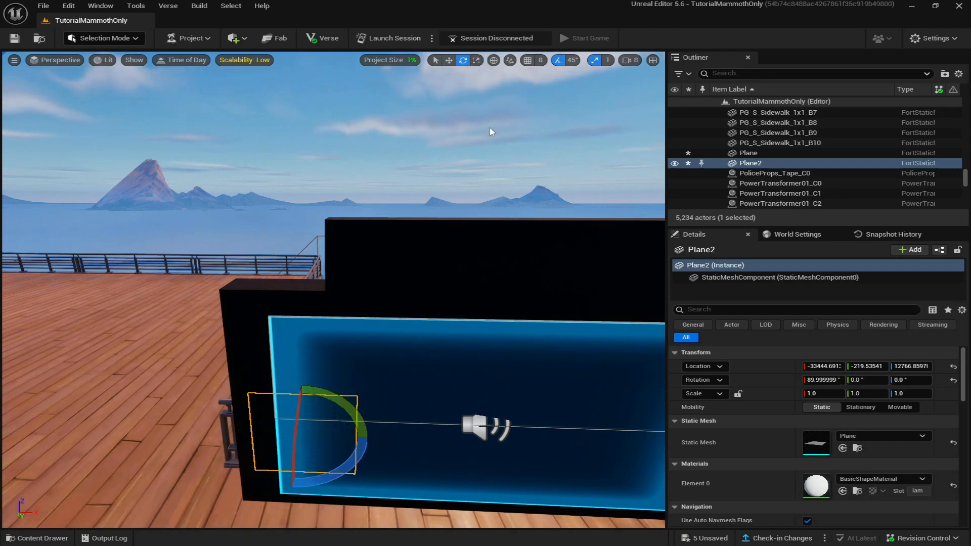
click(449, 60)
Apply MatchmakingGlintMaterial from the Graphics folder to the upright plane
key(f)
right_drag(312, 335, 145, 494)
click(43, 538)
click(55, 429)
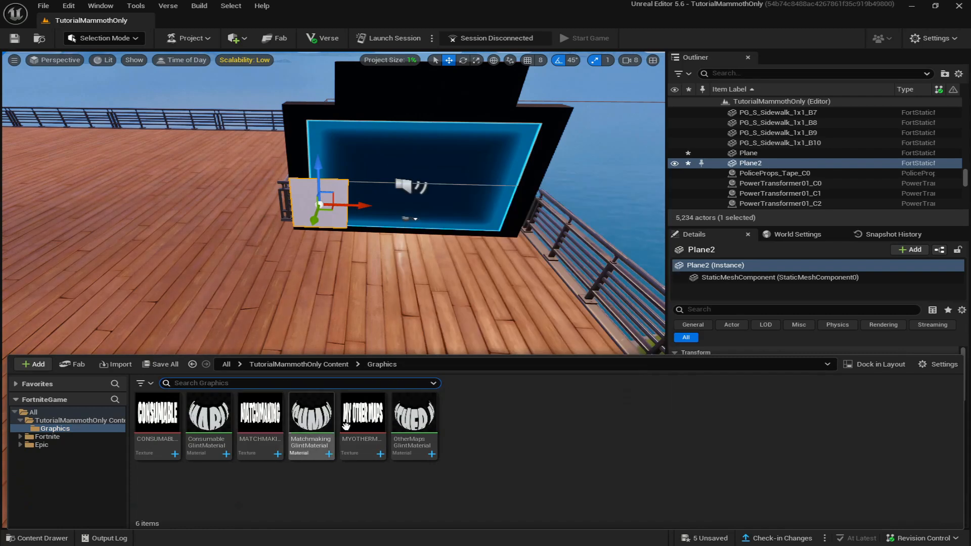
drag(346, 426, 319, 207)
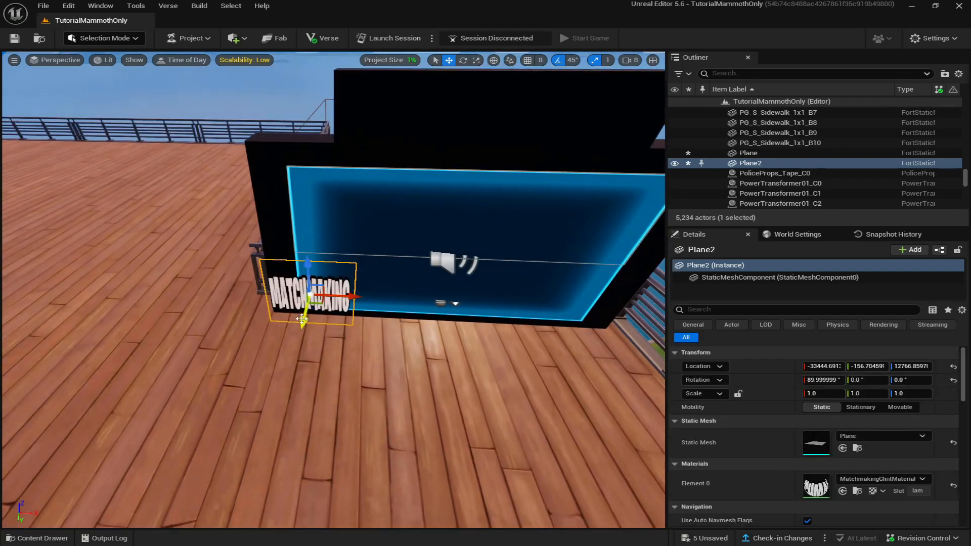
Move the MATCHMAKING plane against the black frame and up onto the header above the portal
drag(302, 318, 327, 287)
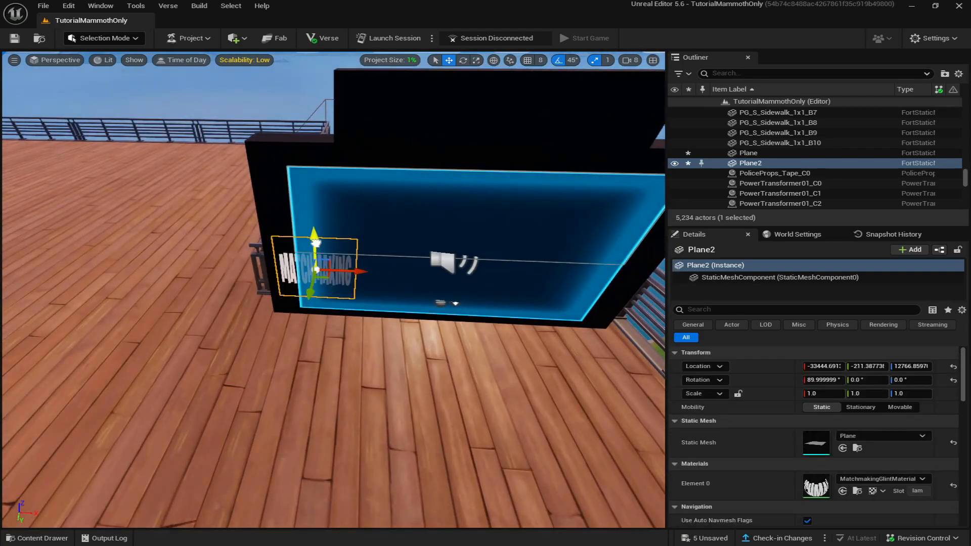
drag(316, 244, 506, 182)
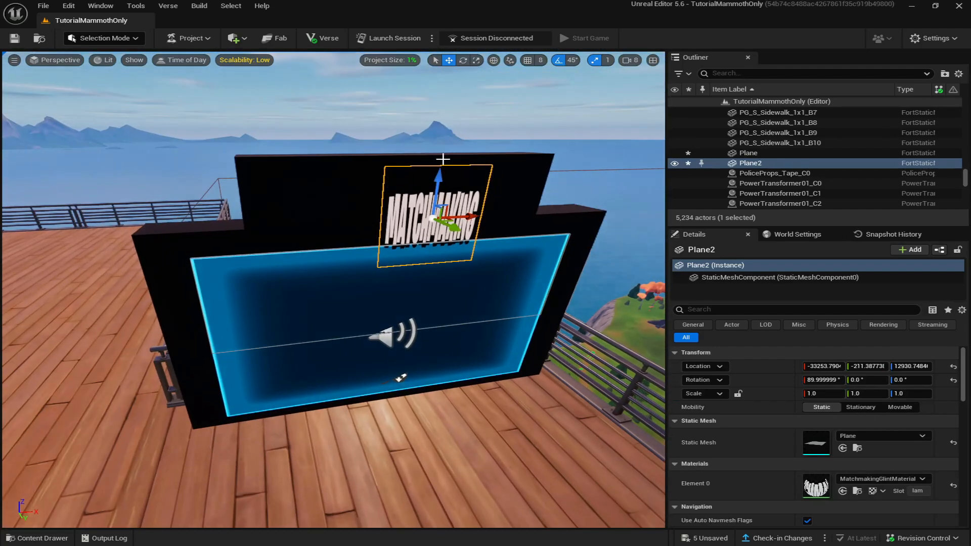
drag(442, 167, 440, 157)
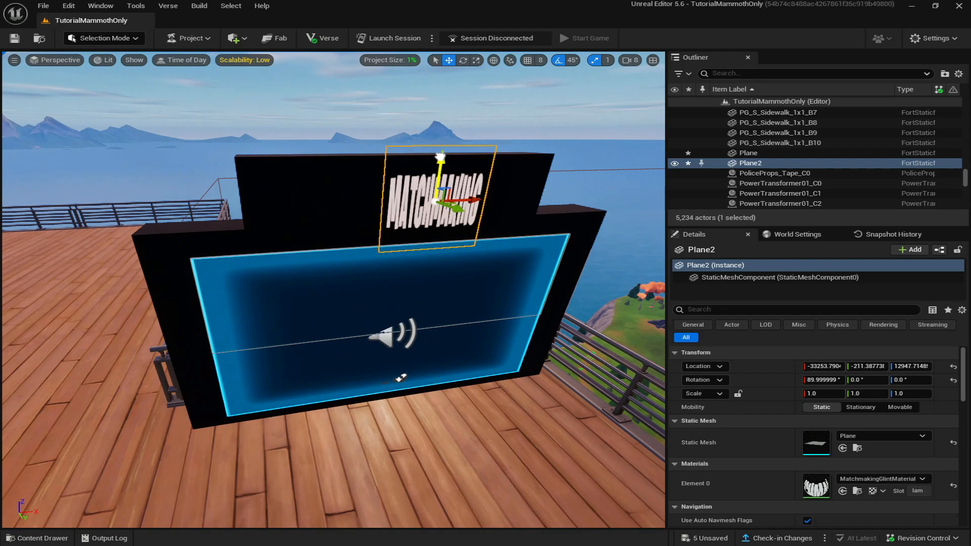
Scale the MATCHMAKING plane to 4.0 along X and centre it over the portal
drag(480, 195, 574, 197)
right_drag(470, 200, 425, 166)
key(s)
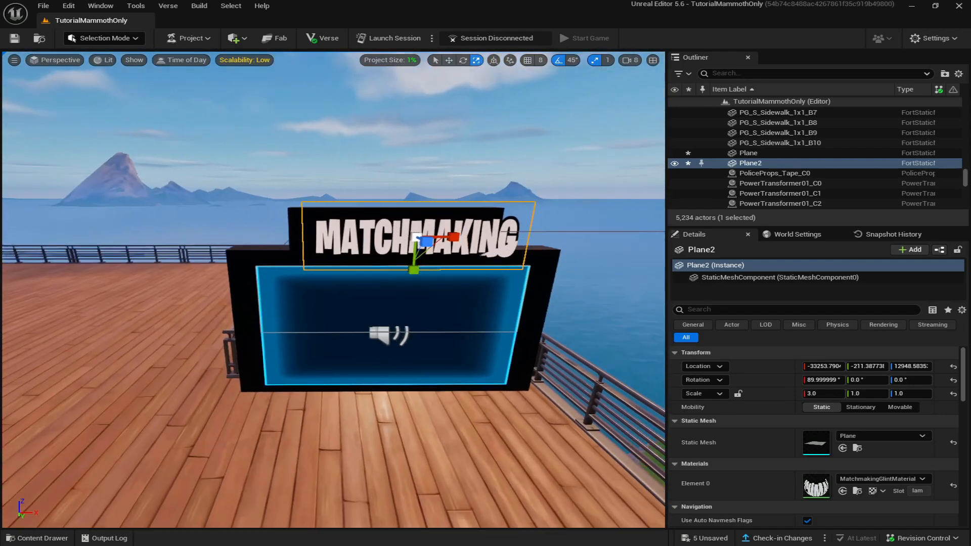
mouse_move(453, 237)
mouse_down()
mouse_move(474, 211)
mouse_move(444, 235)
mouse_up()
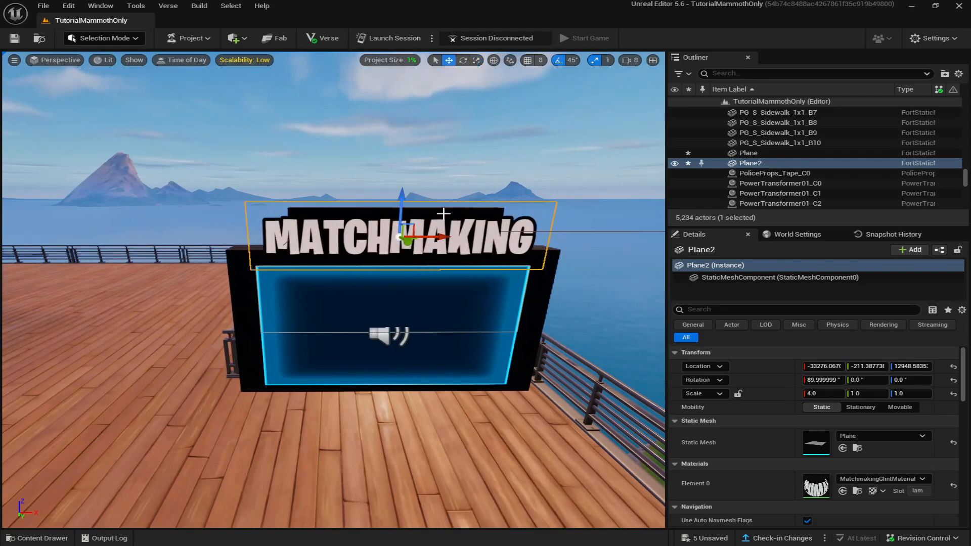
Scale the black header behind the lettering to 3.9525 along X and lower it slightly
click(444, 214)
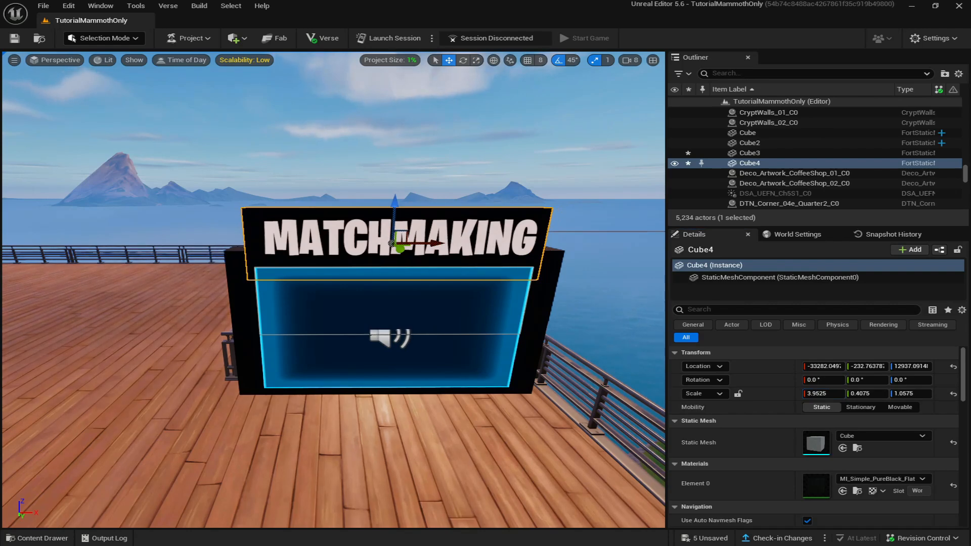
drag(460, 241, 460, 253)
drag(391, 210, 387, 213)
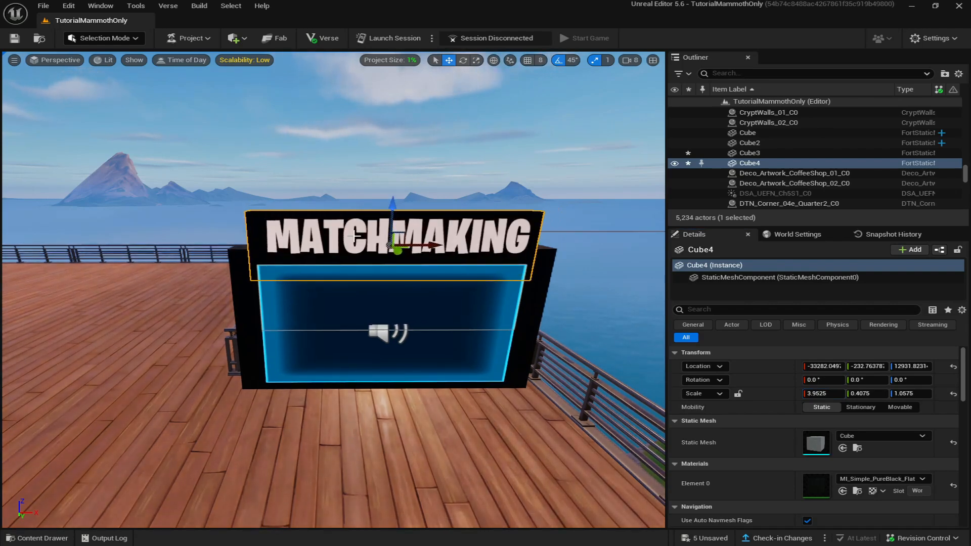
Duplicate the complete matchmaking portal, including its lettering, header, frame and device, across the platform and rotate the copy 180°
right_drag(387, 213, 541, 200)
key(Escape)
drag(334, 233, 349, 309)
right_drag(299, 312, 223, 309)
right_drag(331, 274, 309, 268)
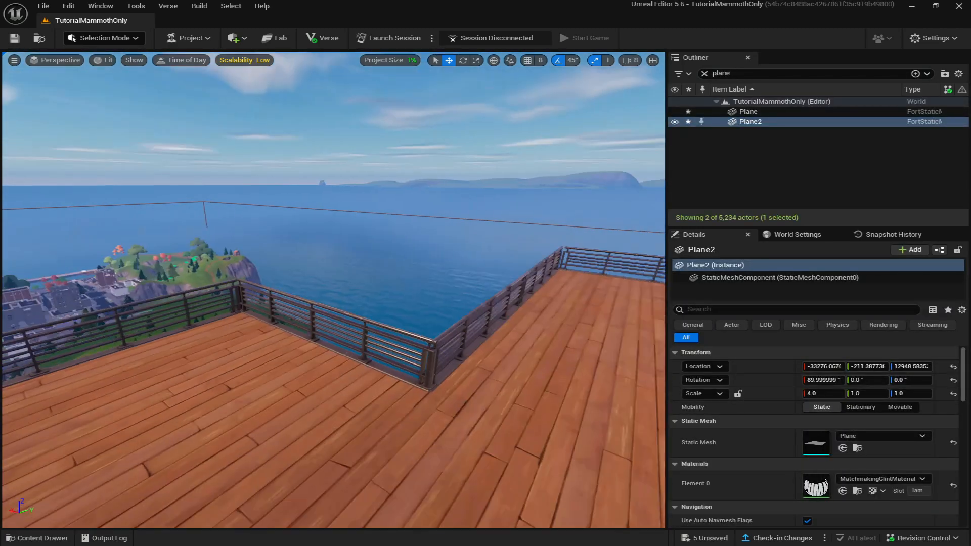
key(f)
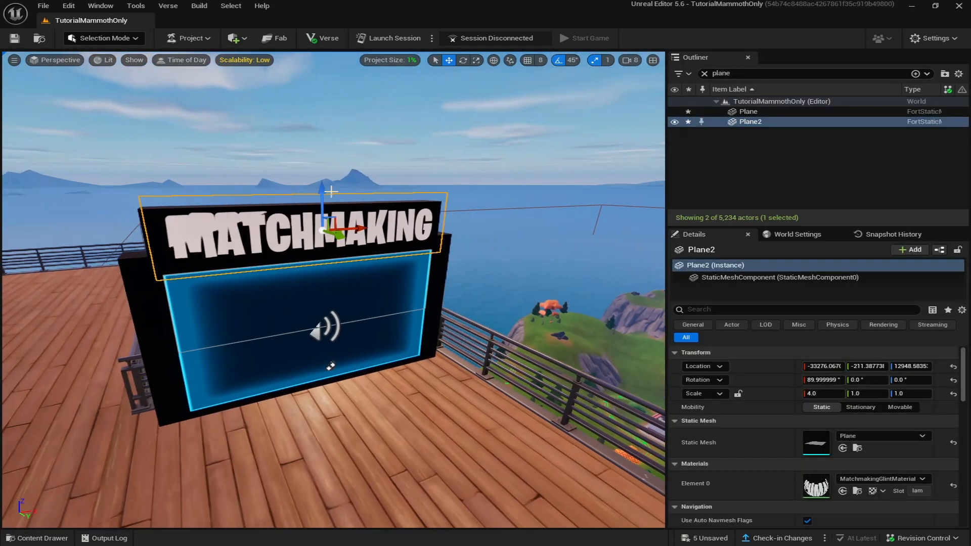
ctrl+click(149, 242)
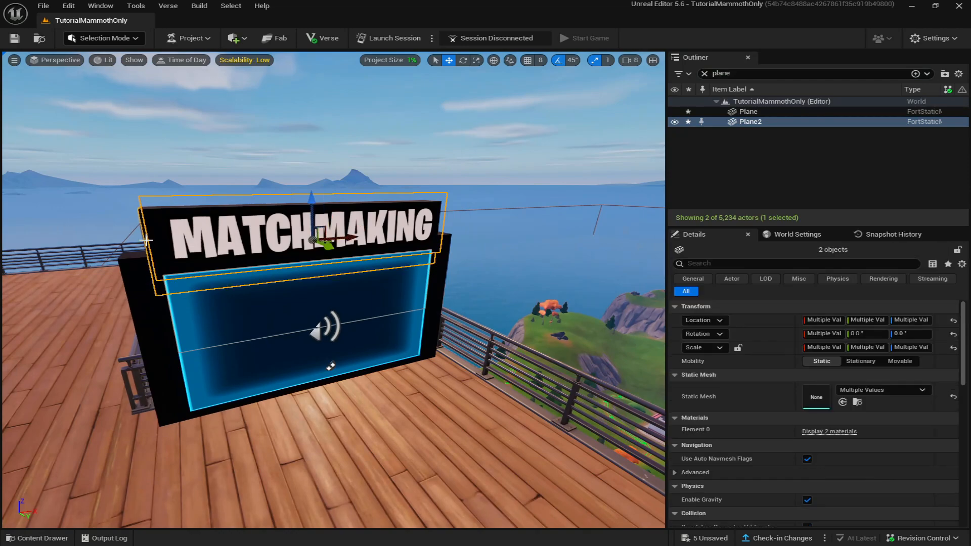
ctrl+click(312, 335)
right_drag(312, 335, 292, 277)
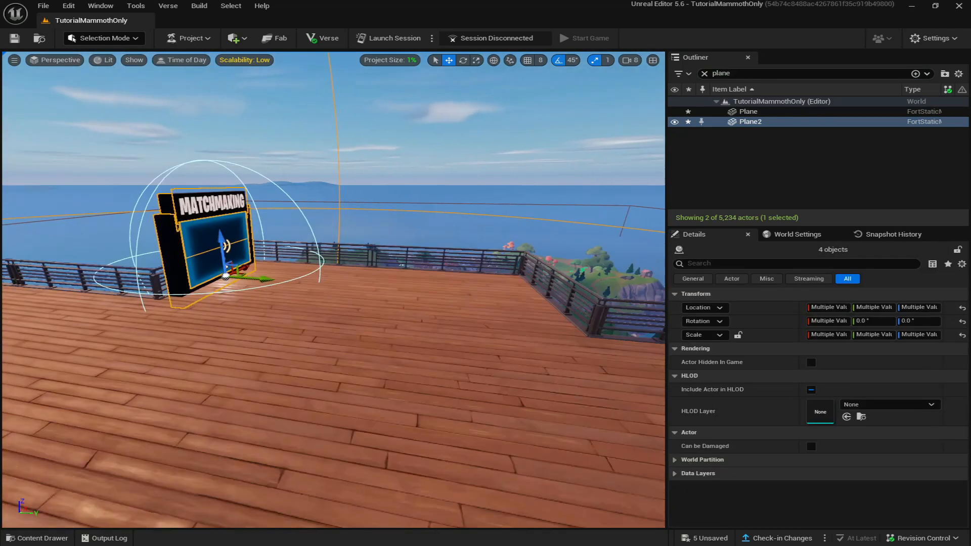
key(ctrl+d)
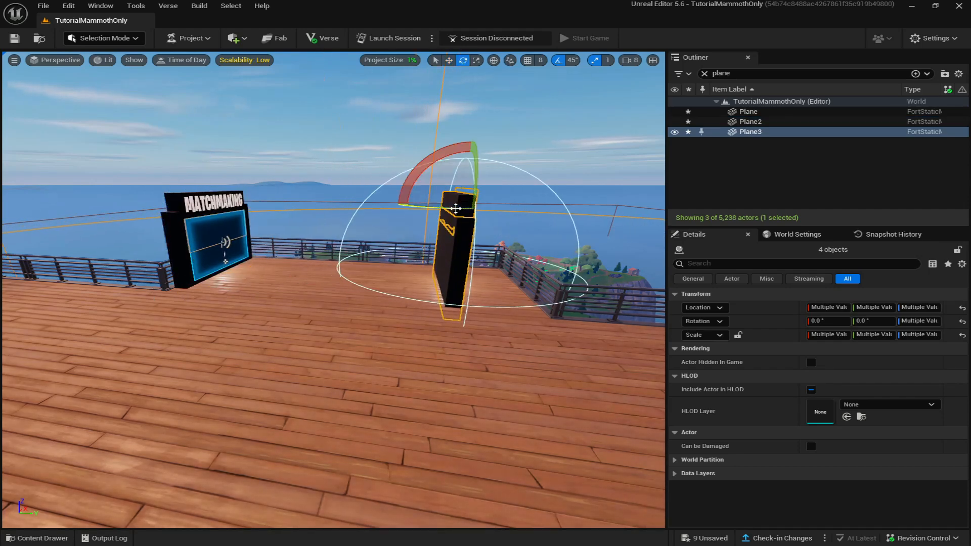
drag(540, 207, 470, 209)
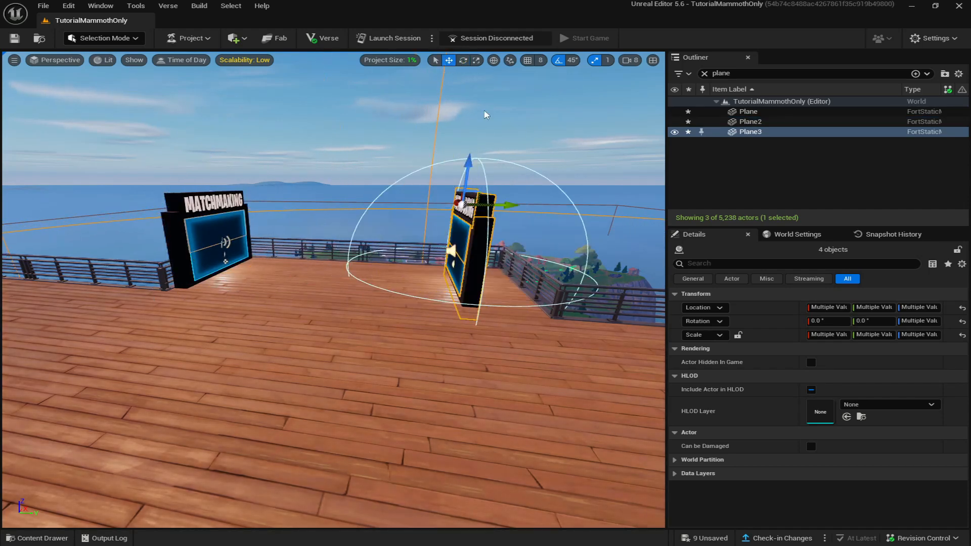
Move the rotated matchmaking portal copy against the railing on the opposite side of the platform
right_drag(486, 116, 506, 116)
drag(341, 174, 440, 189)
right_drag(473, 225, 475, 225)
Duplicate the original matchmaking portal with its lettering, header, frame and device, and pull the copy back along Y
click(473, 226)
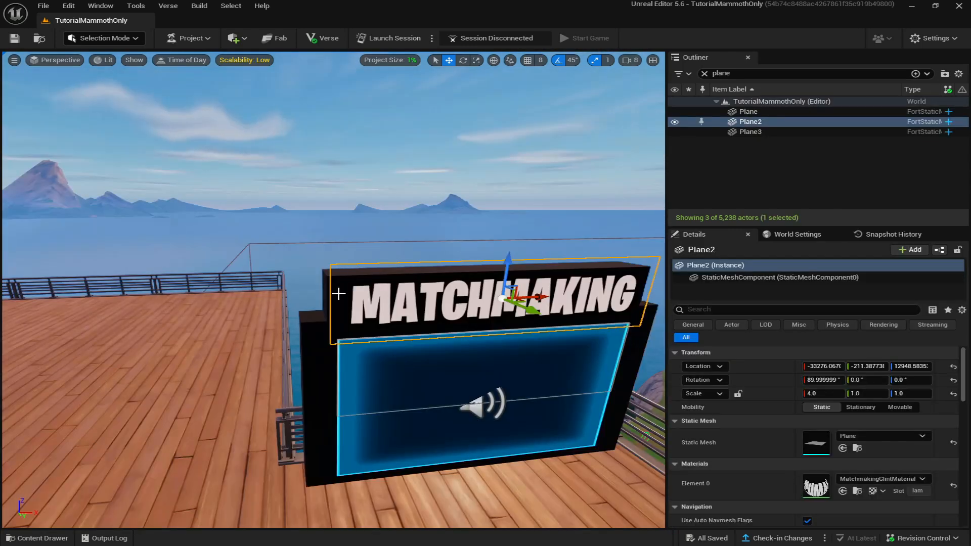
ctrl+click(328, 281)
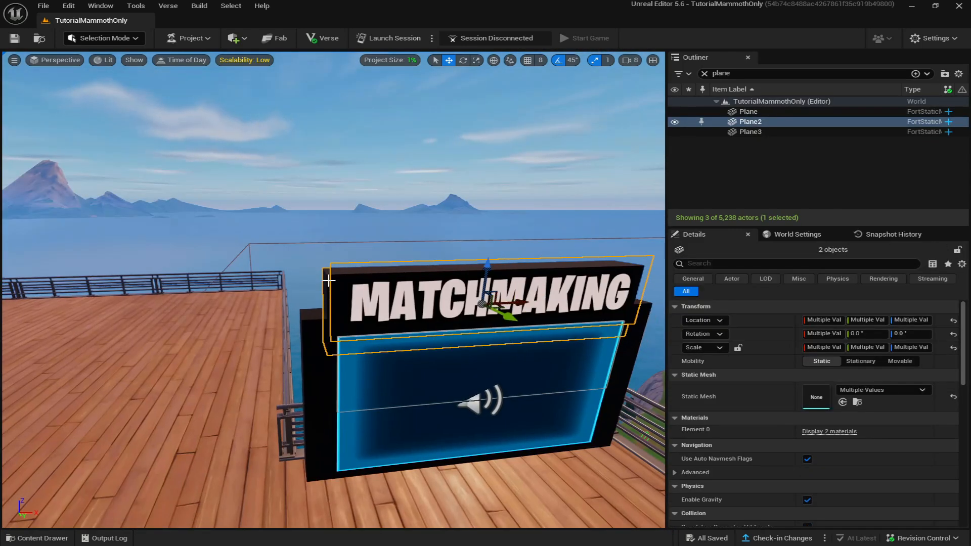
ctrl+click(473, 410)
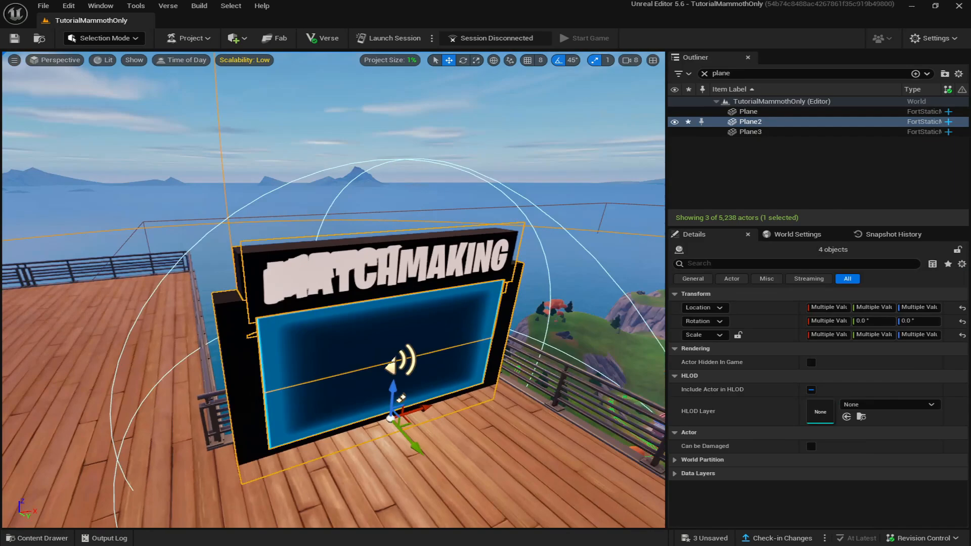
right_drag(473, 411, 474, 412)
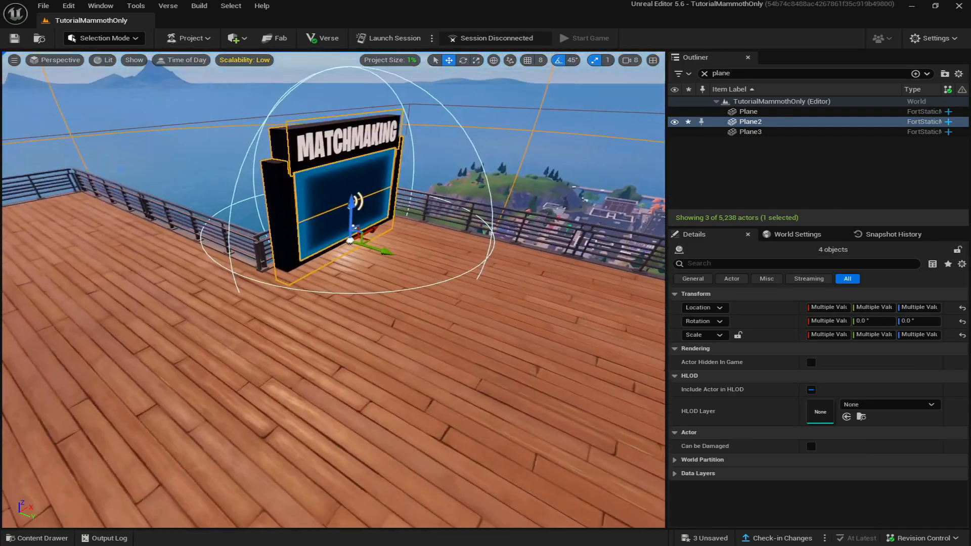
right_drag(362, 375, 362, 375)
key(ctrl+d)
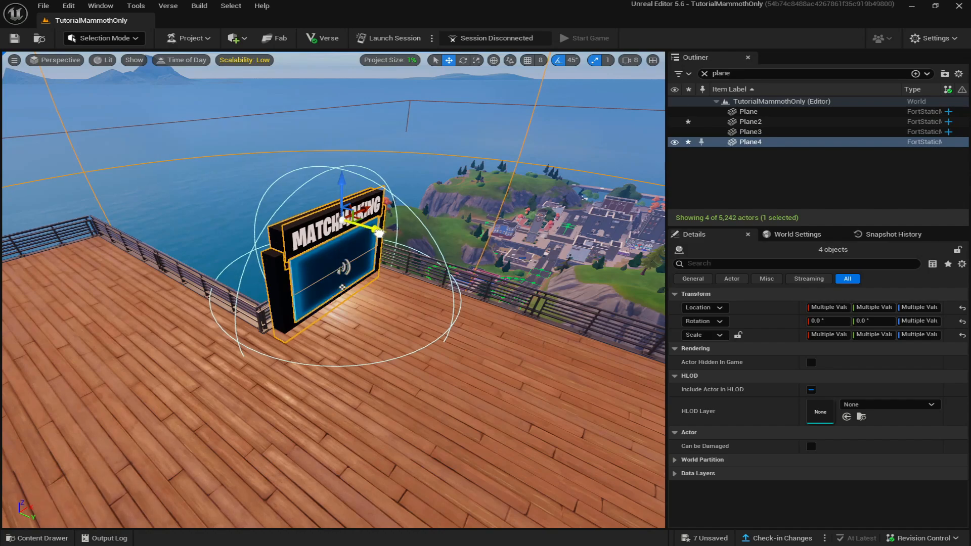
drag(379, 233, 226, 189)
Move the new portal copy to the outer section of the platform and set it just inside the end railing
right_drag(230, 305, 230, 306)
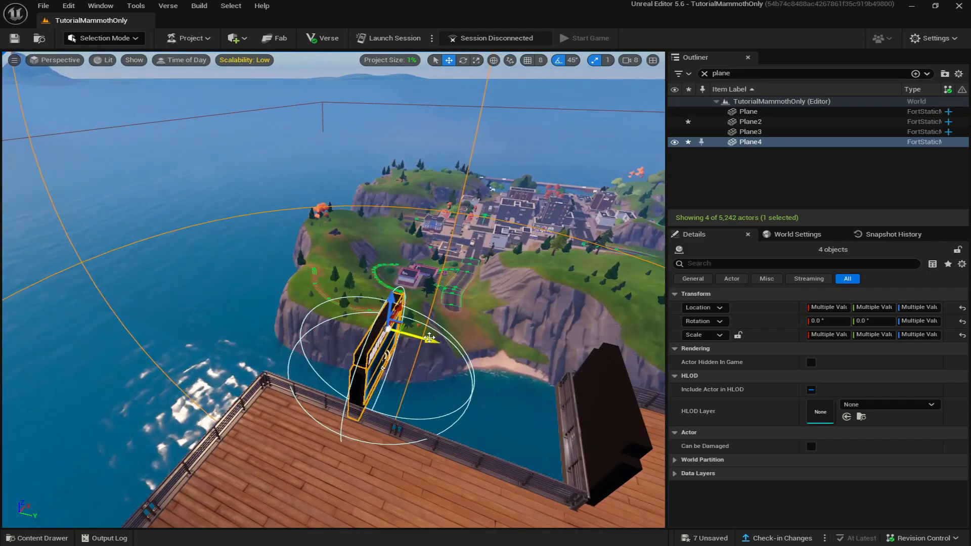
drag(429, 338, 230, 369)
right_drag(302, 357, 302, 357)
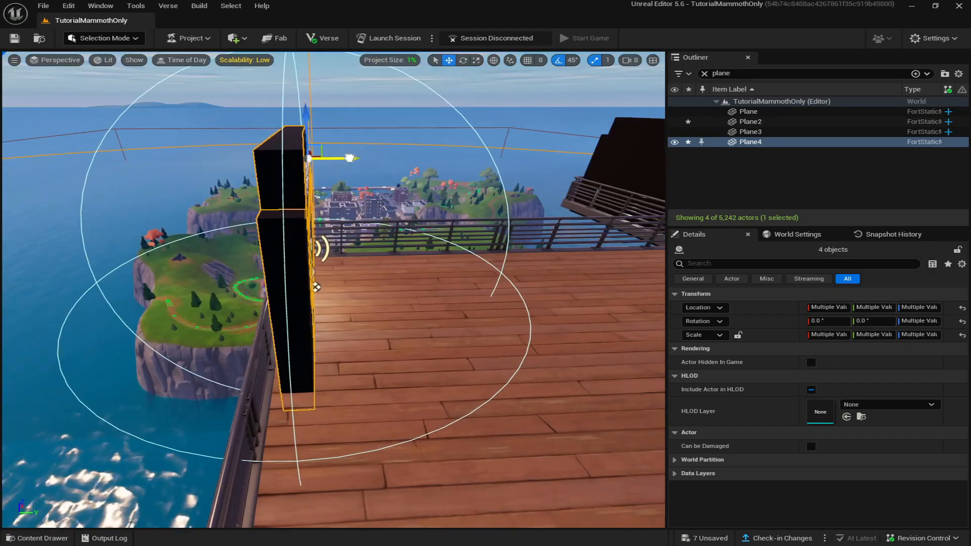
drag(350, 158, 340, 158)
right_drag(390, 227, 390, 228)
drag(364, 209, 314, 205)
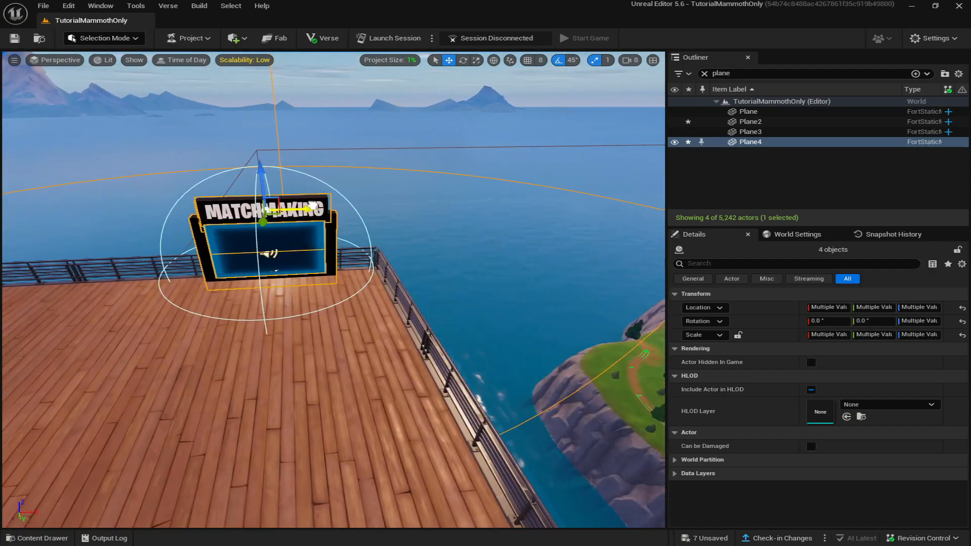
right_drag(314, 206, 314, 206)
Apply OtherMapsGlintMaterial to the lettering plane of the new portal copy
click(751, 131)
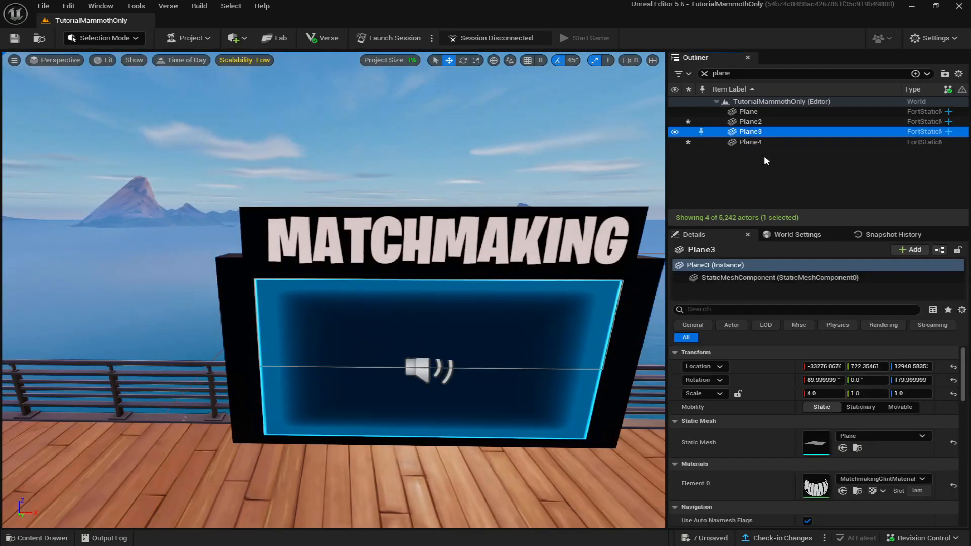
click(750, 142)
click(869, 478)
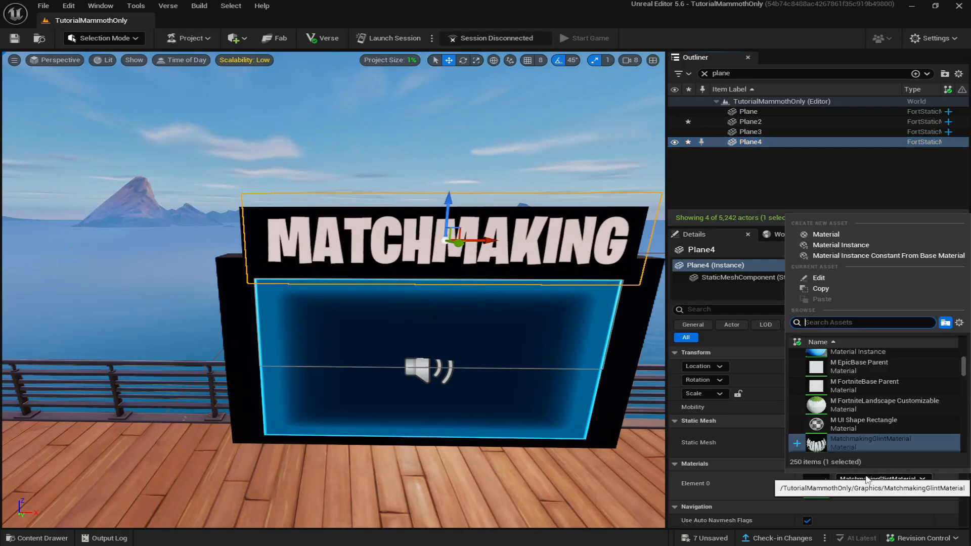
scroll(879, 423, down, 2)
text(m)
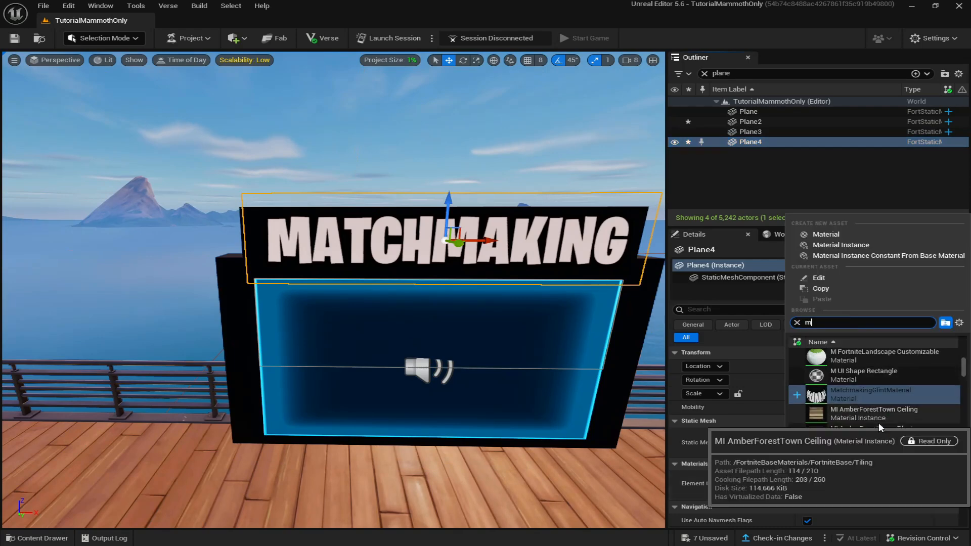
text(yother)
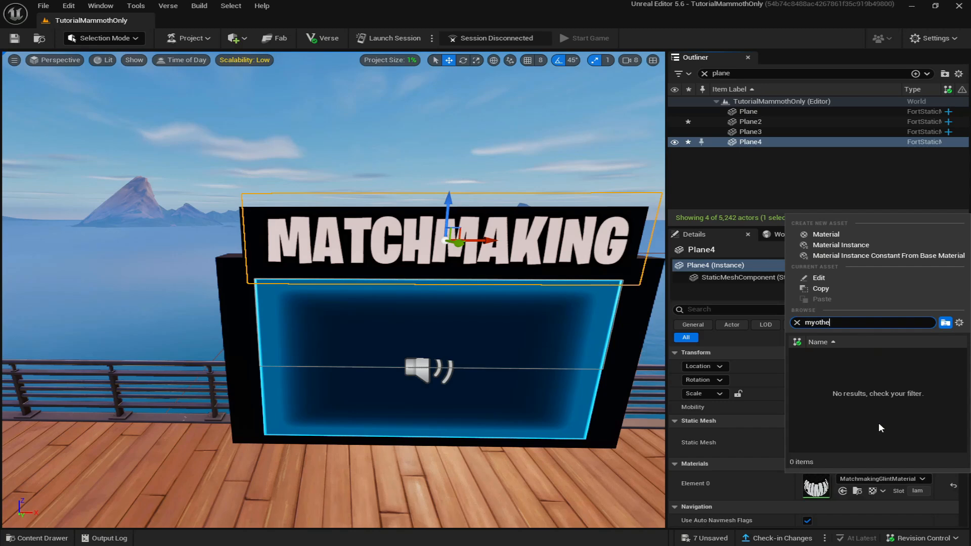
key(BackSpace)
key(BackSpace)
key(BackSpace)
key(BackSpace)
key(BackSpace)
key(BackSpace)
text(othjer)
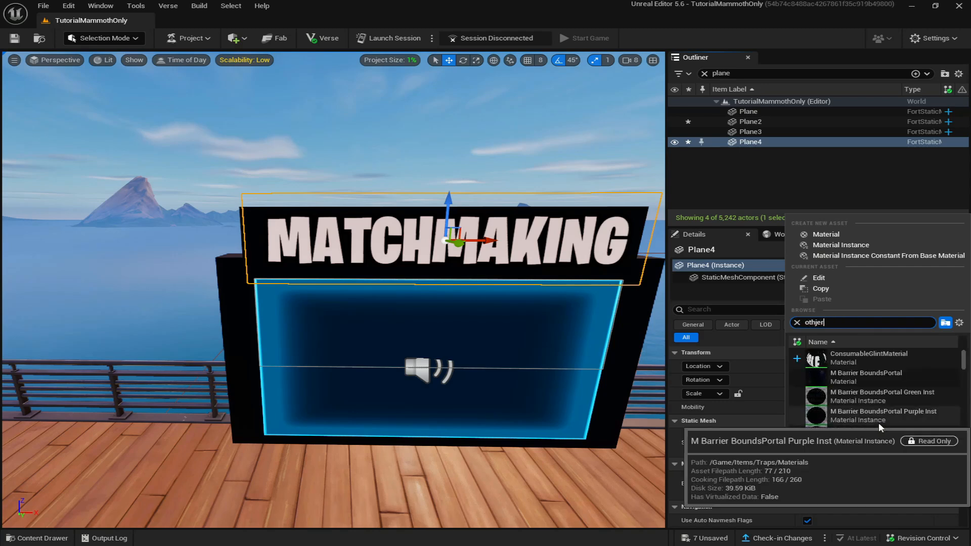
key(BackSpace)
key(BackSpace)
key(BackSpace)
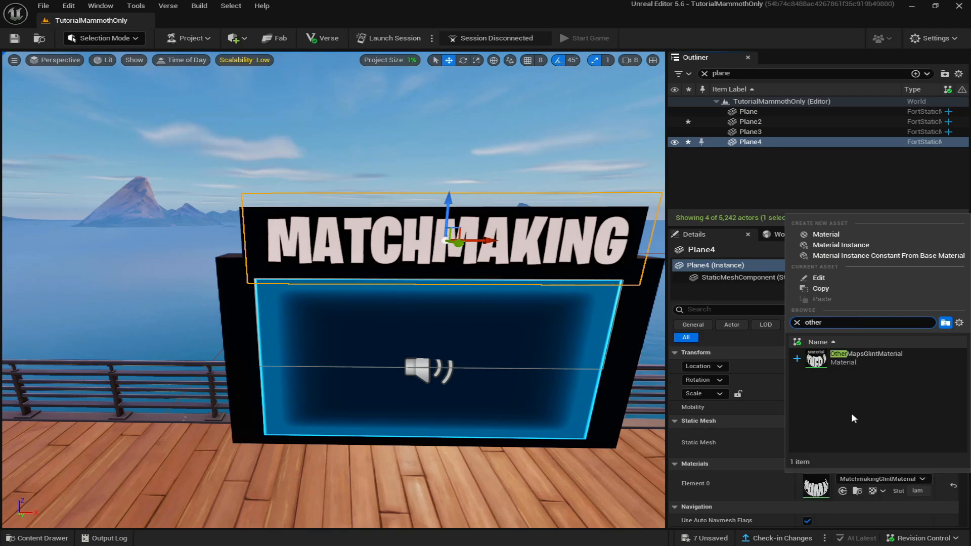
click(851, 361)
Shift the MY OTHER MAPS lettering slightly along X to centre it on the header
right_drag(460, 256, 470, 256)
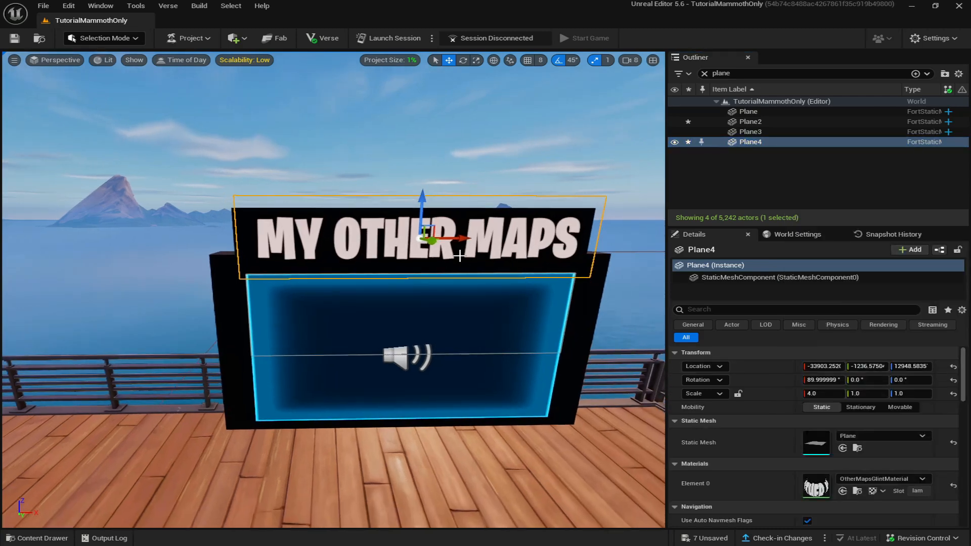
drag(464, 235, 459, 236)
click(495, 166)
right_drag(469, 282, 541, 282)
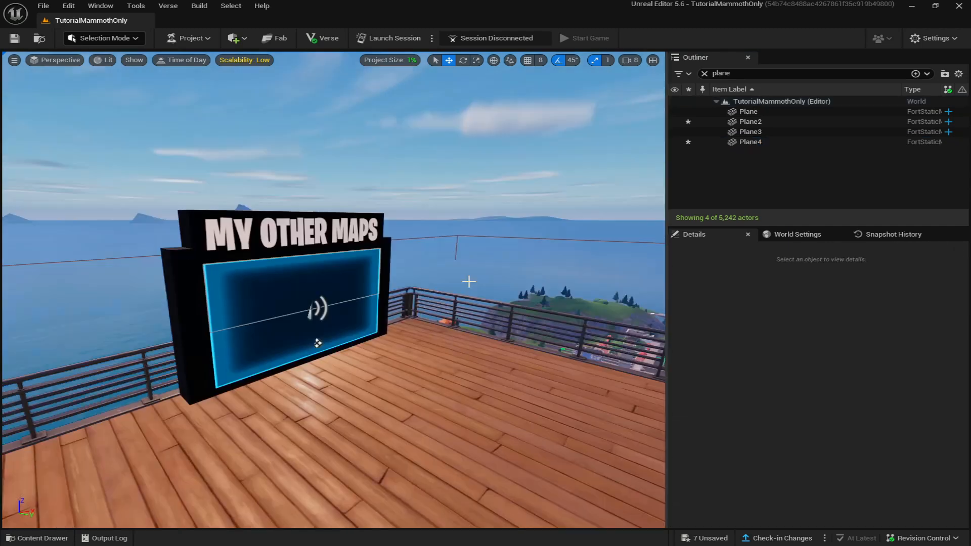
Duplicate the complete MY OTHER MAPS portal toward the opposite end of the platform and rotate the copy 180°
click(744, 142)
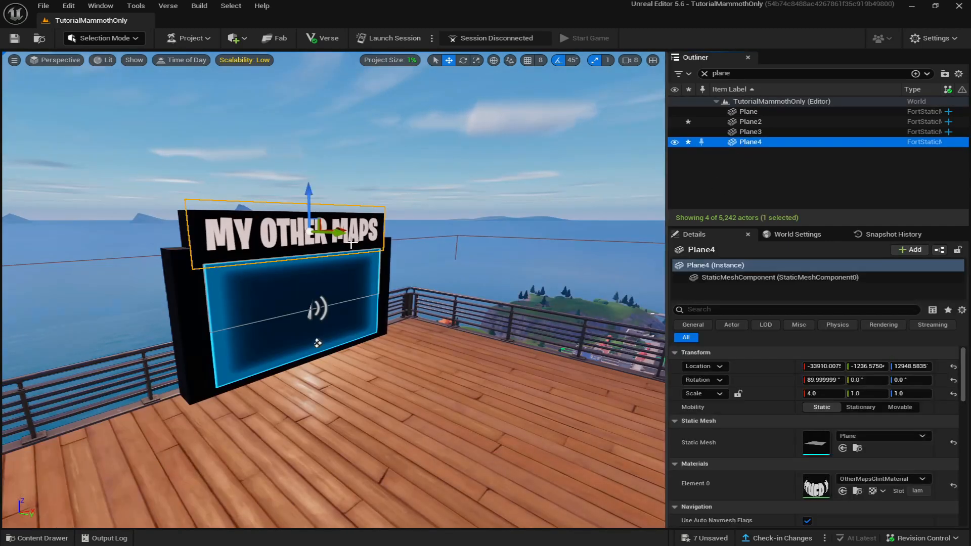
click(198, 228)
ctrl+click(319, 345)
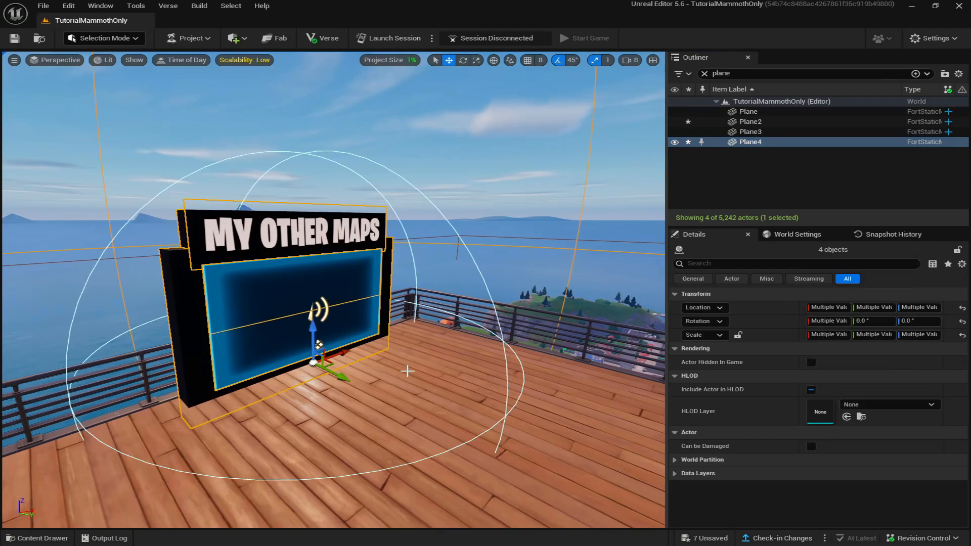
right_drag(406, 371, 454, 414)
alt+drag(199, 260, 541, 212)
right_drag(540, 213, 548, 213)
drag(121, 336, 324, 363)
right_drag(342, 369, 353, 371)
click(463, 63)
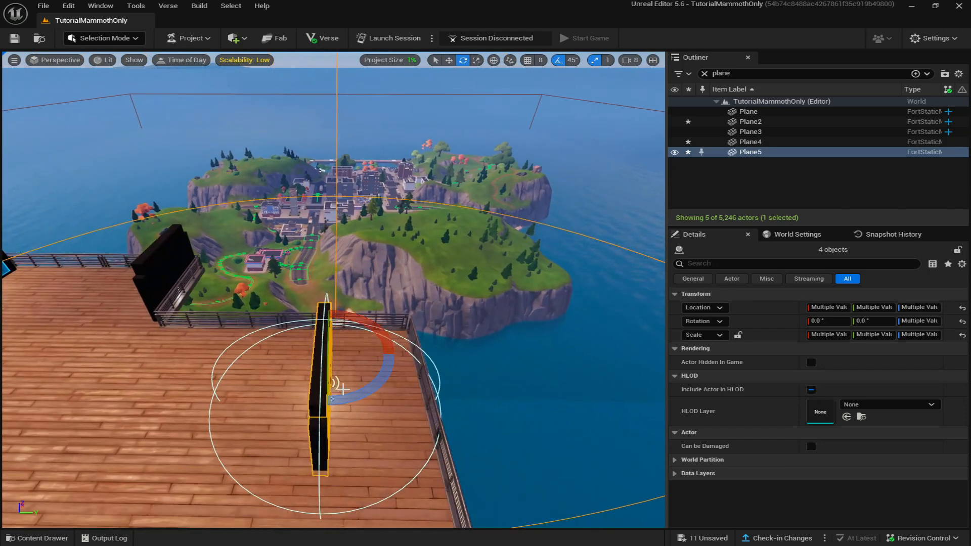
drag(344, 395, 246, 396)
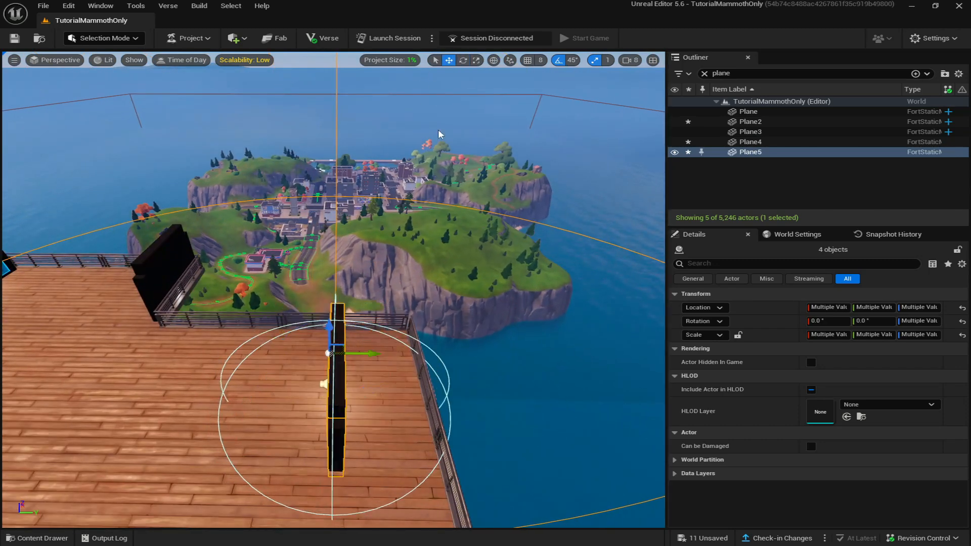
Move the rotated MY OTHER MAPS portal copy against the railing at the opposite end
middle_drag(312, 195, 324, 215)
drag(257, 217, 395, 240)
right_drag(395, 239, 229, 306)
key(Escape)
Duplicate the black frame of the MY OTHER MAPS portal, rotate it 90° and place it along the adjoining side railing
click(214, 289)
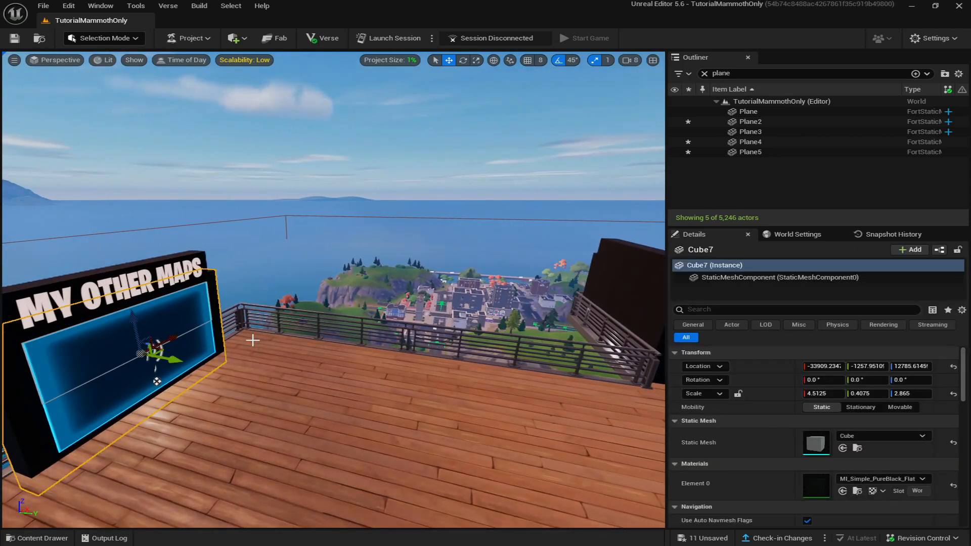
click(464, 60)
drag(152, 380, 86, 386)
click(448, 60)
drag(193, 330, 508, 338)
right_drag(507, 338, 314, 325)
drag(290, 304, 325, 307)
right_drag(324, 307, 284, 311)
key(w)
key(s)
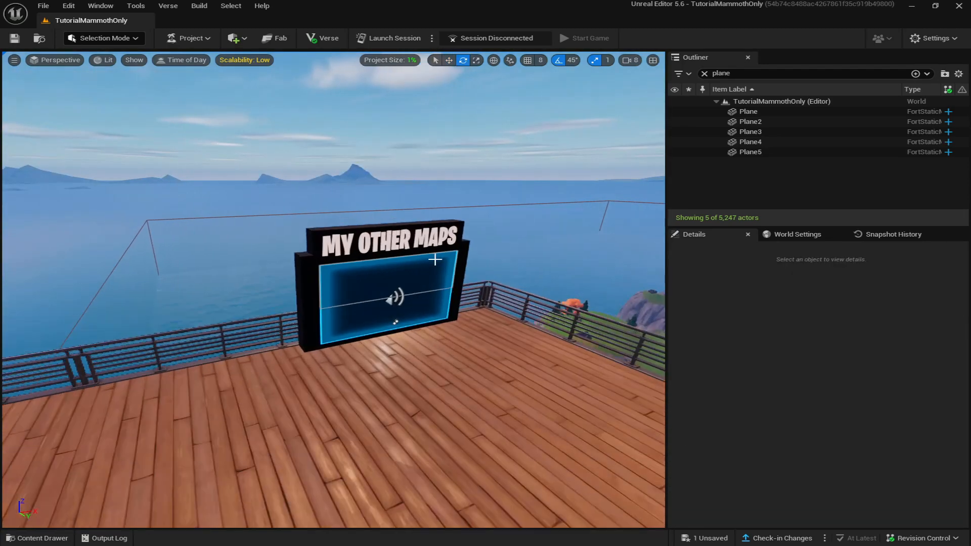
Duplicate the MY OTHER MAPS lettering plane and rotate the copy 90° about Z
double_click(751, 152)
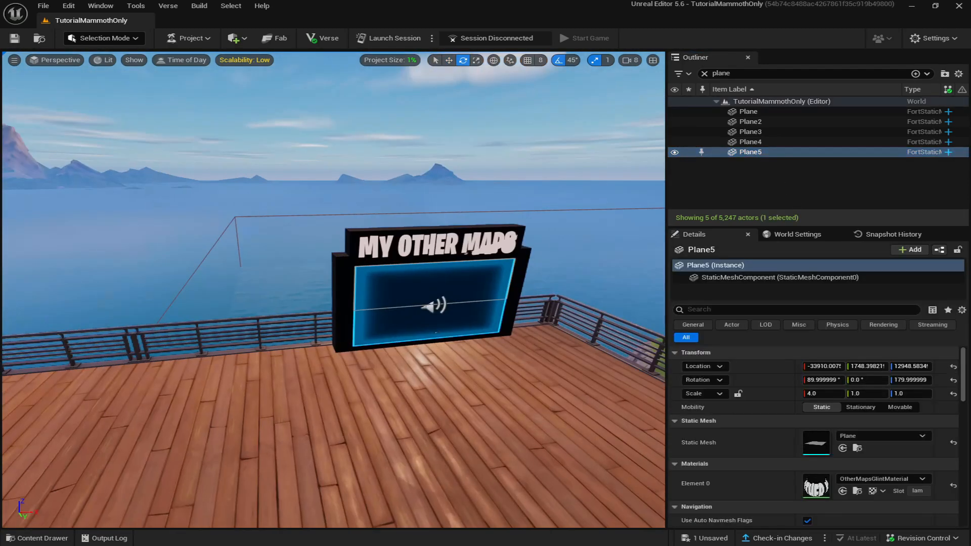
double_click(778, 141)
alt+drag(444, 235, 438, 219)
click(449, 61)
right_drag(492, 140, 495, 145)
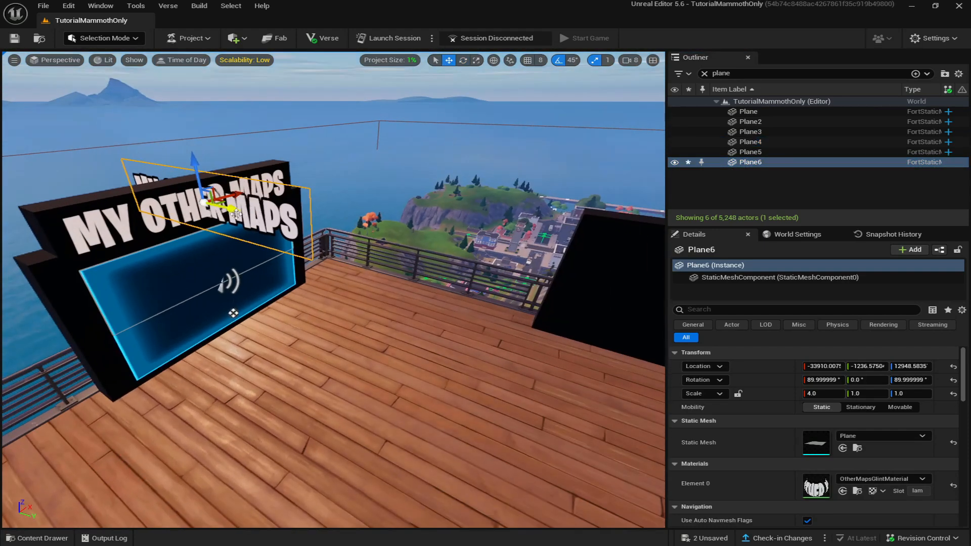
Move the rotated lettering plane onto the front of the new black wall by the side railing
drag(236, 214, 456, 228)
right_drag(225, 337, 225, 336)
drag(67, 348, 302, 301)
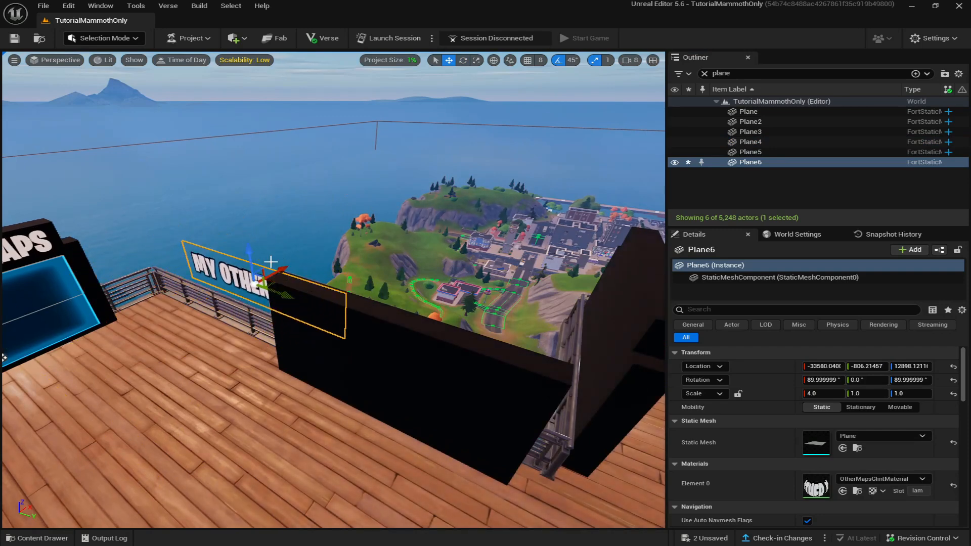
drag(270, 261, 397, 324)
Apply FirstPersonGlintMaterial to the lettering plane on the black wall
right_drag(397, 324, 448, 269)
click(850, 482)
text(first)
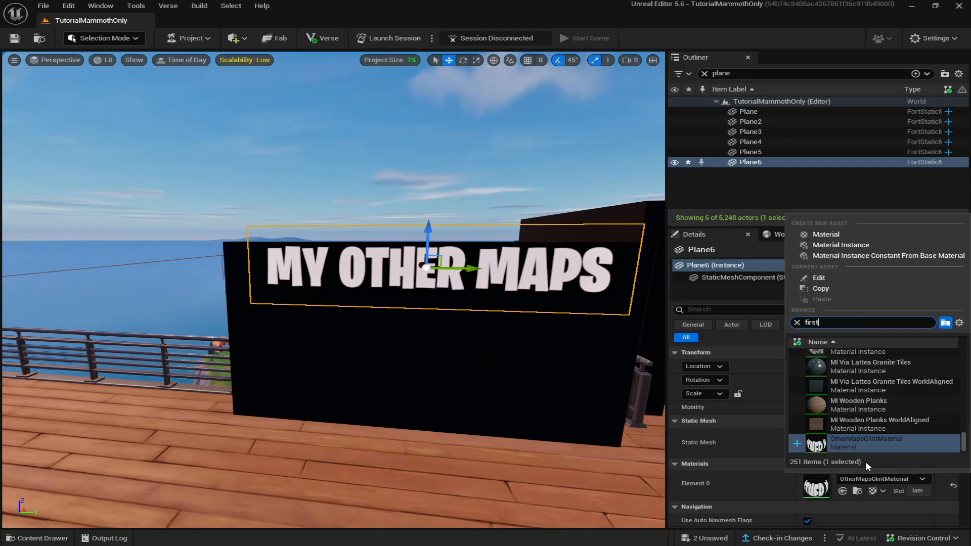
click(860, 358)
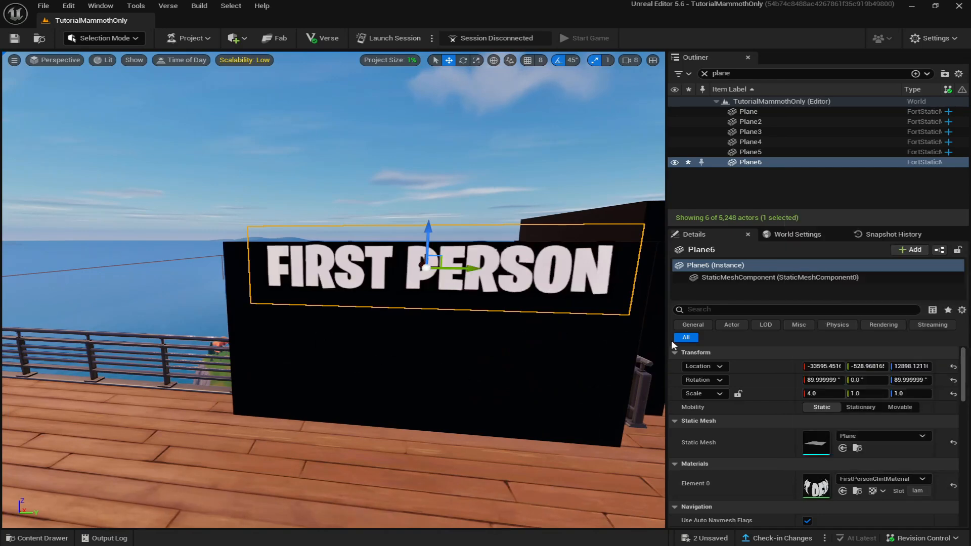
Lower the FIRST PERSON lettering slightly and centre it across the upper part of the black wall
right_drag(526, 324, 538, 304)
drag(317, 217, 317, 220)
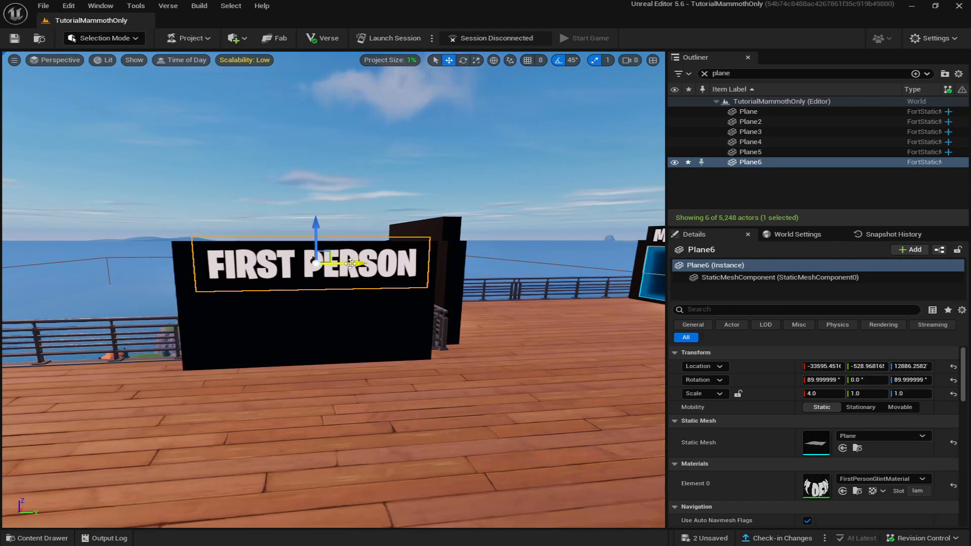
drag(350, 264, 346, 262)
click(366, 202)
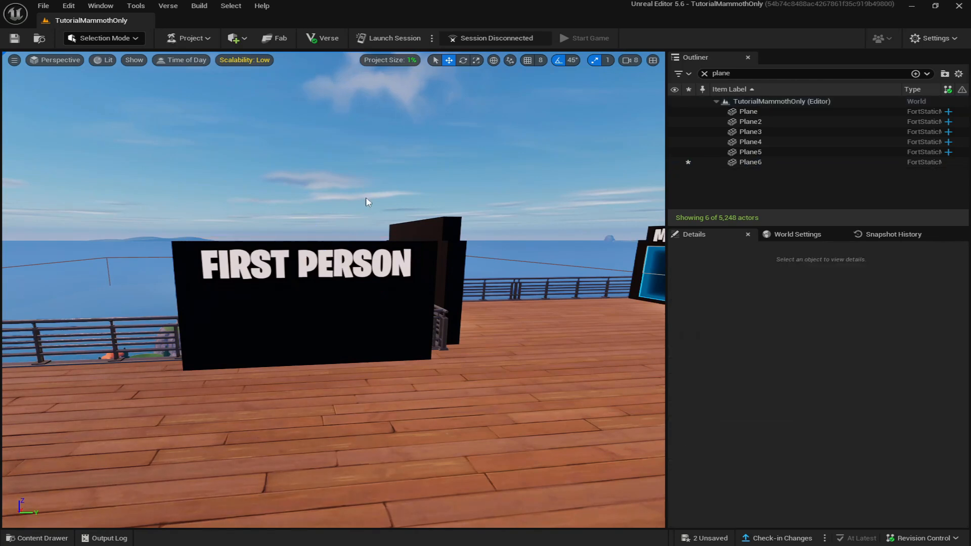
Change the material of the cube behind the FIRST PERSON text to MI_Simple_SteelBlue_Flat
key(w)
right_drag(374, 354, 355, 356)
click(373, 361)
click(903, 479)
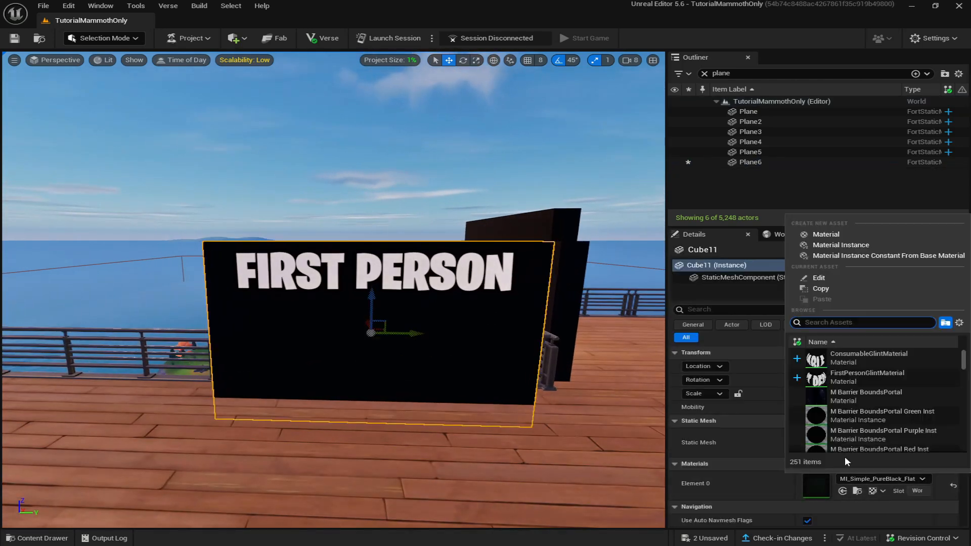
text(black)
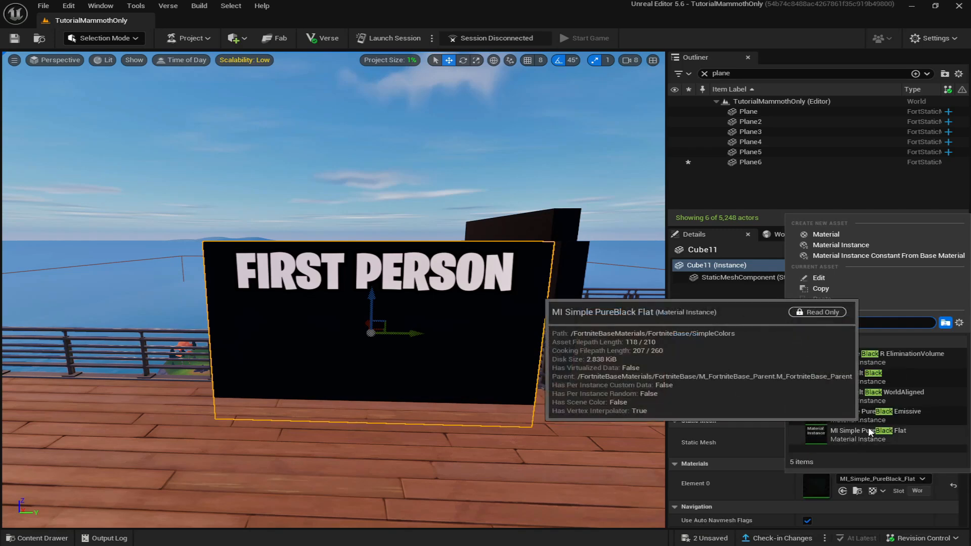
key(Escape)
text(bl)
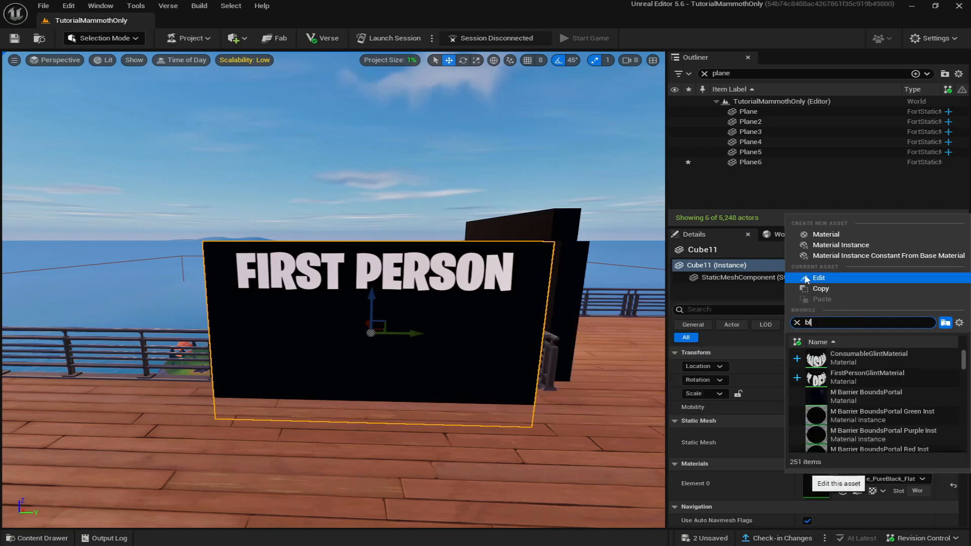
text(ue)
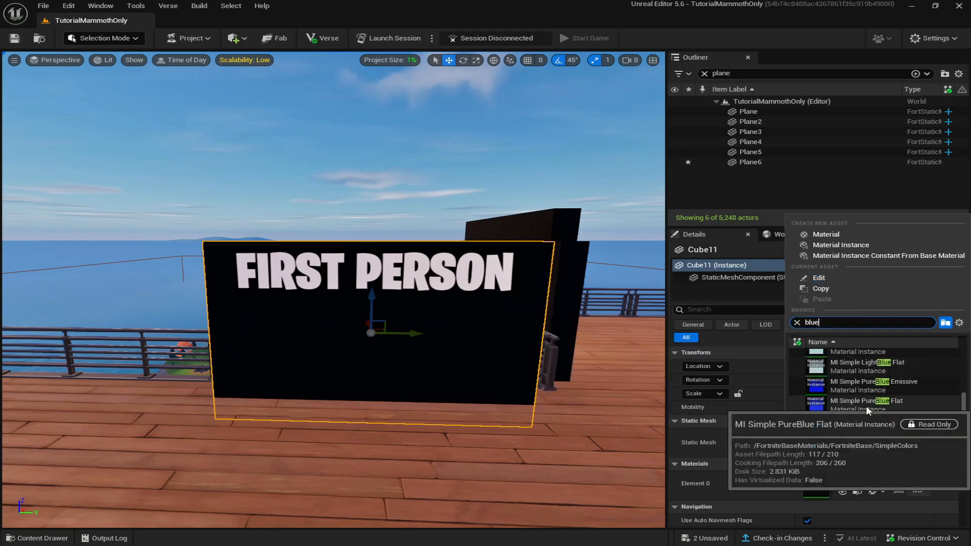
click(855, 441)
drag(416, 271, 422, 339)
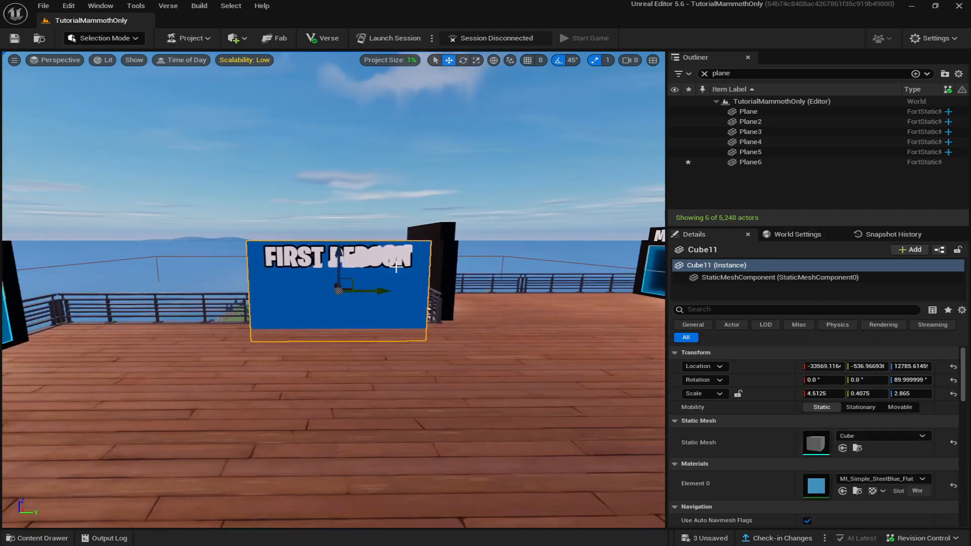
drag(396, 267, 396, 236)
key(Escape)
drag(396, 297, 388, 266)
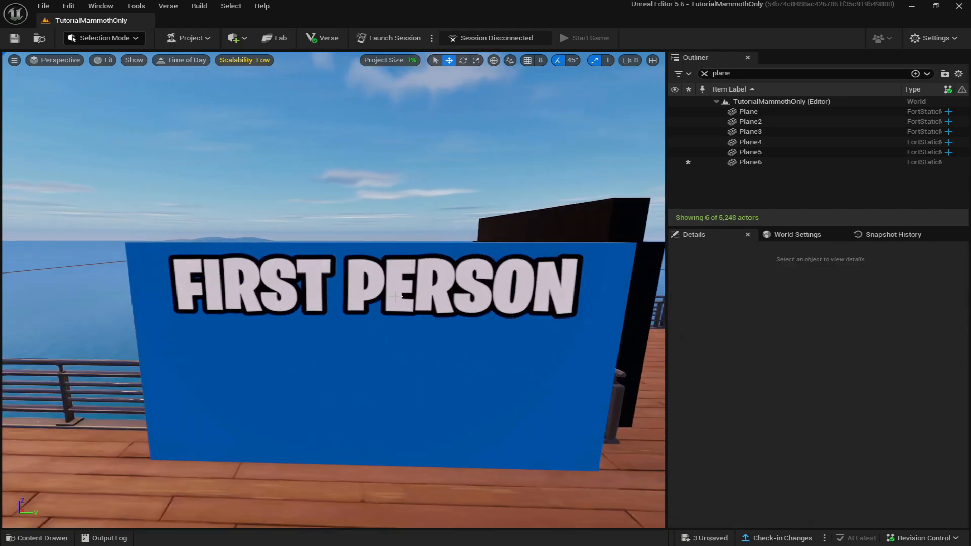
Find the Switch device in the Fortnite content and place it on the blue sign below the FIRST PERSON text
click(37, 539)
click(47, 436)
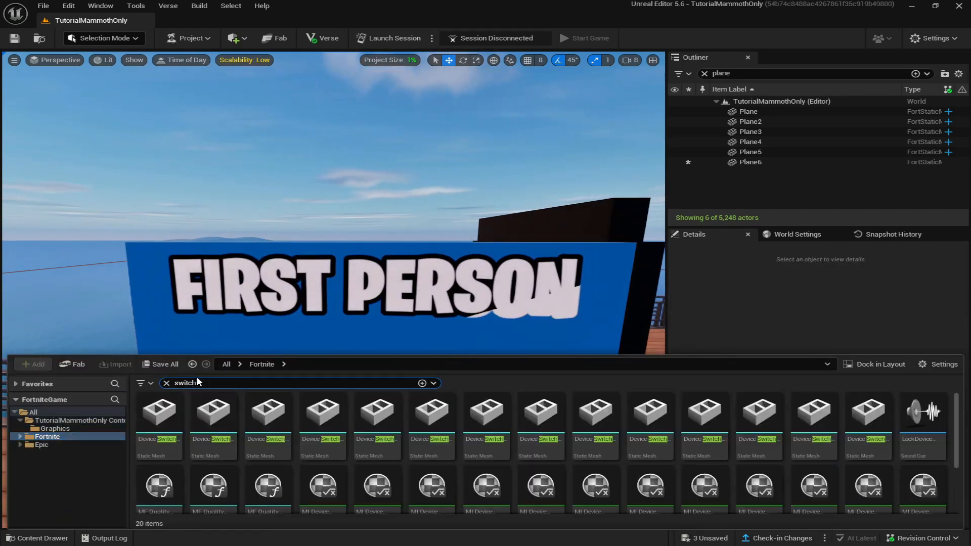
drag(535, 468, 427, 317)
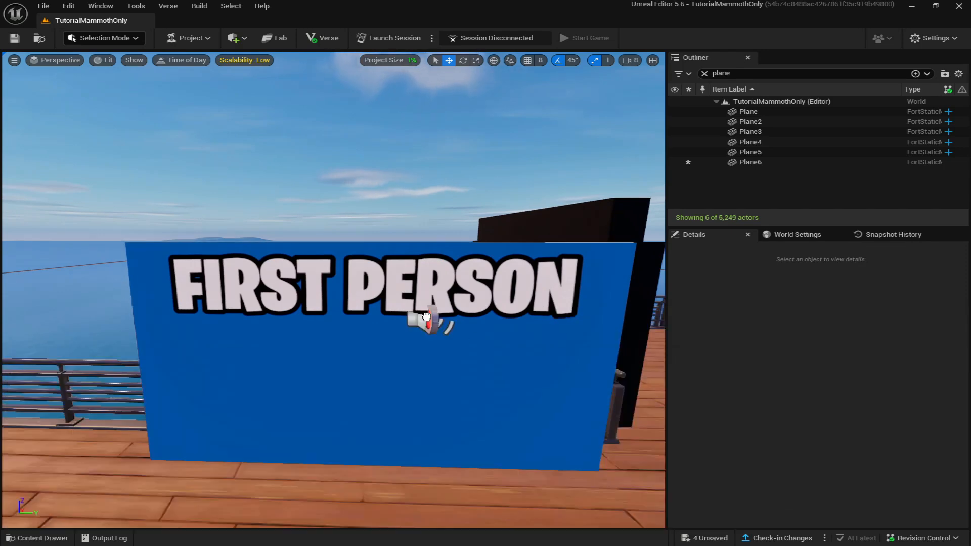
drag(387, 374, 590, 408)
Set the switch's Turn On Text to On and its Turn Off Text to Off
click(820, 462)
text(On)
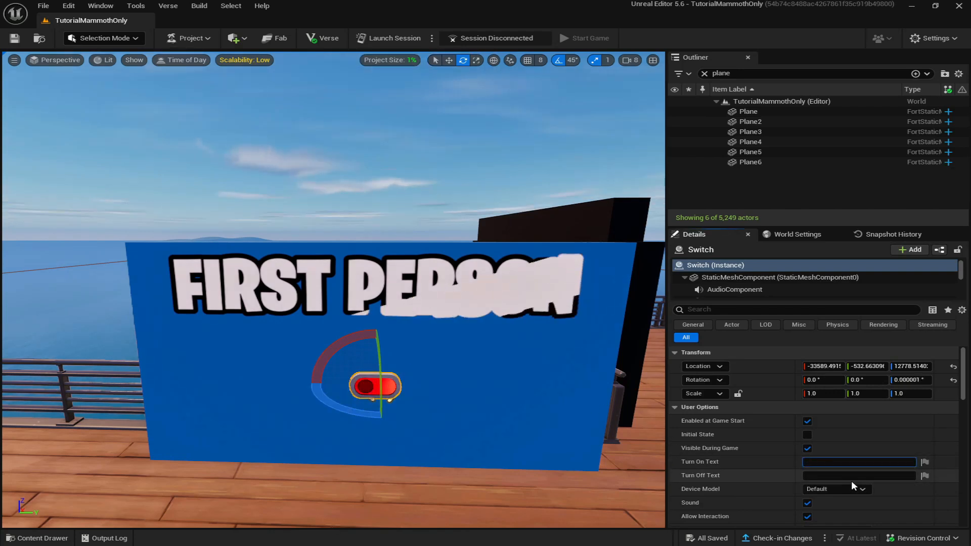
click(848, 478)
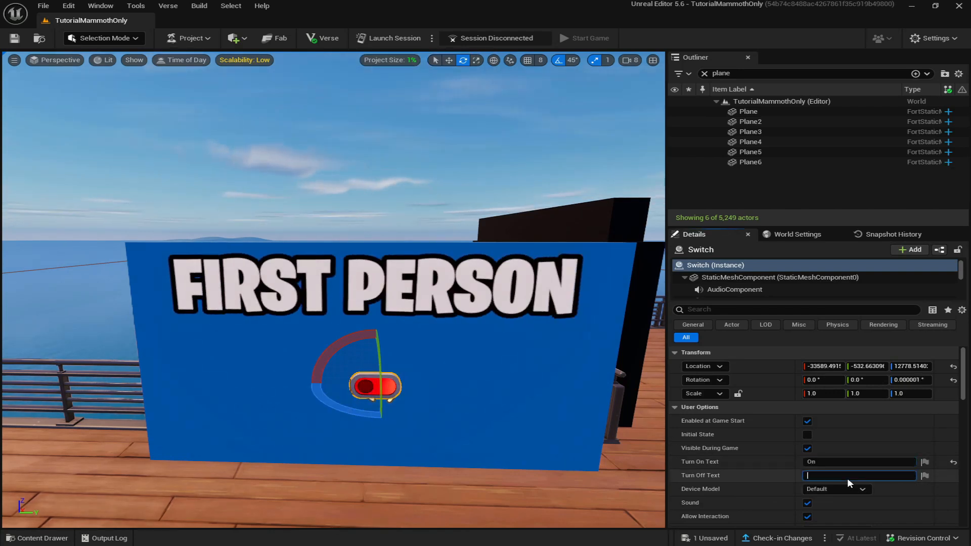
text(Off)
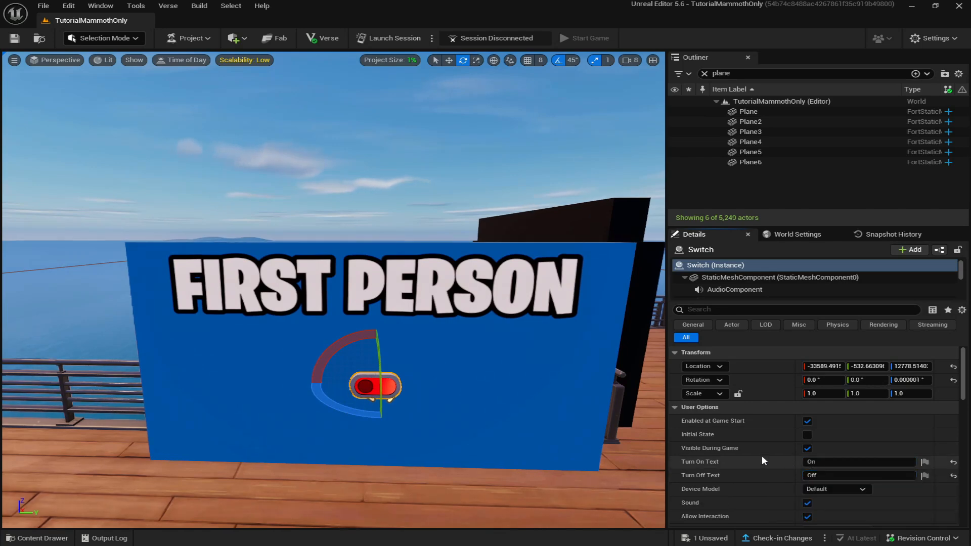
Disable the switch's sound and change its device model to Toggle Switch
scroll(762, 455, down, 3)
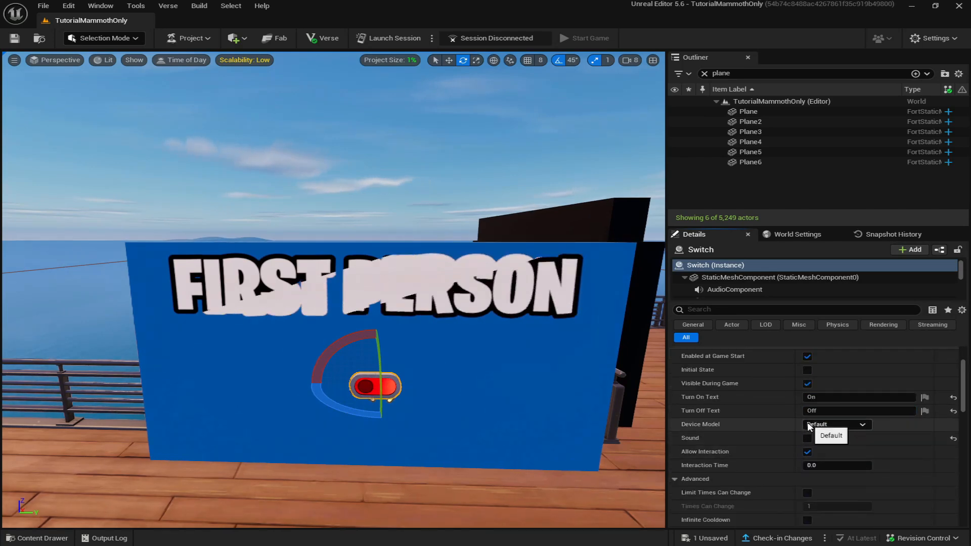
click(835, 424)
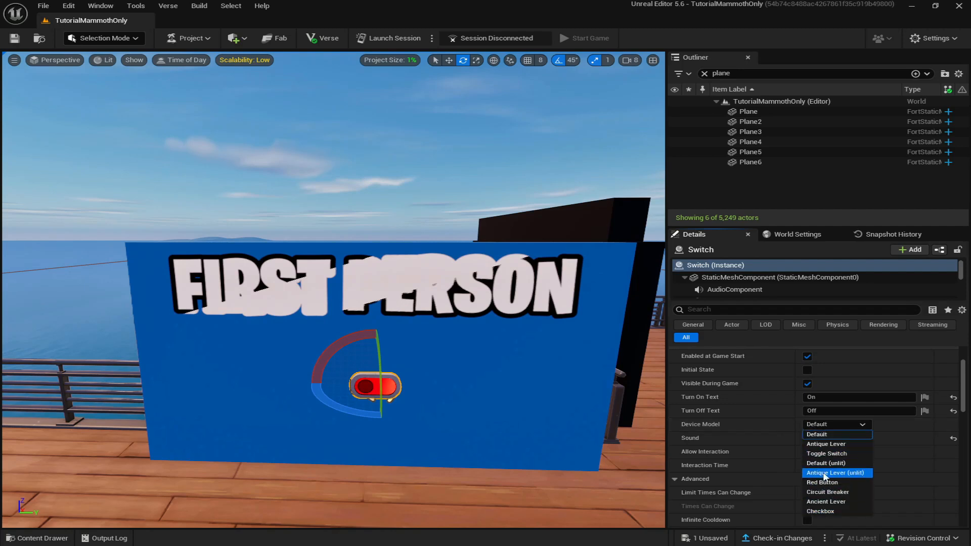
click(819, 454)
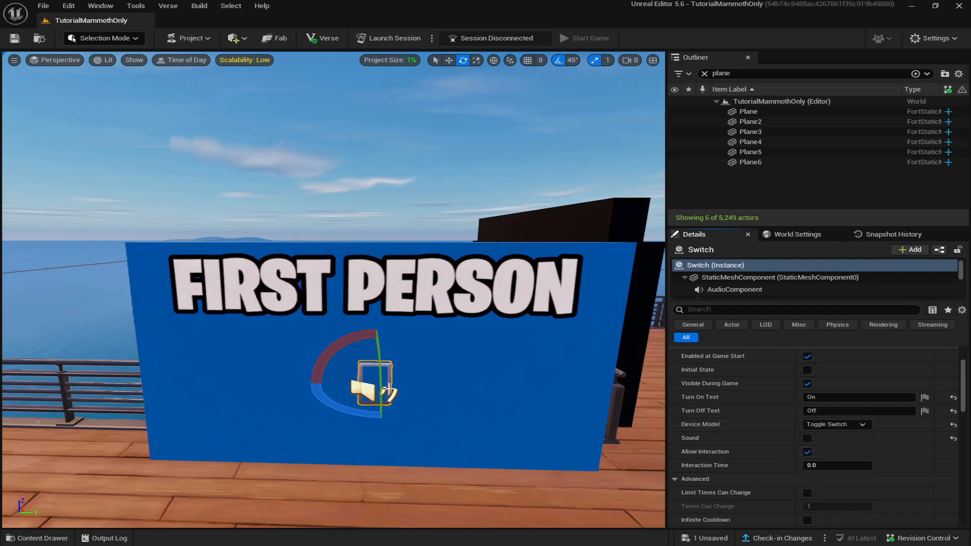
Turn the toggle switch horizontal and enlarge it to about twice its size on the lower middle of the blue sign
drag(387, 389, 354, 390)
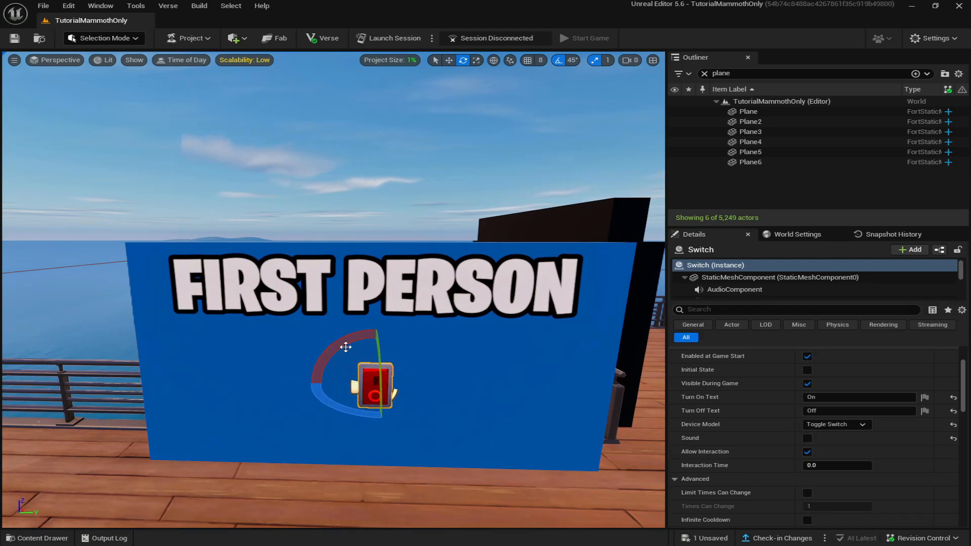
drag(345, 347, 441, 351)
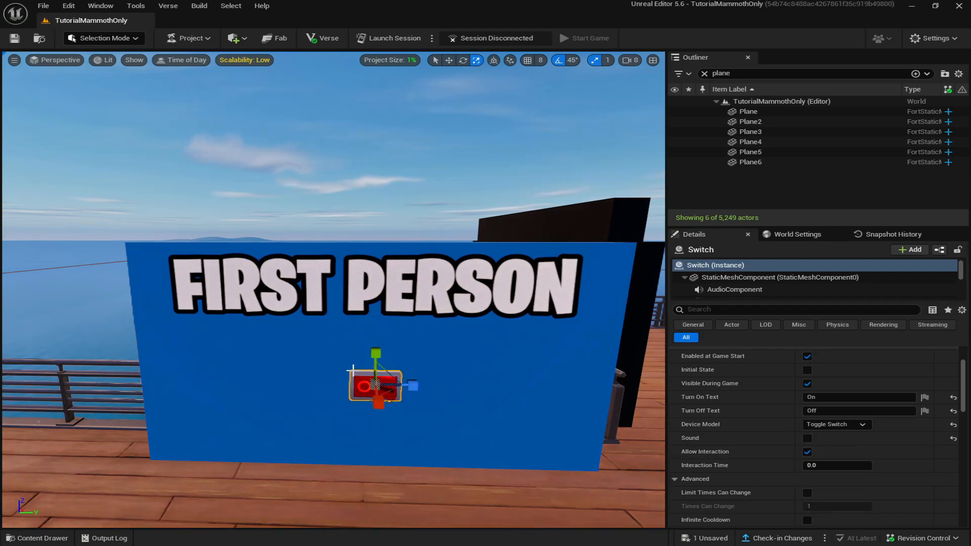
mouse_move(376, 384)
mouse_down()
mouse_move(407, 364)
mouse_move(376, 363)
mouse_move(377, 384)
mouse_up()
right_drag(399, 364, 401, 338)
key(s)
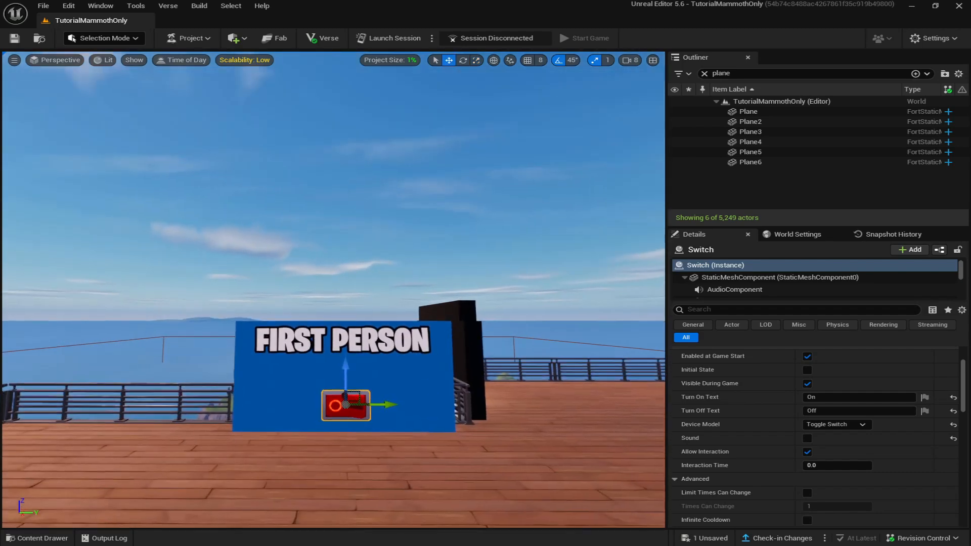
drag(399, 364, 399, 332)
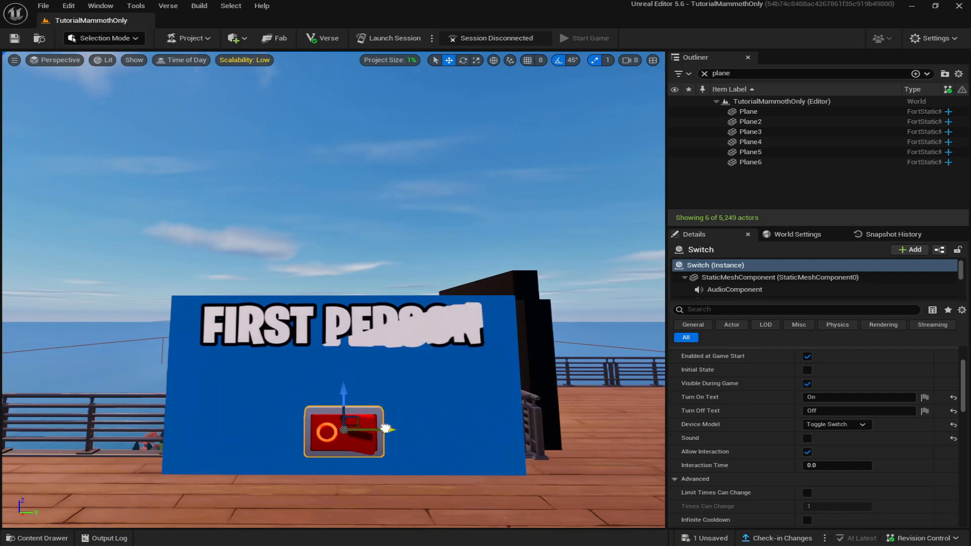
scroll(740, 452, down, 2)
scroll(772, 441, down, 15)
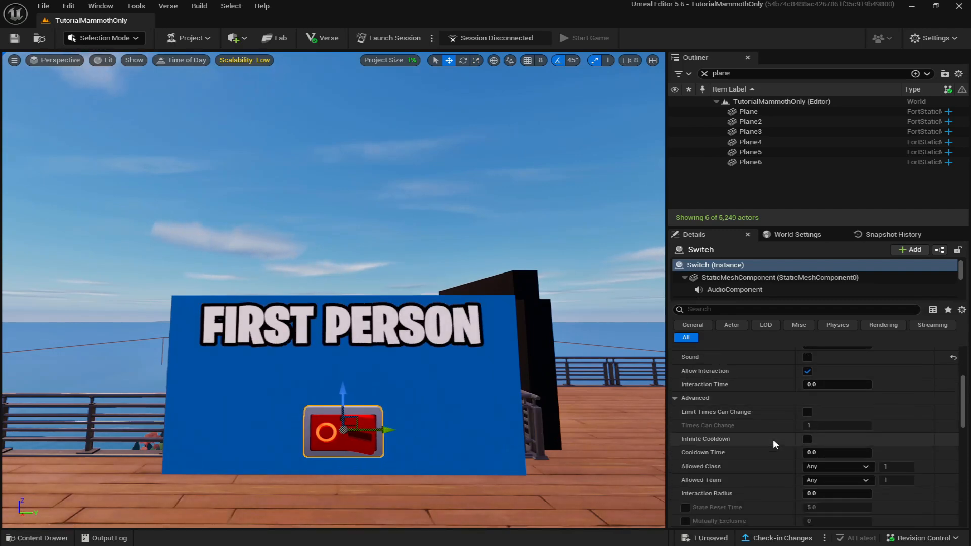
scroll(773, 439, up, 10)
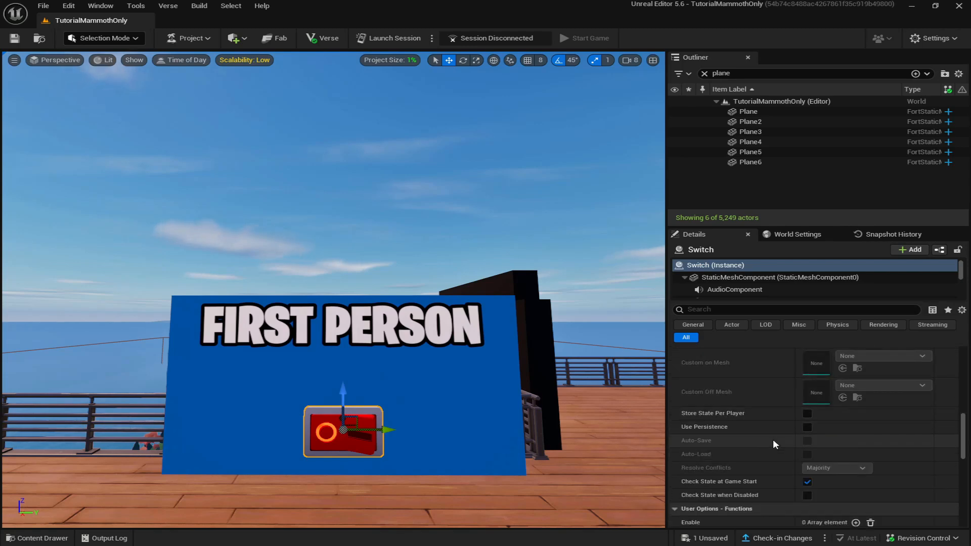
Place a First Person Camera device in front of the blue sign, beside the switch, and disable Add to Players on Start
mouse_move(599, 430)
right_down()
mouse_move(632, 450)
mouse_move(600, 429)
right_up()
click(44, 538)
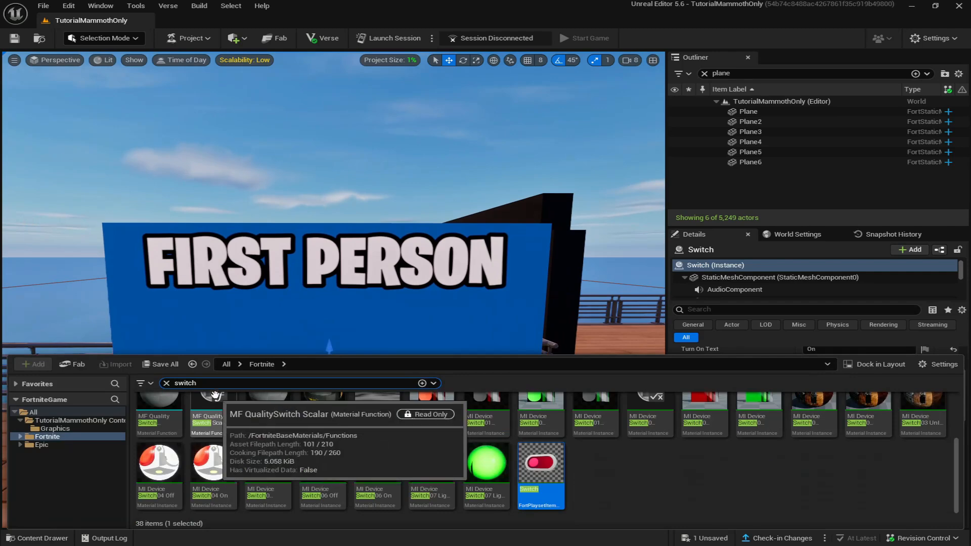
text(first)
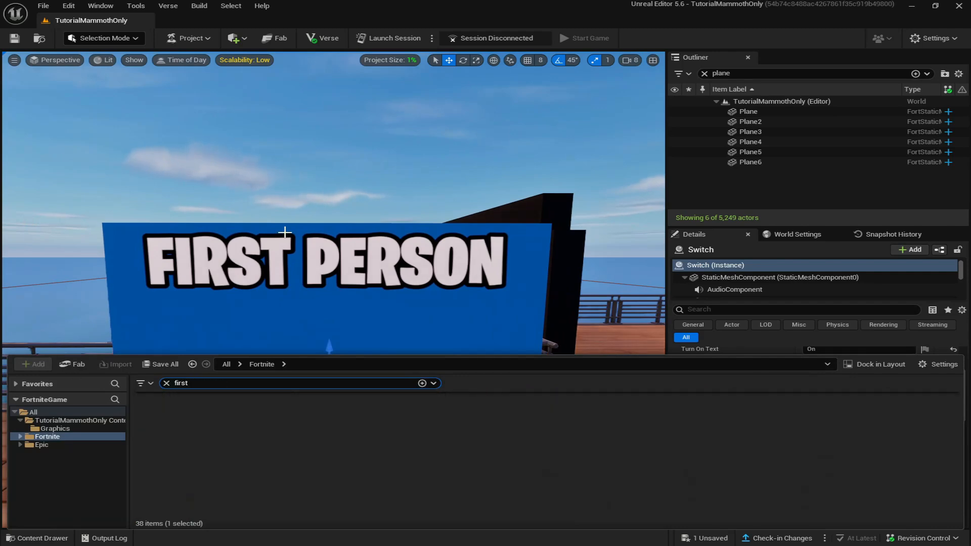
mouse_move(147, 438)
mouse_down()
mouse_move(144, 304)
mouse_move(152, 450)
mouse_up()
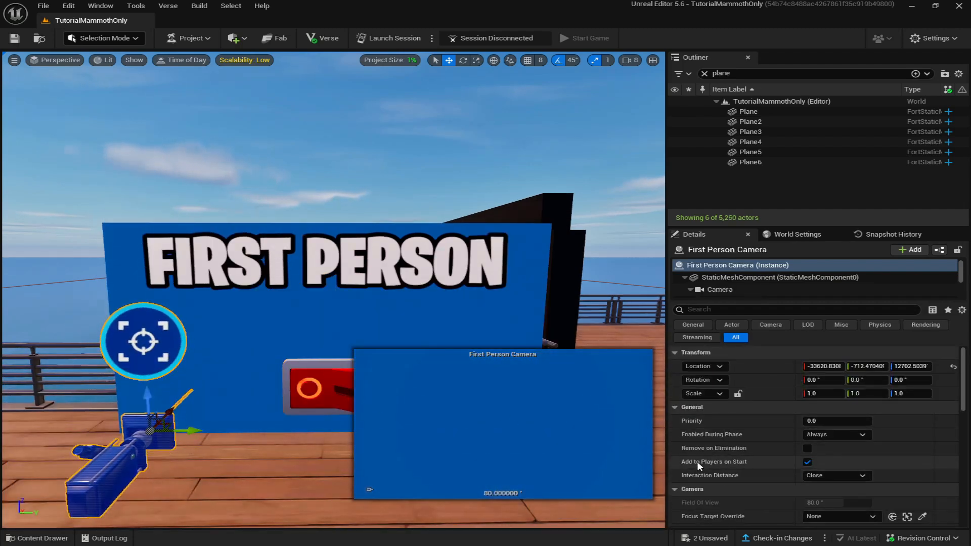
scroll(804, 481, down, 10)
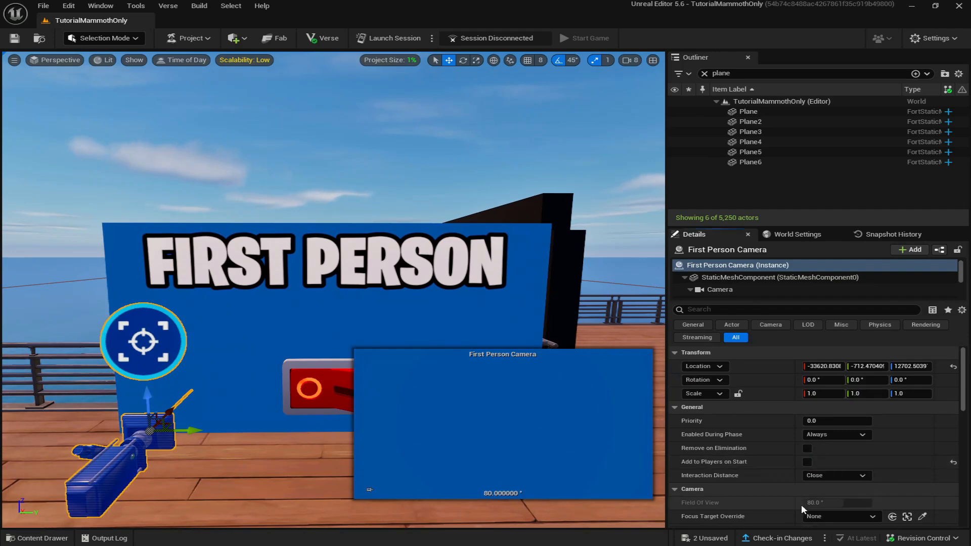
scroll(774, 451, down, 5)
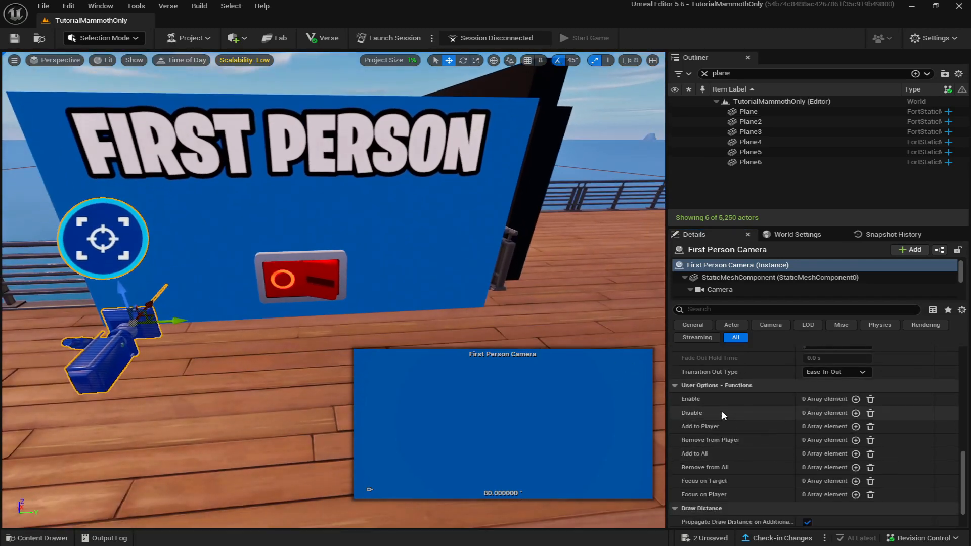
Bind the camera's Add to Player function to the toggle switch's On Turned On event
click(856, 426)
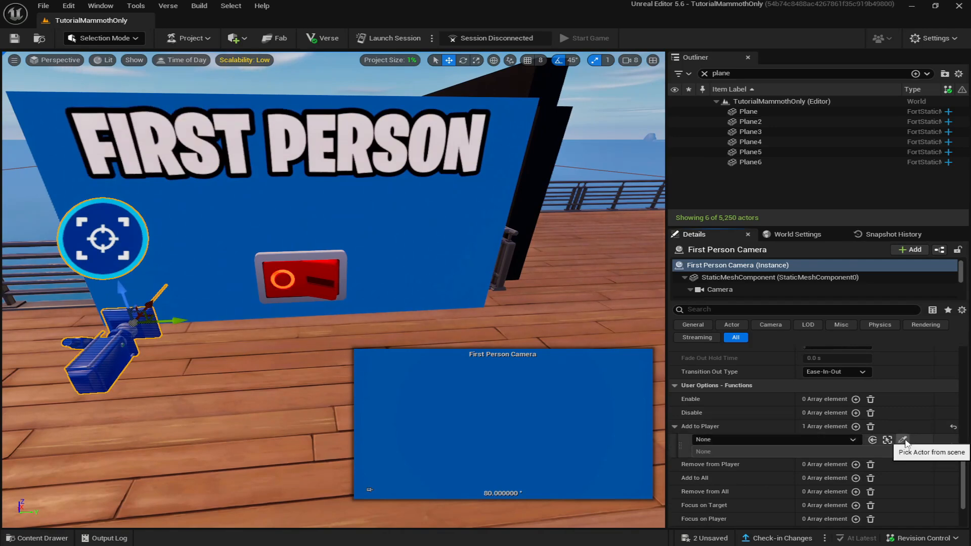
click(903, 440)
click(335, 277)
click(715, 451)
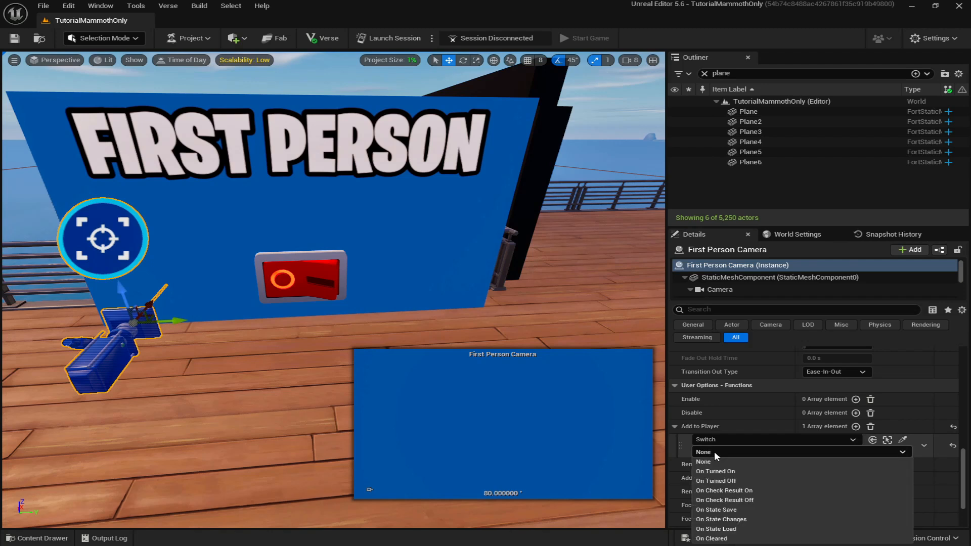
click(727, 474)
scroll(727, 478, down, 2)
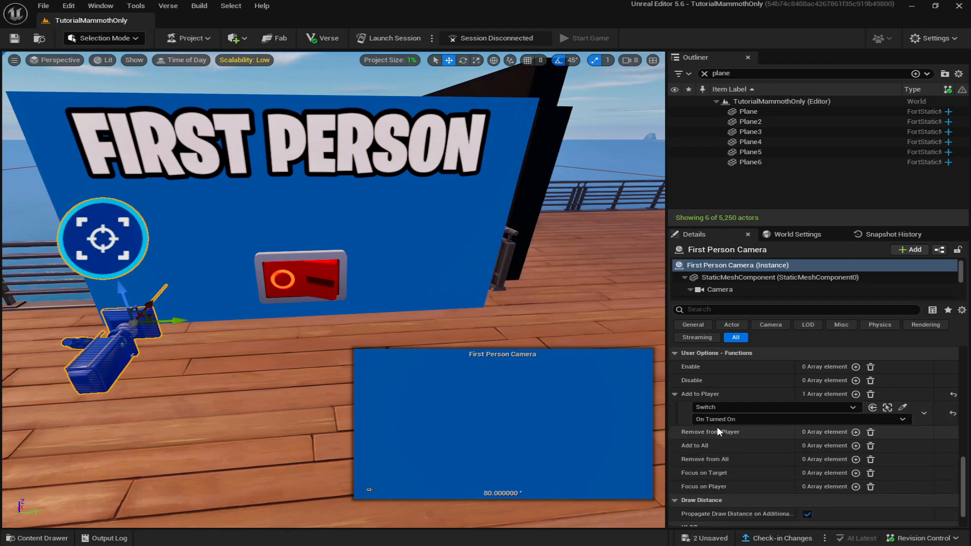
Bind the camera's Remove from Player function to the same switch's On Turned Off event
click(856, 432)
click(903, 446)
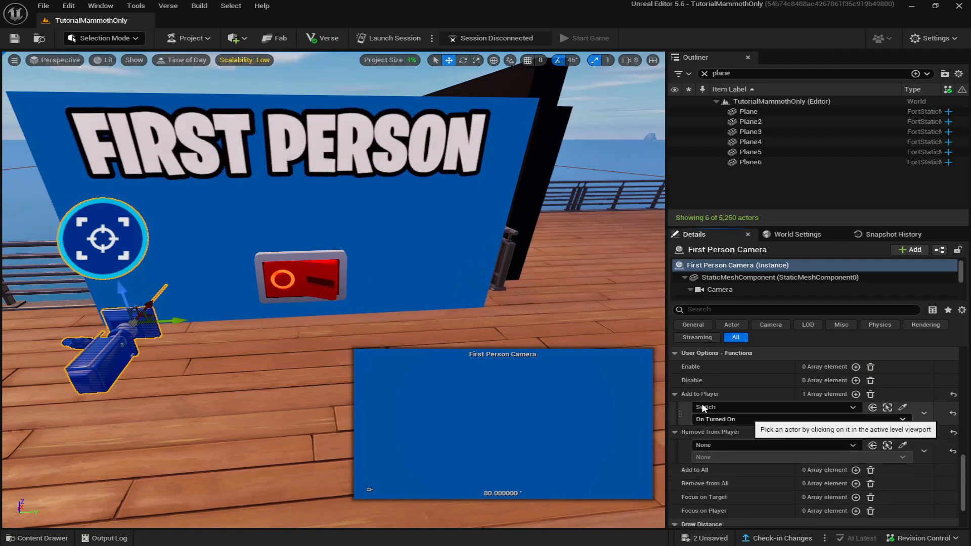
click(319, 291)
click(709, 457)
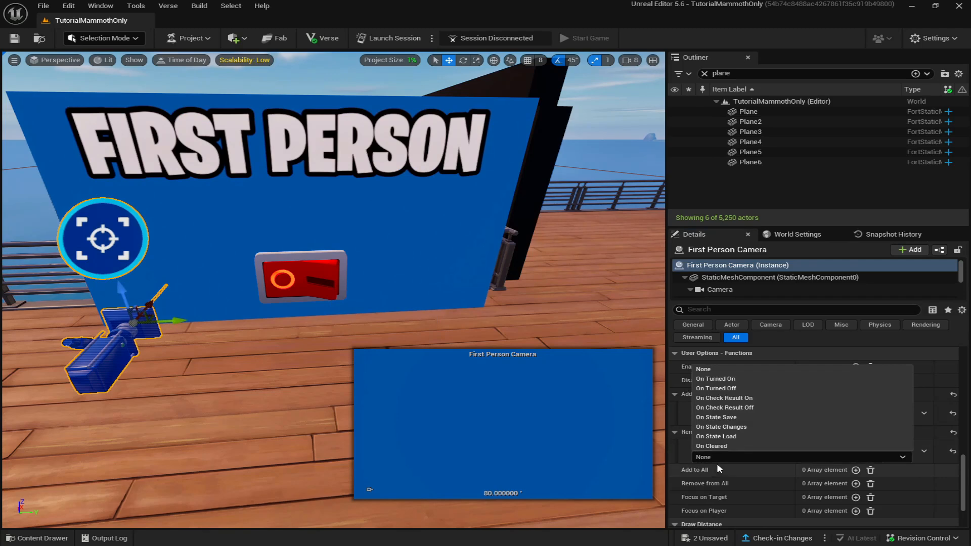
click(733, 388)
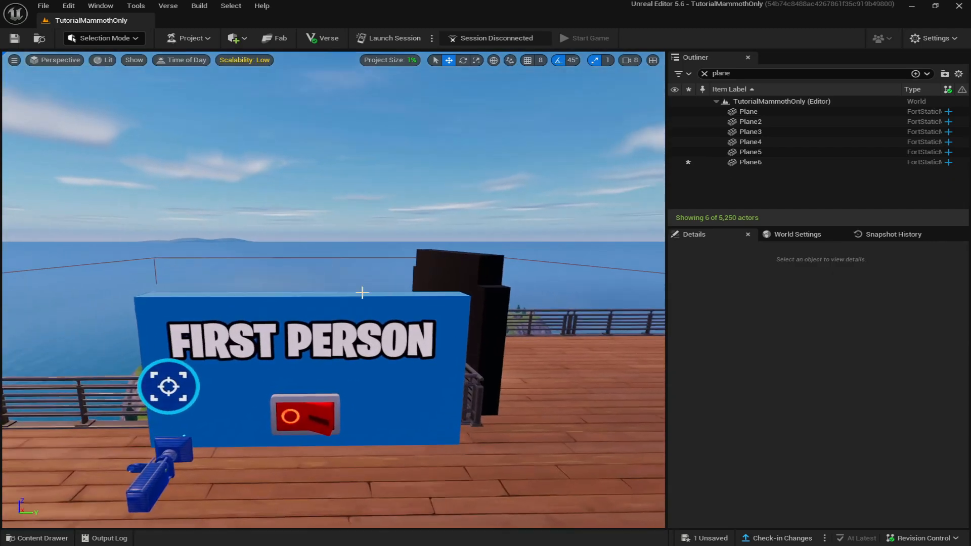
Find the Player Spawner device in the Fortnite assets by searching for player and place it on the open wooden deck
middle_drag(362, 293, 379, 333)
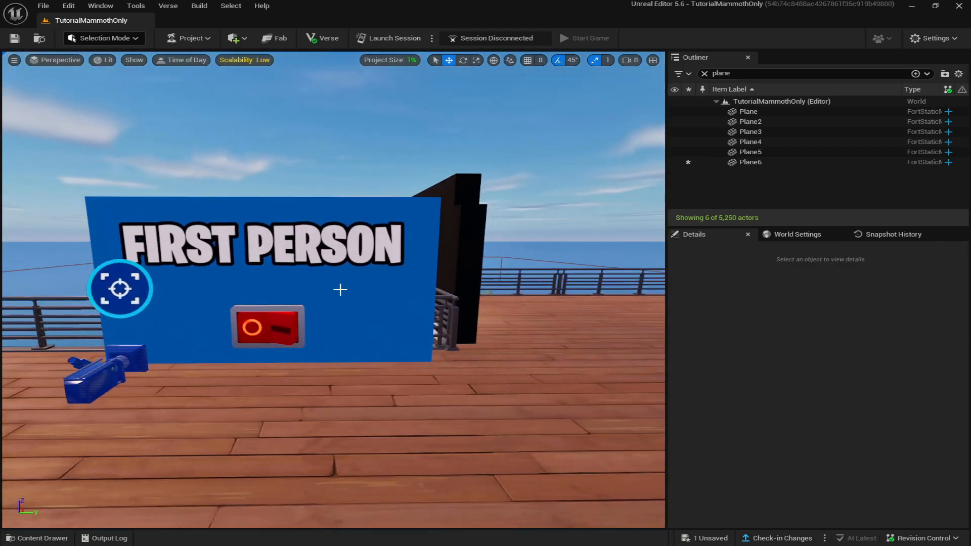
drag(330, 290, 309, 354)
right_drag(511, 318, 528, 317)
key(w)
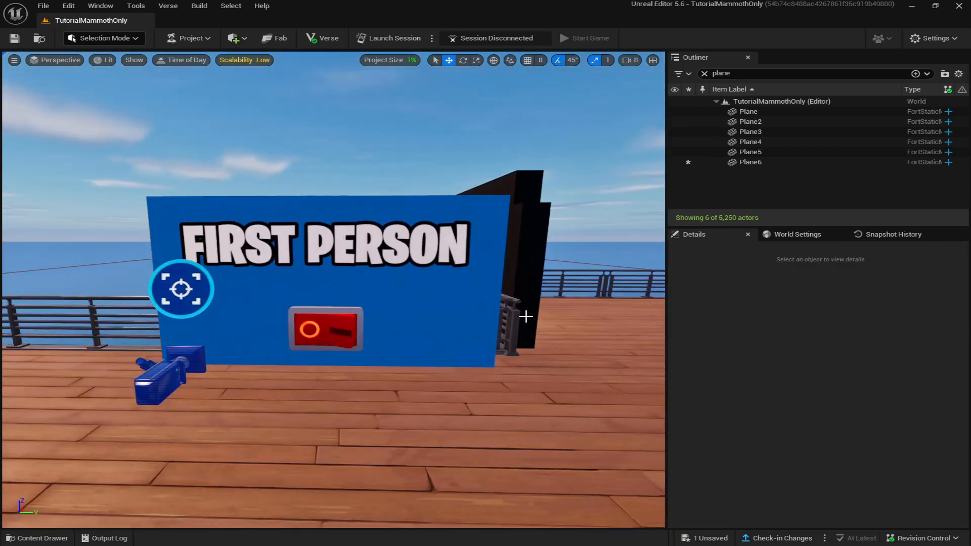
key(w)
right_drag(386, 339, 311, 378)
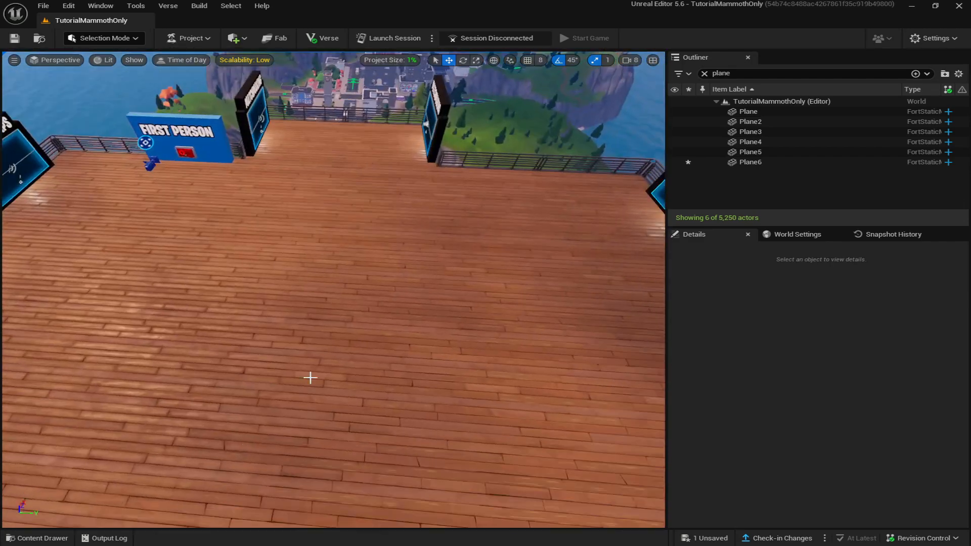
click(63, 537)
click(166, 383)
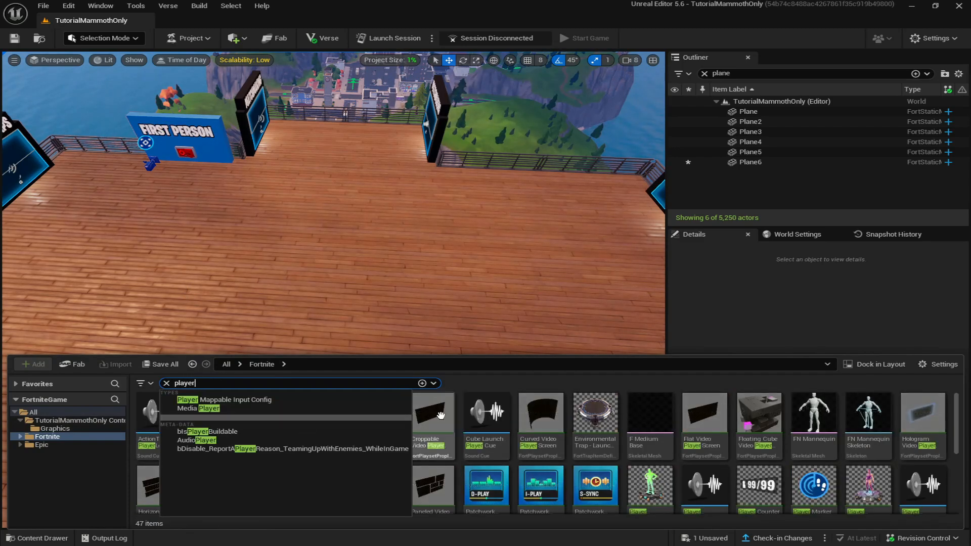
scroll(582, 422, down, 1)
scroll(586, 424, down, 1)
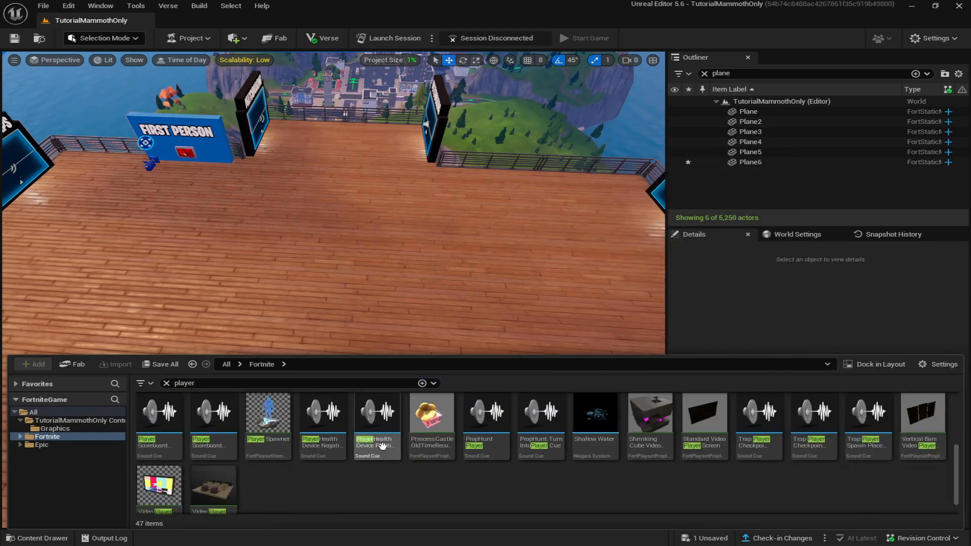
drag(267, 422, 277, 367)
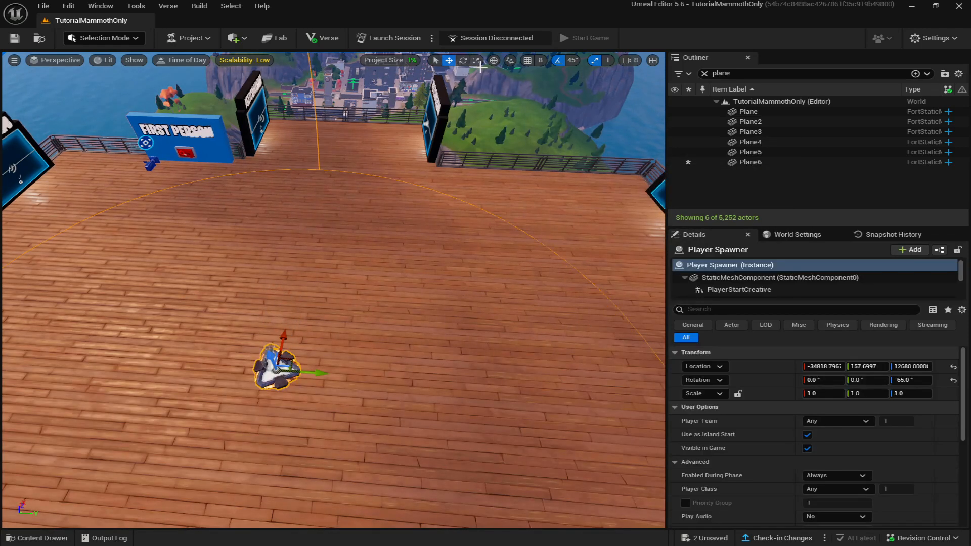
Rotate the Player Spawner to about -155° around Z so that it faces the matchmaking signs
drag(276, 426, 267, 358)
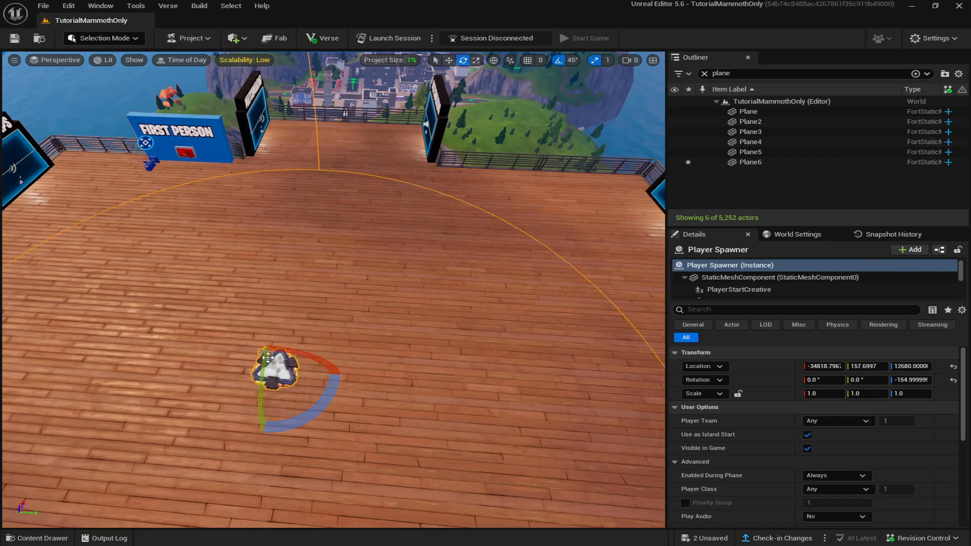
key(w)
right_drag(364, 402, 361, 445)
mouse_move(341, 304)
right_down()
mouse_move(263, 253)
mouse_move(309, 263)
mouse_move(342, 304)
right_up()
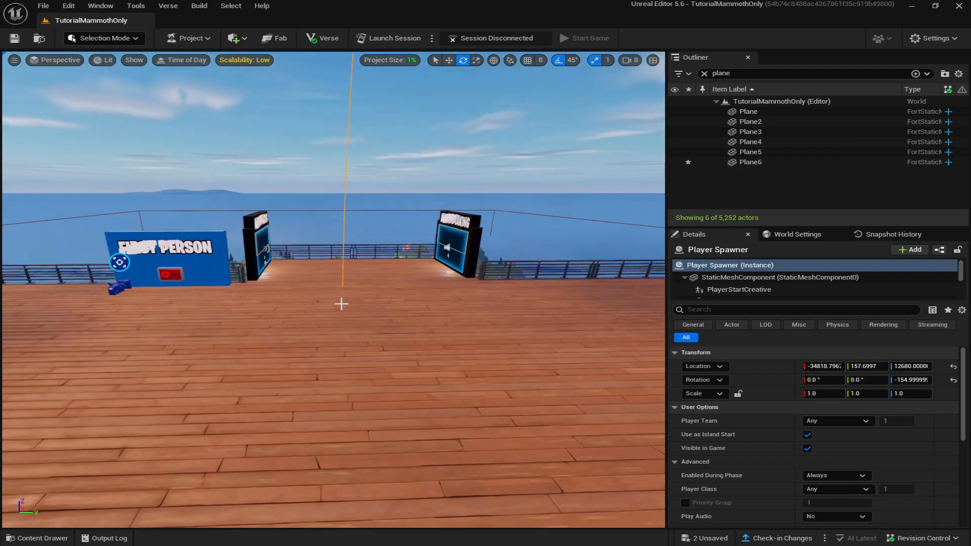
key(s)
right_drag(381, 240, 385, 278)
click(449, 61)
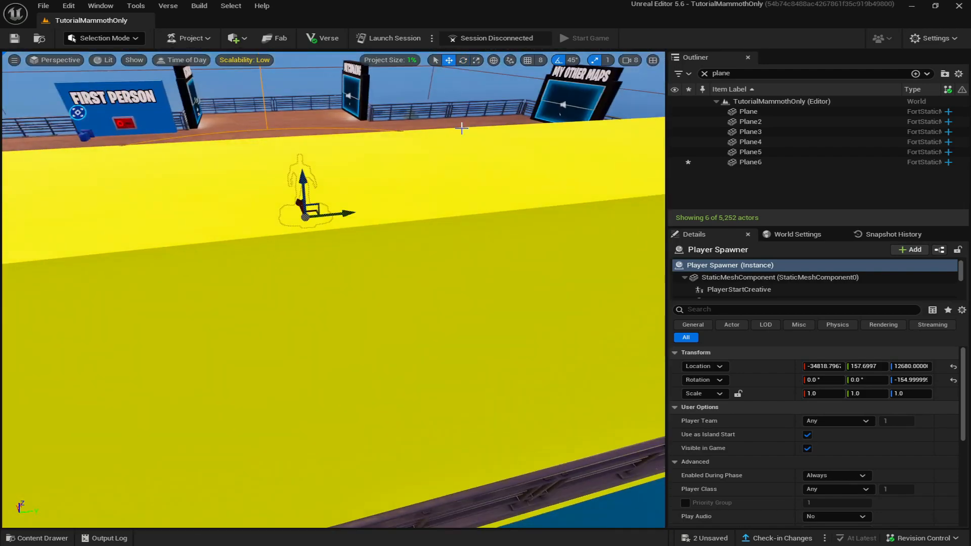
key(w)
right_drag(530, 363, 536, 381)
key(s)
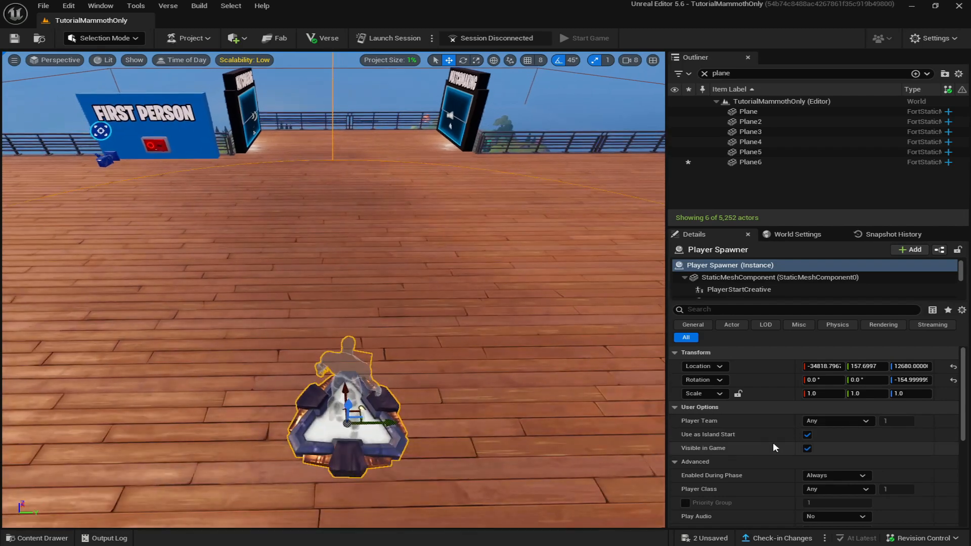
click(807, 448)
Duplicate the Player Spawner and place the copy directly beside the first one along the Y axis
key(s)
right_drag(403, 344, 406, 376)
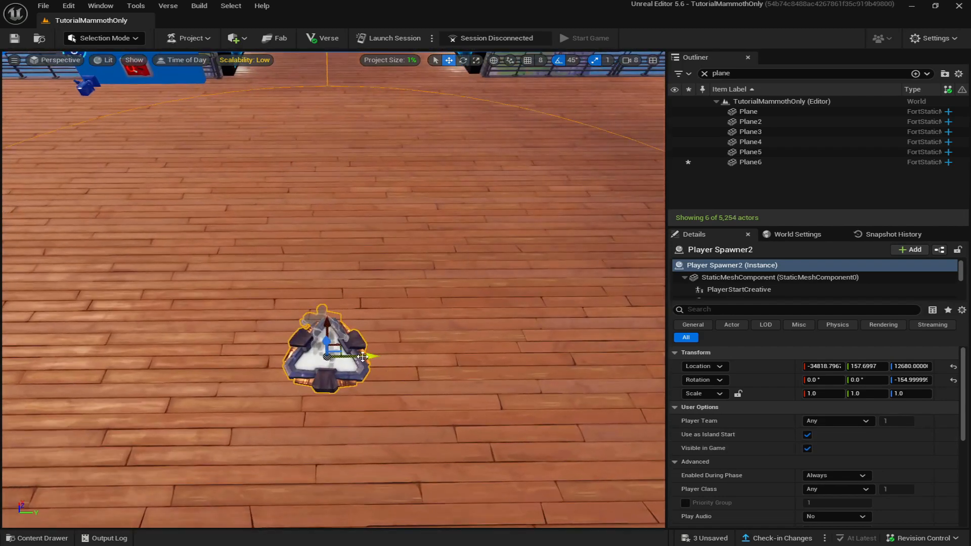
alt+drag(362, 356, 444, 357)
key(s)
mouse_move(472, 308)
right_down()
mouse_move(473, 328)
mouse_move(473, 313)
right_up()
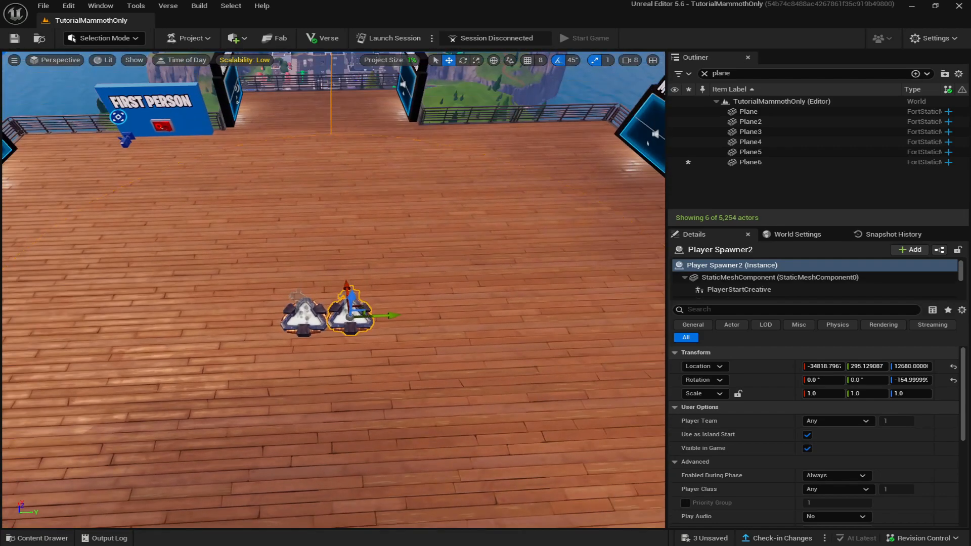
Select both spawners and duplicate the pair repeatedly along the deck to form six rows of two
right_drag(428, 347, 428, 335)
ctrl+click(306, 336)
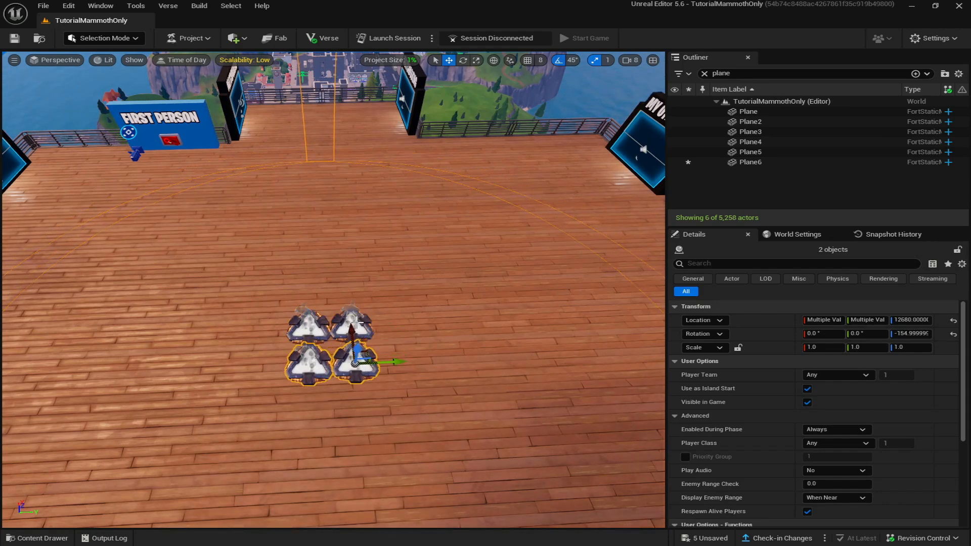
alt+drag(360, 320, 367, 490)
right_drag(368, 405, 368, 445)
right_drag(369, 405, 377, 389)
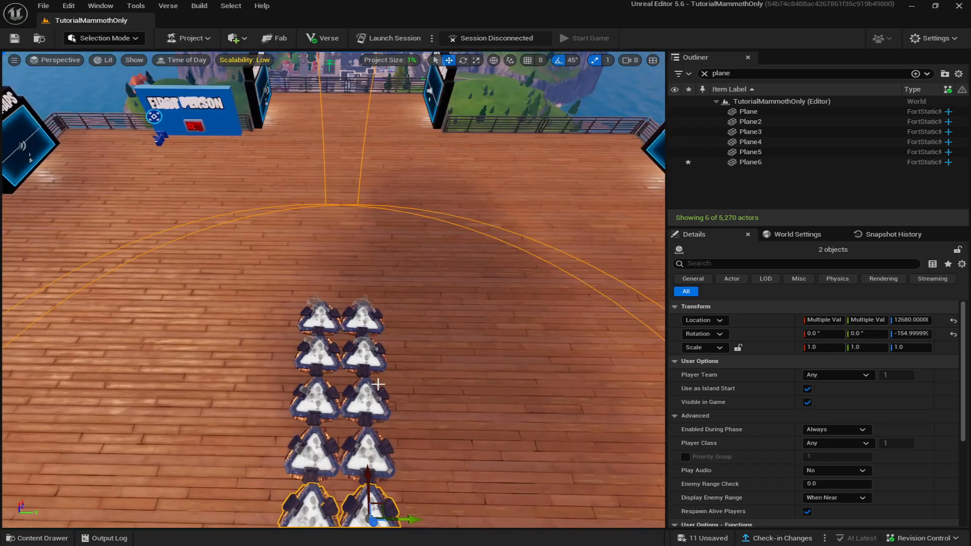
alt+drag(365, 471, 379, 269)
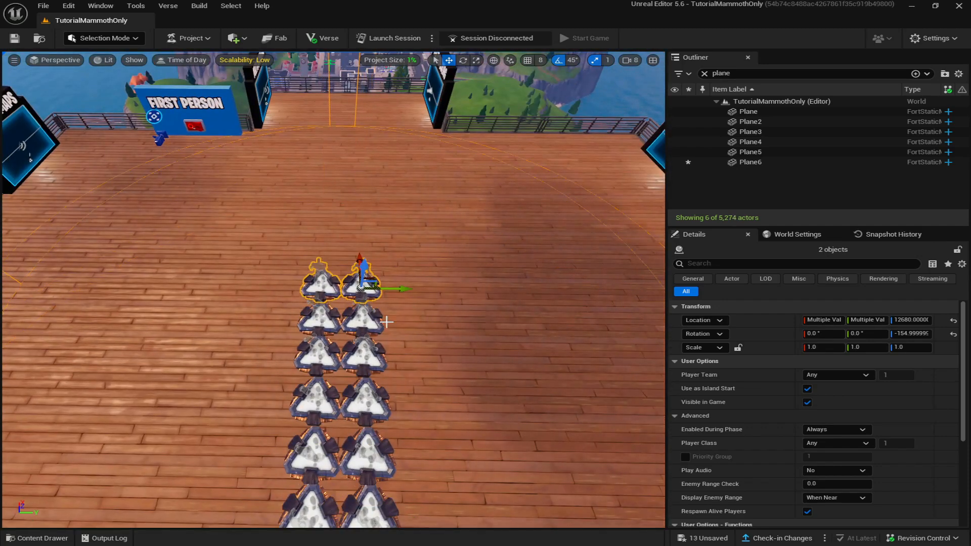
right_drag(379, 269, 368, 318)
Find the Teleporter device in the Fortnite assets and place it above the deck between the two MATCHMAKING signs
click(405, 233)
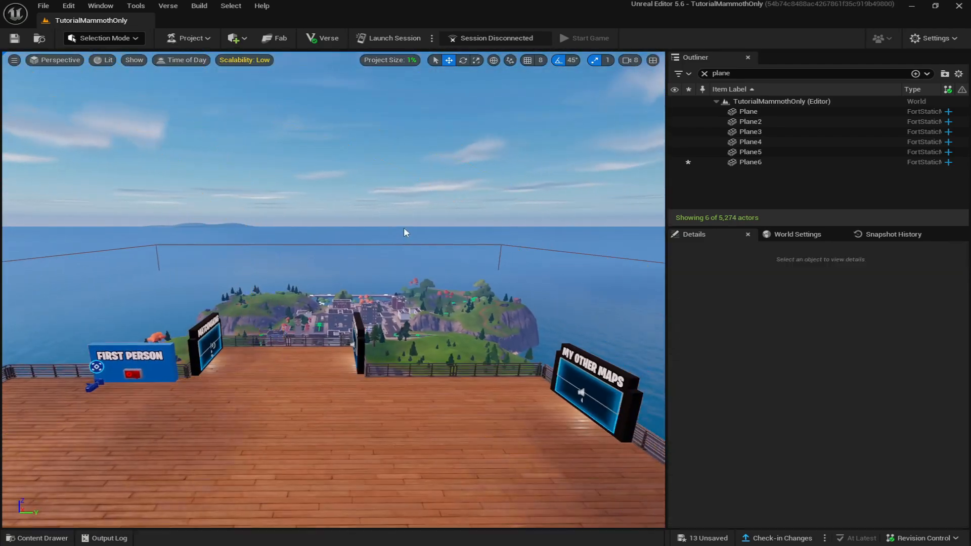
right_drag(405, 232, 390, 329)
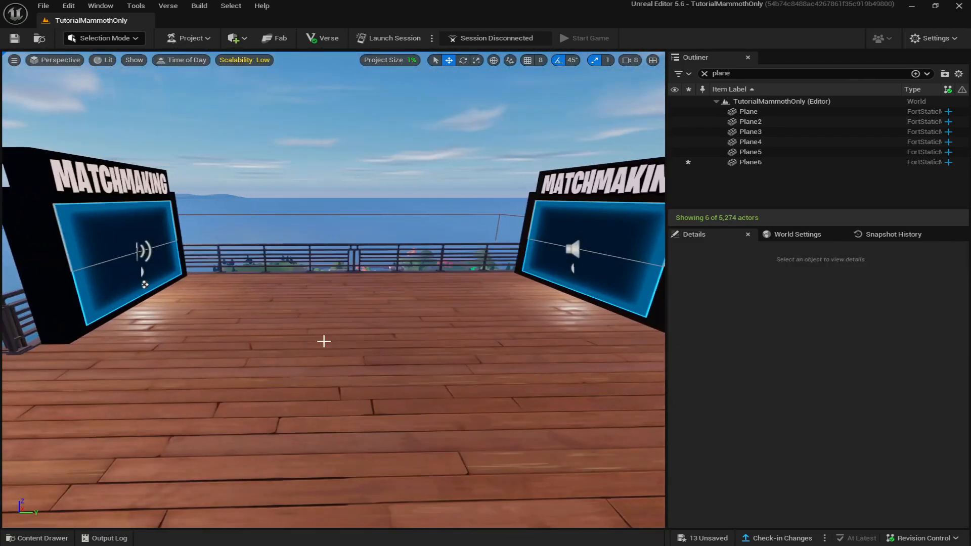
drag(237, 280, 338, 283)
right_drag(338, 284, 334, 313)
click(39, 538)
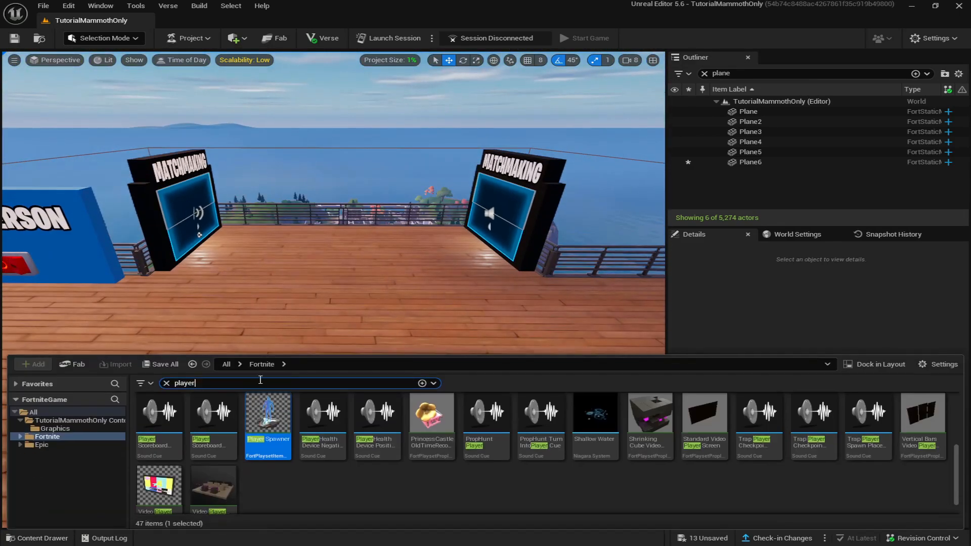
text(telepo)
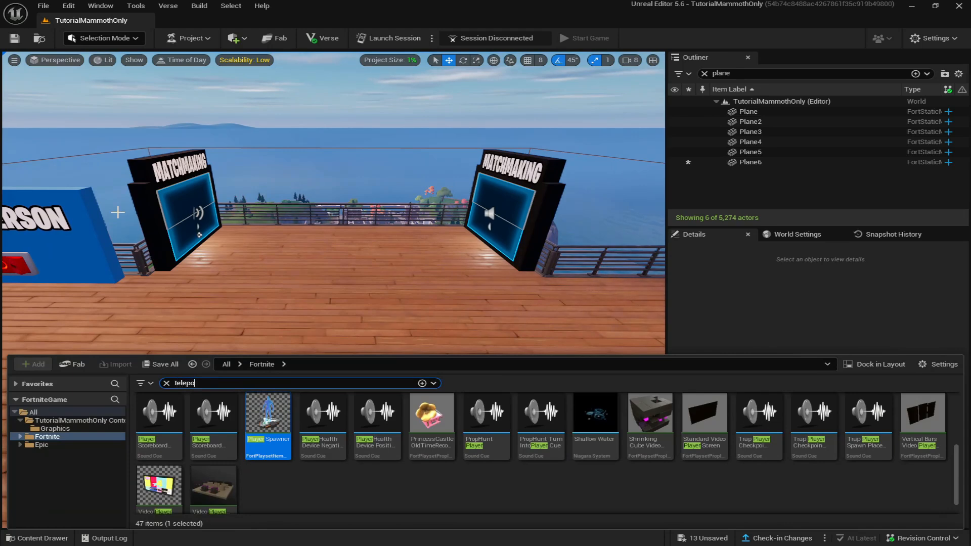
text(r)
drag(187, 407, 340, 223)
drag(338, 185, 338, 177)
Rotate the teleporter to 180° around Z and scale it uniformly to 3.0
drag(338, 177, 352, 152)
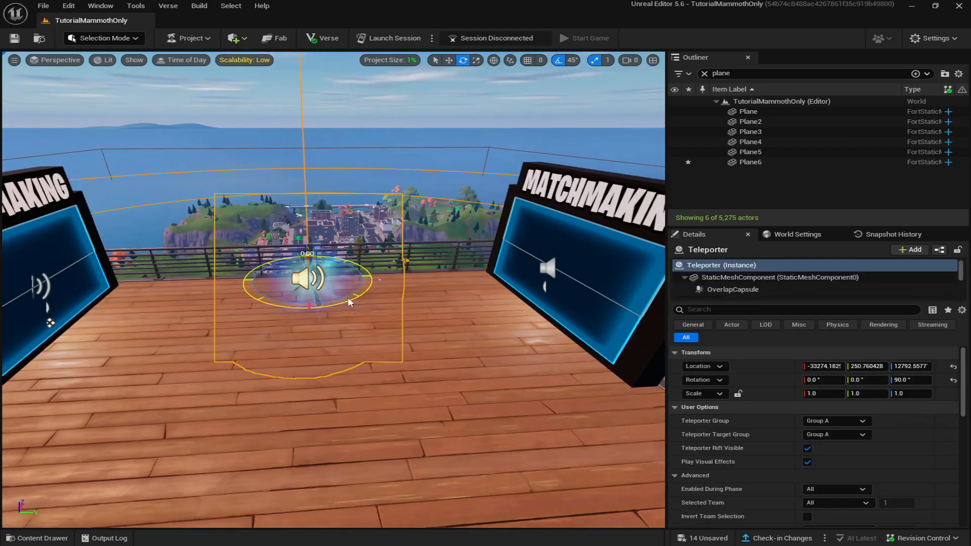
drag(372, 278, 375, 276)
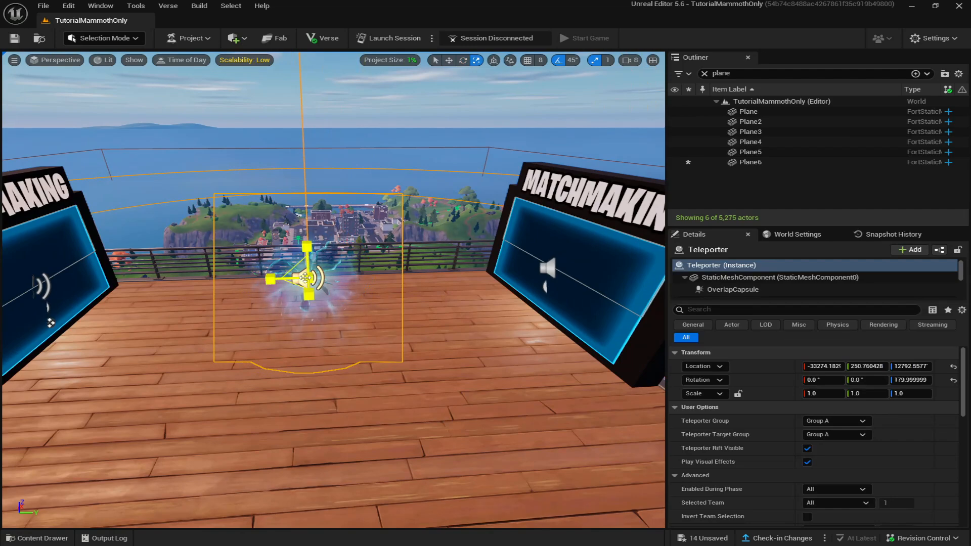
drag(309, 279, 339, 259)
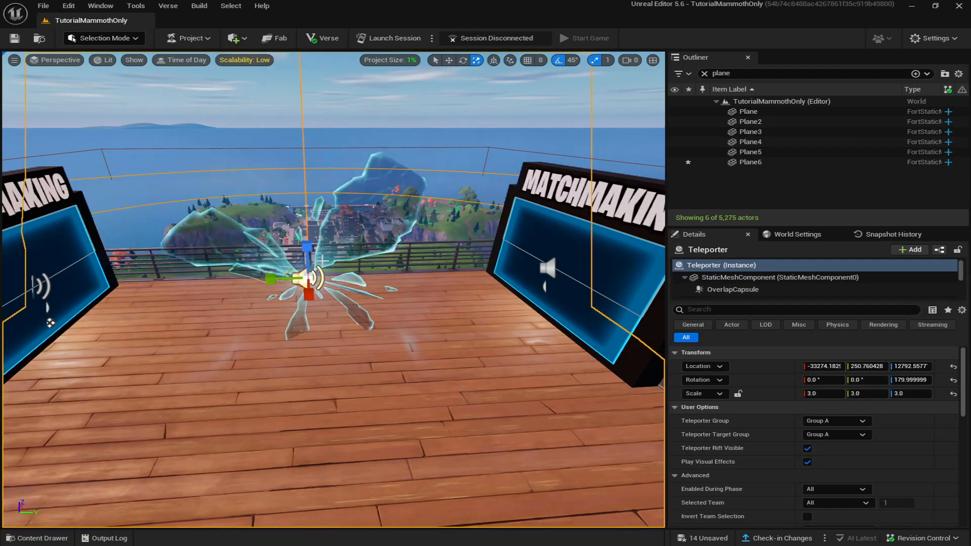
Raise the teleporter to about Z 12897 and center it between the two MATCHMAKING signs at about Y 283
key(s)
right_drag(308, 278, 311, 258)
key(q)
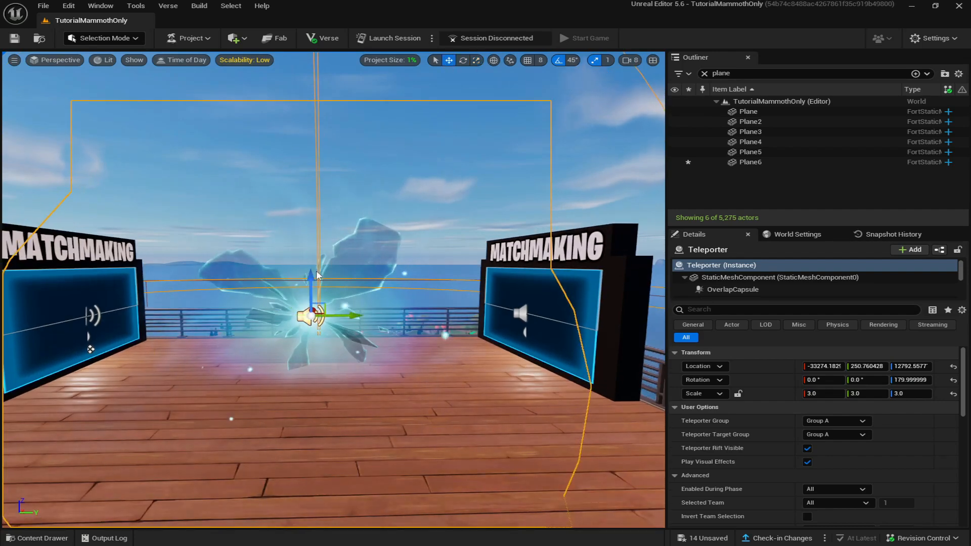
drag(312, 278, 312, 213)
key(s)
right_drag(320, 250, 329, 250)
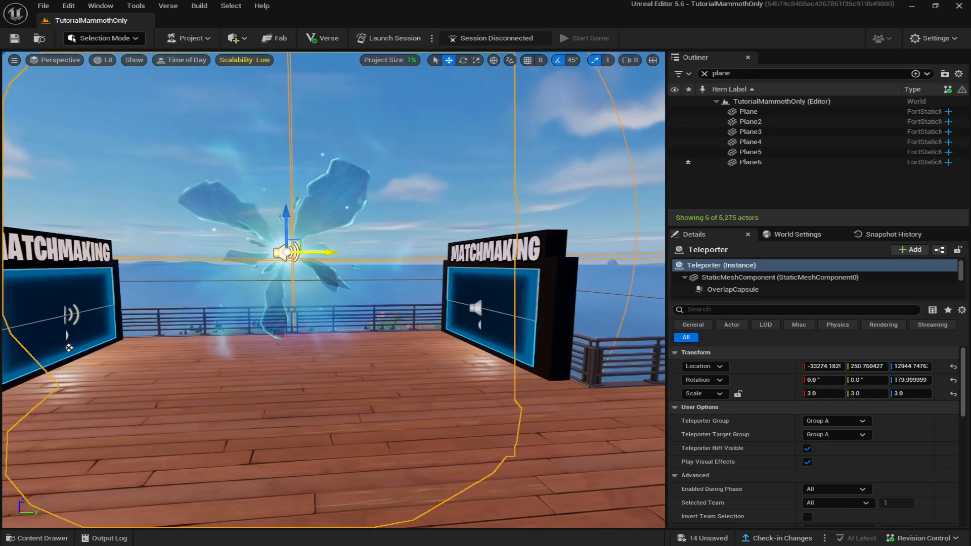
drag(329, 251, 344, 251)
drag(304, 219, 304, 238)
right_drag(400, 327, 384, 341)
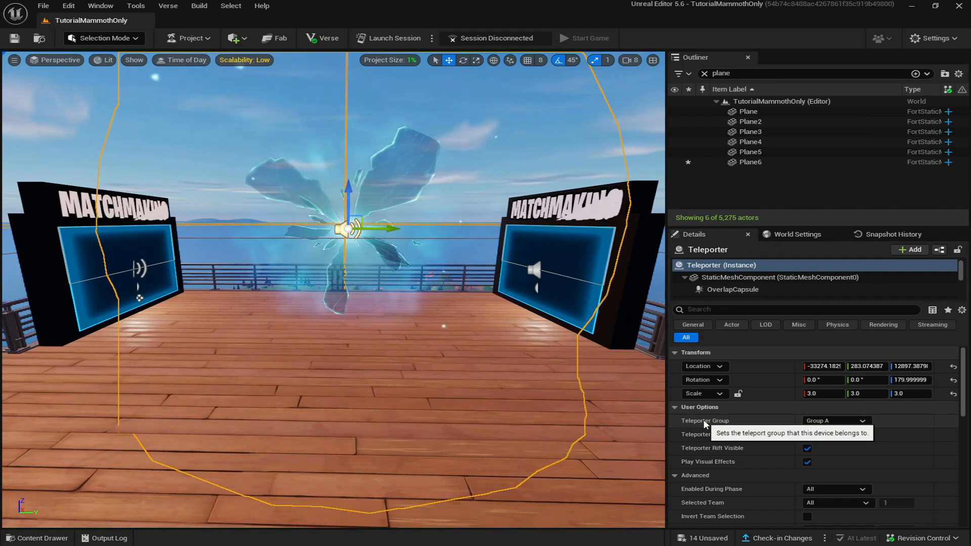
Set the teleporter's Teleporter Group to Group None and its Teleporter Target Group to Group Z
click(835, 421)
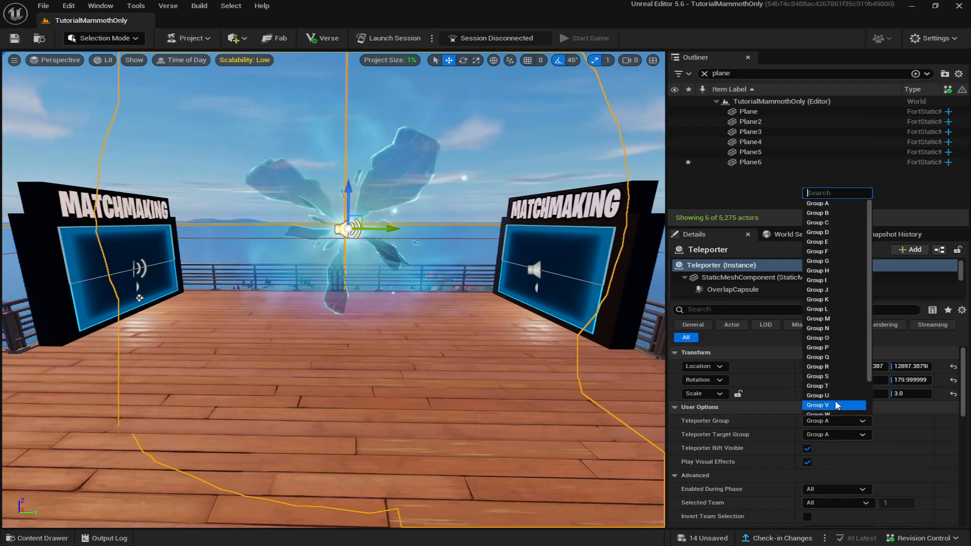
scroll(832, 394, down, 2)
click(820, 411)
click(820, 436)
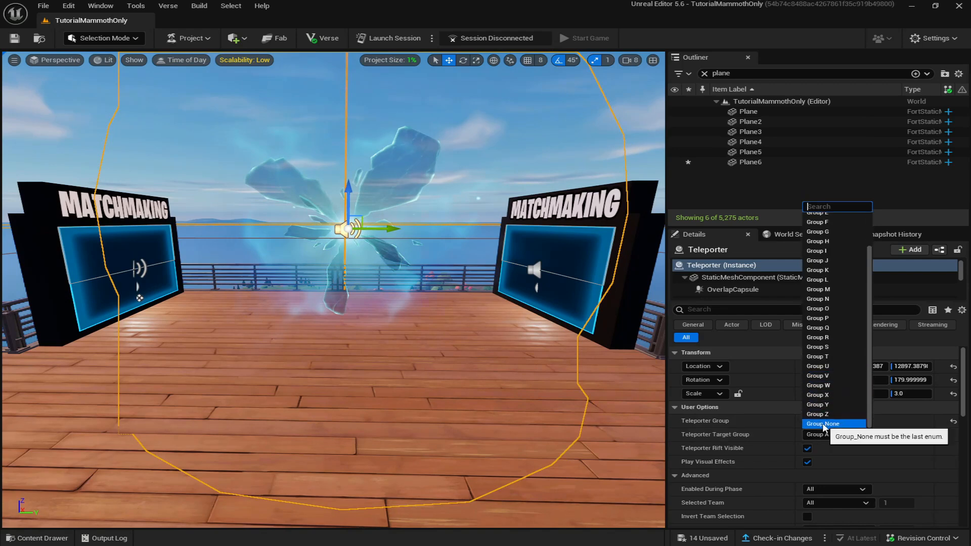
click(823, 418)
scroll(768, 432, down, 5)
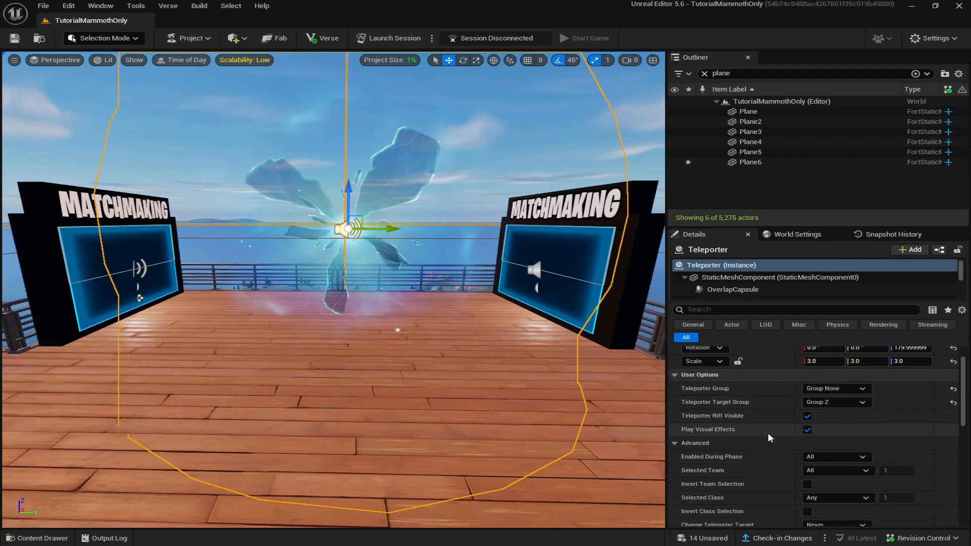
scroll(756, 433, down, 2)
key(s)
mouse_move(506, 355)
right_down()
mouse_move(582, 359)
mouse_move(496, 354)
right_up()
right_drag(444, 386, 417, 466)
key(w)
key(e)
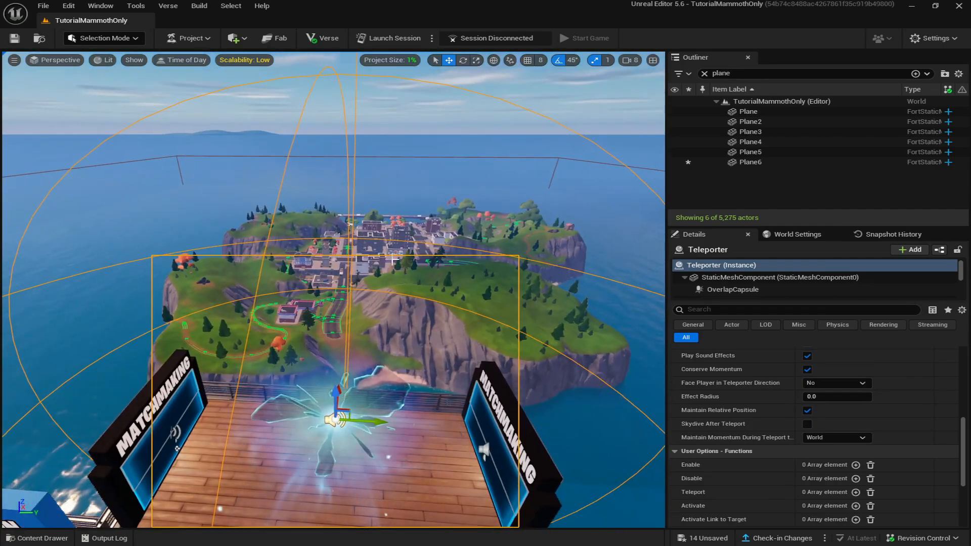
Find the Team Settings & Inventory device in the Fortnite assets and place it on the open deck near the MY OTHER MAPS sign
right_drag(394, 259, 440, 253)
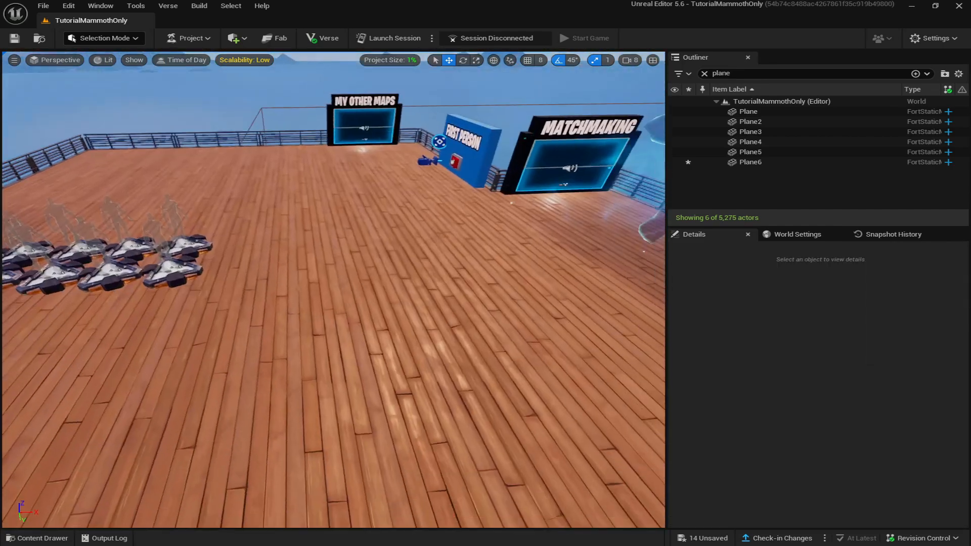
right_drag(357, 299, 387, 276)
key(w)
key(s)
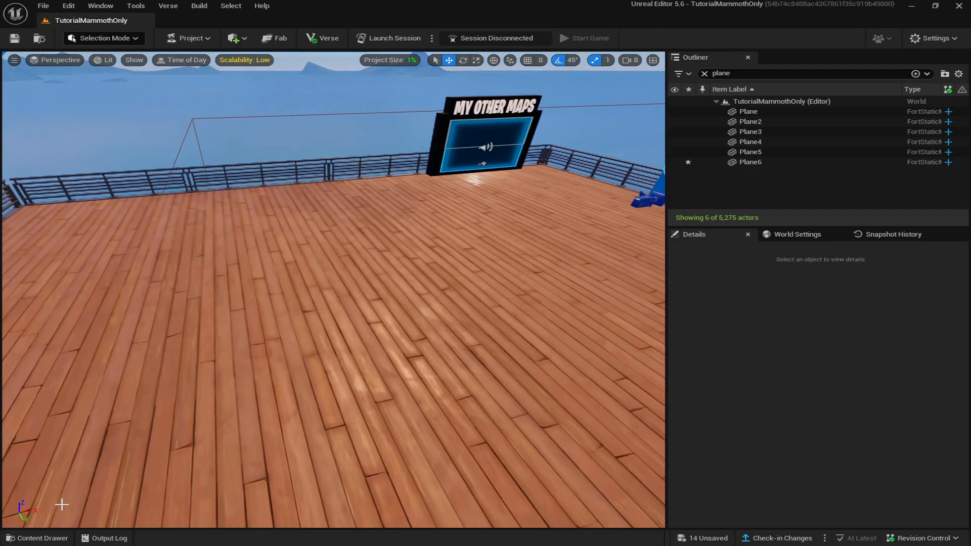
click(31, 540)
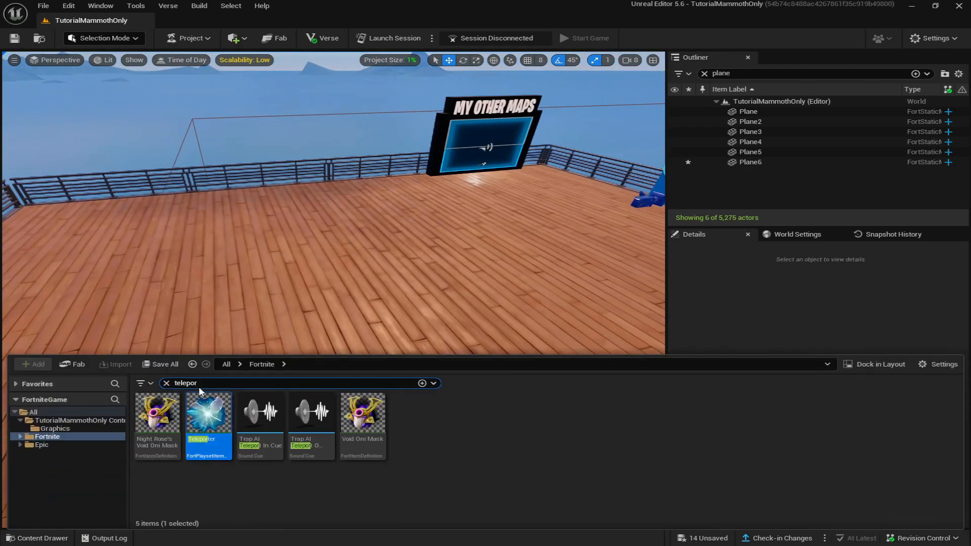
key(BackSpace)
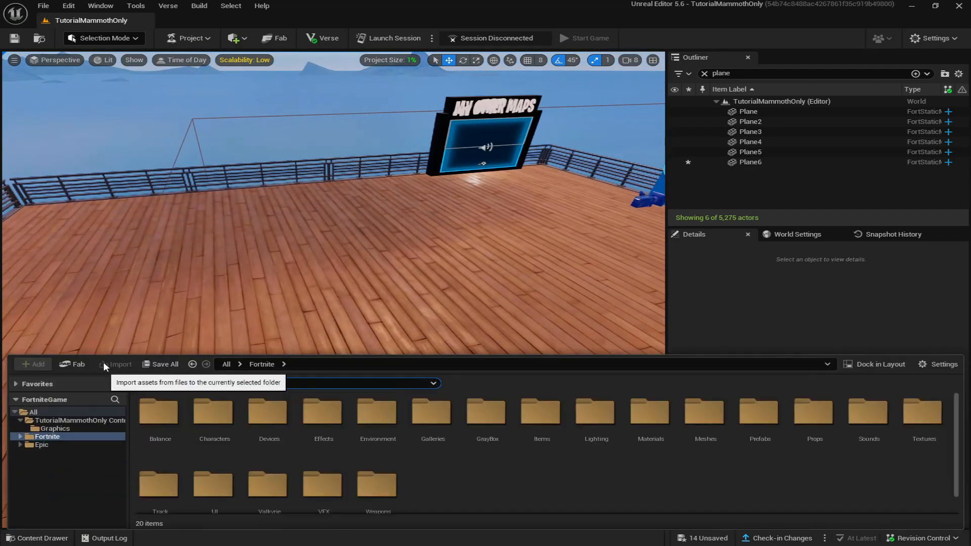
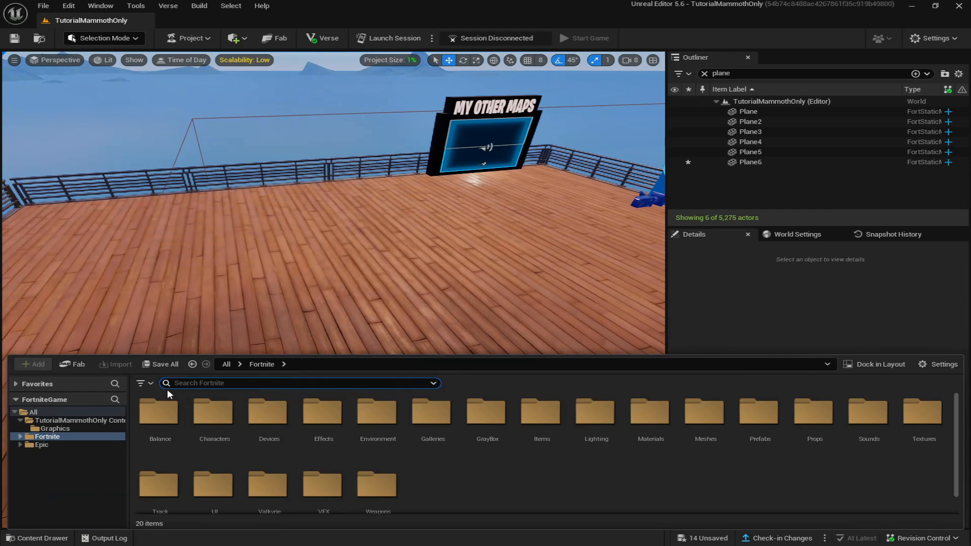
text(team)
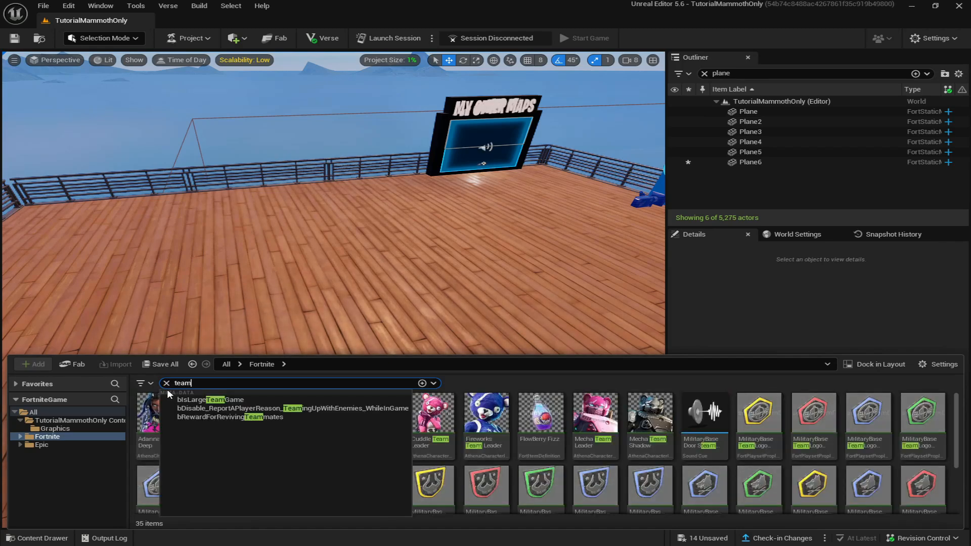
scroll(438, 449, down, 2)
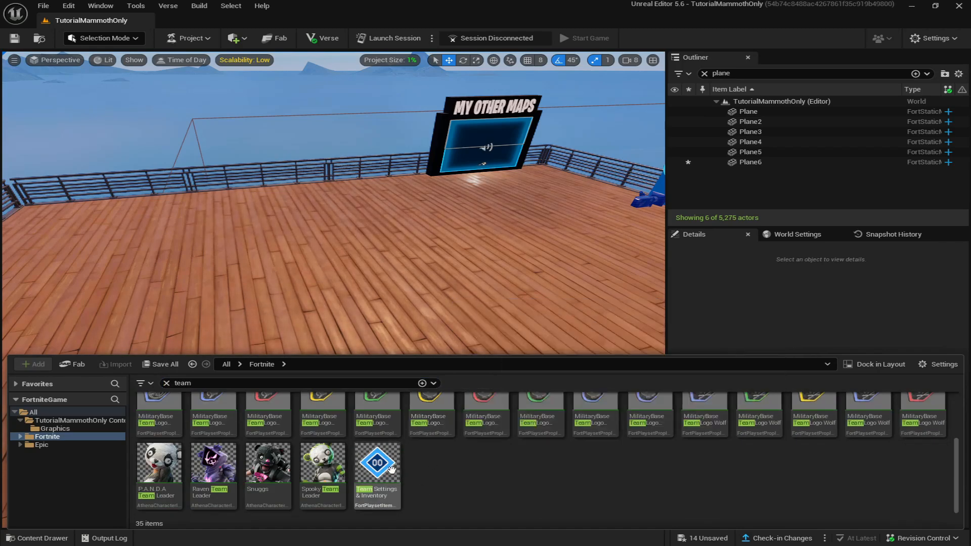
drag(391, 469, 299, 286)
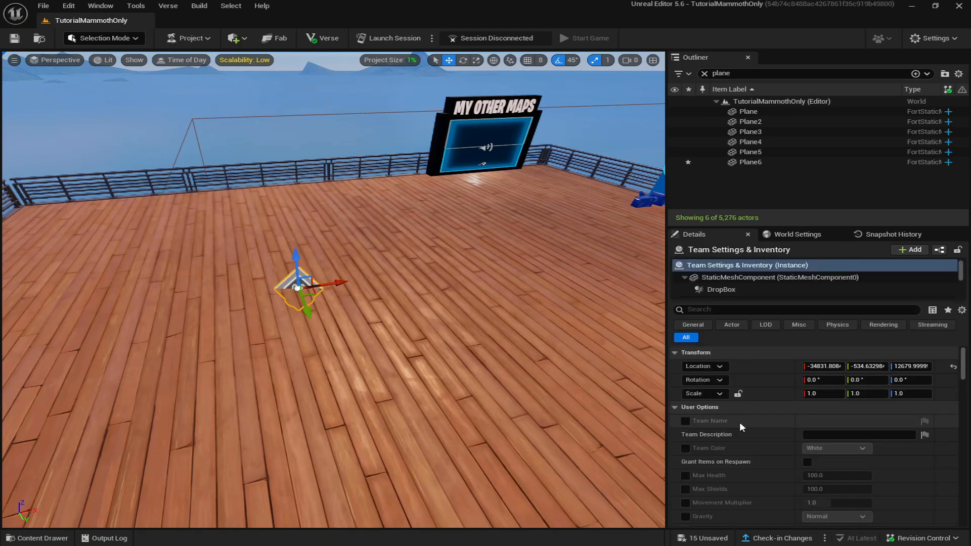
Add three entries to the Item List of the Team Settings & Inventory device
scroll(728, 420, down, 1)
scroll(694, 403, down, 3)
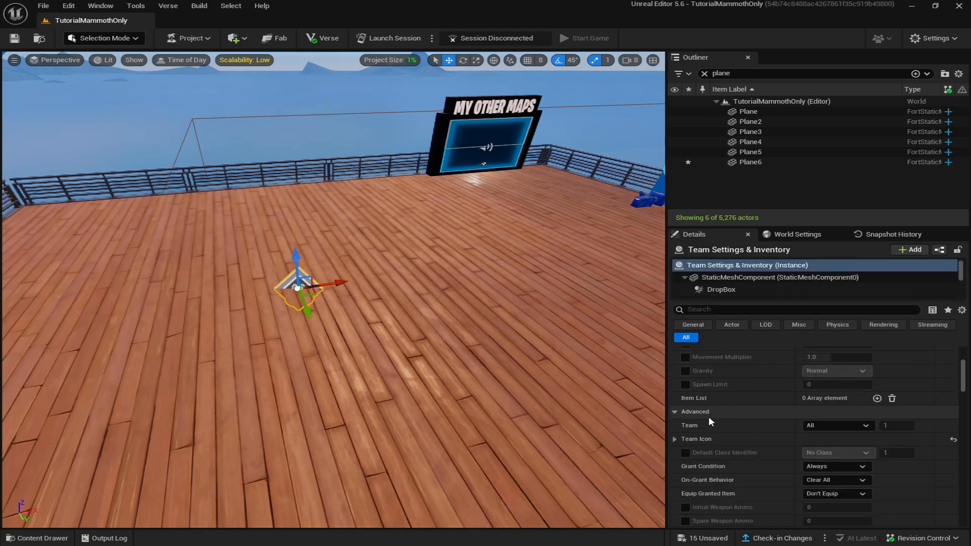
click(878, 398)
click(878, 399)
click(877, 399)
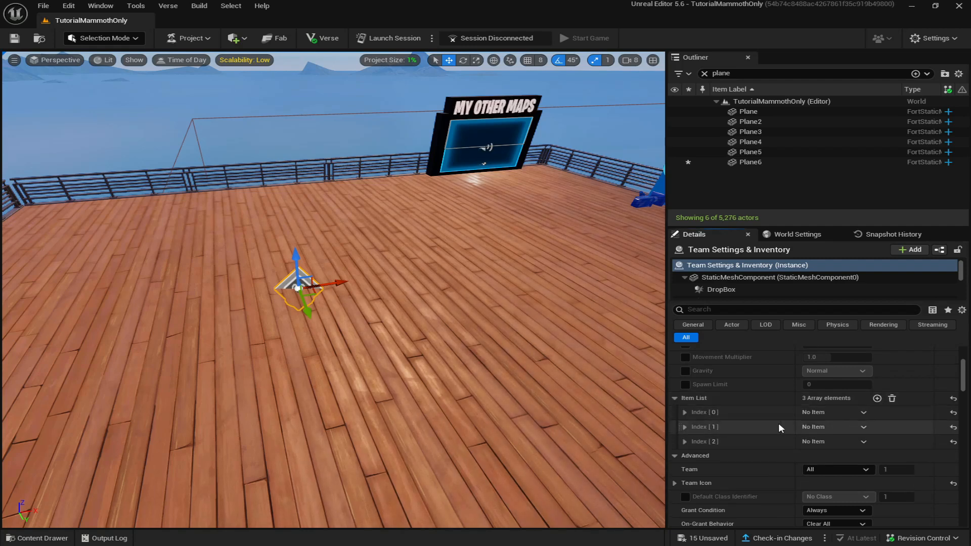
Set the first Item List entry's item definition to Mammoth Pistol L5
click(685, 413)
click(850, 429)
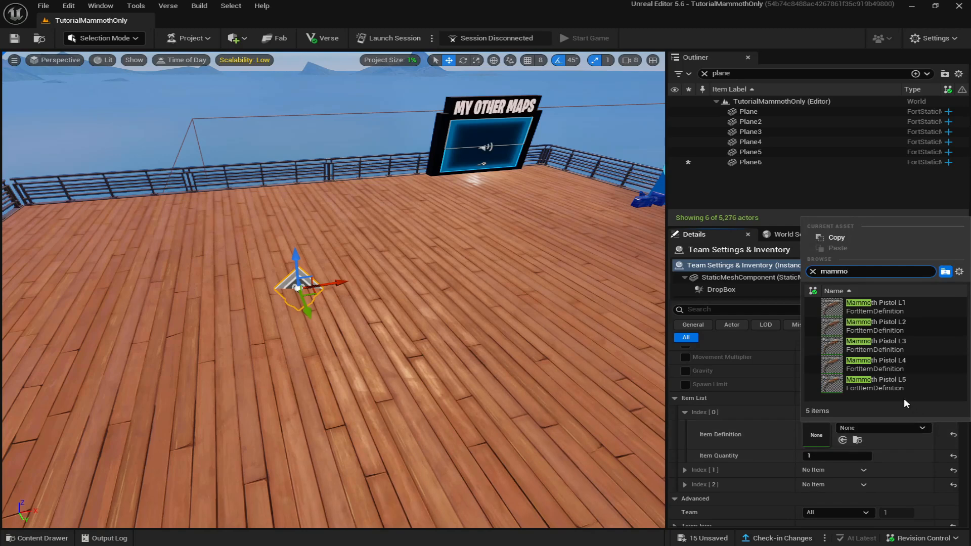
click(883, 383)
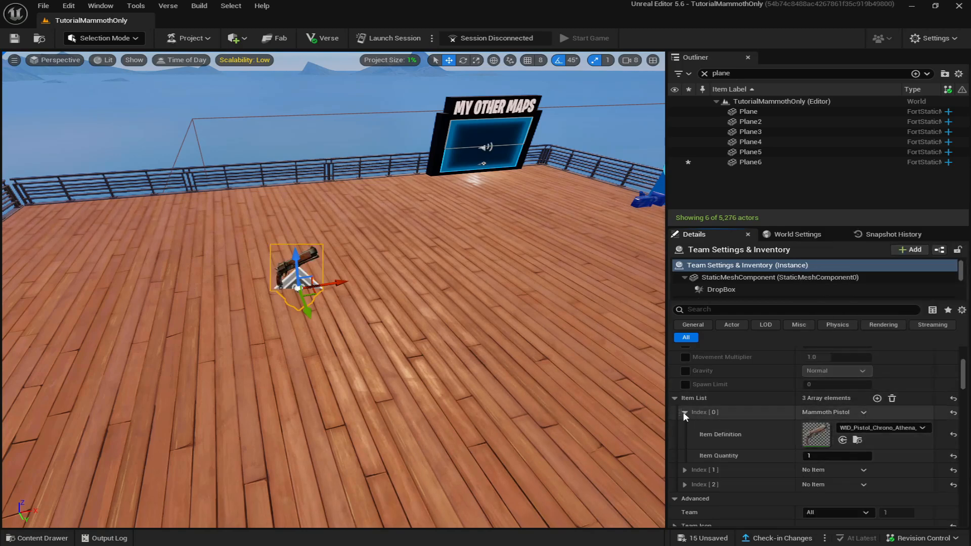
Set the second Item List entry's item definition to Grappler
click(685, 413)
click(685, 427)
click(864, 444)
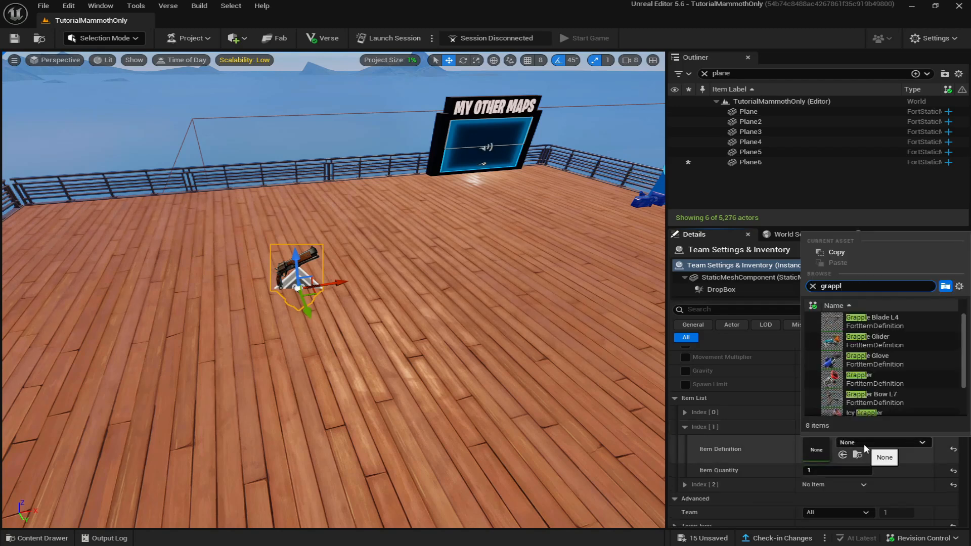
text(grappl)
click(860, 379)
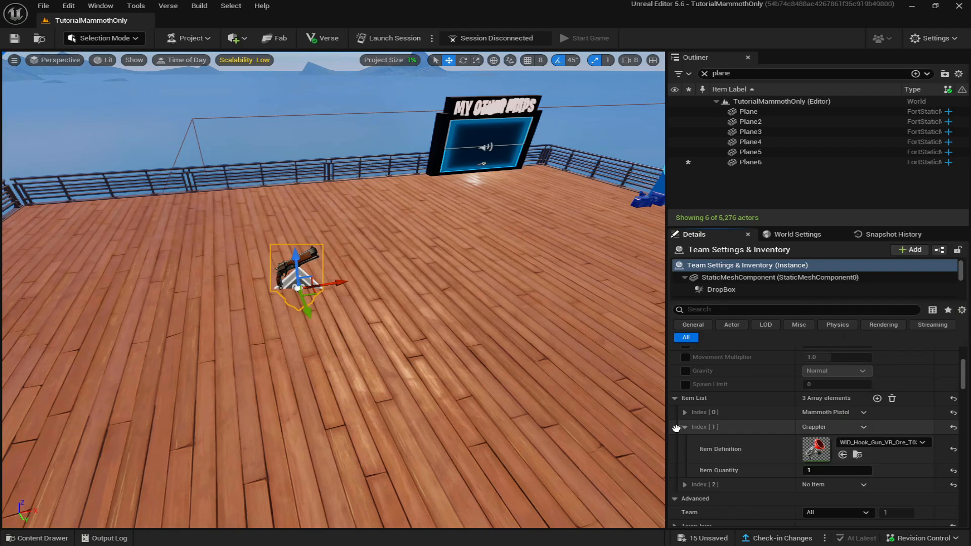
Set the third Item List entry's item definition to Shockwave Grenade
click(685, 427)
click(685, 442)
click(873, 456)
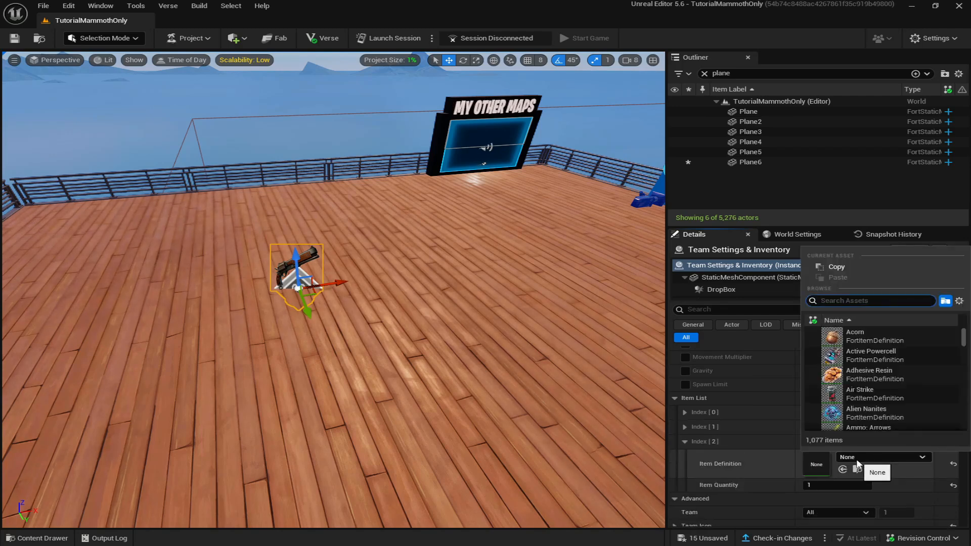
text(shoc)
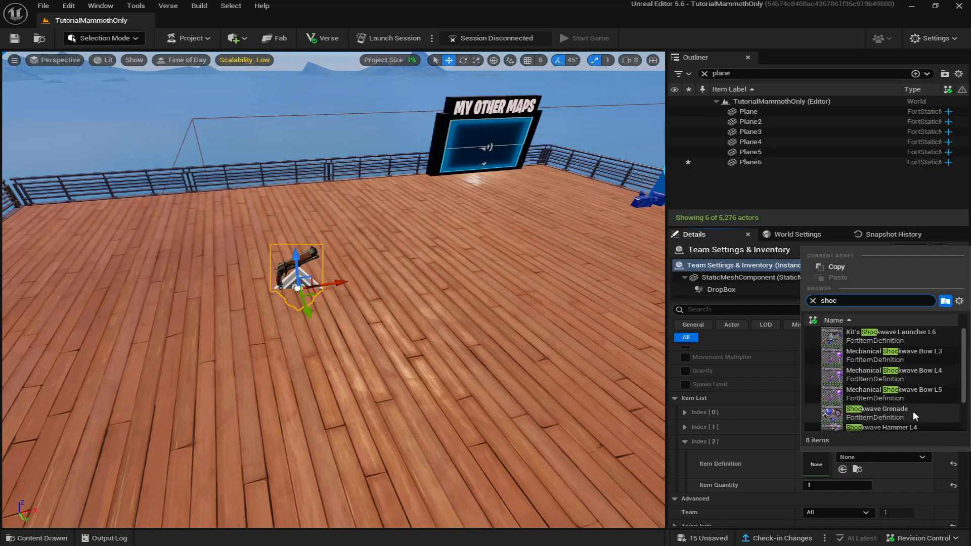
click(890, 411)
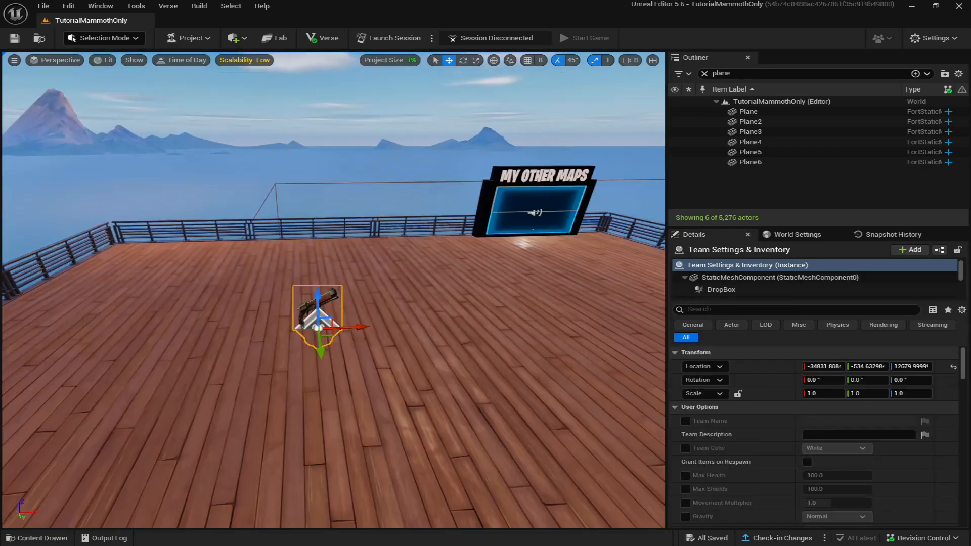
Find the Changing Booth device in the Fortnite assets and place it in the empty railing corner of the deck
right_drag(413, 394, 388, 379)
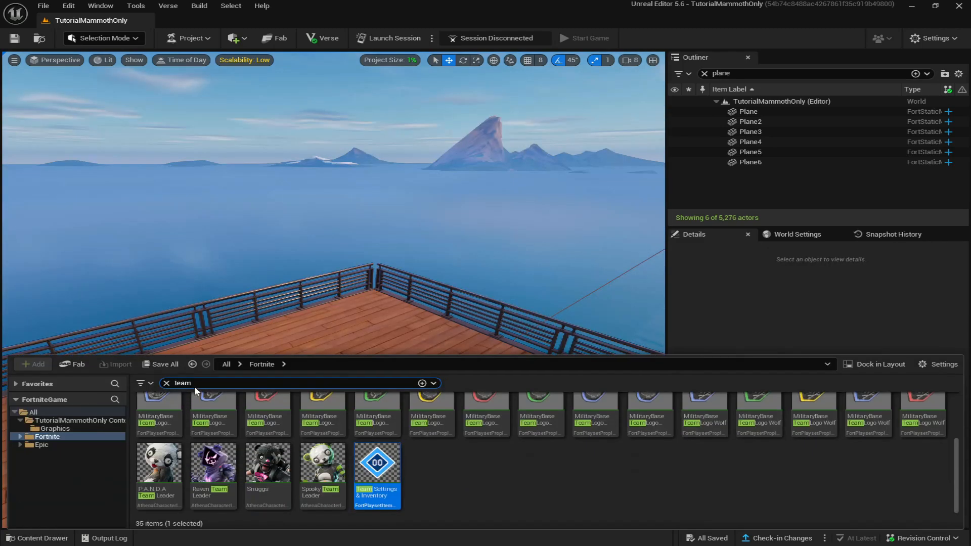
key(BackSpace)
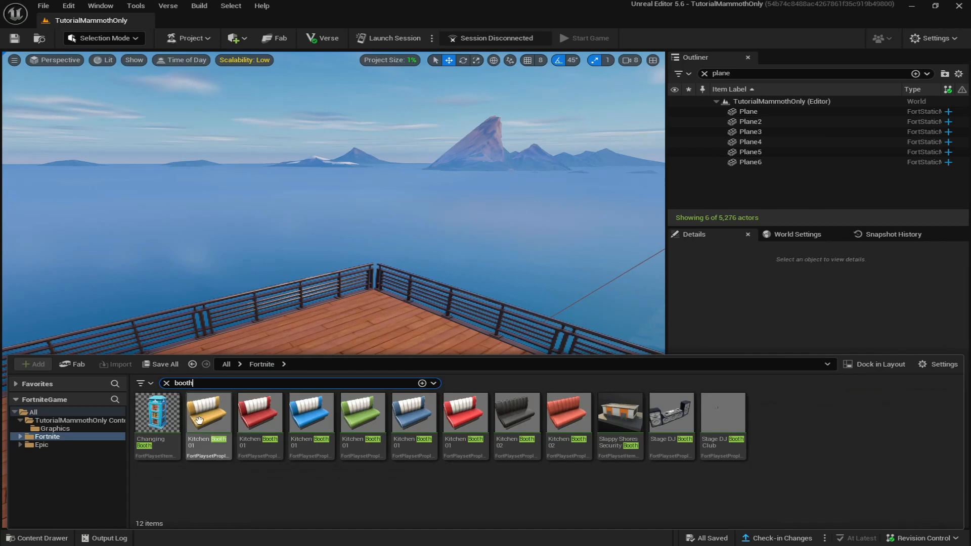
drag(203, 373, 369, 306)
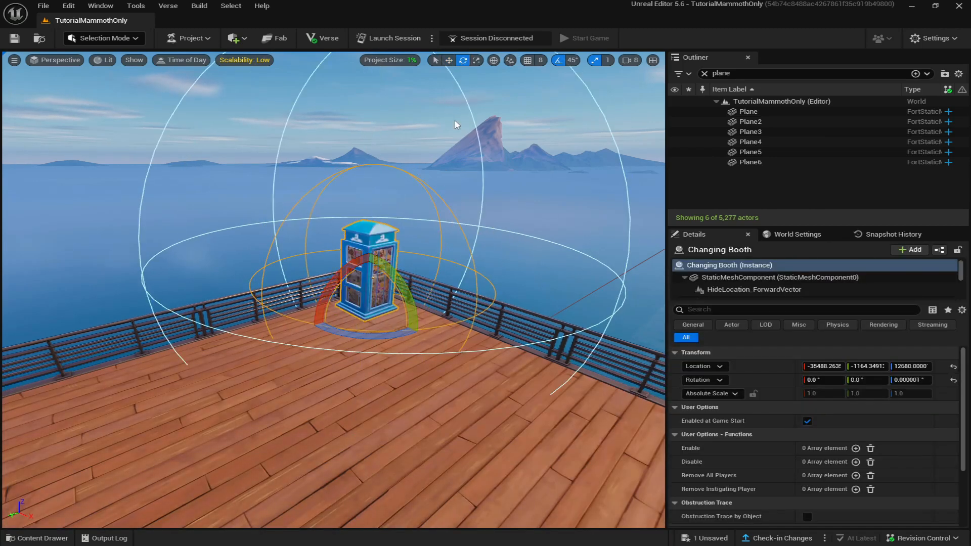
click(450, 61)
Duplicate the changing booth along Y into the deck corner on the other side of the CONSUMABLE sign, at about Y 1689
key(s)
right_drag(298, 233, 279, 233)
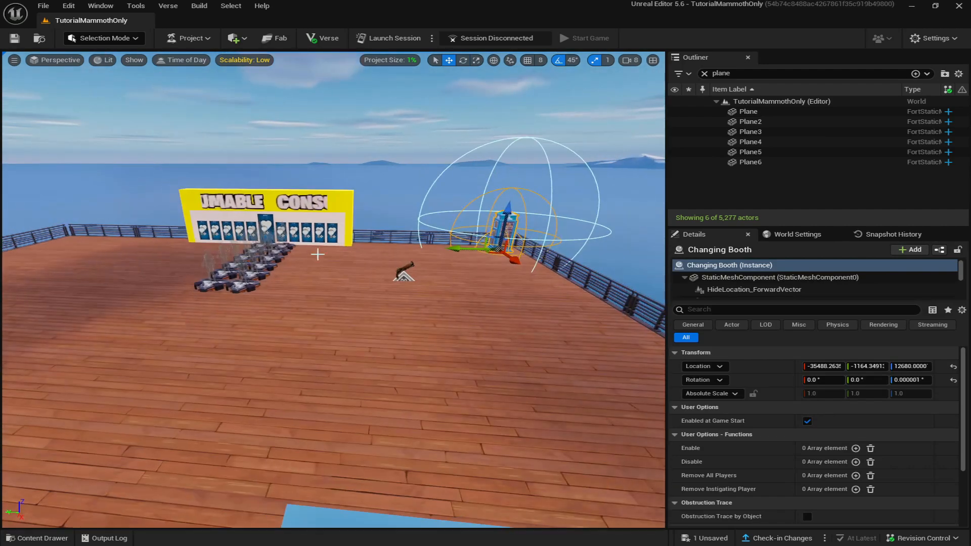
alt+drag(449, 253, 135, 251)
right_drag(253, 266, 271, 266)
key(a)
key(w)
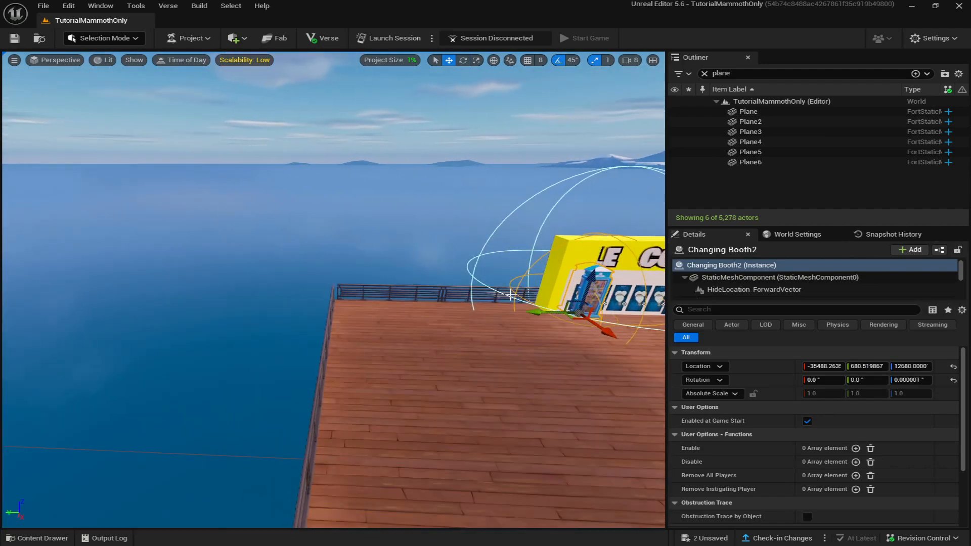
drag(338, 299, 321, 295)
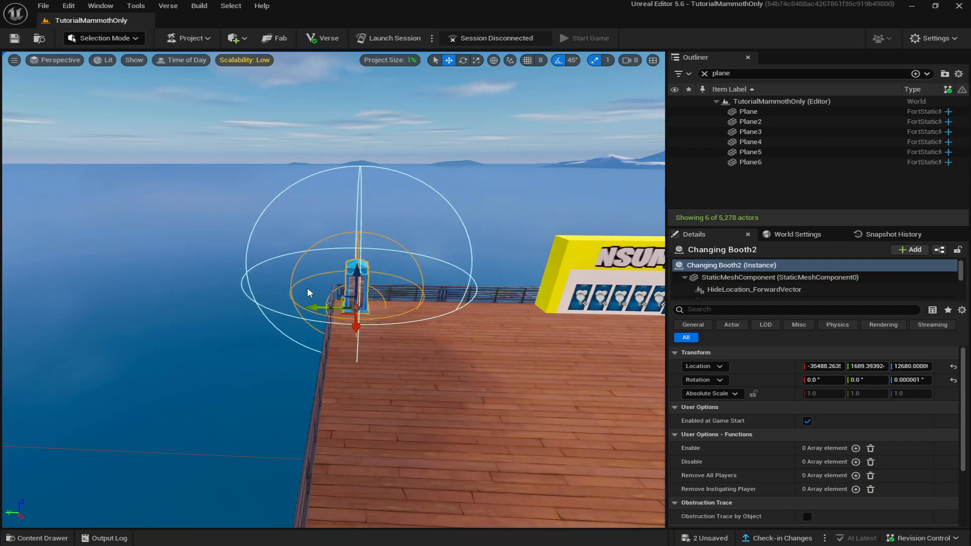
Examine the spawn deck from several sides, including both changing booths, the signs and the player spawners
key(d)
right_drag(307, 289, 50, 303)
key(w)
click(382, 278)
key(w)
key(q)
key(s)
key(w)
key(s)
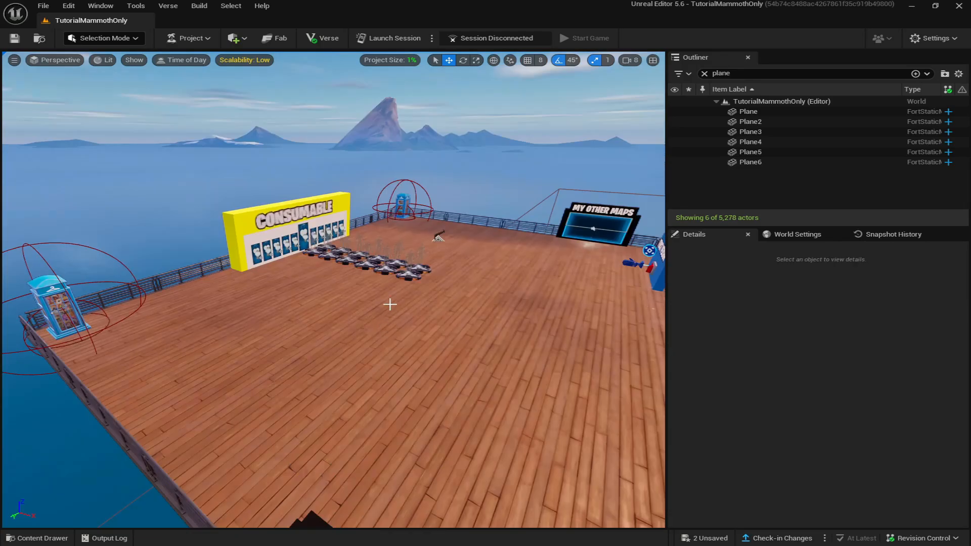
key(w)
right_drag(390, 305, 698, 305)
key(s)
key(w)
key(w)
key(s)
right_drag(358, 330, 496, 319)
key(w)
key(w)
right_drag(357, 346, 66, 360)
key(w)
right_drag(303, 357, 420, 337)
key(s)
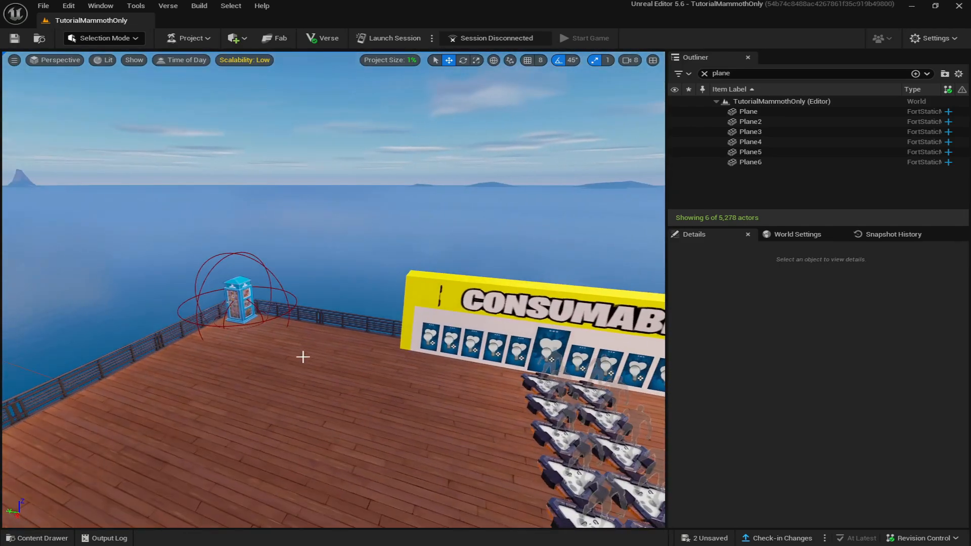
right_drag(301, 347, 305, 347)
key(s)
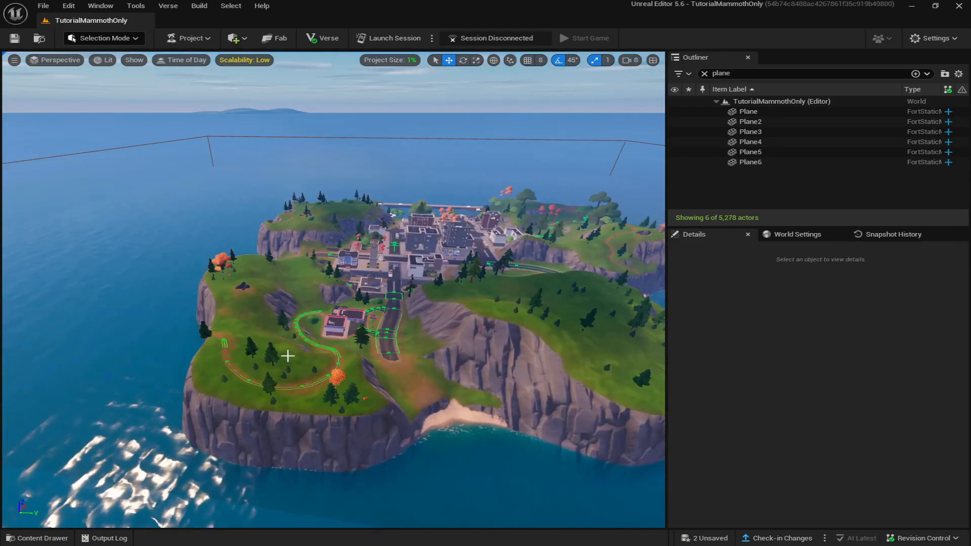
Find the Teleporter device in the Fortnite assets and place a second one just above a flat rooftop in the island's town, at about Z 3620
key(w)
right_drag(328, 340, 304, 283)
key(q)
key(w)
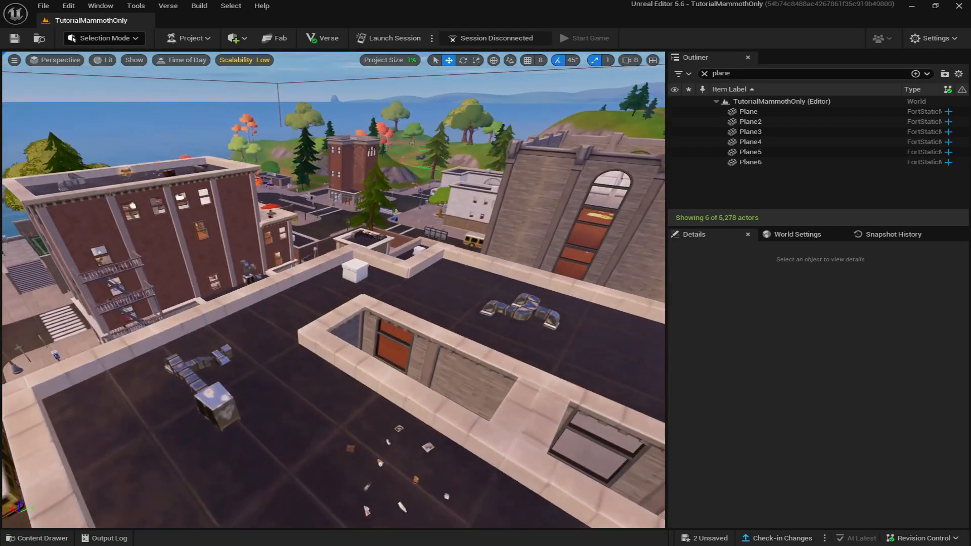
click(43, 538)
text(tele)
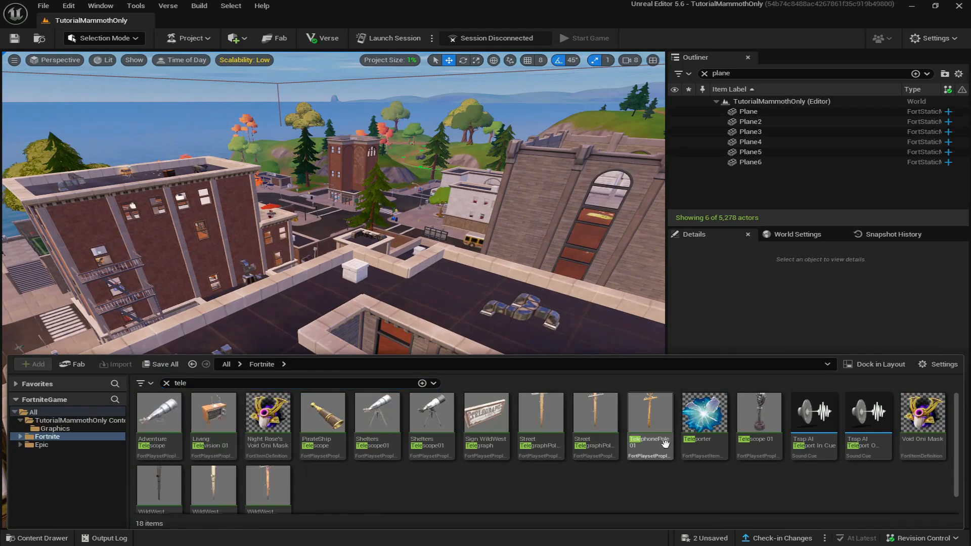
drag(704, 412, 292, 400)
right_drag(293, 399, 253, 350)
key(q)
drag(350, 418, 329, 358)
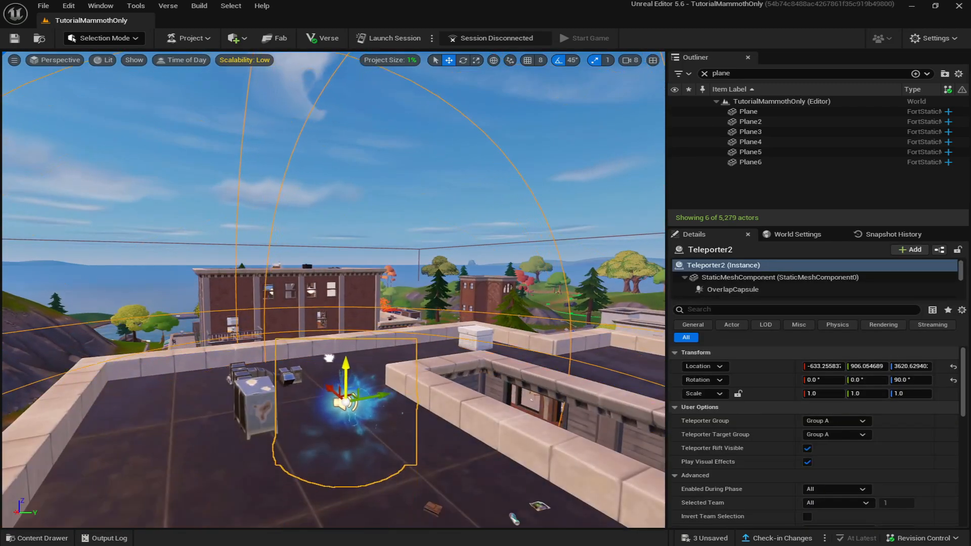
Set the rooftop teleporter's Teleporter Group to Group Z and Teleporter Target Group to Group None, and turn off Teleporter Rift Visible
click(802, 420)
click(820, 402)
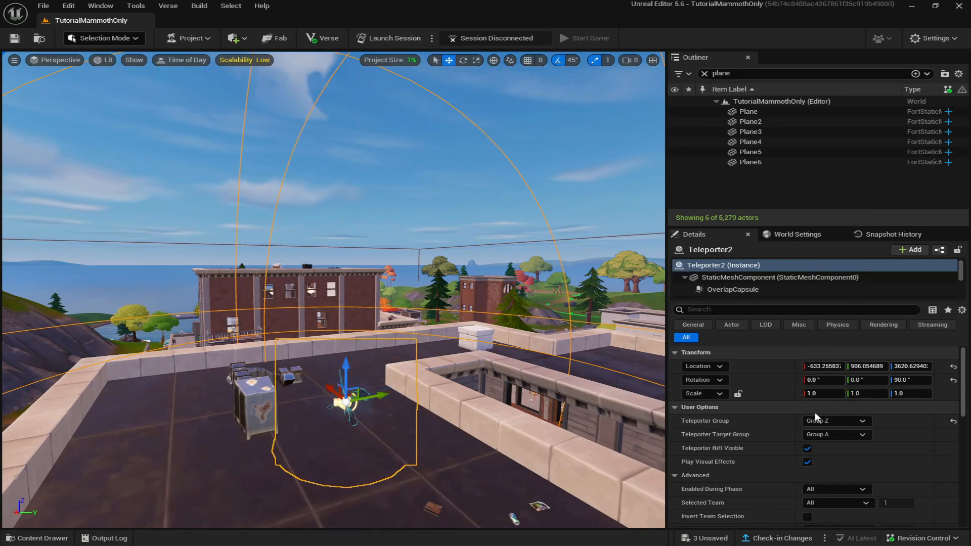
click(824, 433)
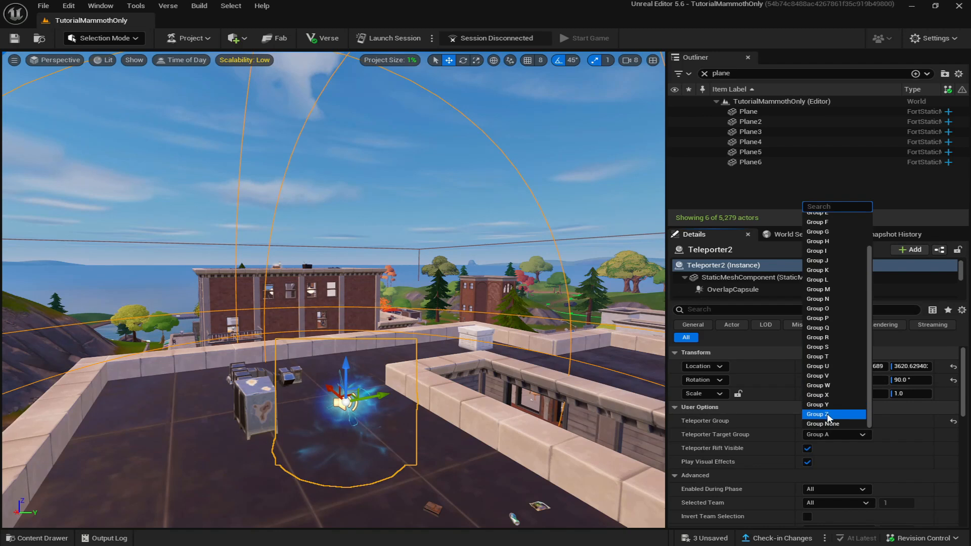
click(826, 424)
scroll(785, 424, down, 1)
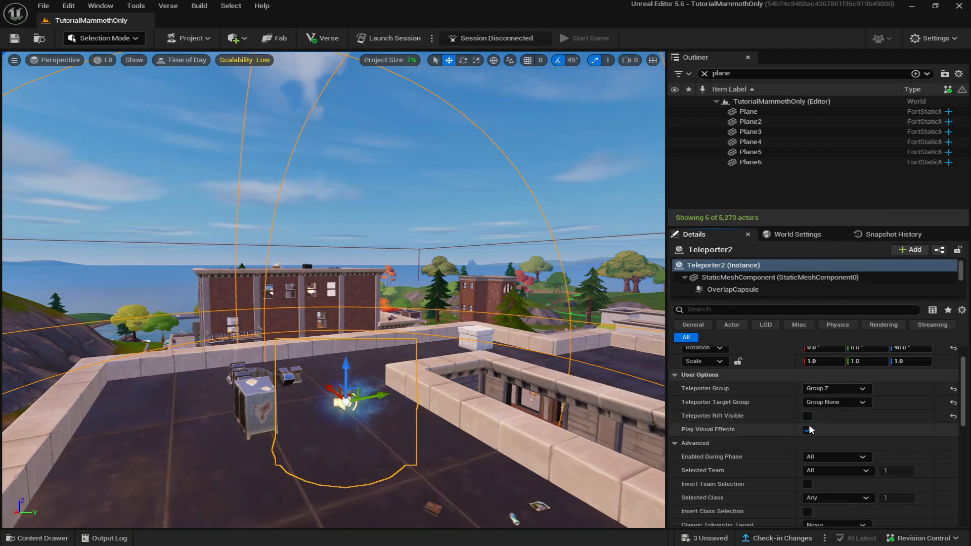
scroll(781, 432, down, 5)
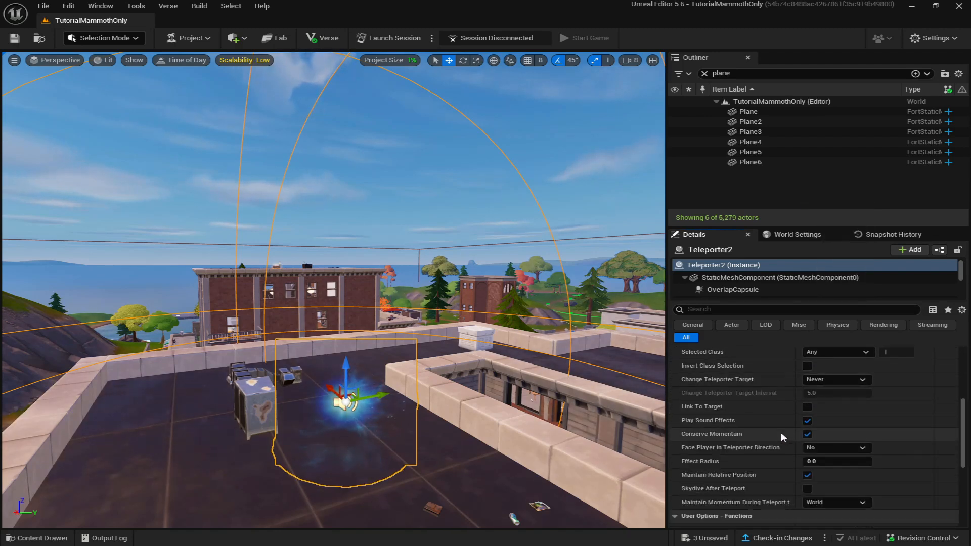
scroll(781, 432, down, 1)
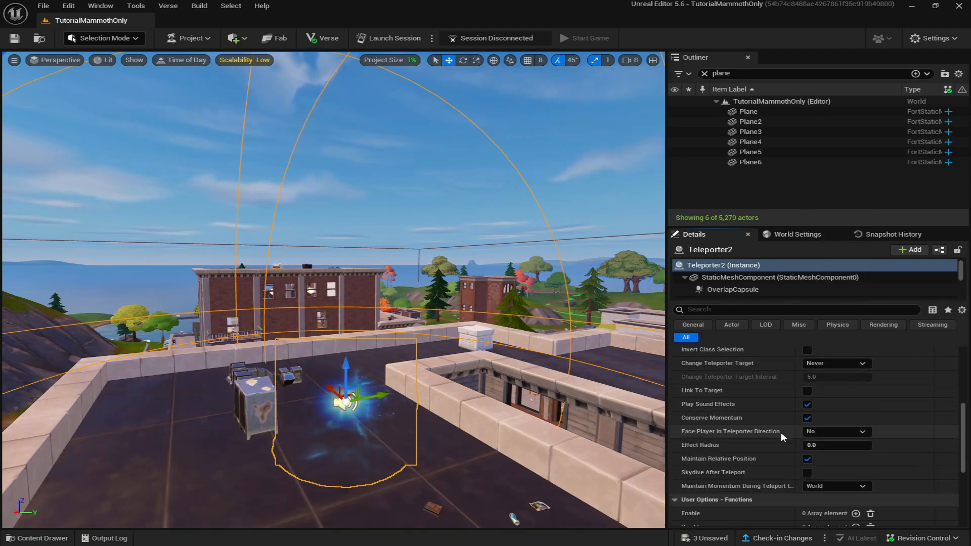
Turn off the rooftop teleporter's Play Sound Effects, Conserve Momentum and Maintain Relative Position, and set Face Player in Teleporter Direction to Yes
click(807, 406)
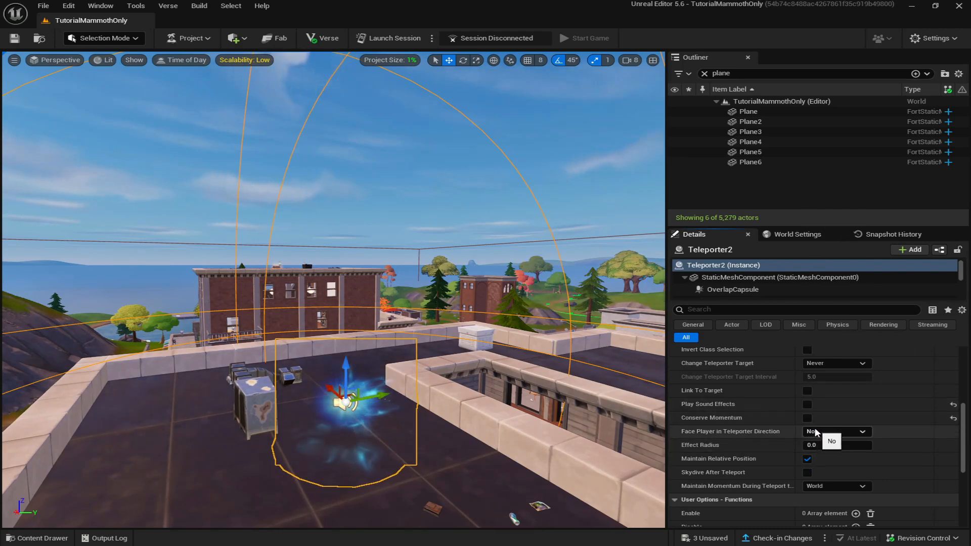
scroll(784, 442, down, 2)
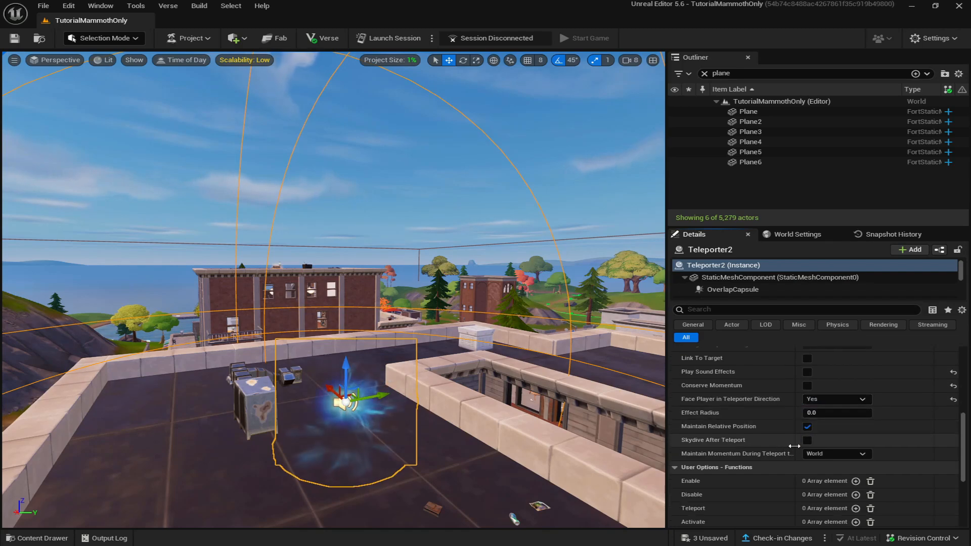
click(806, 428)
Duplicate the teleporter and place the copy just above the flat roof of the neighbouring brick building
right_drag(457, 417, 506, 419)
right_drag(435, 394, 419, 395)
drag(453, 374, 195, 278)
right_drag(198, 281, 129, 283)
drag(392, 368, 488, 372)
right_drag(484, 390, 544, 390)
drag(316, 337, 375, 365)
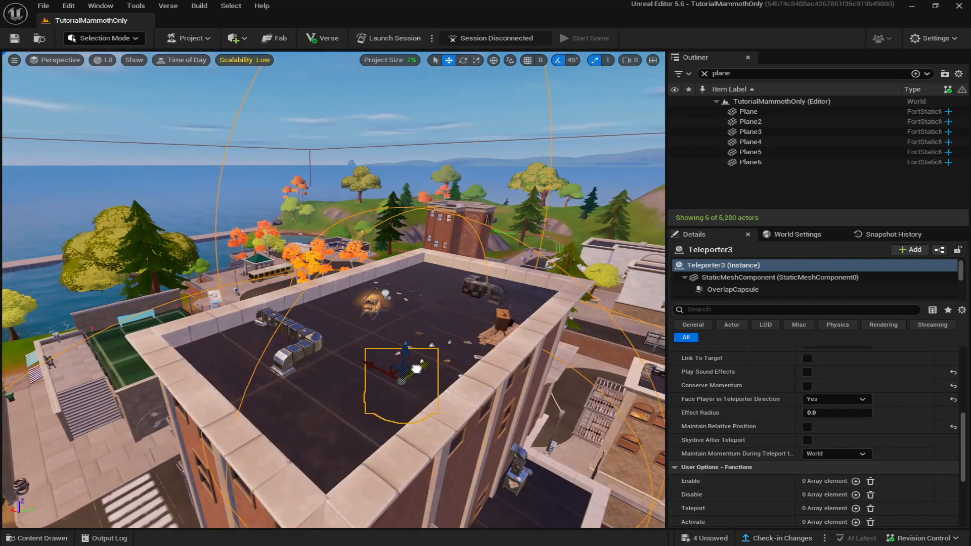
drag(373, 399, 357, 321)
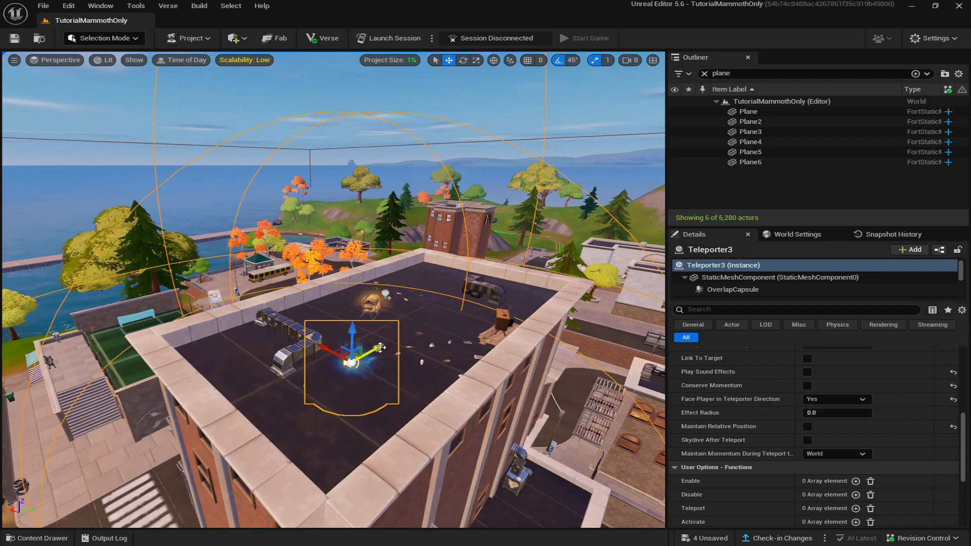
Duplicate the brick building's teleporter and place the copy on the soccer field, at about X 6019, Y 1095, Z 2065
scroll(375, 359, down, 5)
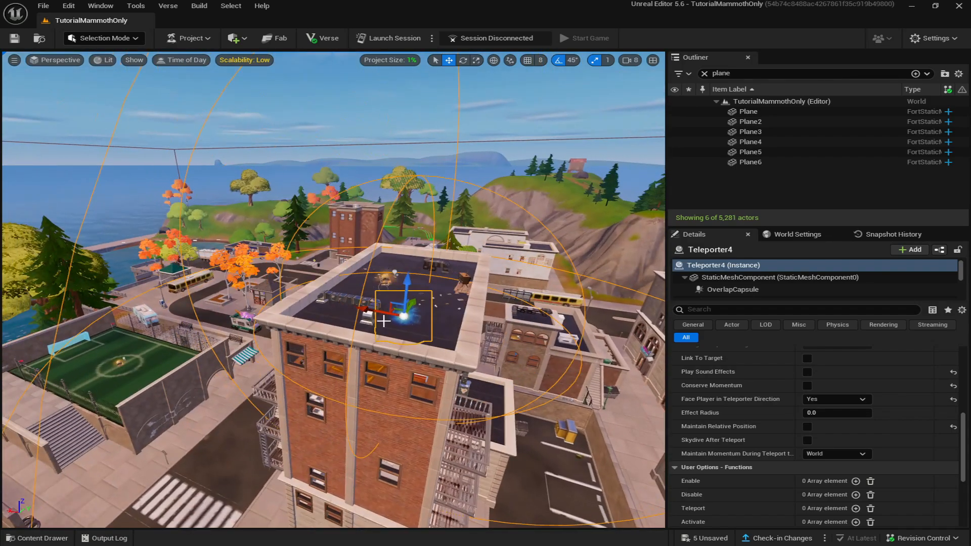
drag(367, 309, 103, 259)
mouse_move(305, 236)
right_down()
mouse_move(251, 236)
mouse_move(302, 236)
right_up()
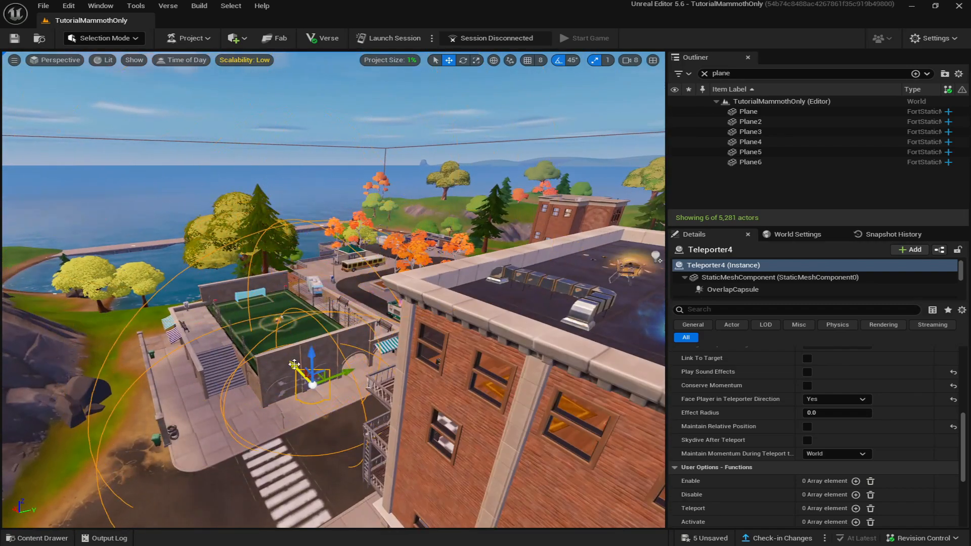
key(f)
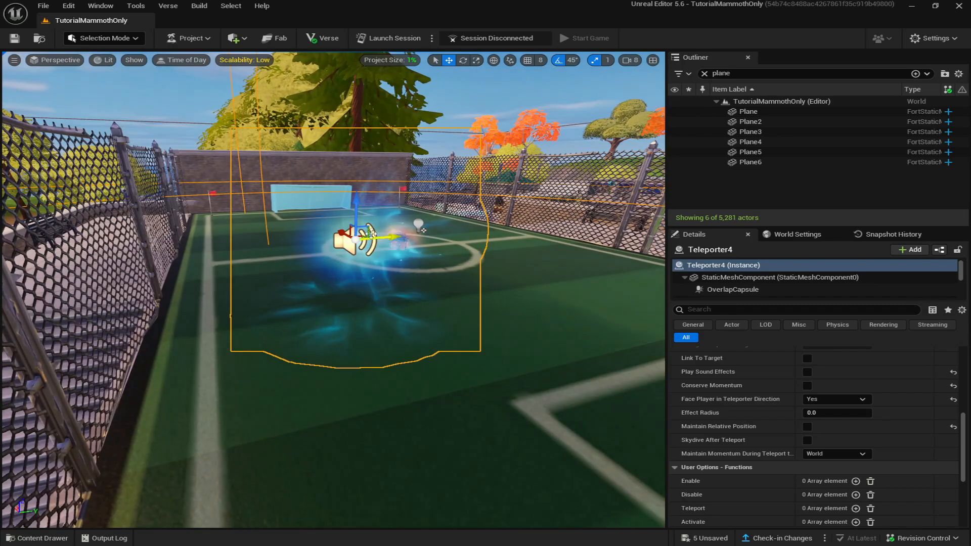
right_drag(350, 249, 369, 259)
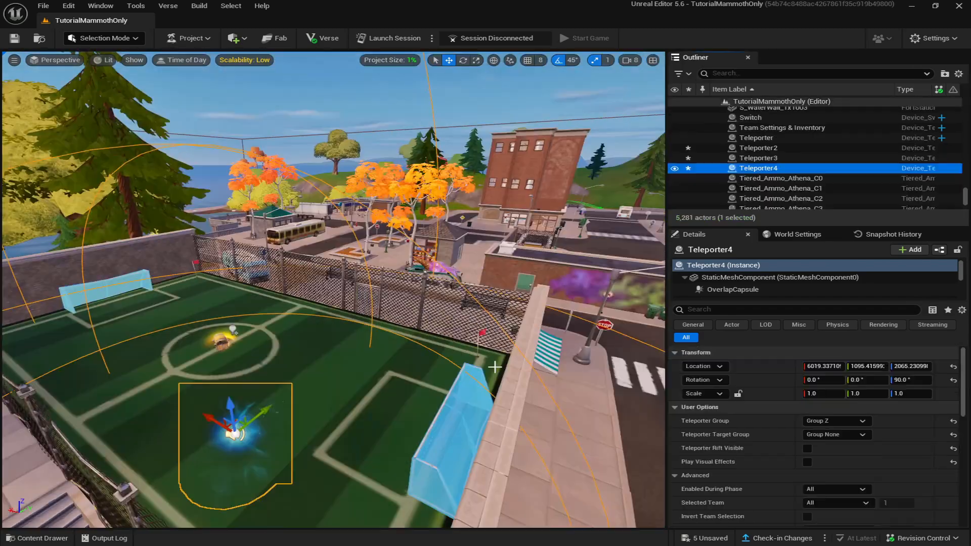
right_drag(494, 364, 483, 363)
Select all four teleporters and set their Change Teleporter Target option to On Entry
shift+click(768, 142)
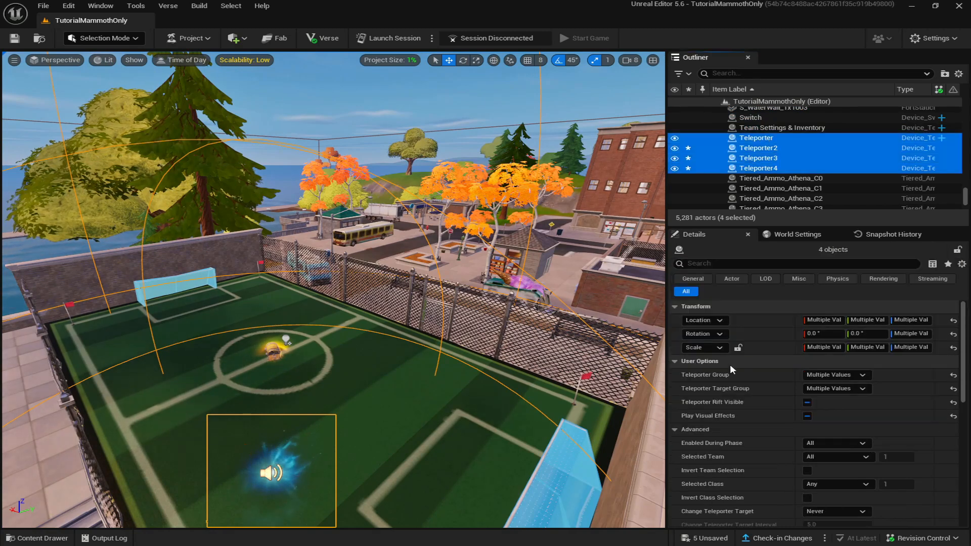
scroll(739, 367, down, 8)
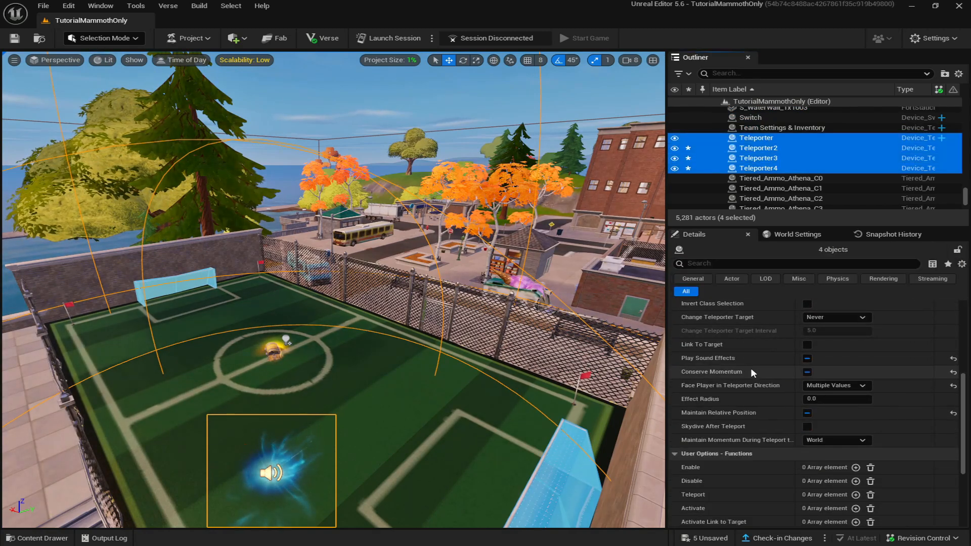
scroll(753, 372, up, 2)
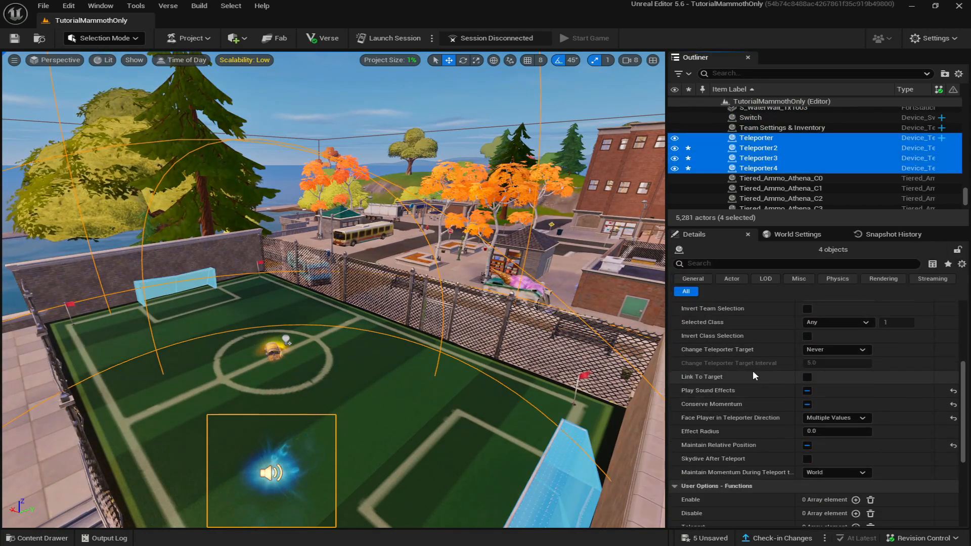
click(828, 347)
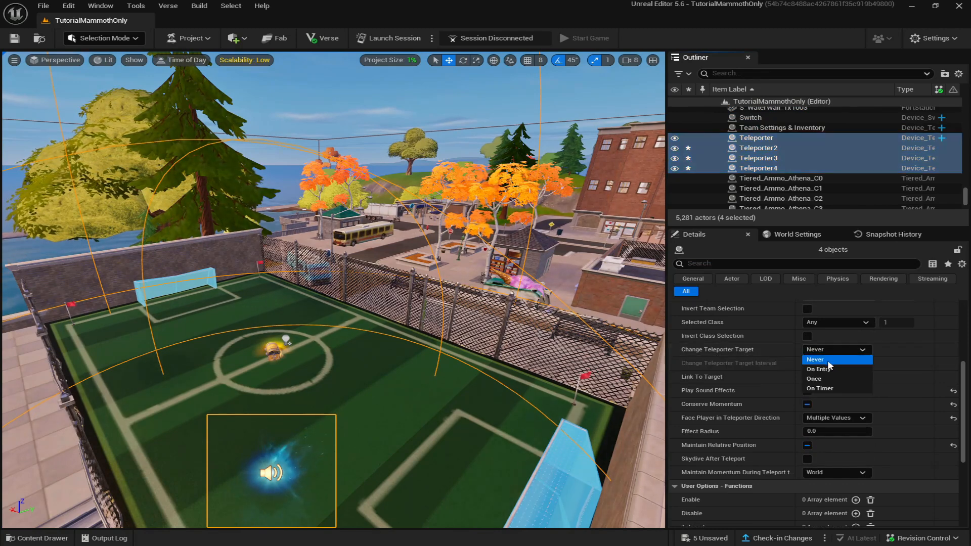
click(817, 368)
Save all changed actors, including the changing booths and the teleporters
drag(597, 370, 584, 420)
key(ctrl+s)
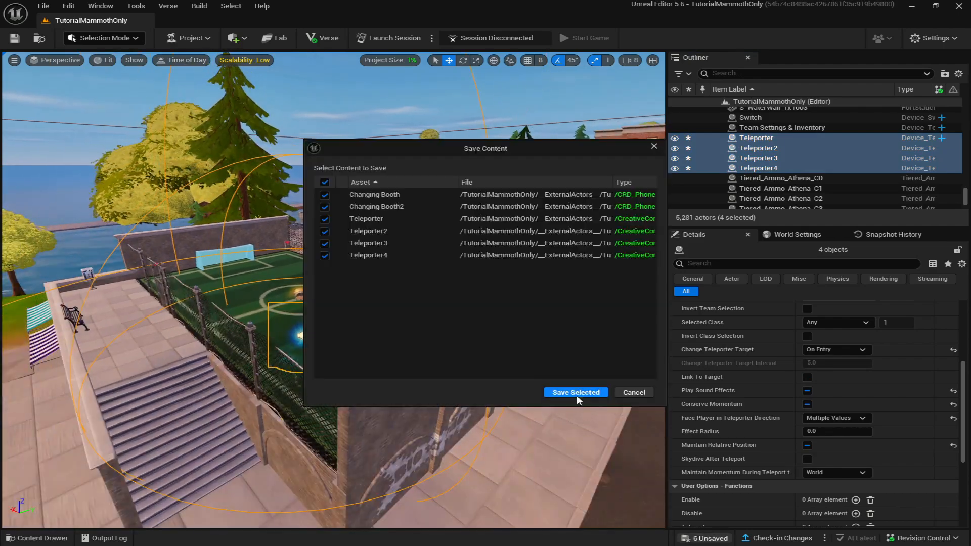
click(578, 394)
Find the Crash Pad device in the Fortnite assets and place one on the town street near the crosswalk and pink van
right_drag(510, 305, 209, 437)
right_drag(334, 290, 384, 290)
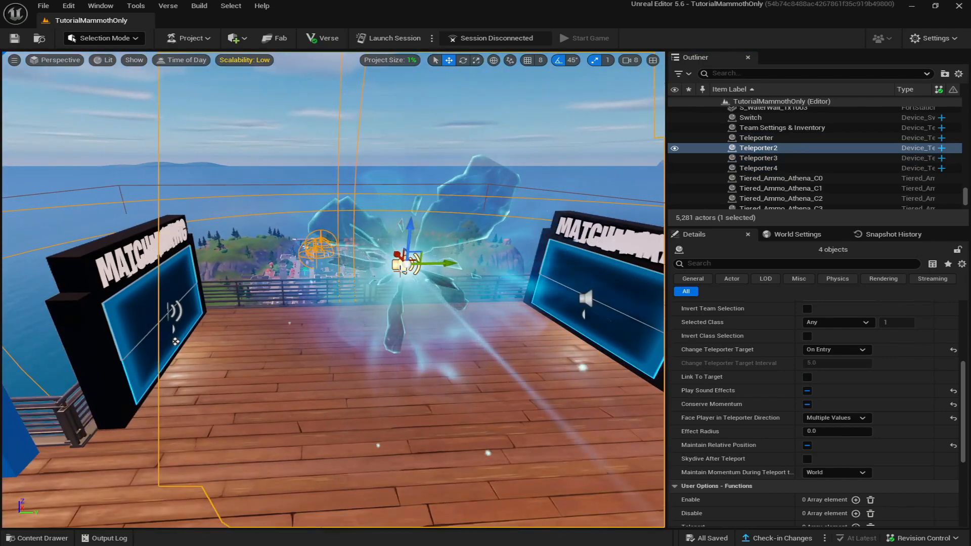
click(398, 276)
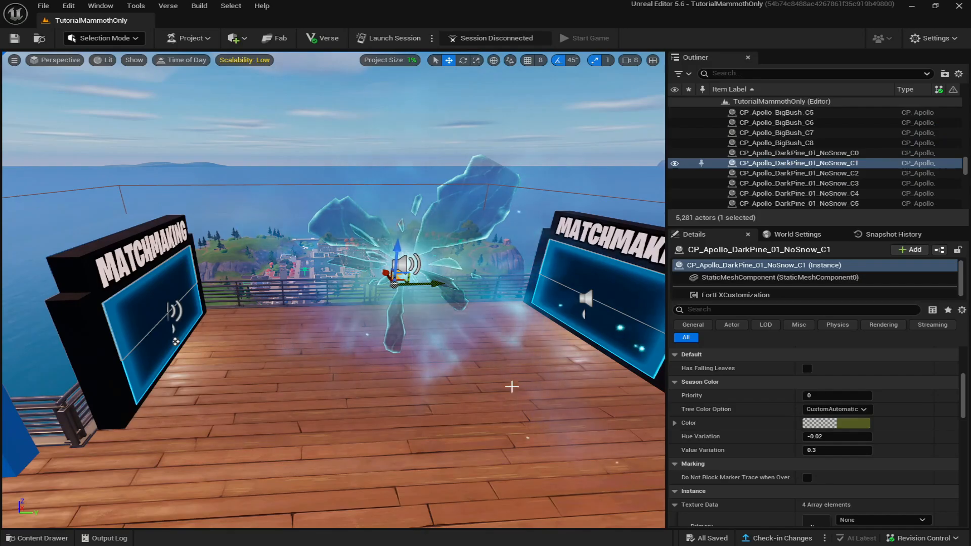
right_drag(334, 290, 435, 290)
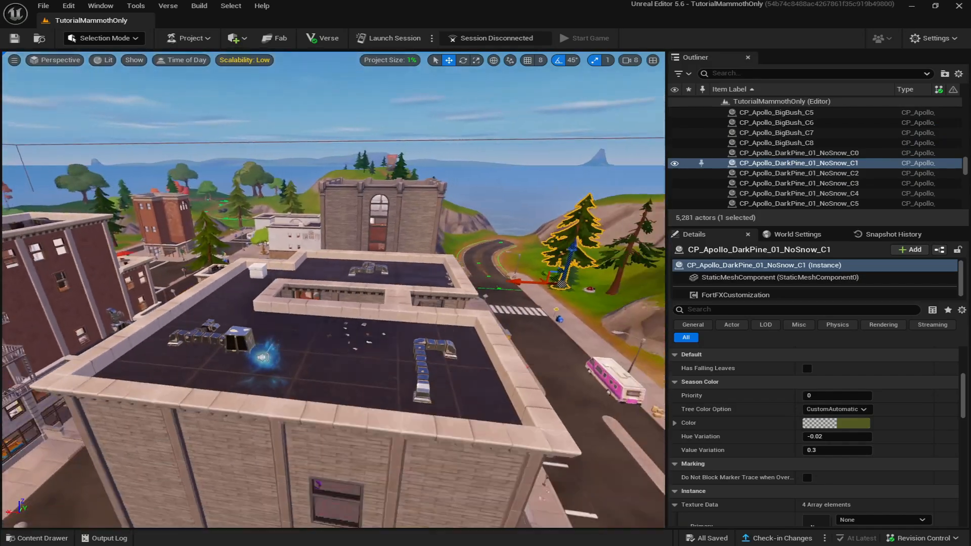
right_drag(314, 379, 372, 405)
click(42, 538)
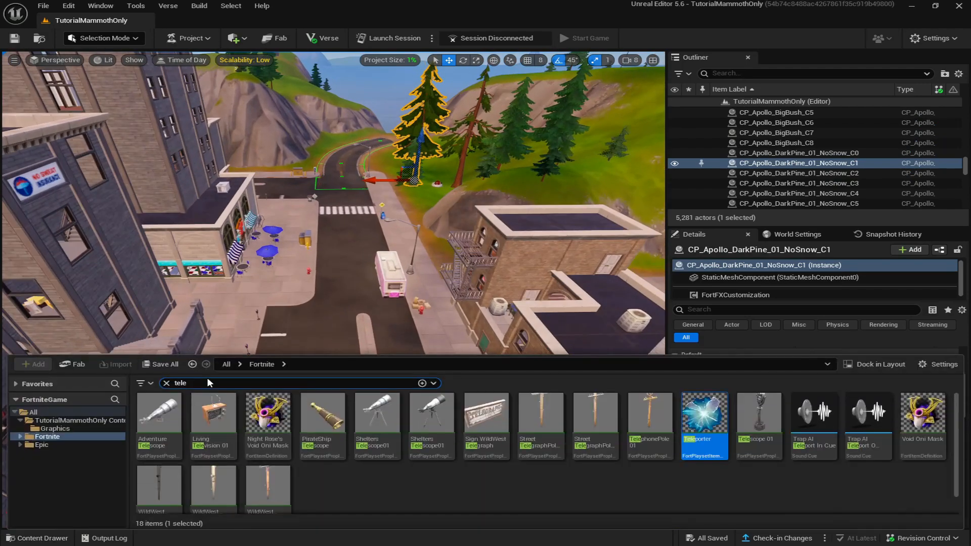
text(crash)
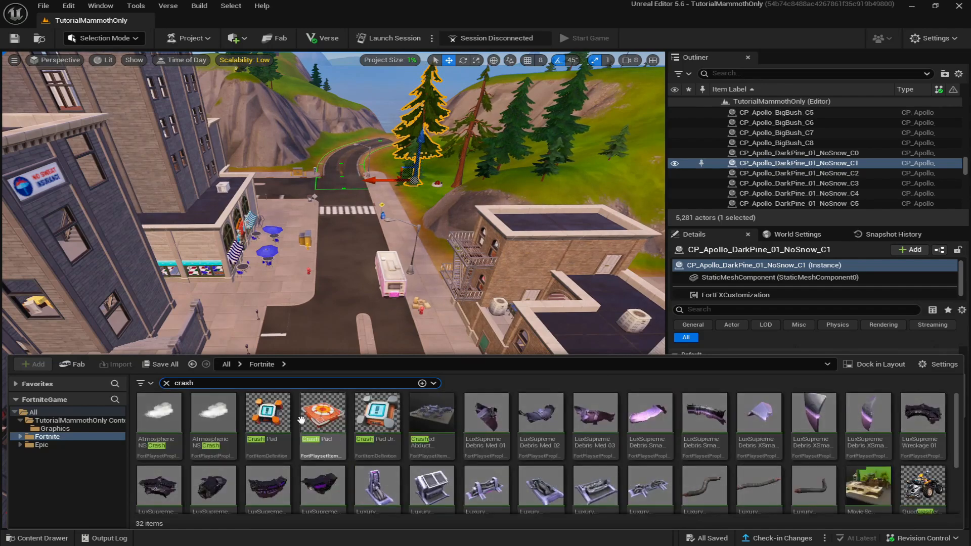
mouse_move(317, 419)
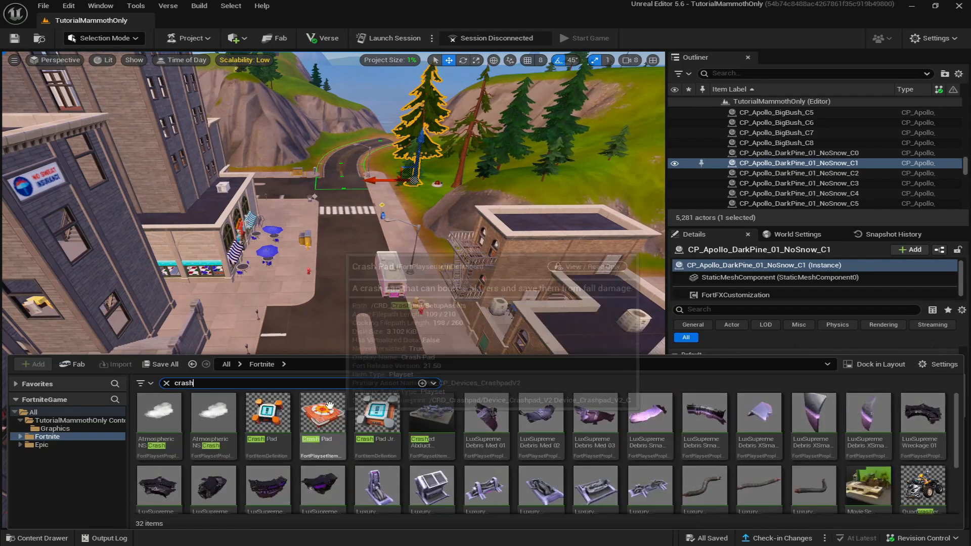
drag(339, 251, 337, 282)
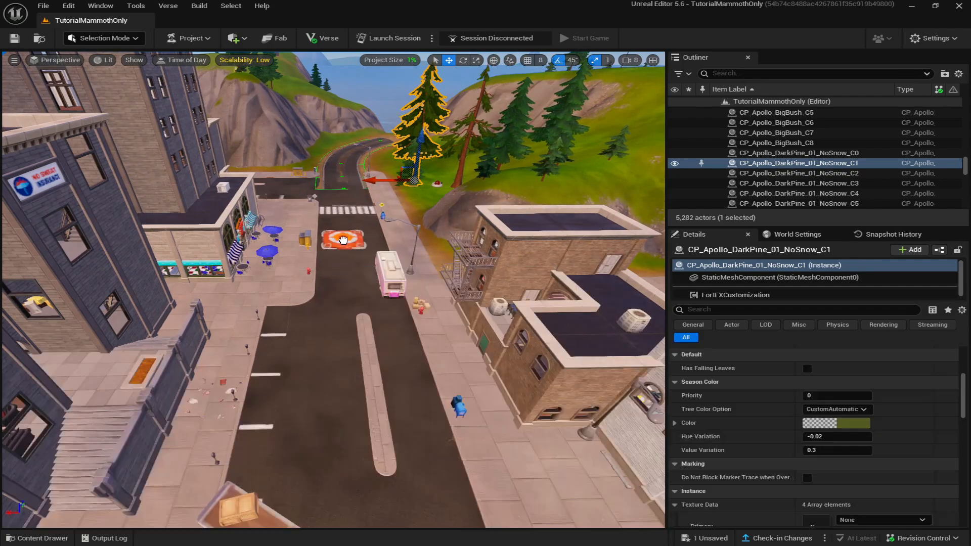
scroll(353, 294, up, 3)
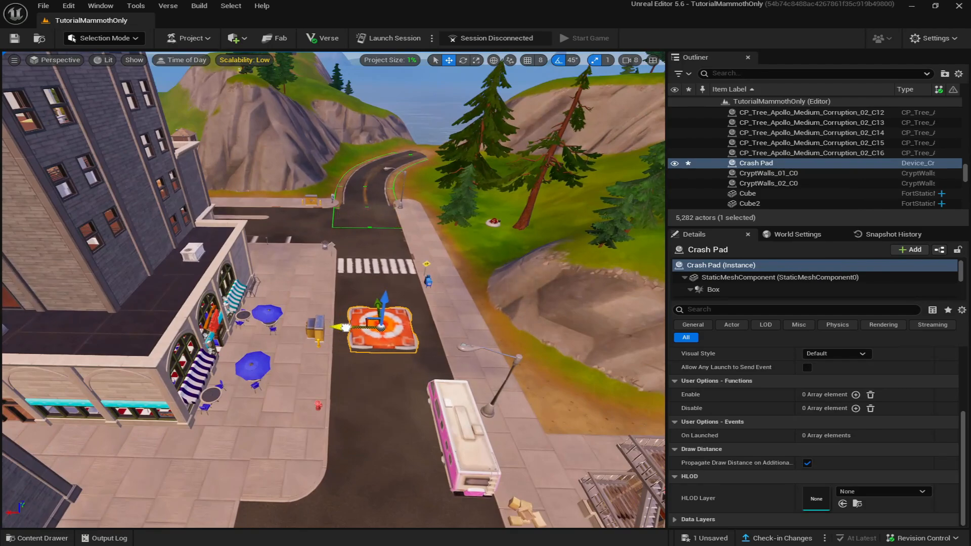
Place two more Crash Pads, one on the road leading out of town and one on the street near the yellow bus
right_drag(317, 395, 277, 452)
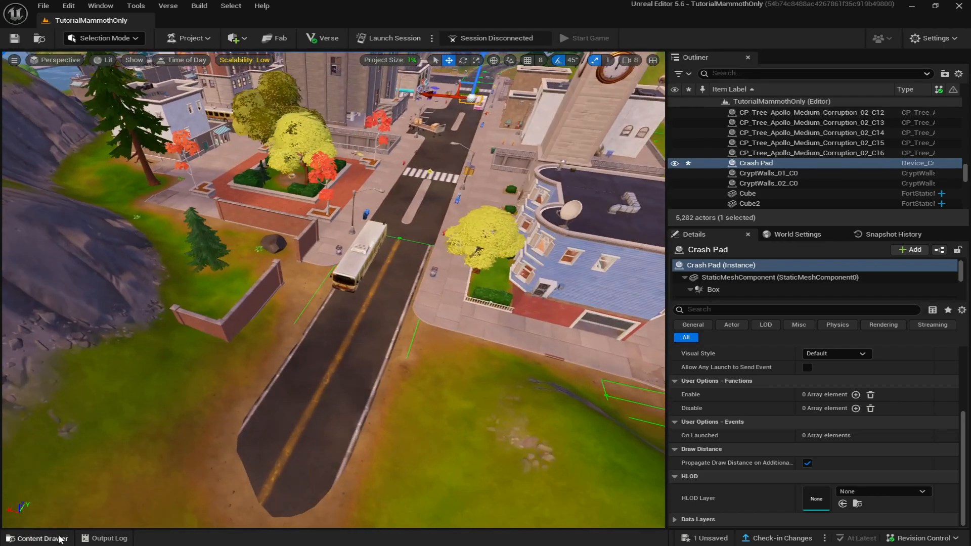
click(43, 539)
drag(318, 316, 338, 349)
right_drag(337, 349, 370, 308)
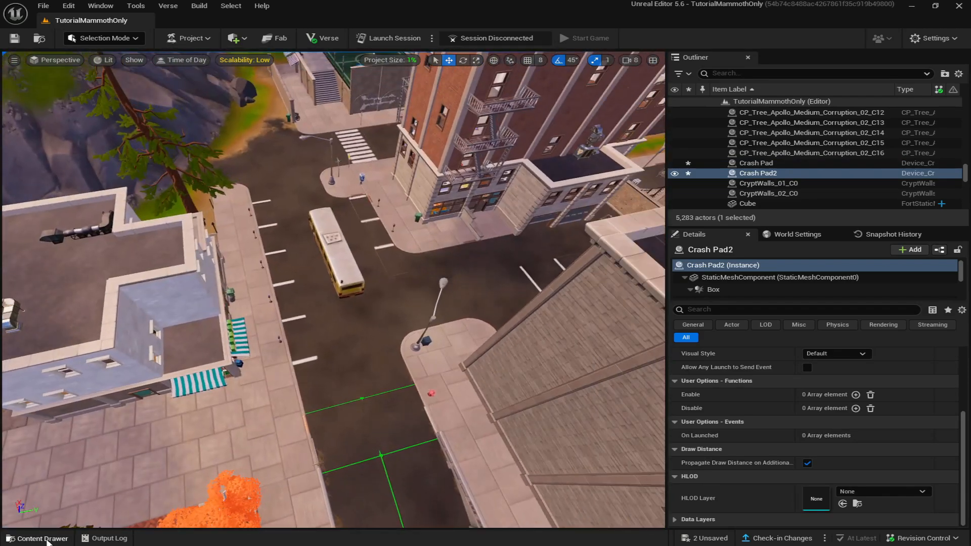
click(46, 539)
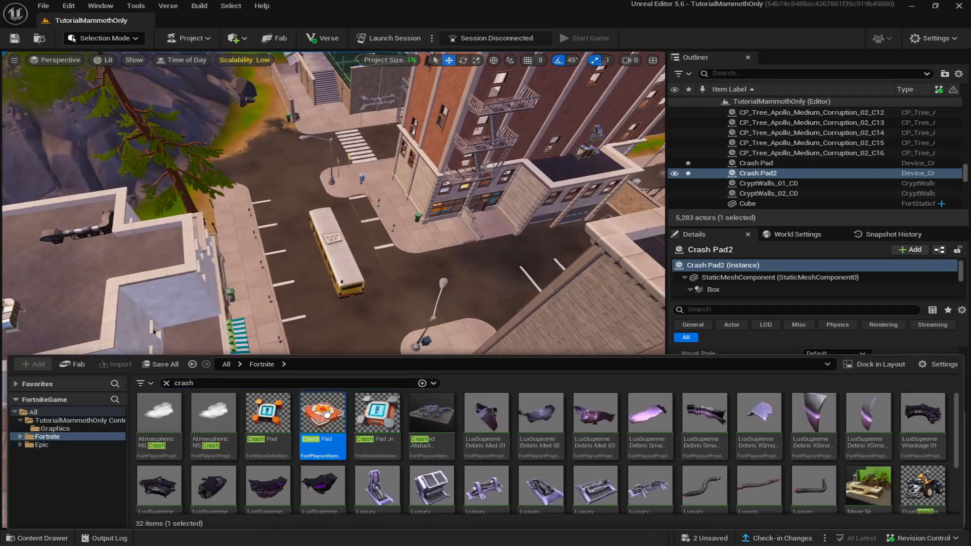
drag(326, 414, 349, 353)
key(w)
mouse_move(350, 354)
right_down()
mouse_move(243, 360)
mouse_move(202, 349)
mouse_move(350, 360)
right_up()
Place Crash Pads on the street beside the lawn with the pine tree and at the intersection near the tall brick building
click(66, 539)
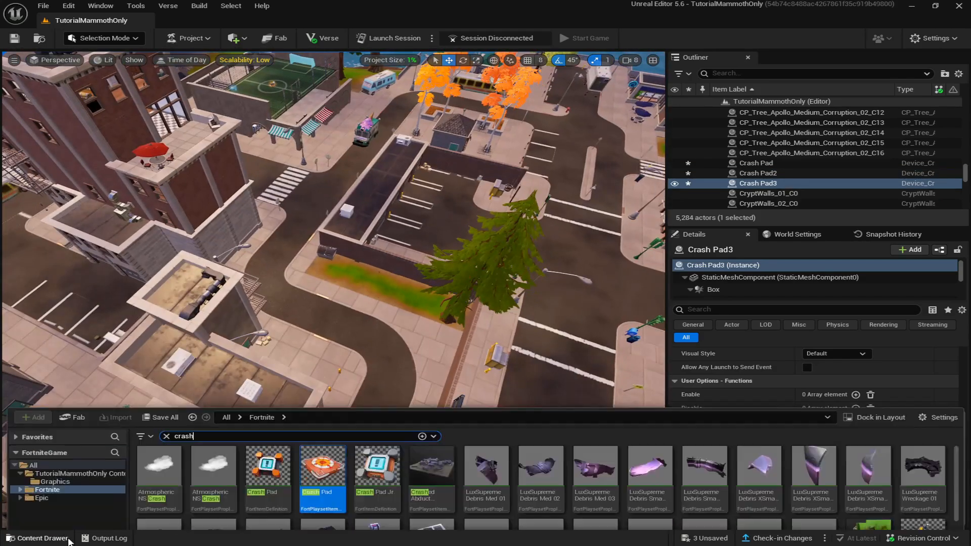
drag(335, 426, 390, 370)
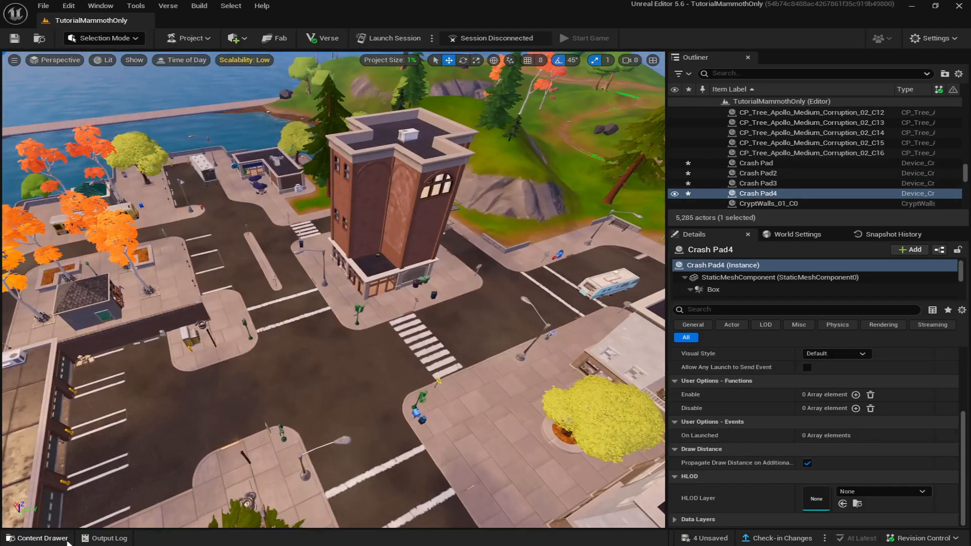
drag(335, 425, 364, 411)
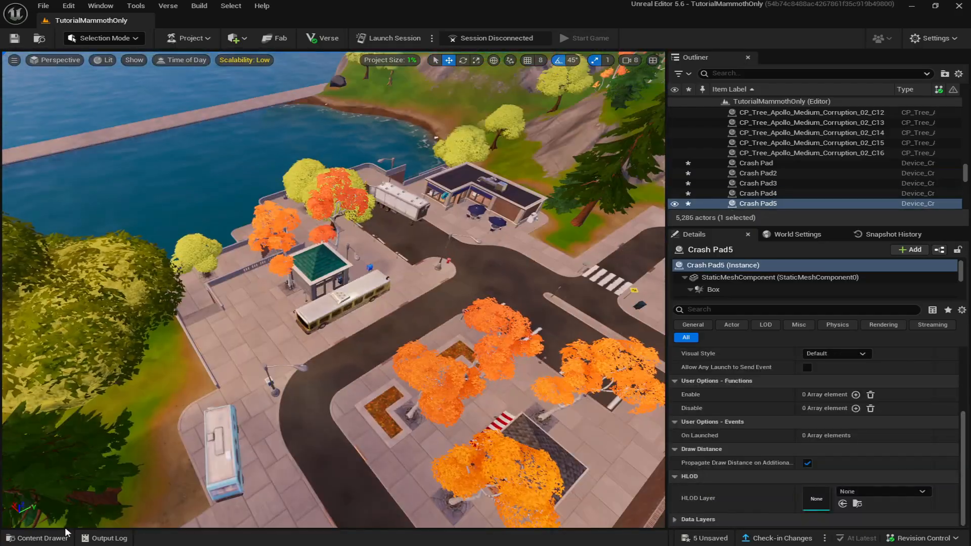
Place Crash Pads on the road near the green-roofed pavilion and in the paved lot beside the blue-and-white bus
click(66, 538)
drag(329, 420, 392, 320)
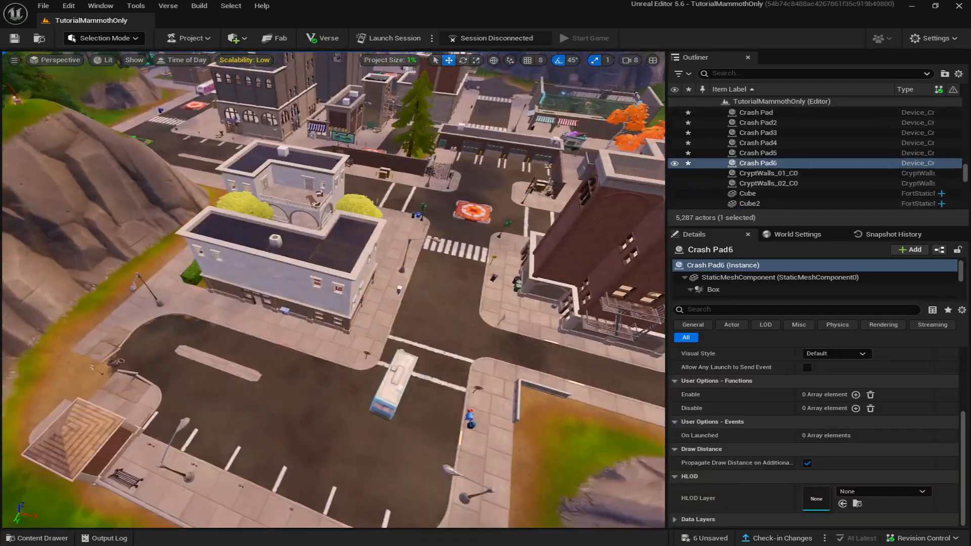
click(66, 538)
drag(329, 420, 297, 403)
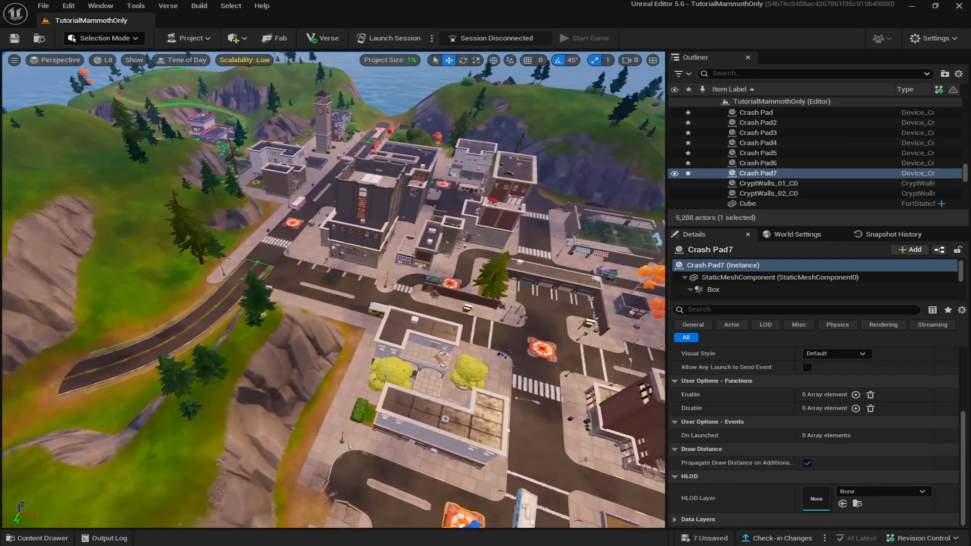
Clear the asset search and open the Traversal folder of the Fortnite devices
right_drag(334, 291, 245, 270)
click(40, 539)
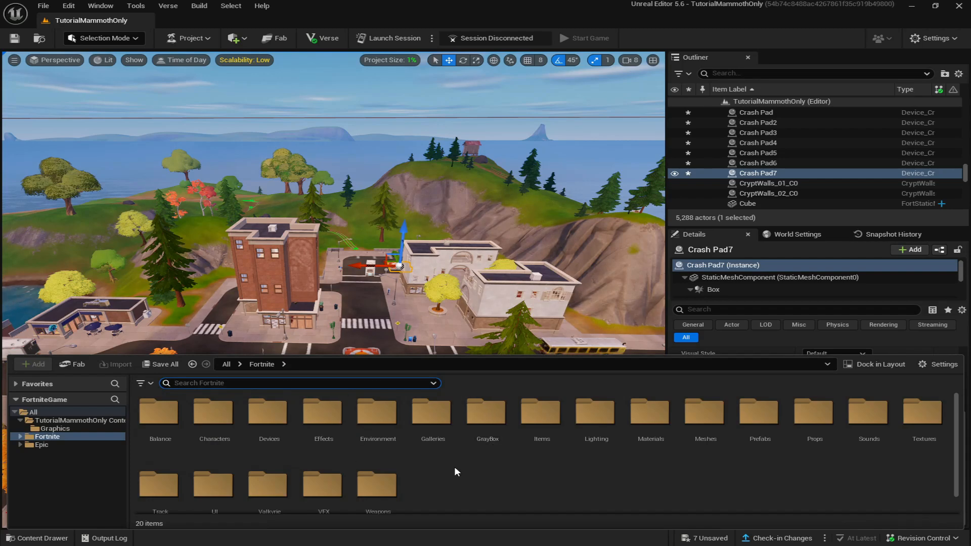
click(266, 427)
double_click(267, 427)
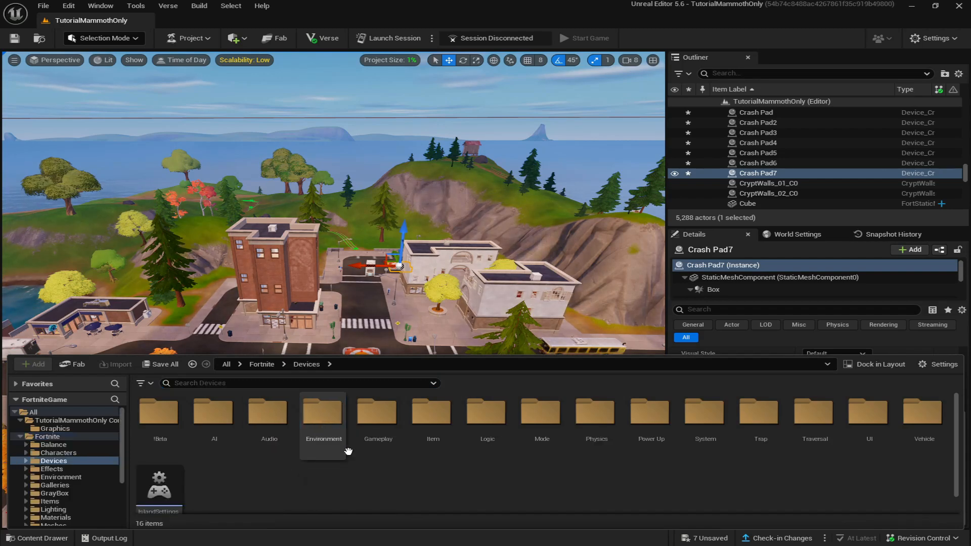
double_click(815, 414)
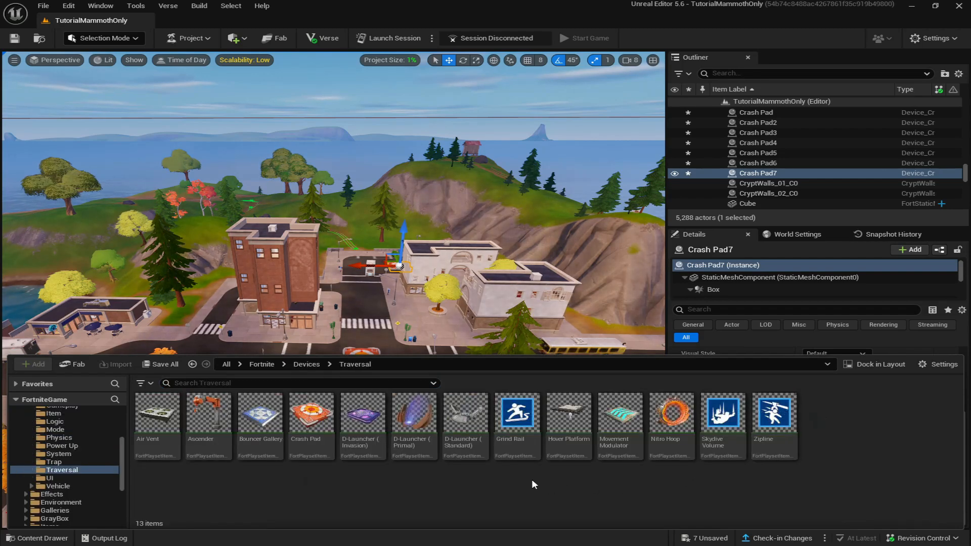
Place a Bouncer Gallery on the grassy hilltop near the wooden hut, at about X 1402, Y 18803, Z 4315
right_drag(378, 338, 405, 349)
key(w)
key(e)
right_drag(314, 375, 387, 378)
click(56, 538)
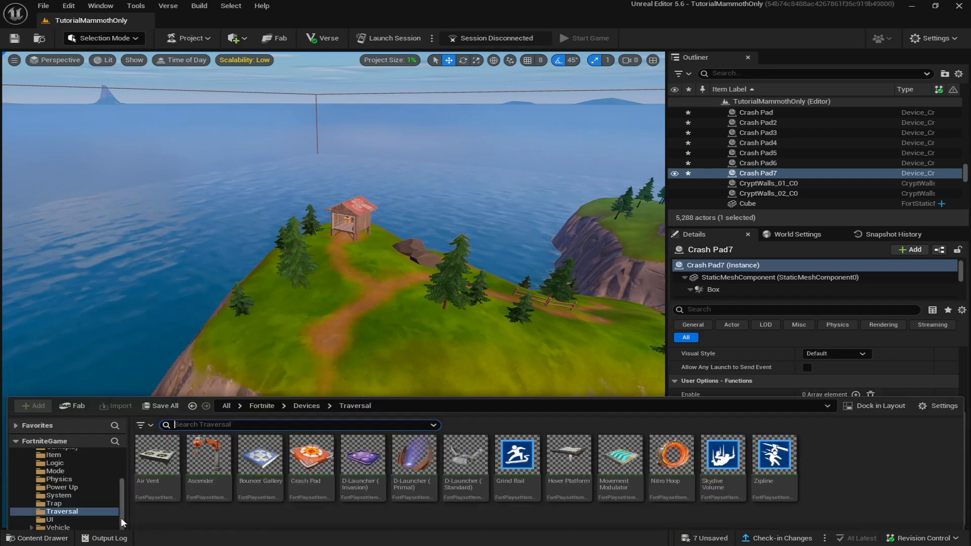
drag(273, 422, 369, 330)
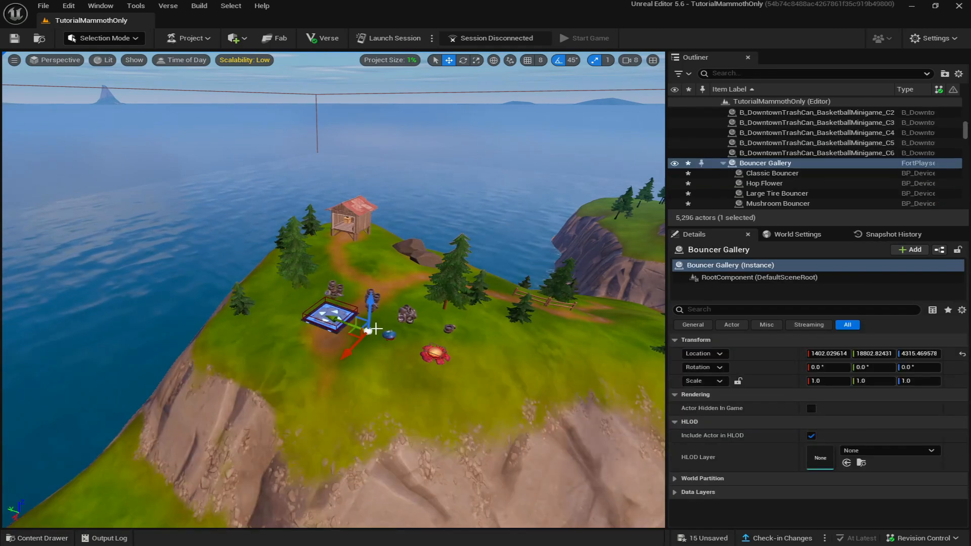
key(w)
right_drag(382, 370, 451, 319)
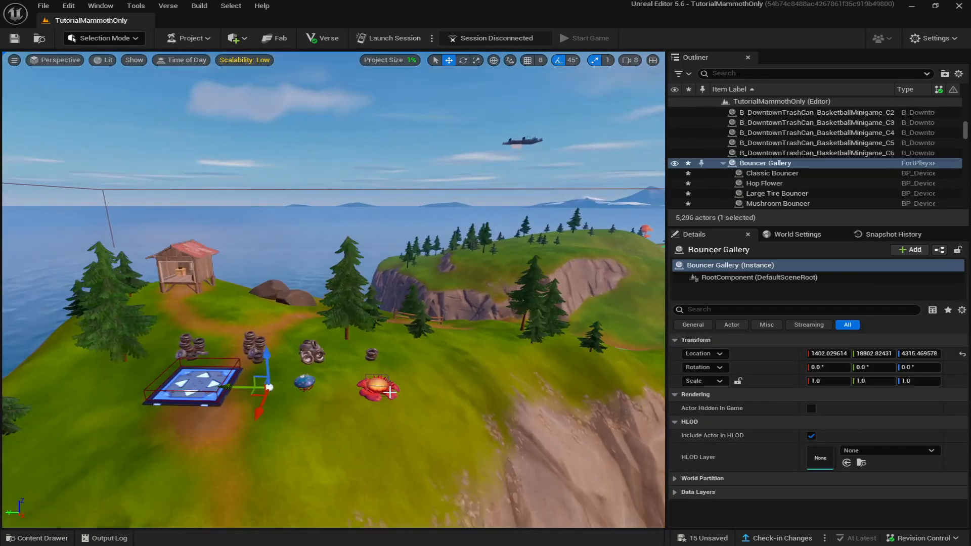
Move the gallery's Classic Bouncer off the hilltop onto the sidewalk beside the L-shaped building, at about X 134, Y -7795, Z -2779, with grid snapping enabled
click(387, 388)
click(194, 385)
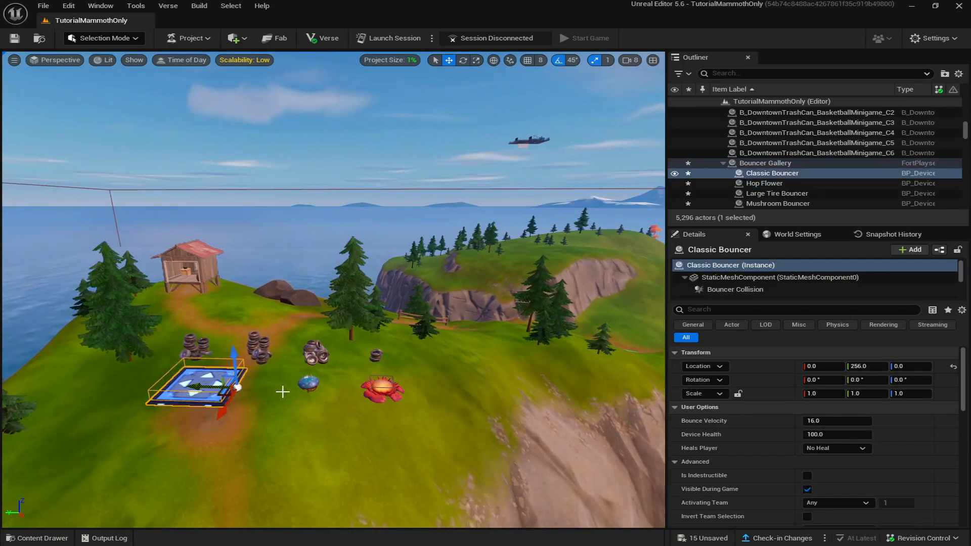
right_drag(282, 393, 181, 362)
drag(139, 340, 528, 301)
right_drag(529, 300, 591, 301)
key(w)
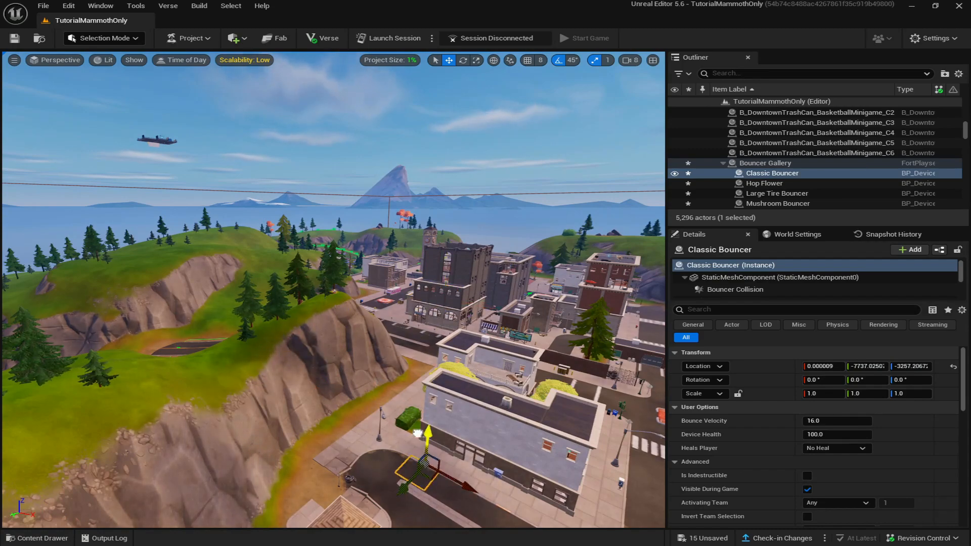
click(527, 63)
right_drag(446, 243, 478, 290)
key(w)
right_drag(381, 306, 433, 404)
key(a)
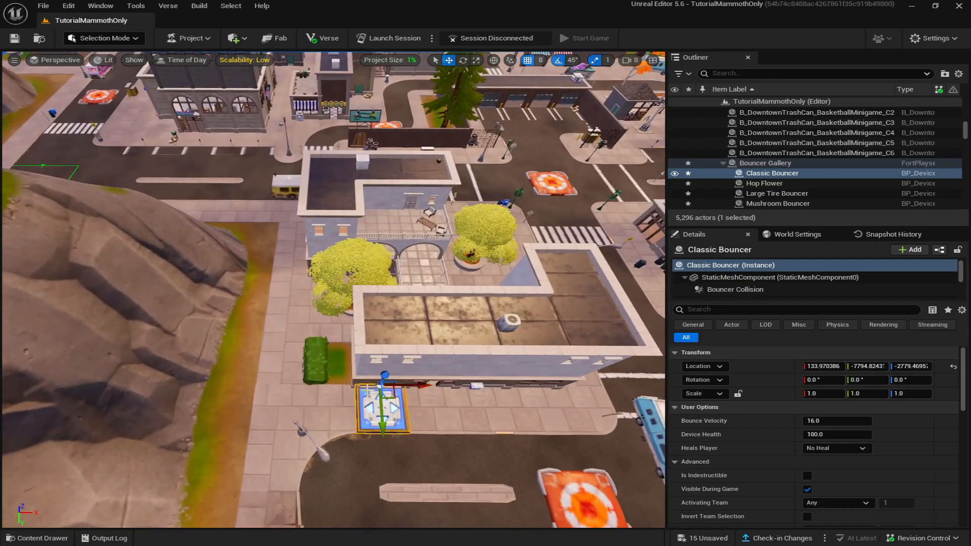
Duplicate the Classic Bouncer five times and spread the copies around town, including the parking spaces by the dark brick building and the long garage roof
key(ctrl+d)
right_drag(373, 172, 397, 244)
key(w)
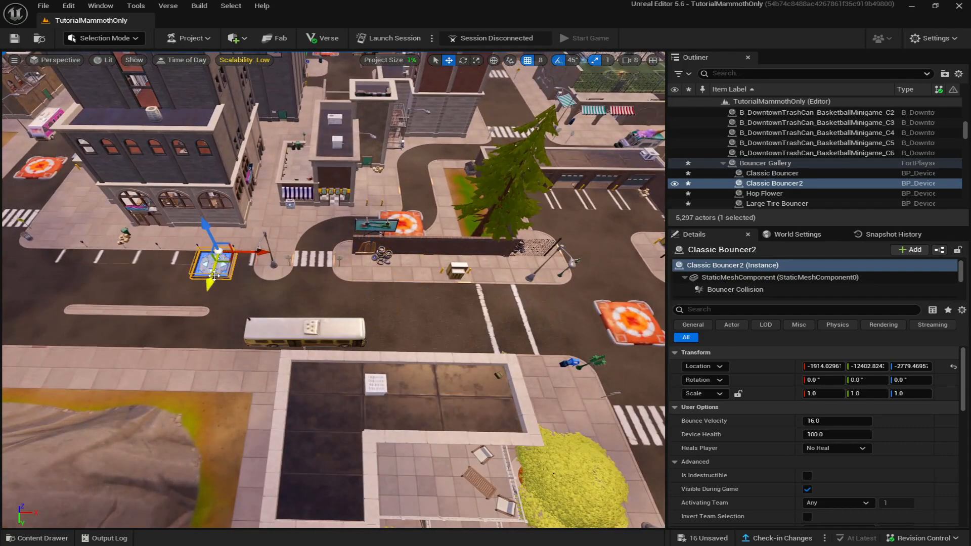
right_drag(214, 275, 223, 284)
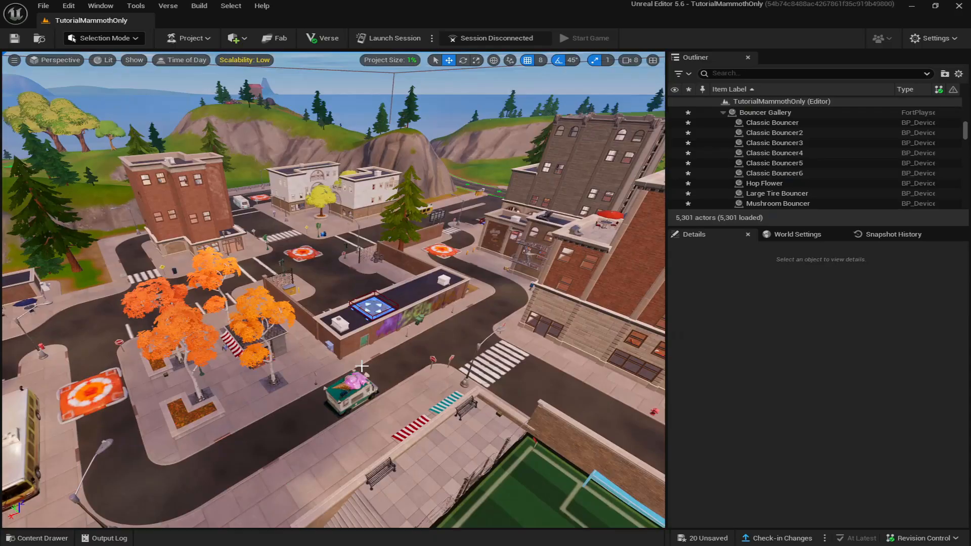
right_drag(354, 354, 344, 400)
Move the Hop Flower from the hilltop onto the terraced building's flat roof, at about X 399, Y -10070, Z -1649
click(293, 370)
right_drag(293, 370, 184, 350)
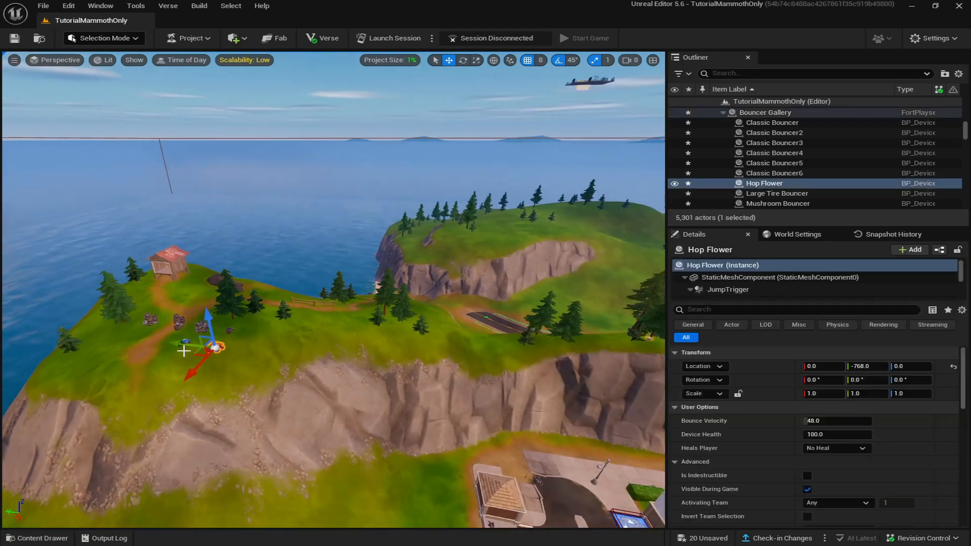
right_drag(581, 426, 431, 390)
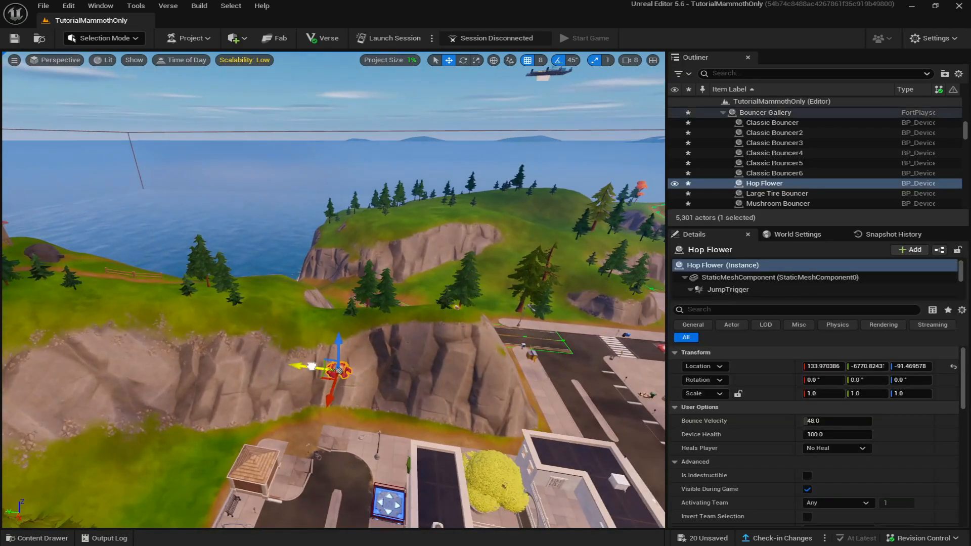
right_drag(535, 413, 344, 174)
drag(455, 211, 469, 298)
right_drag(469, 215, 526, 263)
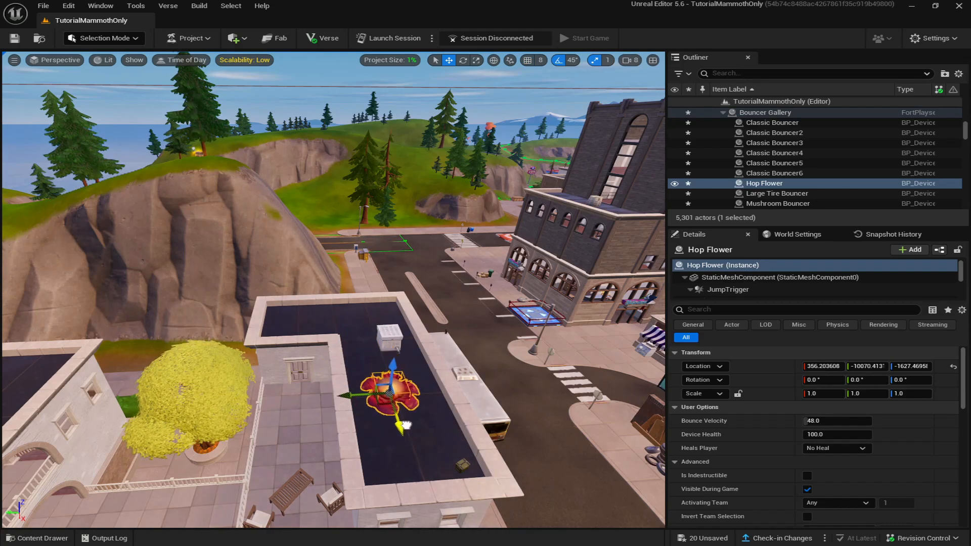
drag(406, 426, 408, 432)
right_drag(409, 432, 419, 380)
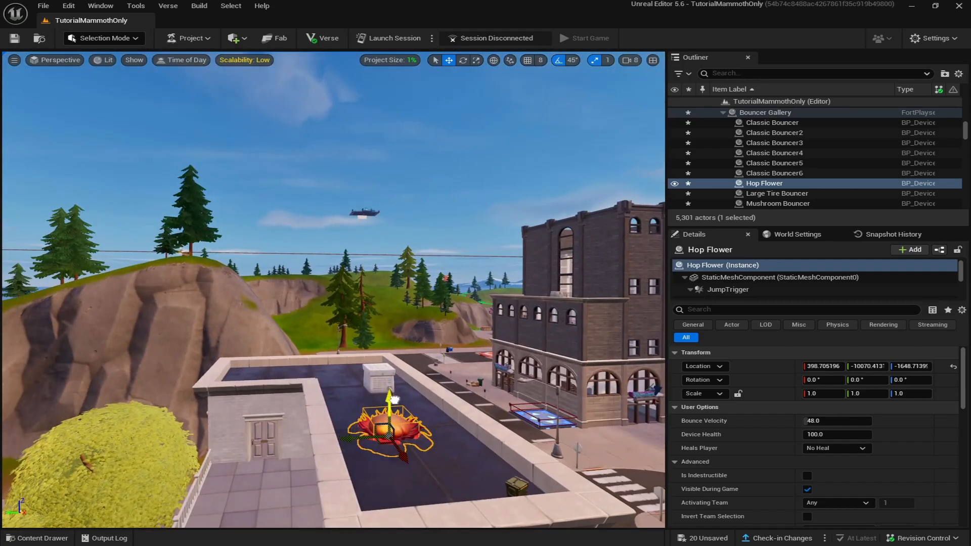
Duplicate the Hop Flower and put the copy on the small brick building's roof across the street, at about X 141, Y -14749, Z -1628
right_drag(386, 429, 430, 448)
key(ctrl+d)
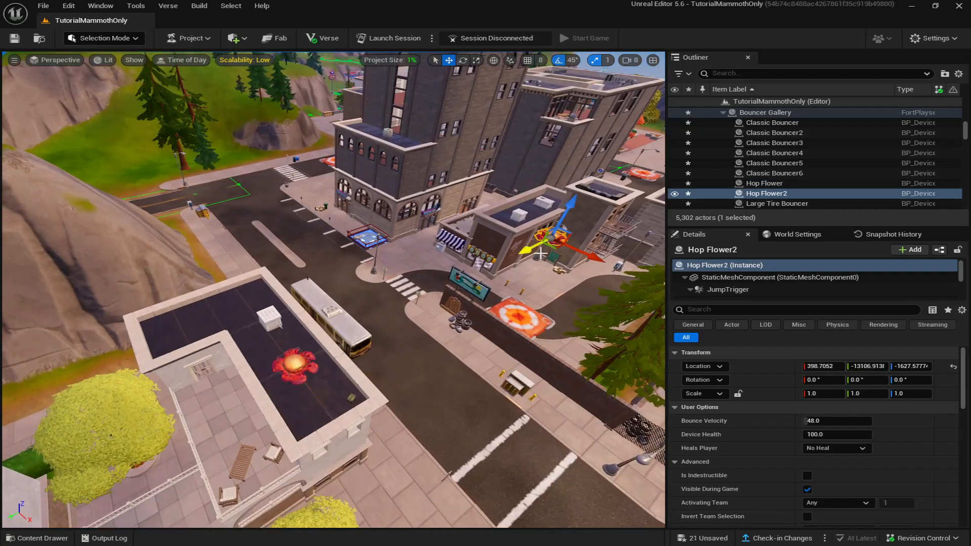
drag(540, 254, 602, 223)
right_drag(602, 223, 385, 223)
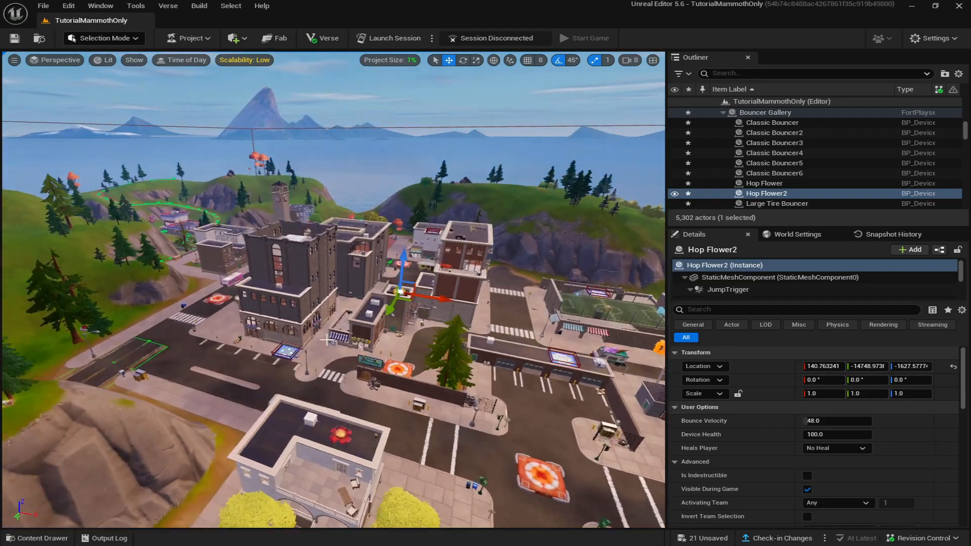
right_drag(326, 340, 395, 314)
key(Escape)
Add an Air Vent on the low corner-shop roof beside the tall dark building, turned -90° at about X -2065, Y 3594, Z 2239
right_drag(326, 340, 263, 362)
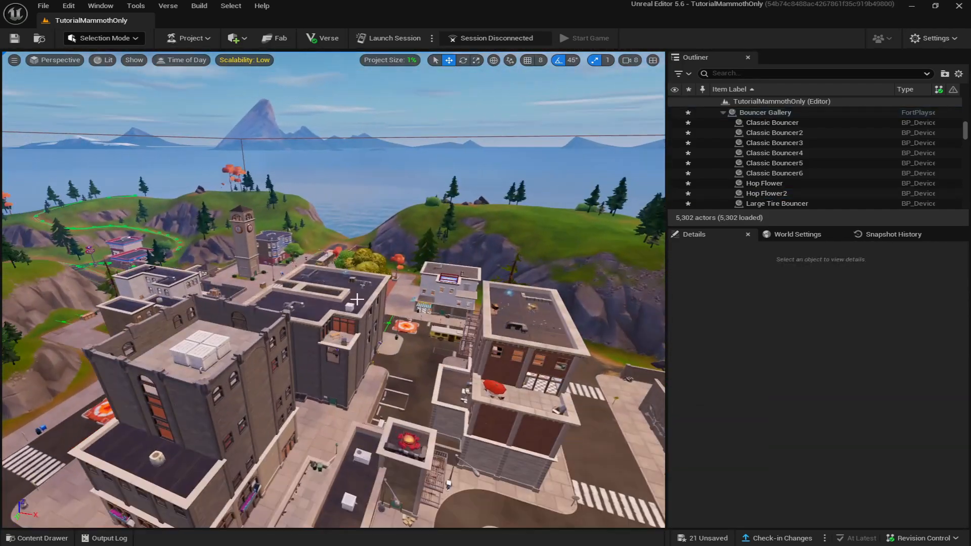
right_drag(358, 299, 486, 298)
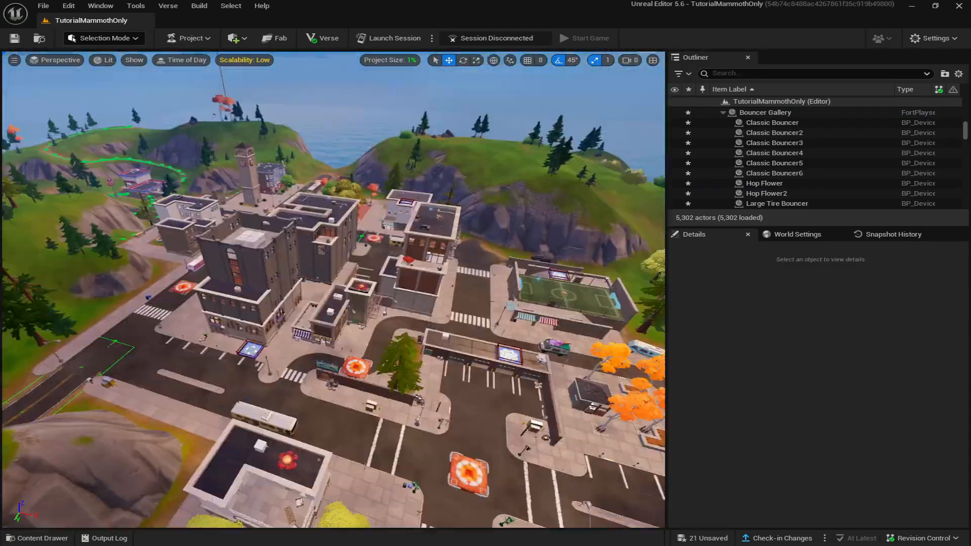
right_drag(334, 298, 335, 336)
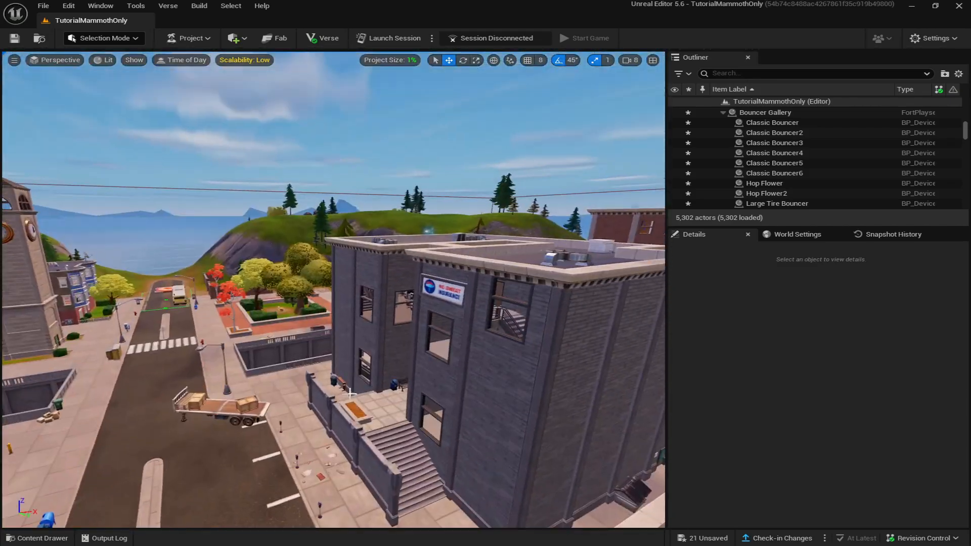
key(ctrl+space)
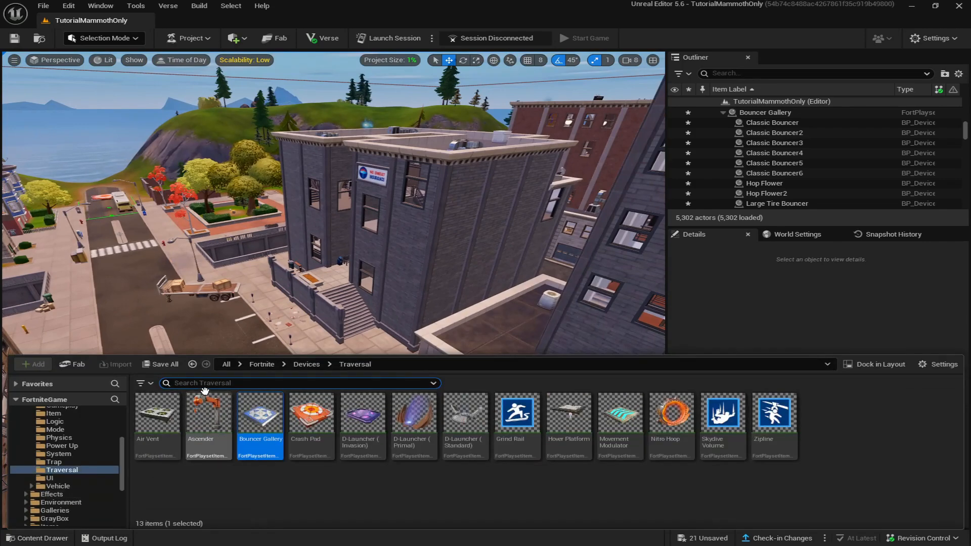
drag(154, 425, 329, 305)
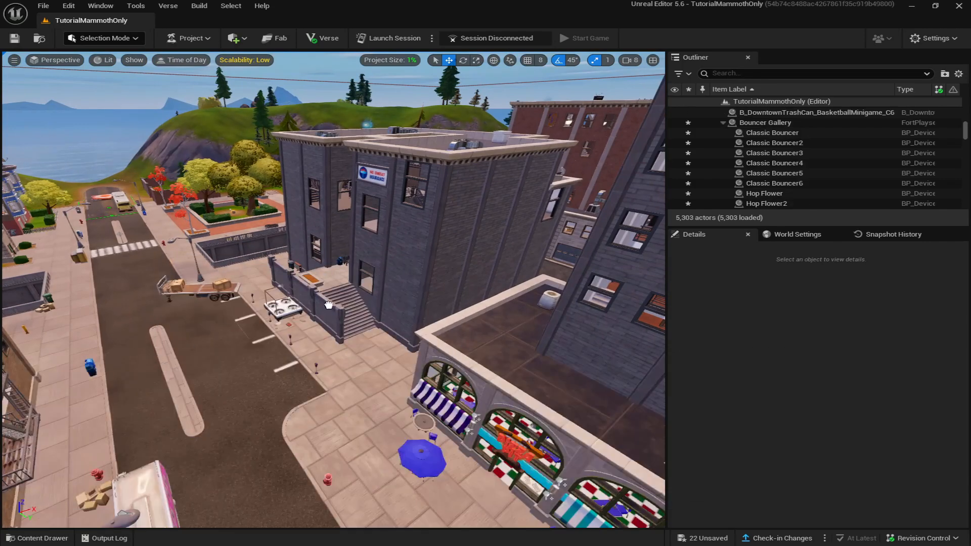
drag(483, 346, 487, 345)
right_drag(432, 374, 424, 415)
key(s)
key(w)
key(w)
key(e)
key(w)
key(s)
key(w)
key(s)
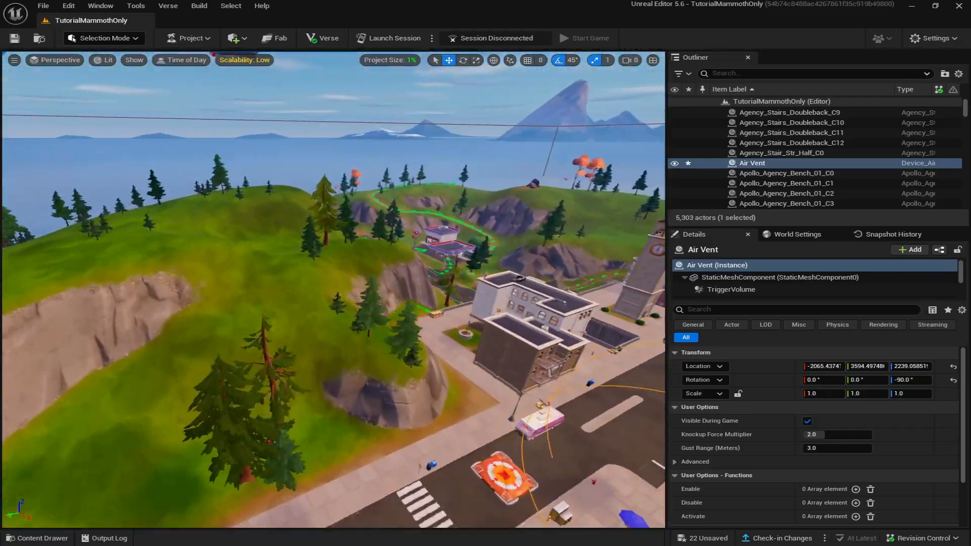
Add an Ascender at the front of the grey insurance building, at about X -2276, Y 1092, Z 2696
mouse_move(290, 394)
right_down()
mouse_move(300, 395)
mouse_move(275, 395)
right_up()
key(w)
key(s)
click(60, 537)
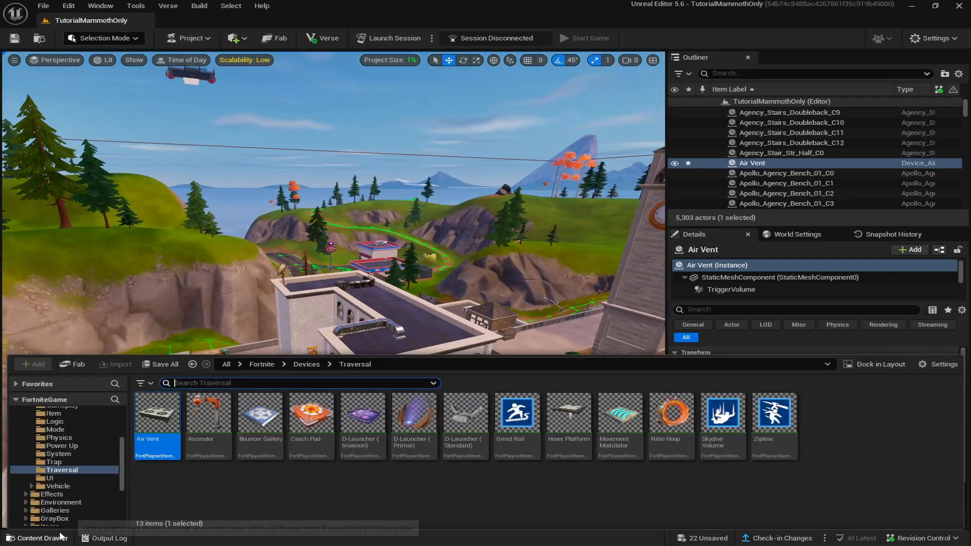
drag(394, 323, 428, 334)
right_drag(408, 464, 432, 473)
key(s)
key(e)
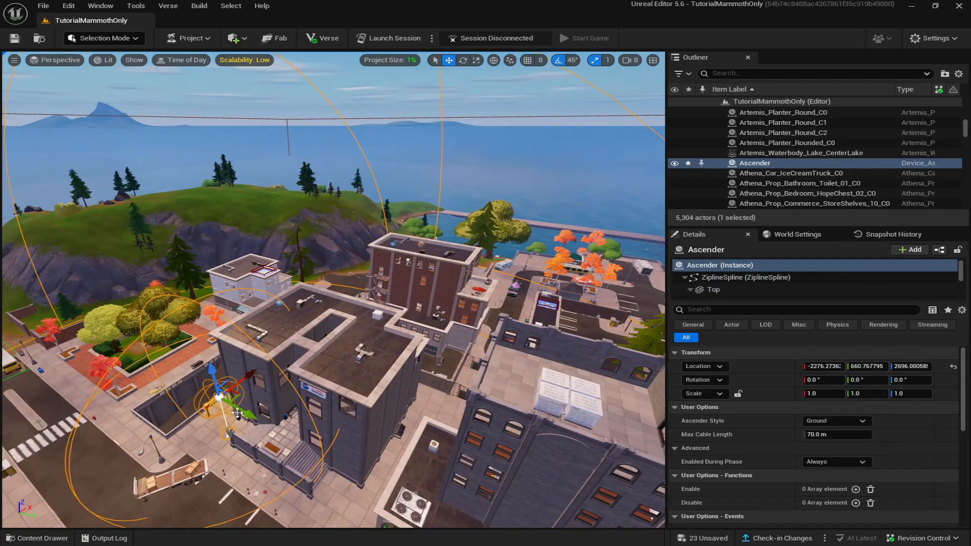
right_drag(282, 441, 317, 418)
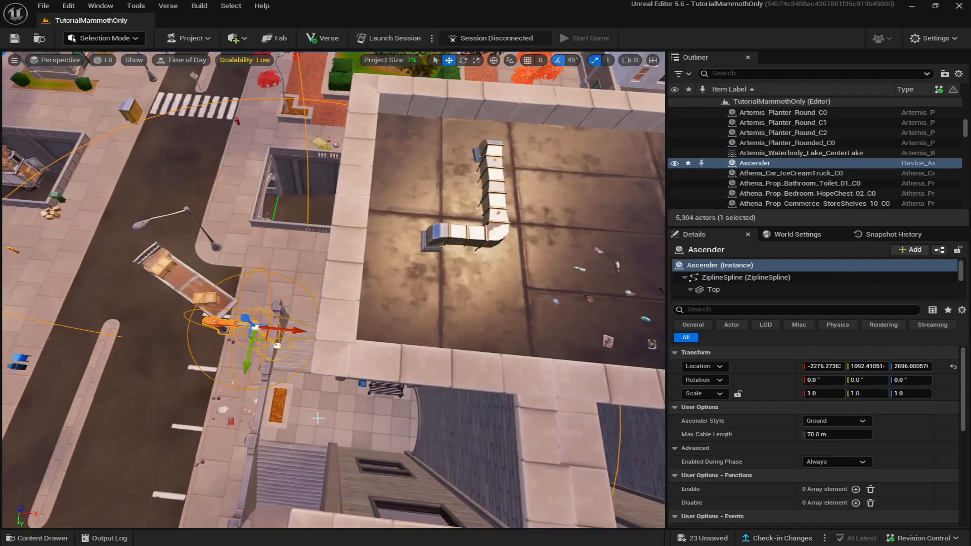
Raise the Ascender onto the grey building's roof and turn it 180° so its arm points toward the street
right_drag(136, 203, 110, 223)
drag(400, 242, 464, 243)
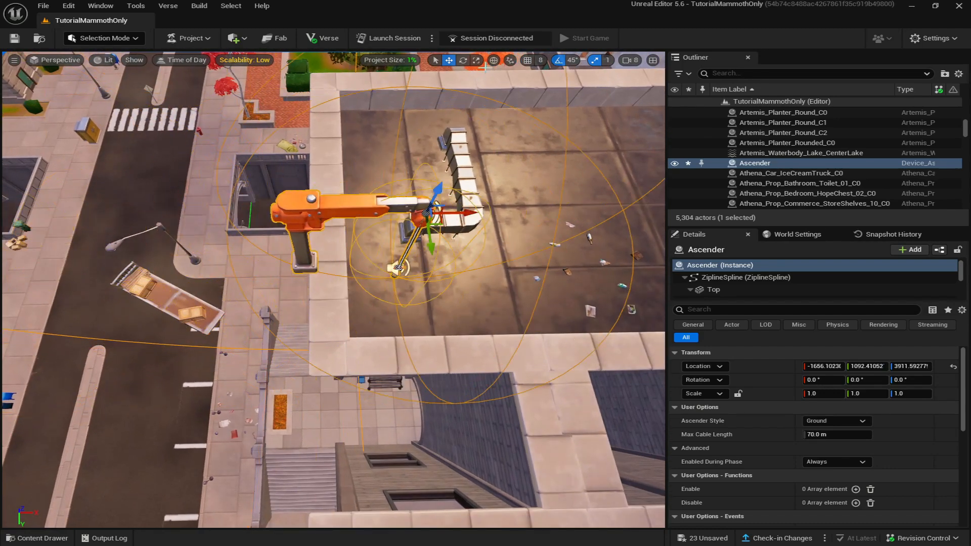
drag(382, 229, 403, 160)
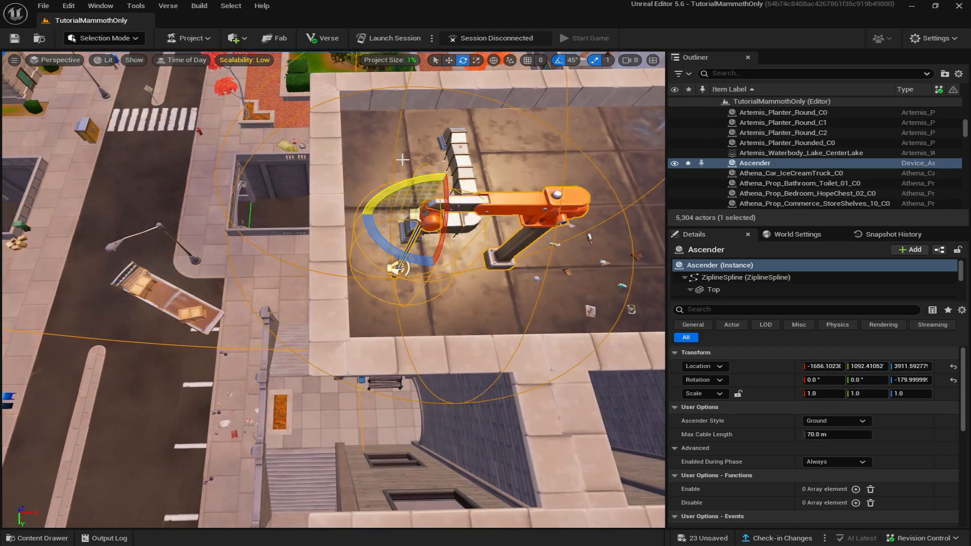
Shift the Ascender to the roof's street-side edge so its cable hangs over the sidewalk, at about X -2066, Y 1092, Z 3772
click(449, 62)
right_drag(439, 172, 439, 150)
key(s)
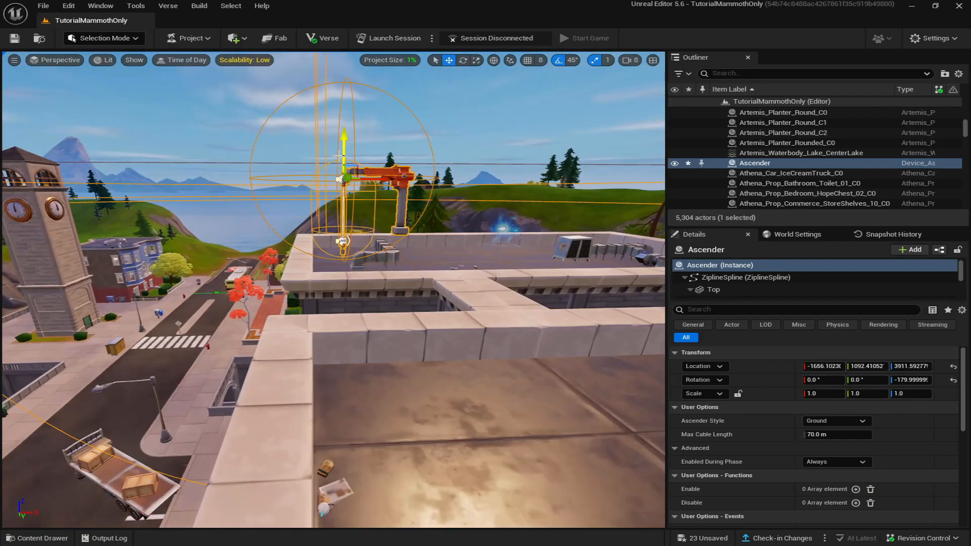
drag(343, 151, 343, 185)
right_drag(358, 225, 419, 321)
key(e)
key(w)
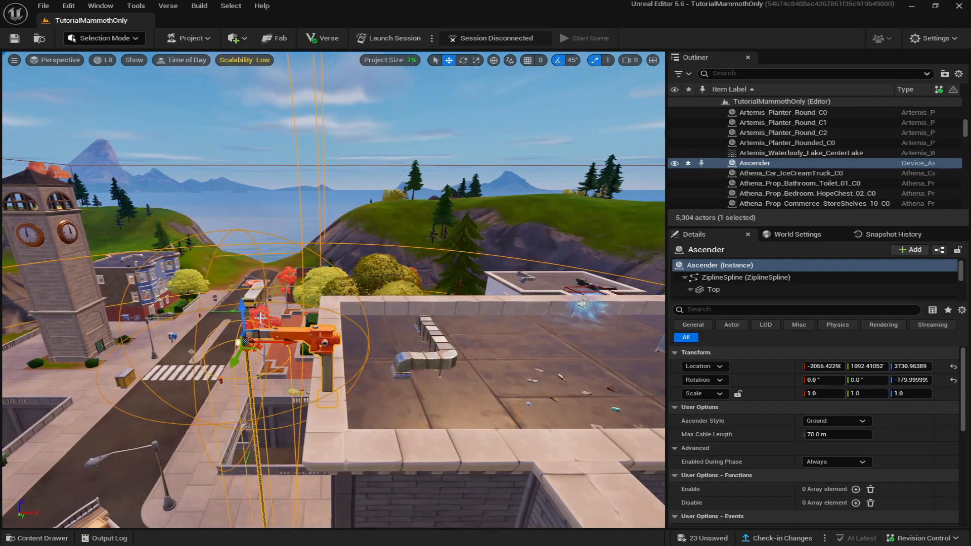
key(w)
right_drag(334, 253, 126, 253)
right_drag(302, 362, 446, 397)
key(w)
key(e)
key(w)
key(w)
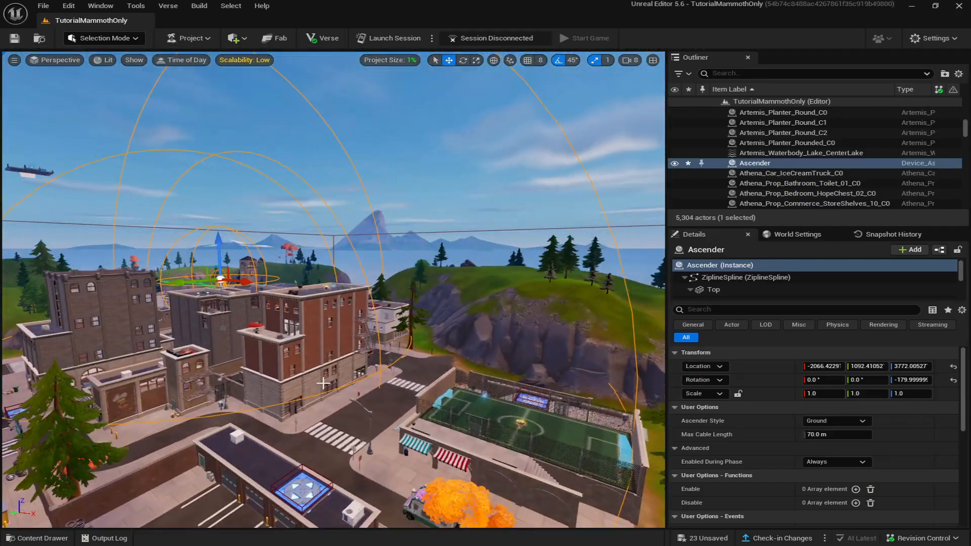
Place a Grind Rail on the red-brick building's roof and stretch one end across the street toward the grey building
key(w)
right_drag(302, 361, 253, 380)
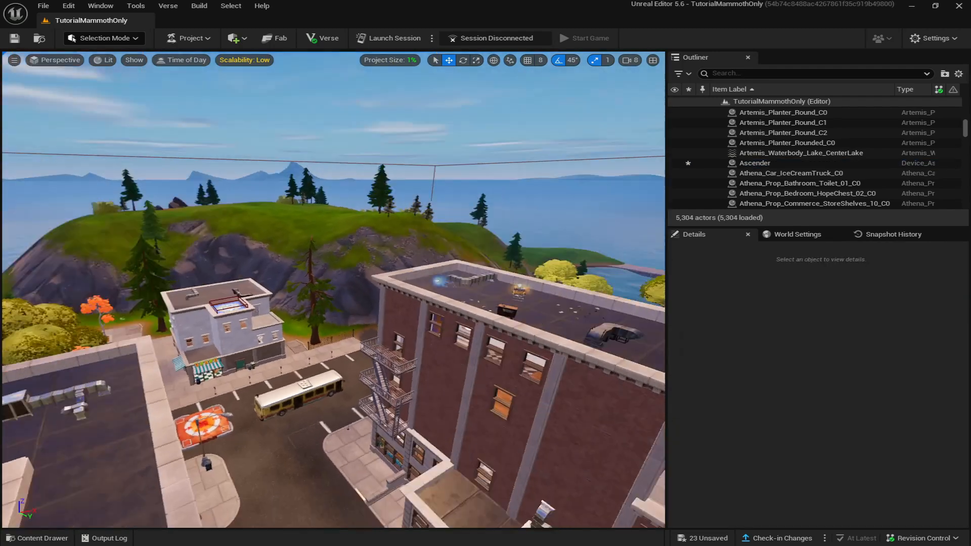
right_drag(283, 448, 331, 448)
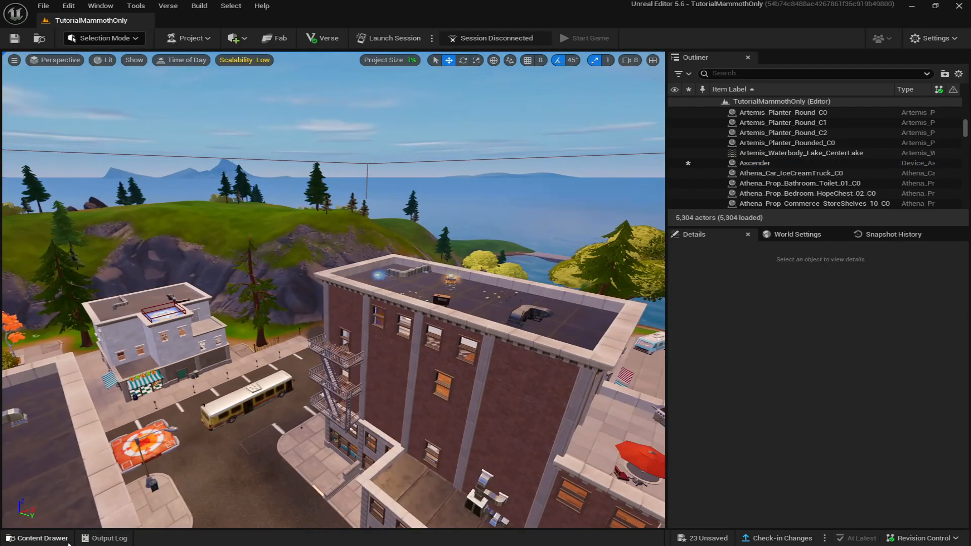
click(50, 538)
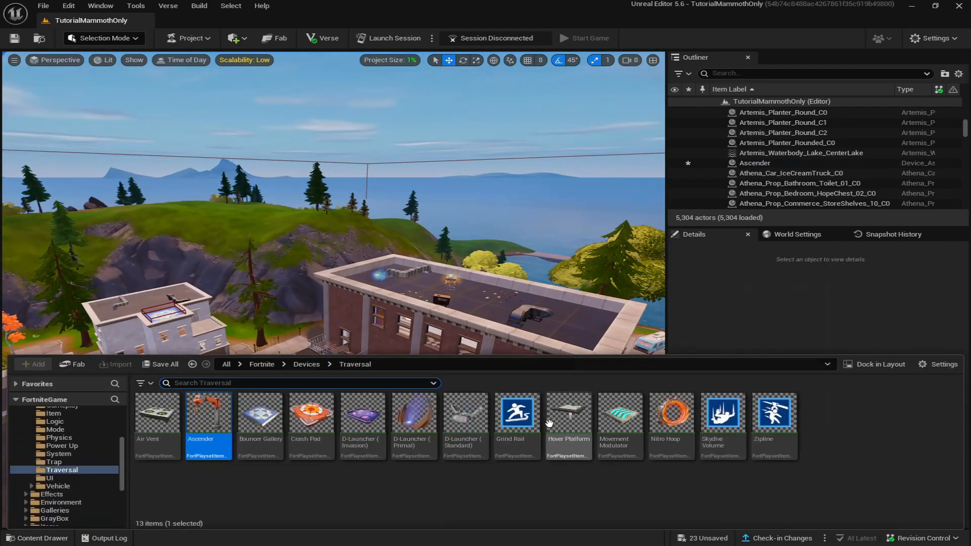
drag(517, 420, 472, 322)
right_drag(499, 362, 405, 420)
click(424, 353)
drag(463, 349, 49, 298)
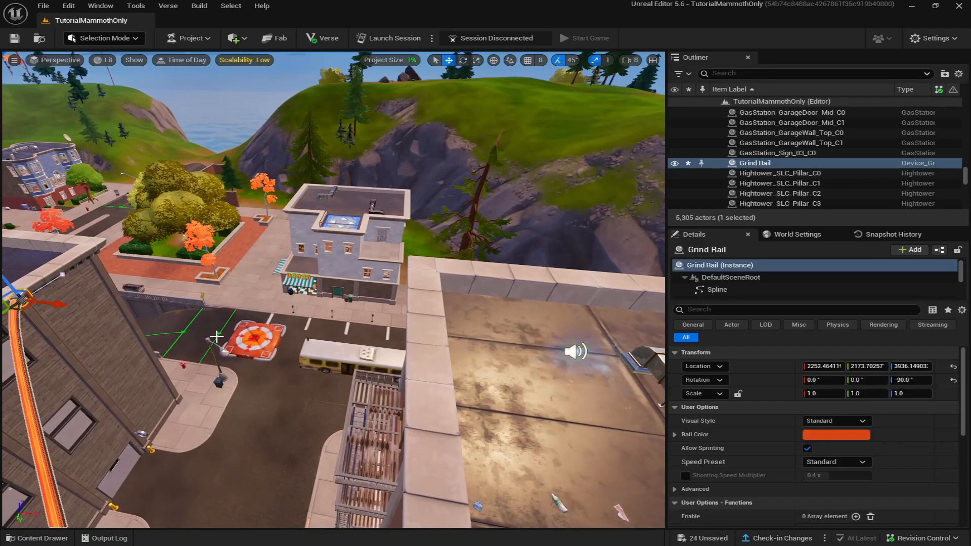
Pull the Grind Rail's near endpoint inward from the parapet onto the red-brick building's roof
right_drag(243, 309, 277, 309)
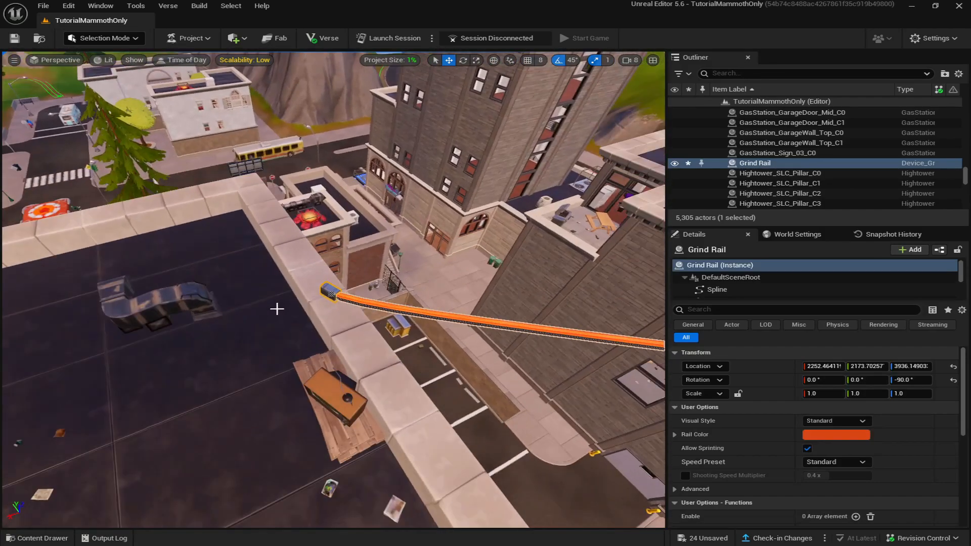
right_drag(336, 293, 327, 296)
click(331, 288)
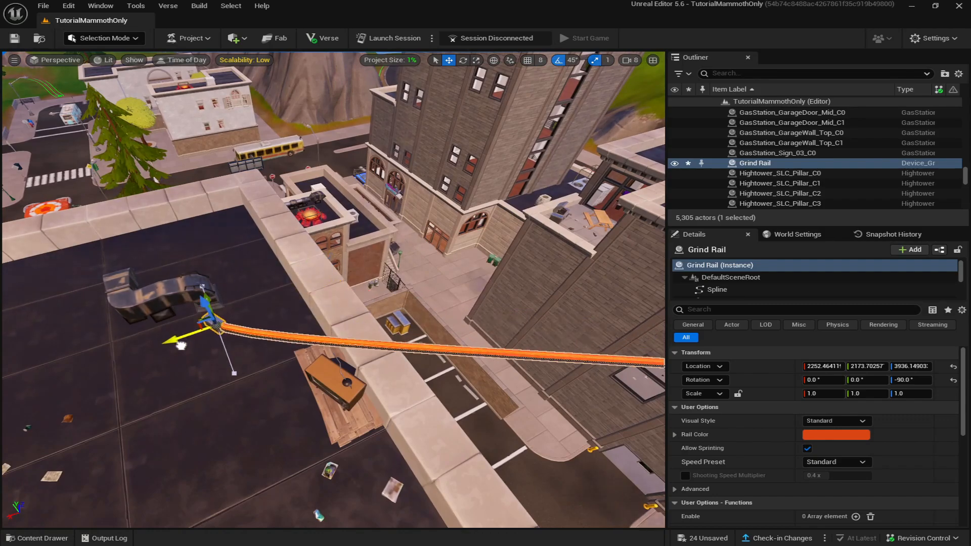
mouse_move(256, 372)
right_down()
mouse_move(364, 336)
mouse_move(308, 336)
mouse_move(257, 371)
right_up()
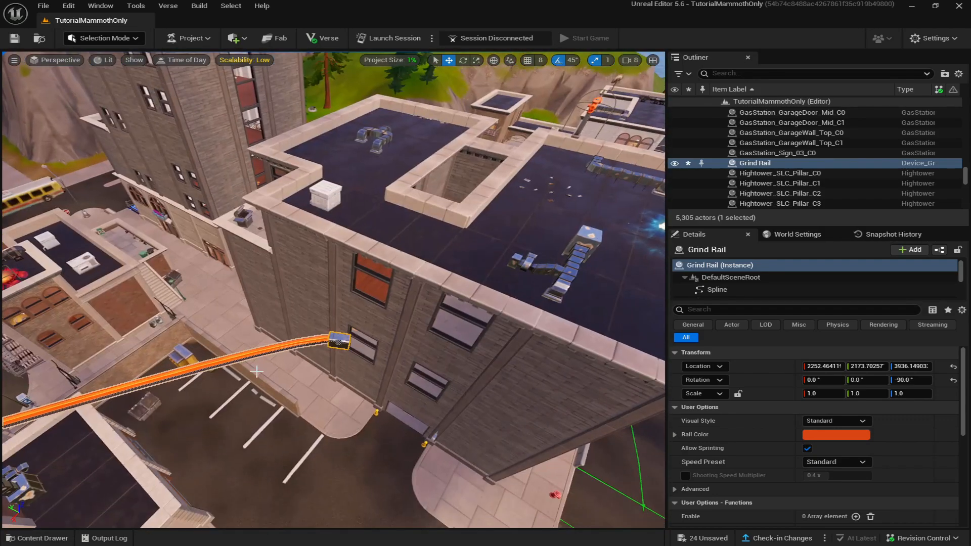
Adjust the Grind Rail's other endpoint so it rests on the grey building's roof edge, connecting the two rooftops
click(342, 345)
right_drag(342, 344, 363, 269)
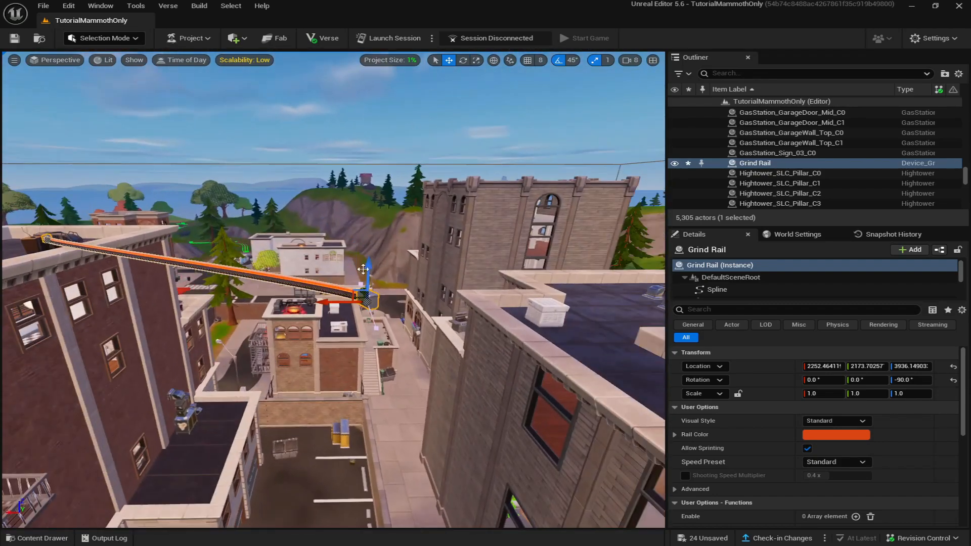
right_drag(640, 398, 484, 351)
right_drag(378, 311, 356, 310)
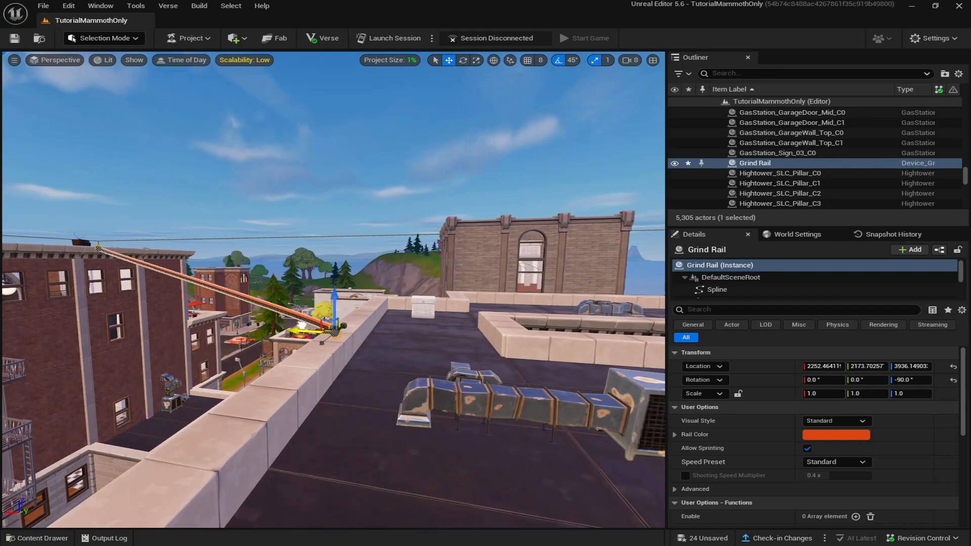
click(397, 219)
right_drag(397, 219, 559, 301)
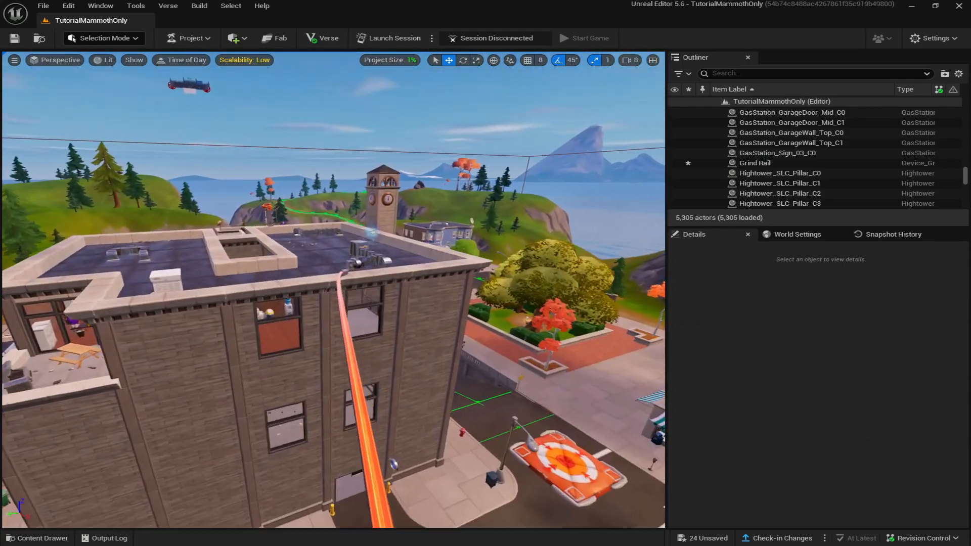
Examine the Mode, General and Round options of IslandSettings1, covering structure, teams, game start, spawning, eliminations, scoring and post-game behavior
mouse_move(365, 304)
right_down()
mouse_move(368, 339)
mouse_move(371, 331)
mouse_move(243, 329)
mouse_move(354, 304)
right_up()
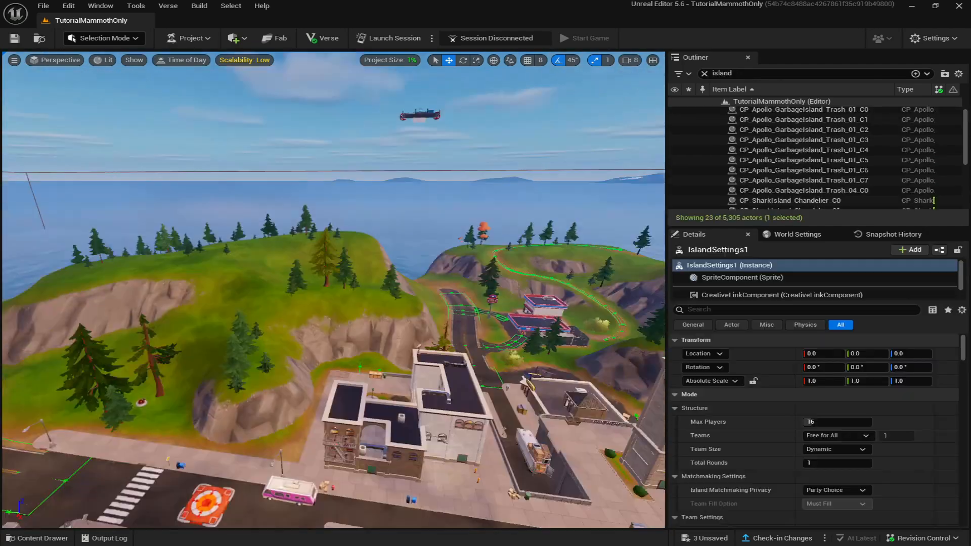
mouse_move(345, 303)
right_down()
mouse_move(329, 304)
mouse_move(425, 304)
mouse_move(331, 303)
right_up()
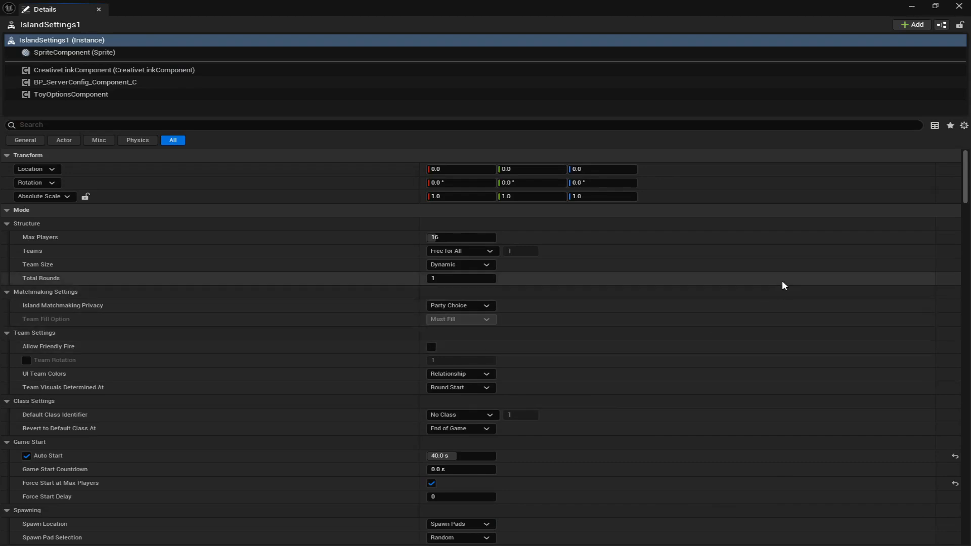
scroll(782, 286, down, 3)
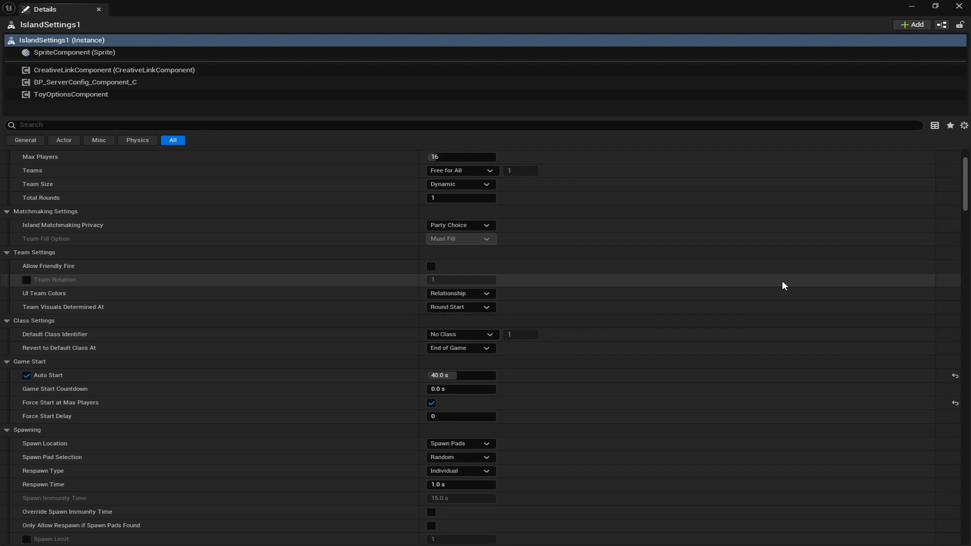
scroll(783, 284, down, 4)
scroll(783, 284, down, 5)
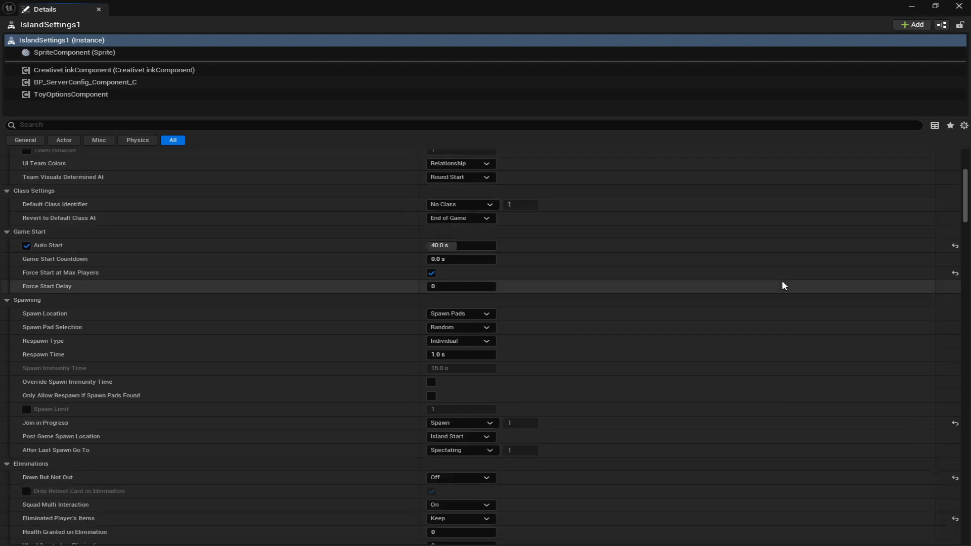
scroll(783, 286, down, 5)
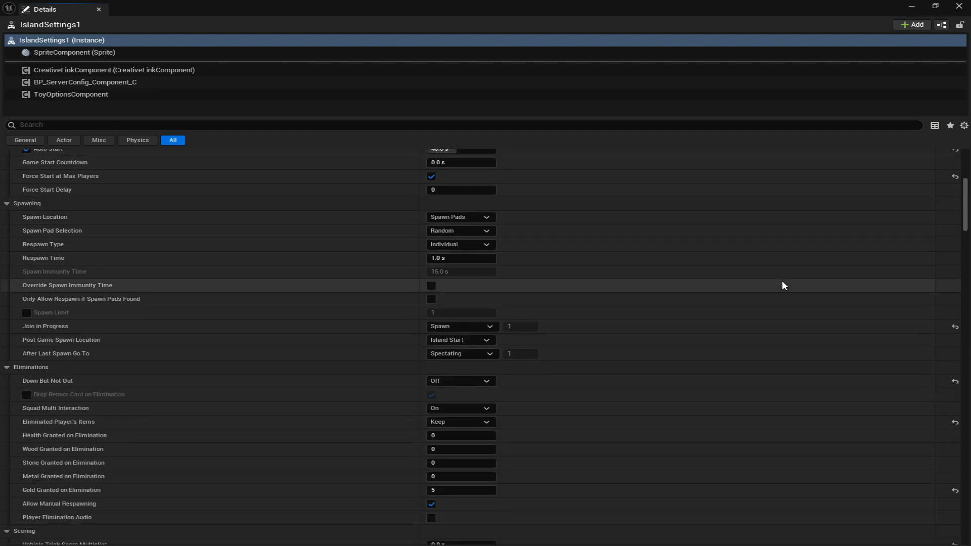
scroll(783, 285, down, 5)
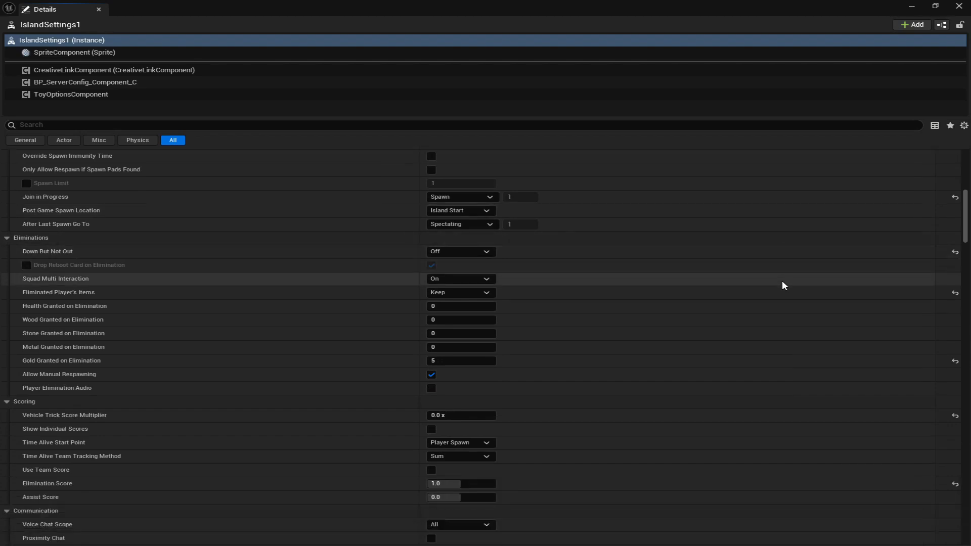
scroll(783, 286, down, 5)
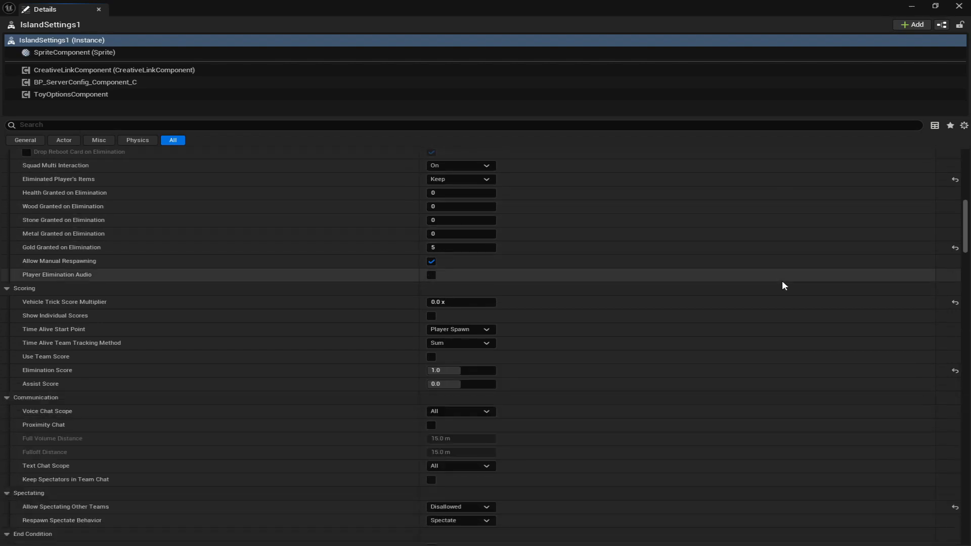
scroll(783, 286, down, 5)
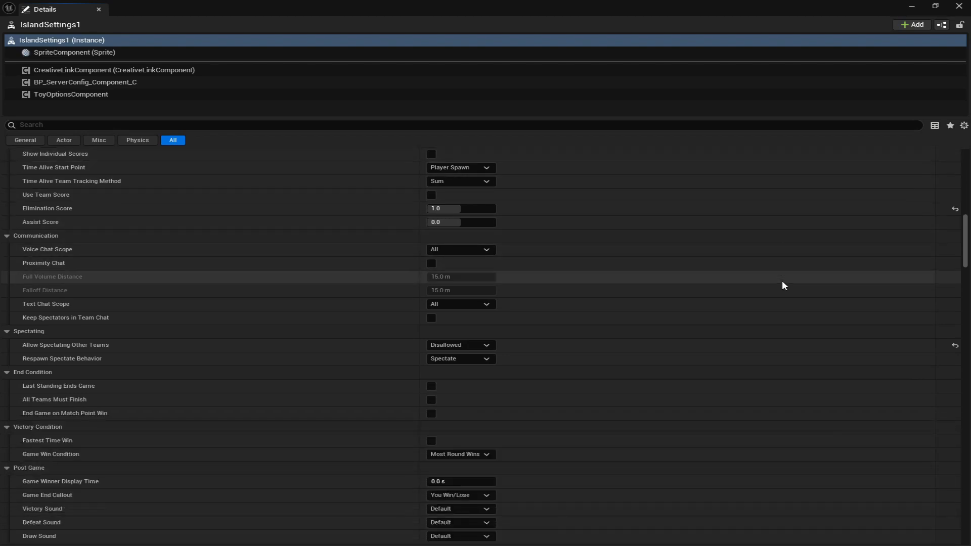
scroll(784, 286, down, 7)
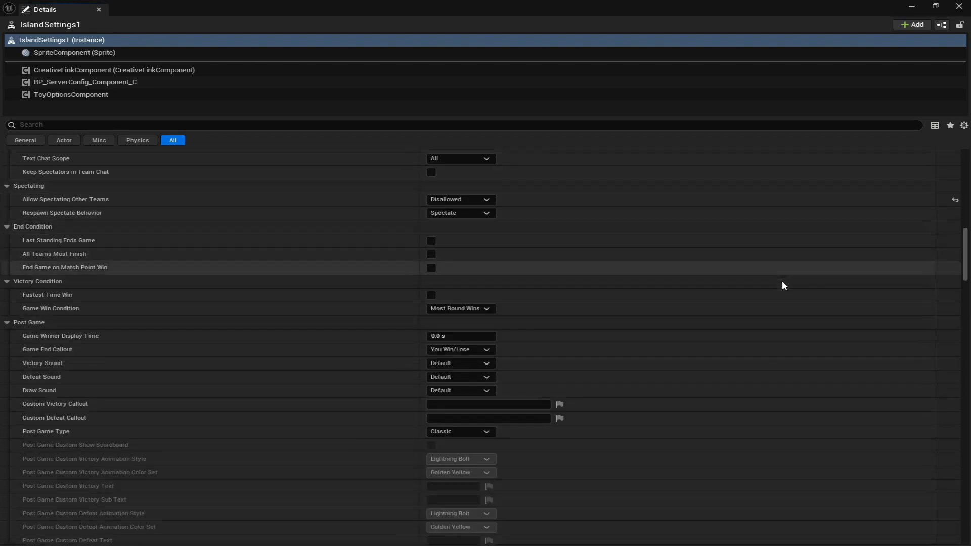
scroll(783, 286, down, 8)
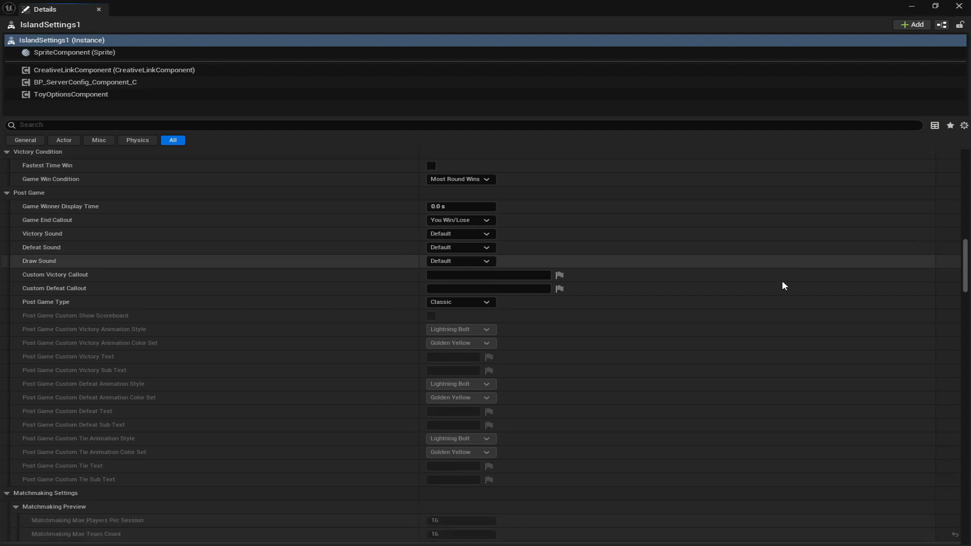
scroll(783, 286, down, 9)
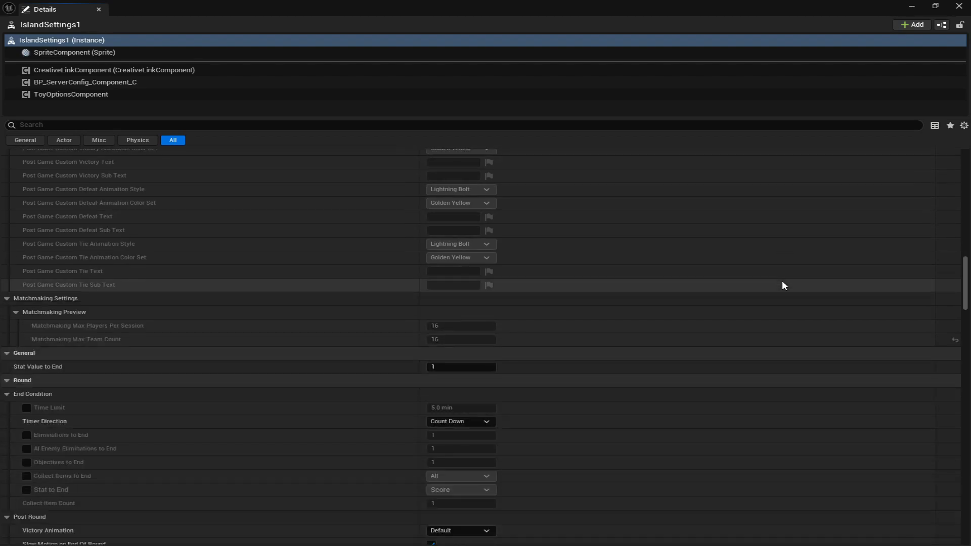
scroll(783, 286, down, 8)
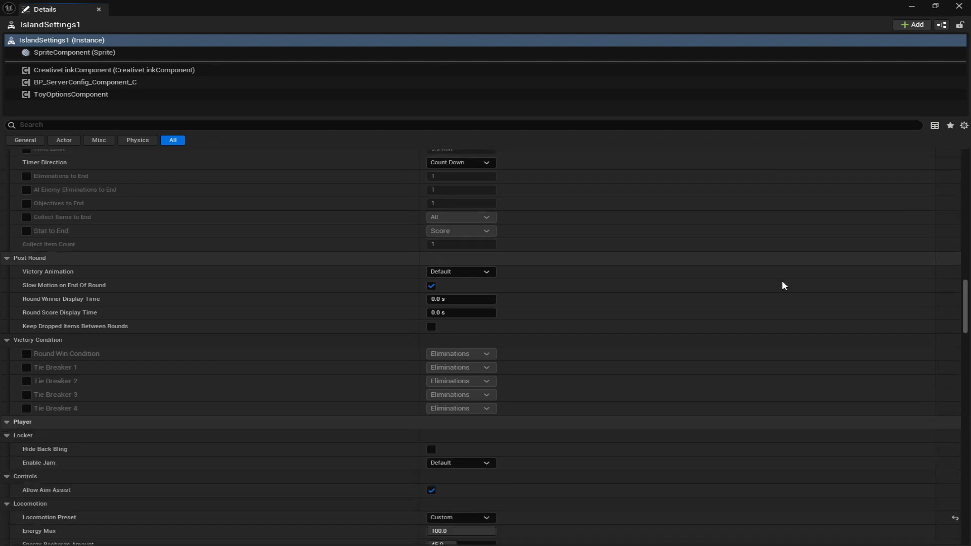
Review the Player, World and User Interface options of IslandSettings1, including locomotion, health, shields, inventory, equipment, HUD, map and scoreboard
scroll(782, 282, down, 5)
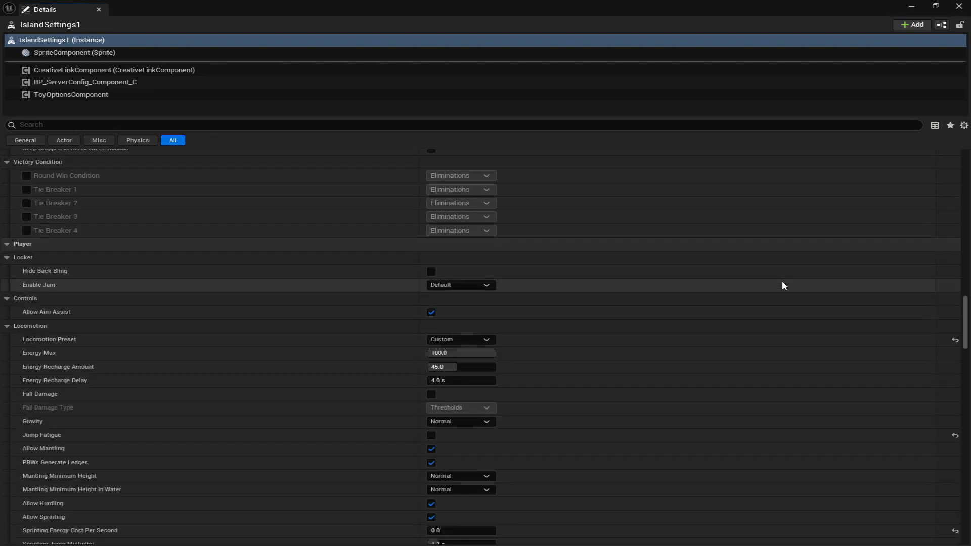
scroll(782, 283, down, 8)
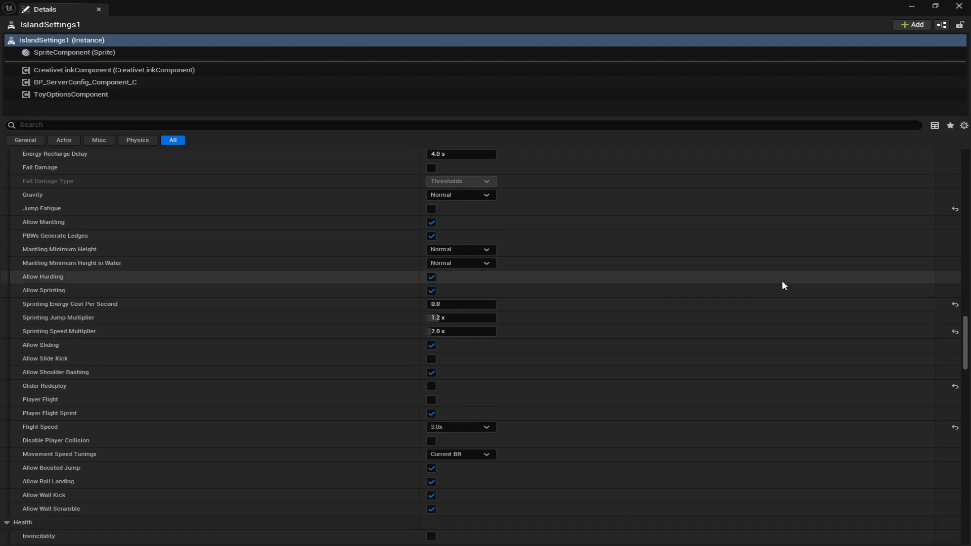
scroll(784, 286, down, 7)
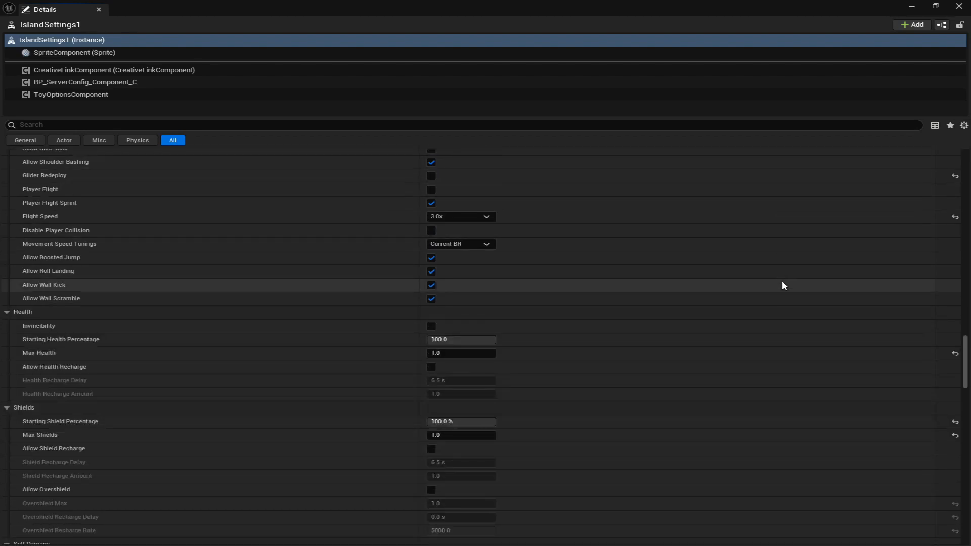
scroll(784, 286, down, 8)
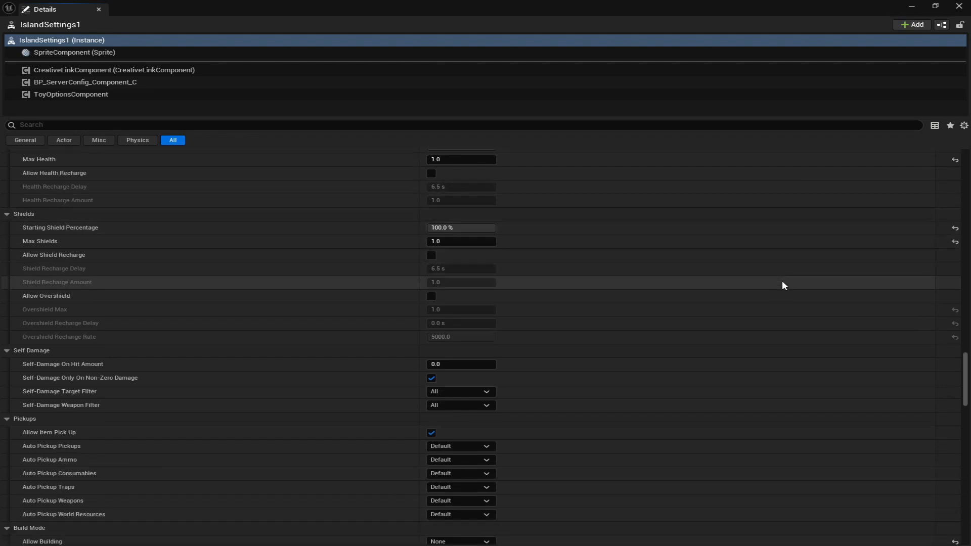
scroll(784, 286, down, 7)
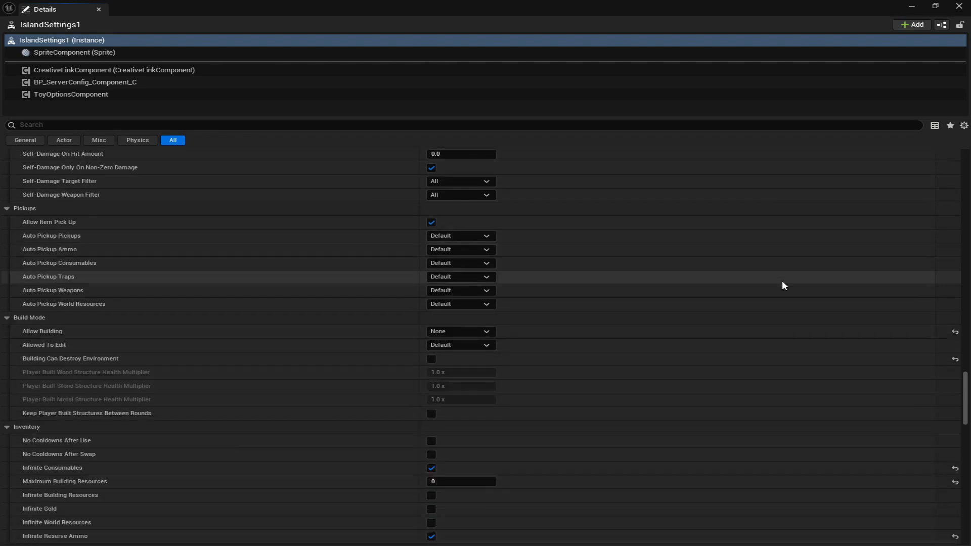
scroll(785, 286, down, 7)
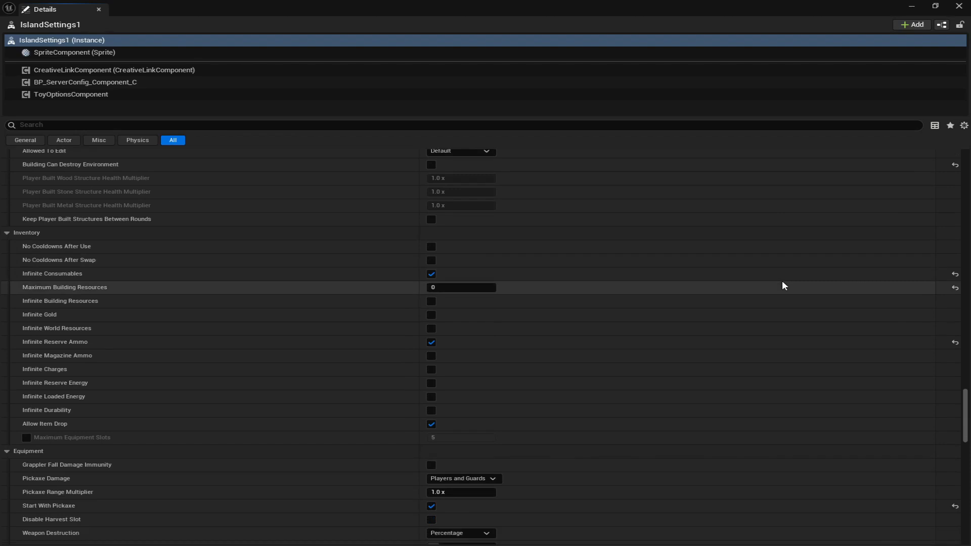
scroll(784, 284, down, 8)
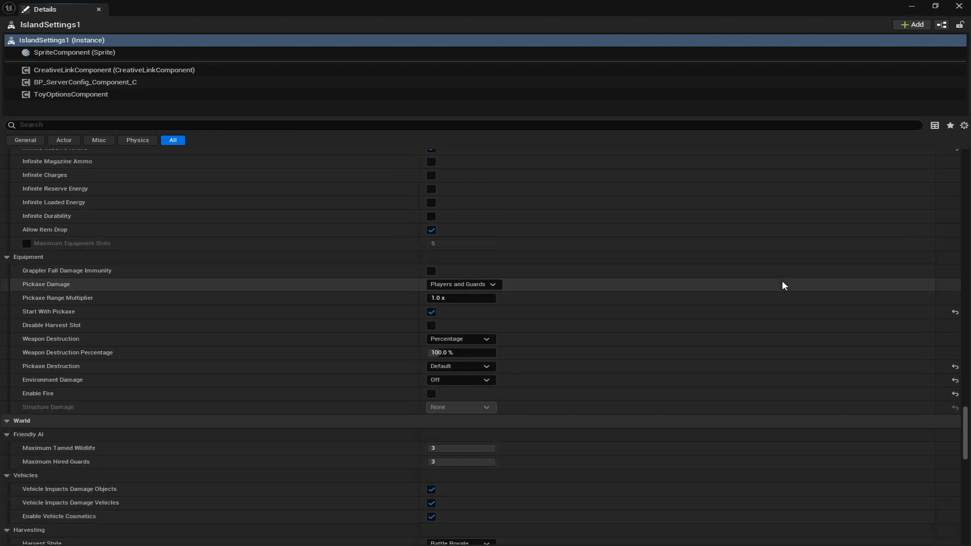
scroll(783, 286, down, 7)
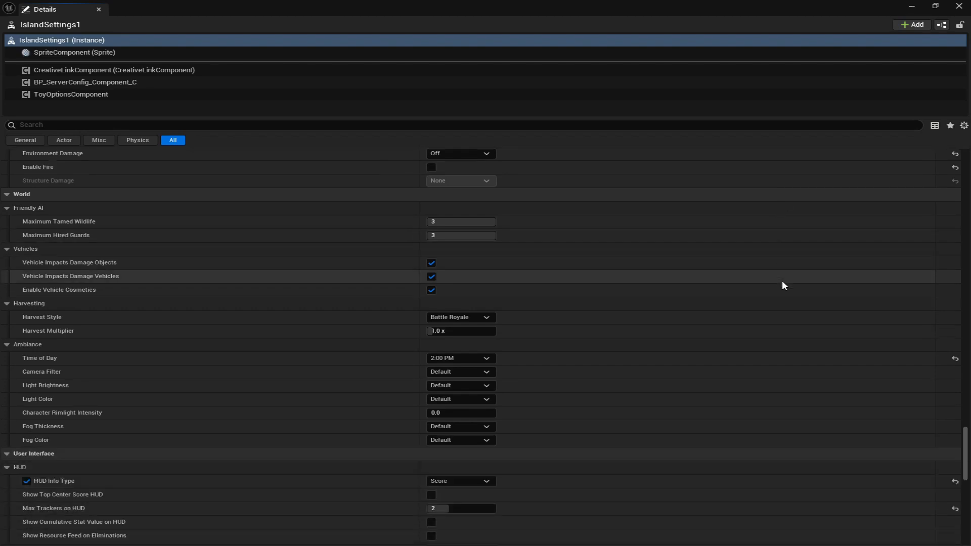
scroll(783, 286, down, 4)
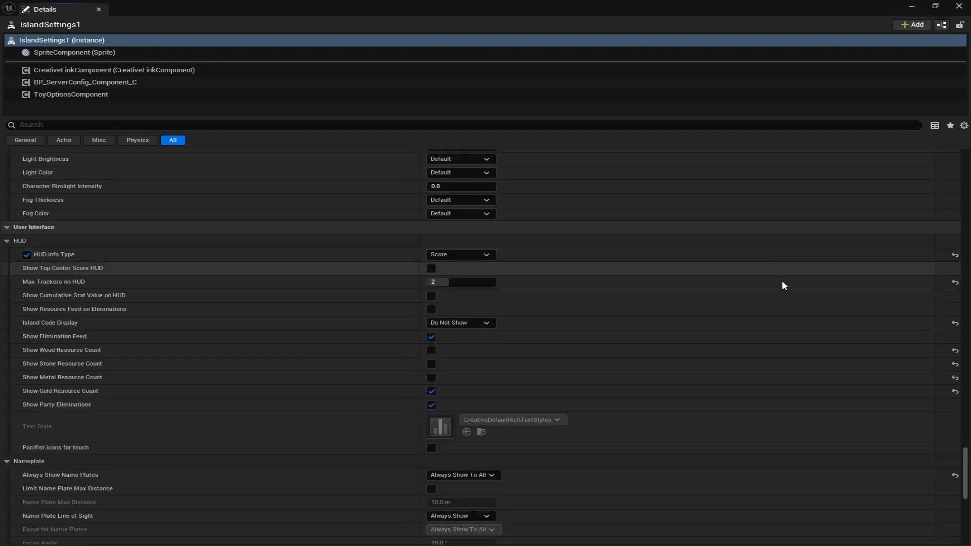
scroll(783, 285, down, 6)
scroll(783, 286, down, 9)
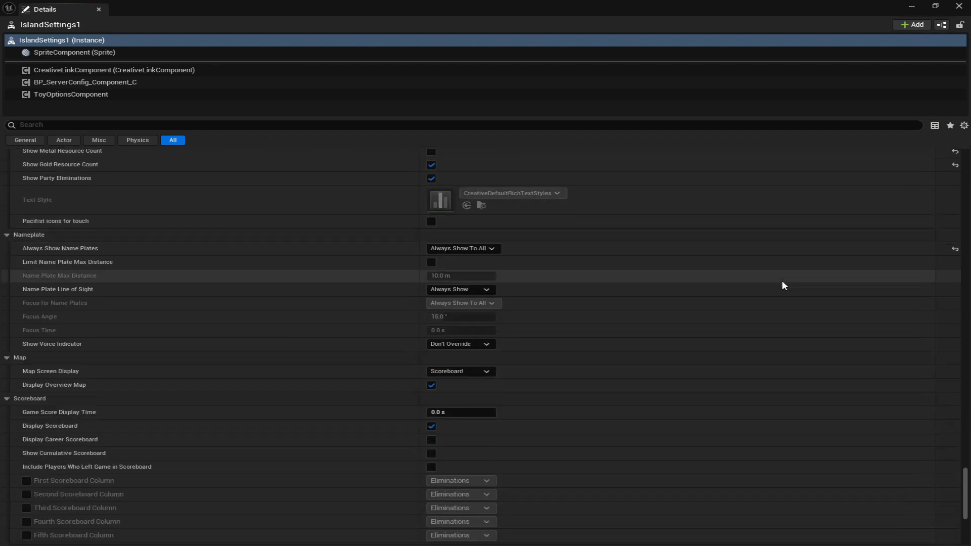
scroll(783, 286, down, 3)
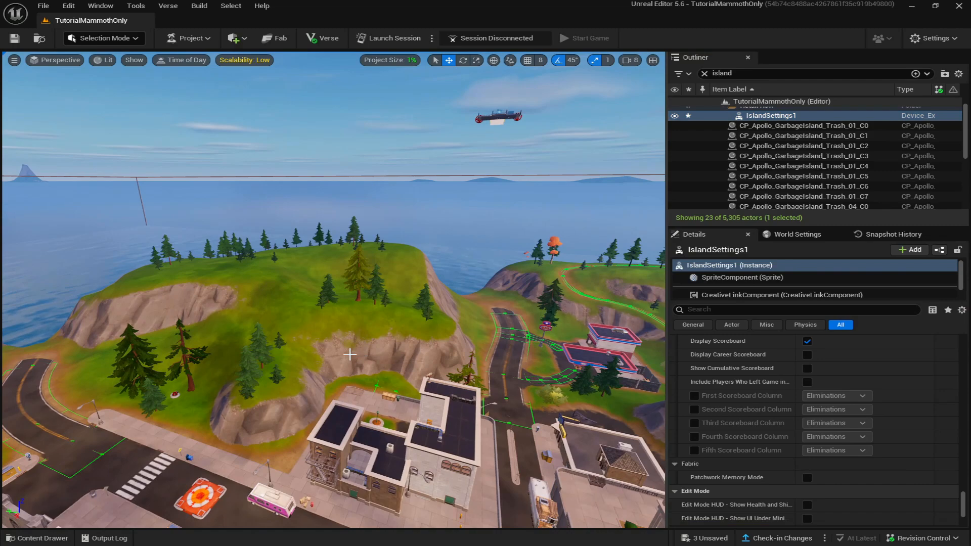
Launch a session of the TutorialMammothOnly island to test it, saving the pending changes
key(w)
right_drag(350, 355, 126, 336)
key(q)
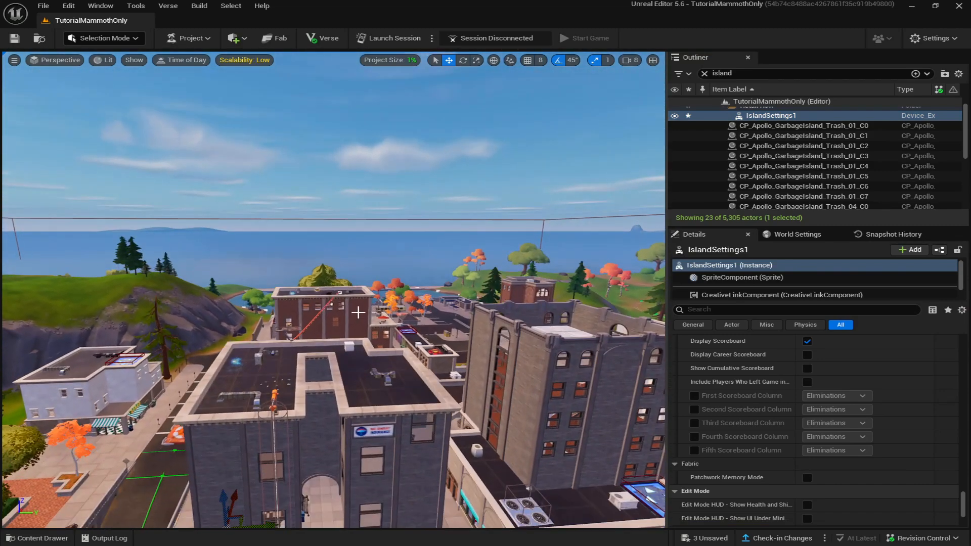
right_drag(318, 376, 355, 375)
key(s)
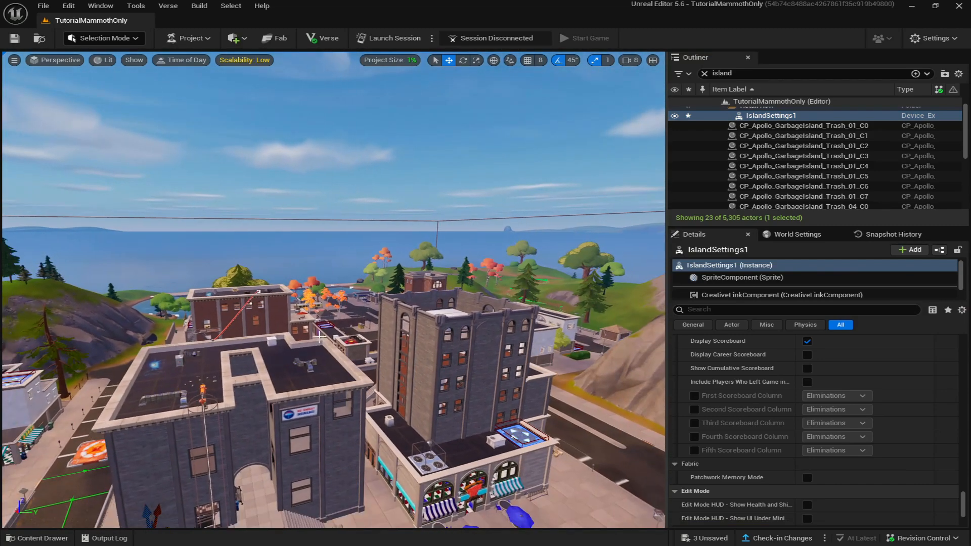
click(390, 38)
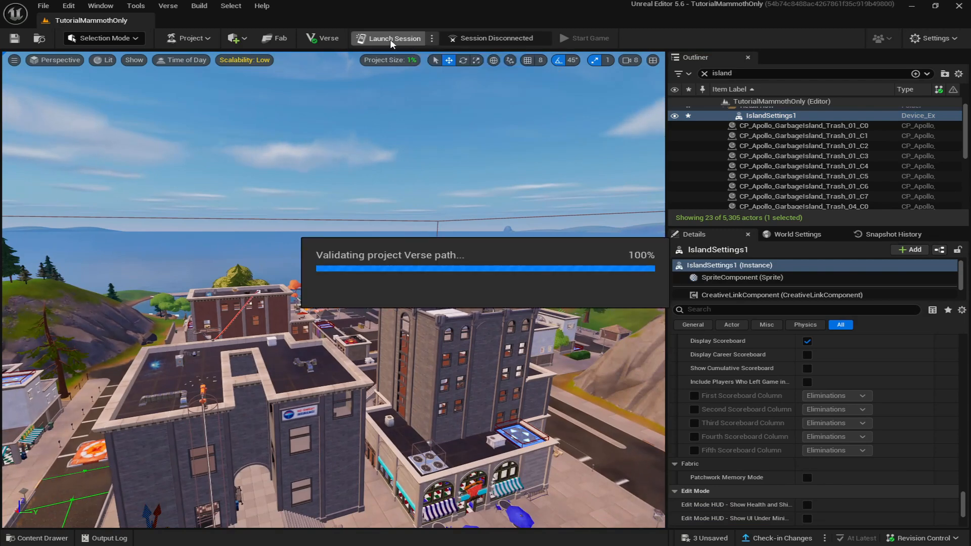
click(565, 390)
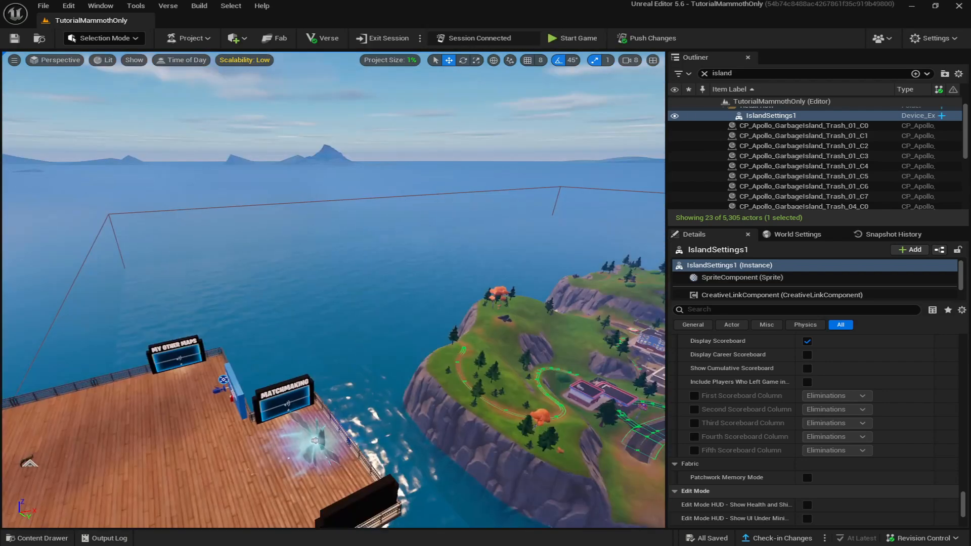
Select all twelve Player Spawners on the spawn deck, from Player Spawner to Player Spawner12, and turn off Visible in Game
right_drag(403, 366, 354, 370)
click(248, 350)
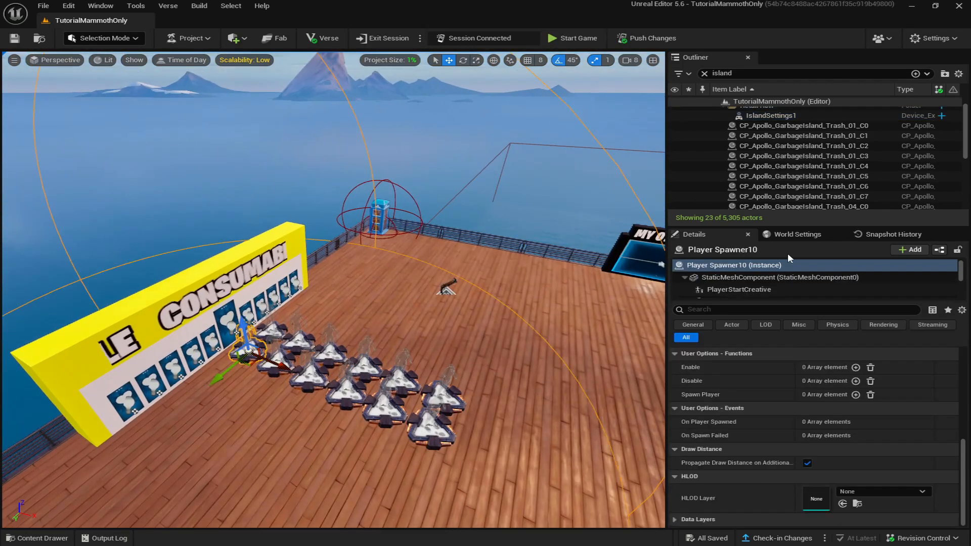
click(704, 73)
scroll(785, 174, up, 5)
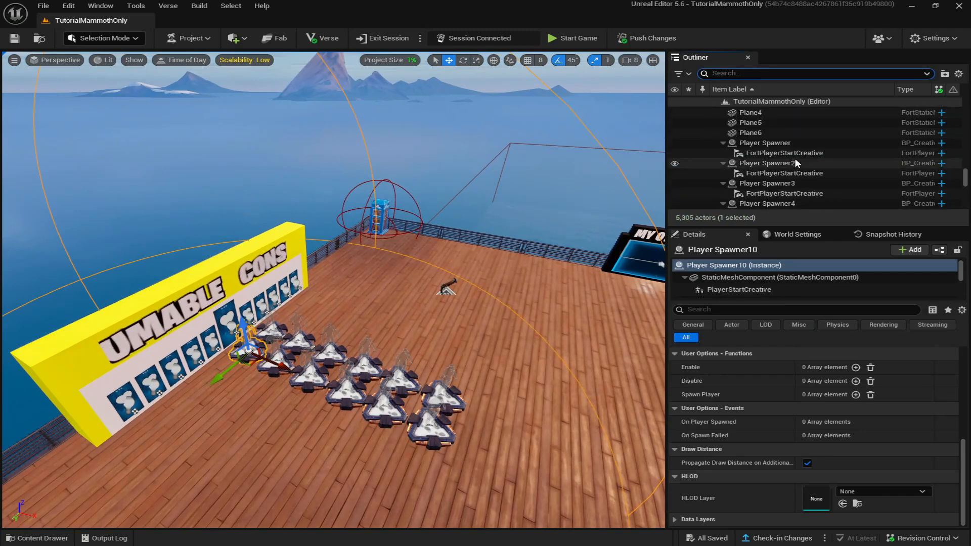
click(790, 144)
scroll(793, 155, down, 6)
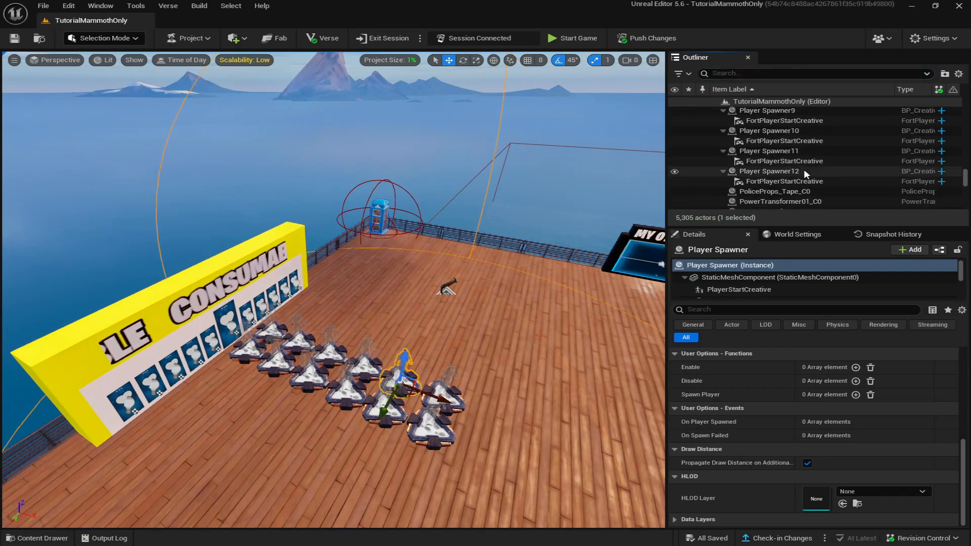
shift+click(803, 171)
scroll(749, 381, up, 5)
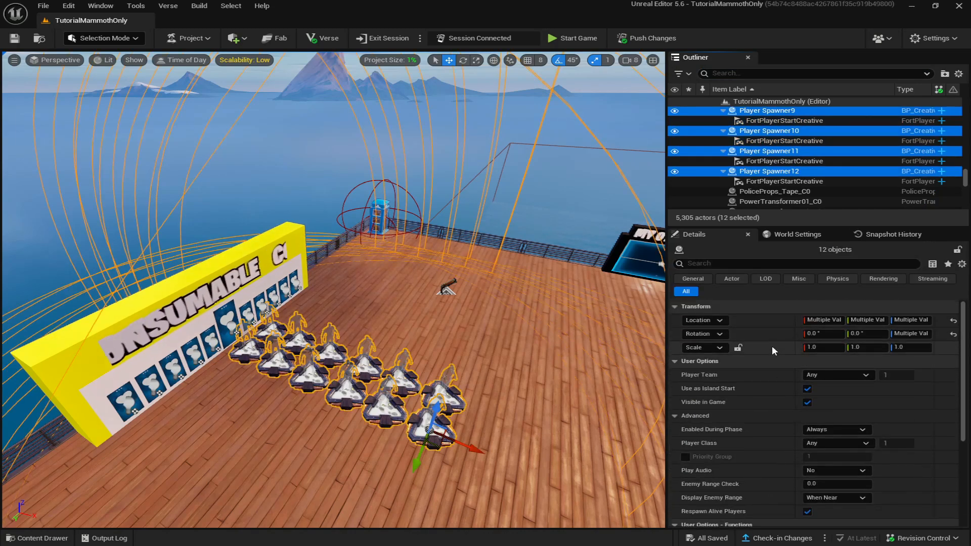
click(808, 402)
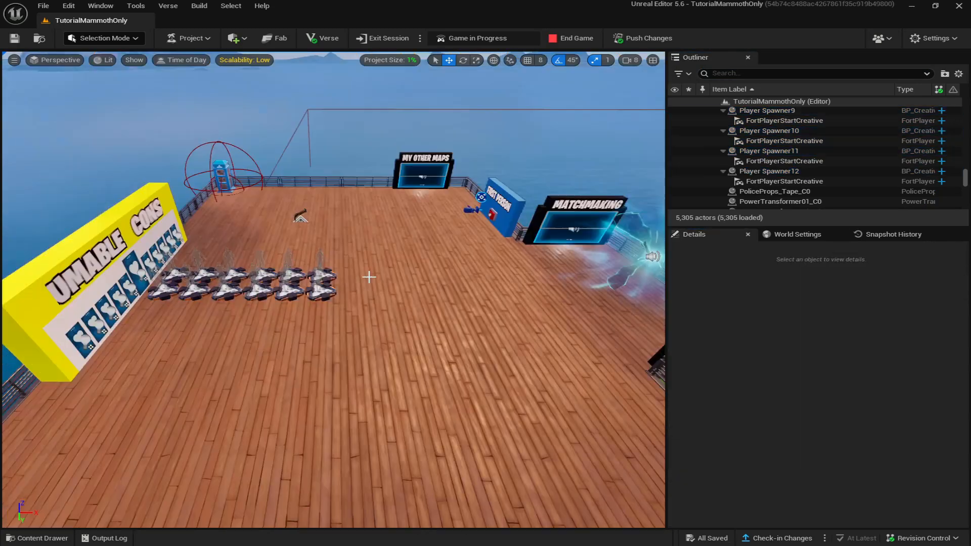
Find the Mutator Zone device in the Fortnite content and place it on the spawn deck beside the player spawners
right_drag(147, 472, 147, 473)
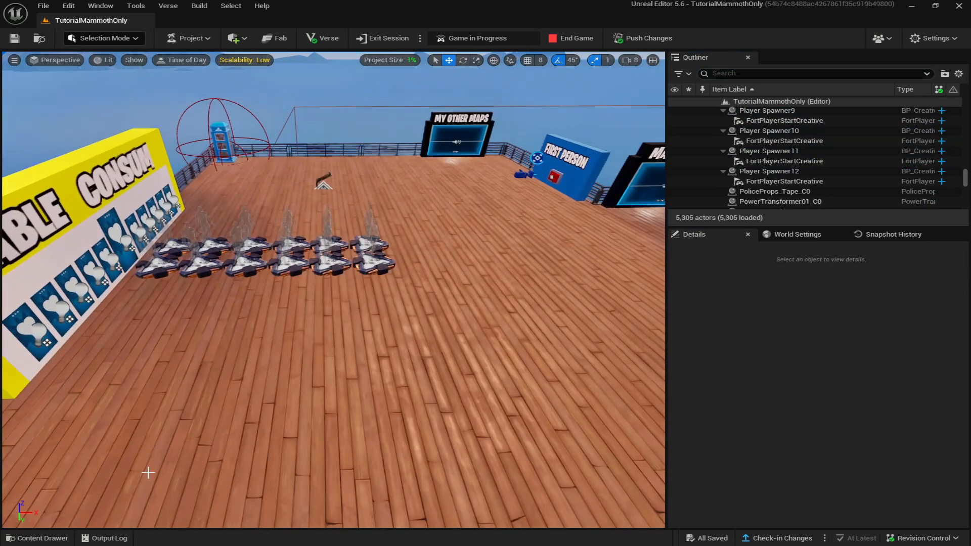
click(43, 538)
click(47, 428)
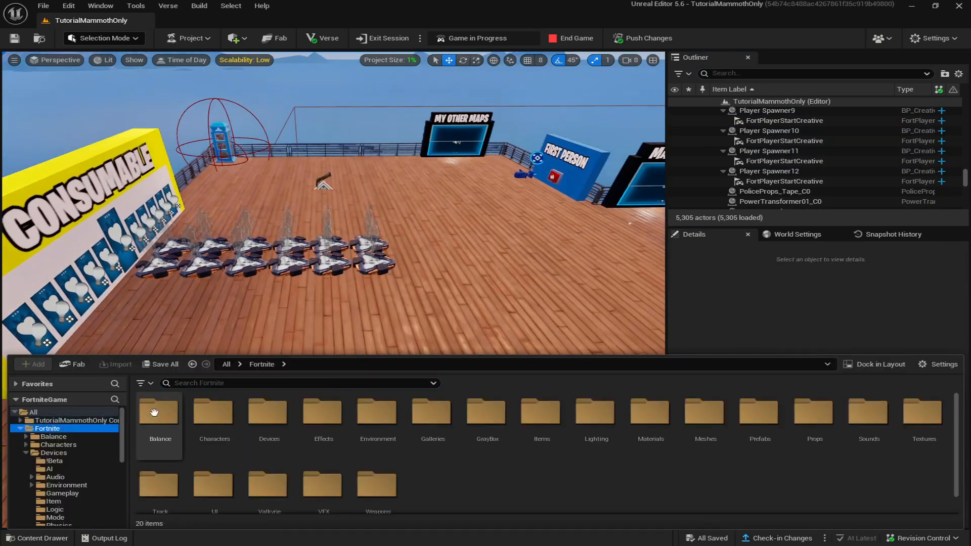
click(203, 383)
text(mutat)
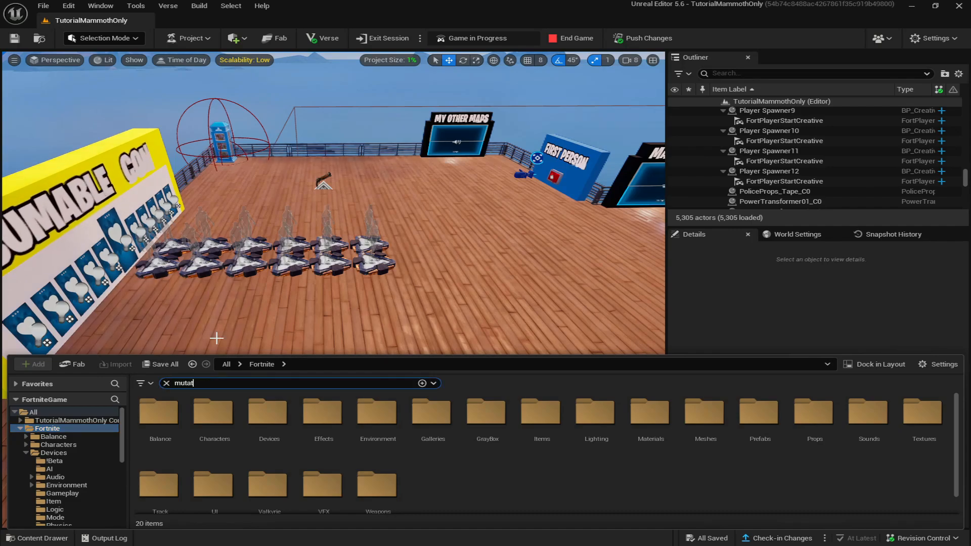
drag(160, 416, 412, 277)
right_drag(412, 277, 371, 263)
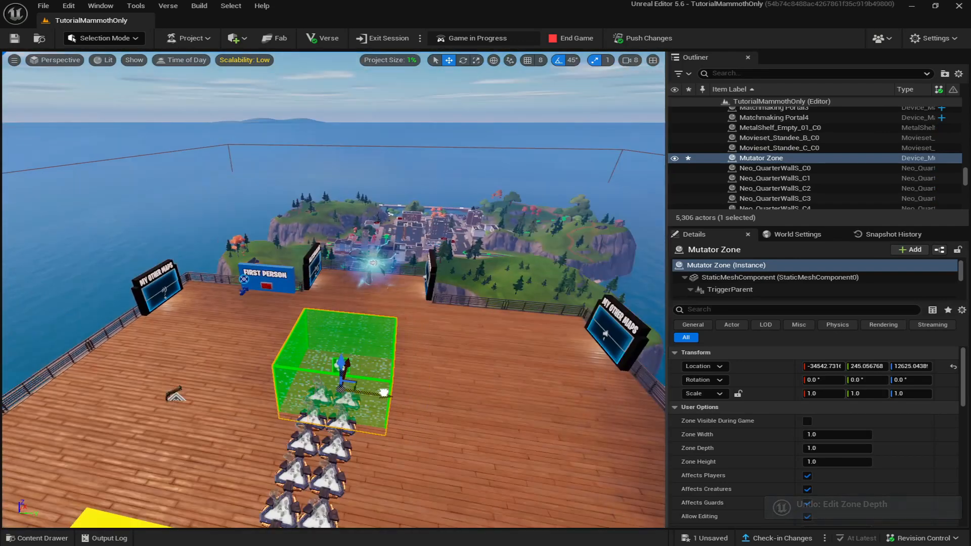
Resize the Mutator Zone to cover the whole spawn deck, with width about 52.2, depth 49.8 and height 37
drag(812, 439, 855, 462)
right_drag(373, 263, 372, 264)
right_drag(500, 336, 489, 306)
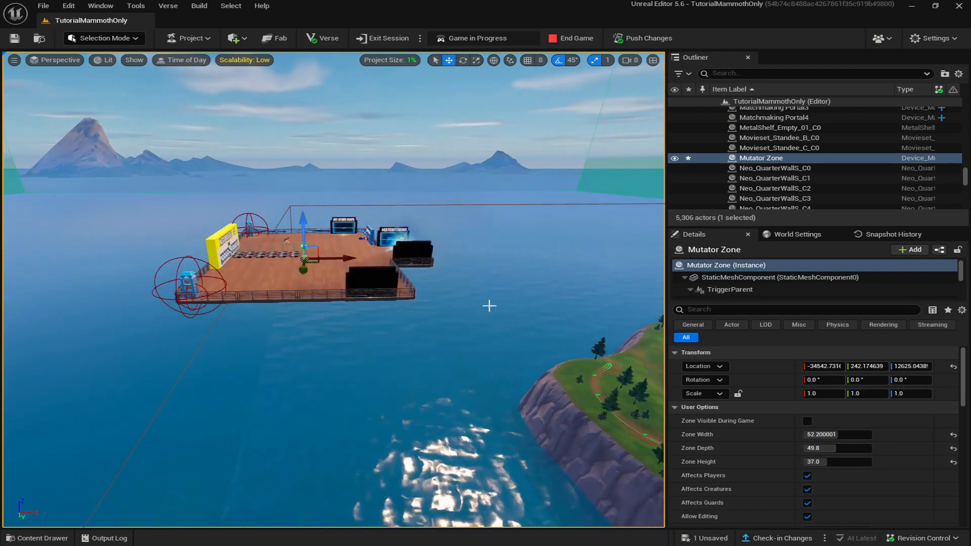
Turn off Allow Editing, Allow Jumping, Enable VFX and Allow Building for the Mutator Zone
scroll(744, 459, down, 5)
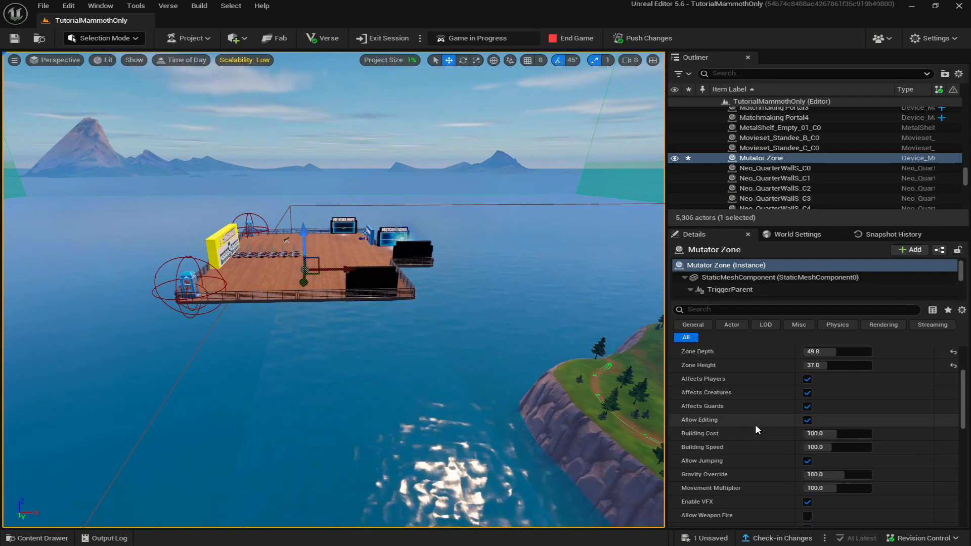
click(808, 420)
scroll(789, 430, down, 3)
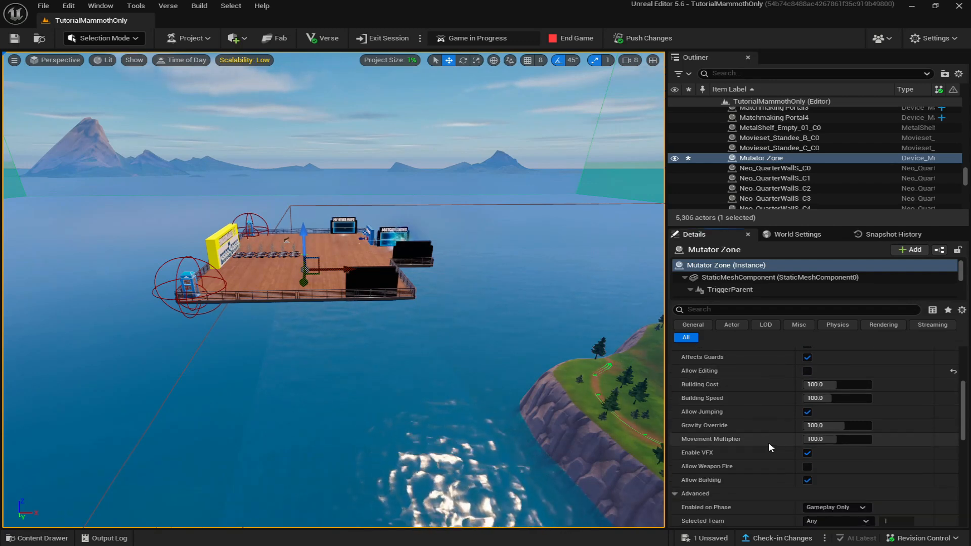
scroll(808, 416, down, 2)
click(807, 421)
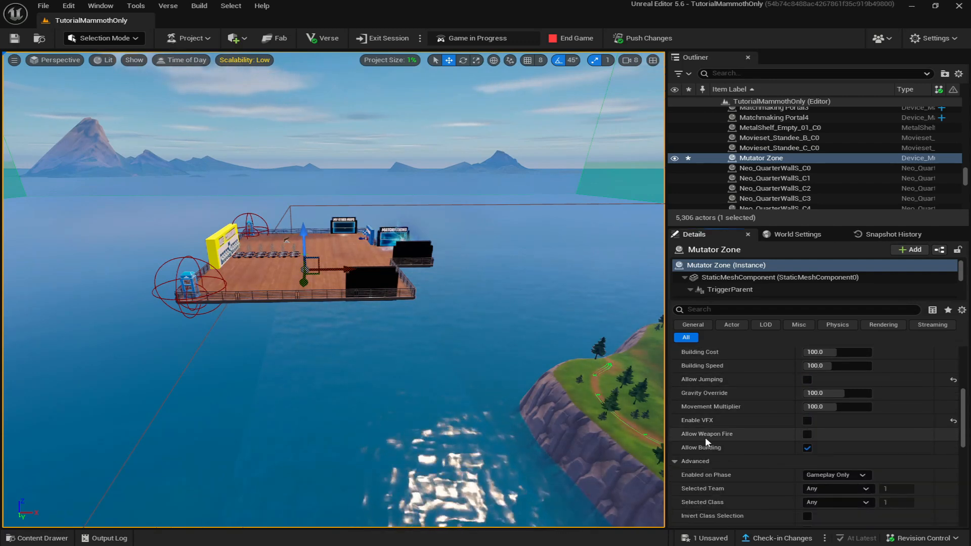
click(807, 447)
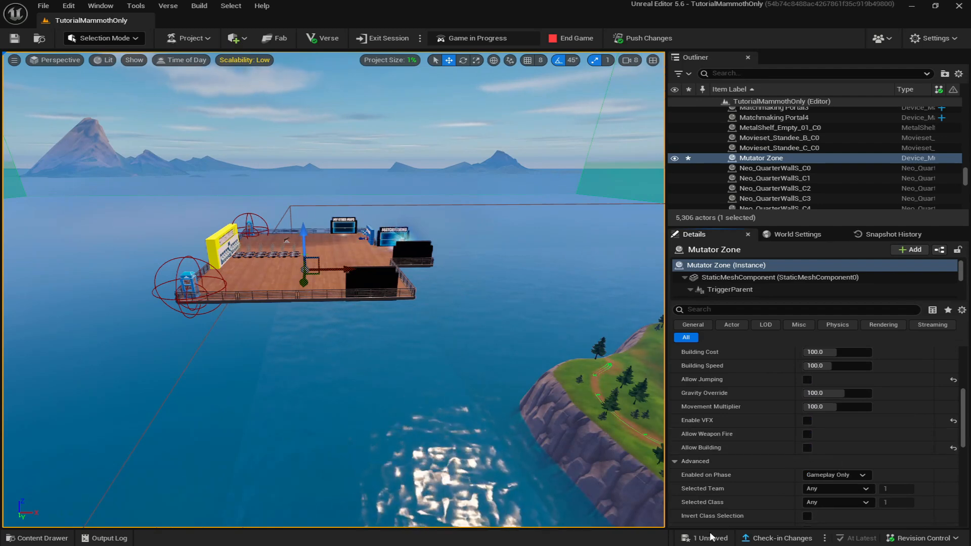
Save the pending changes to all twelve Player Spawners
key(ctrl+s)
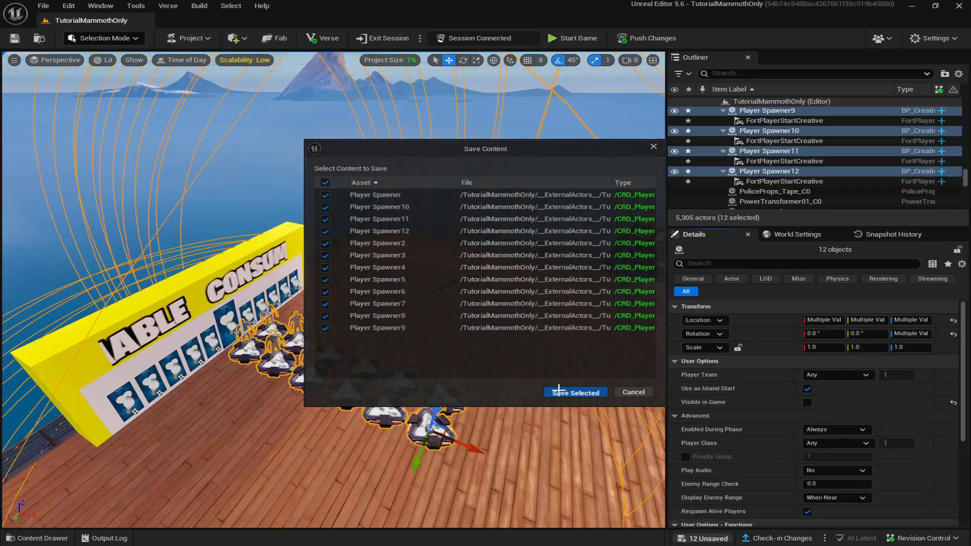
click(573, 389)
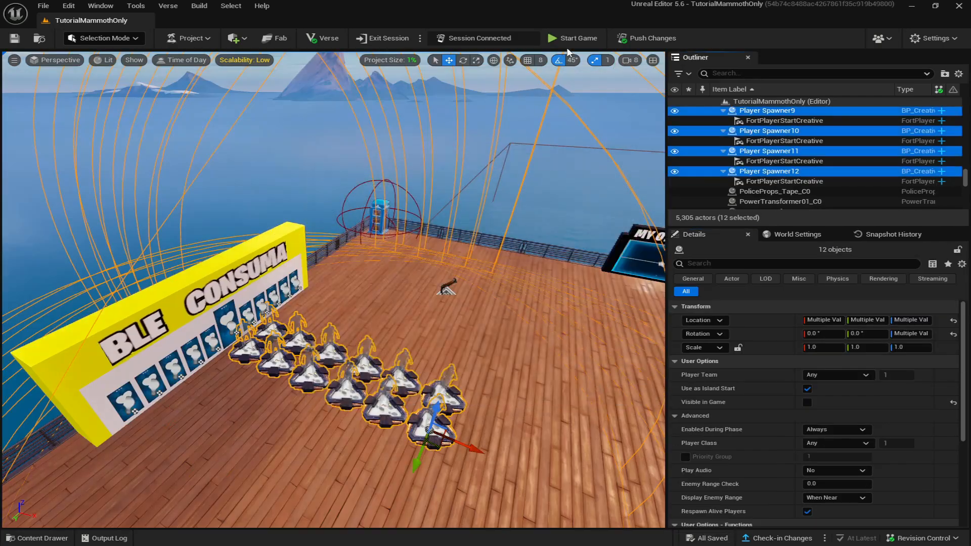